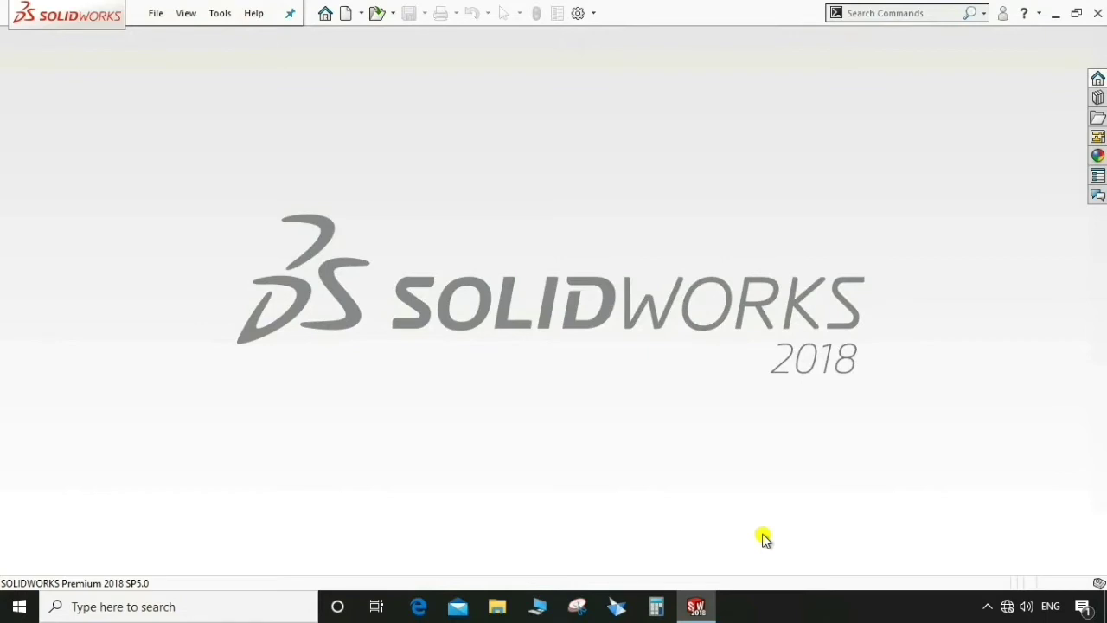
- Create a new part document and start a sketch on the Front Plane
{"action": "left_click", "coordinate": [155, 13]}
{"action": "left_click", "coordinate": [181, 38]}
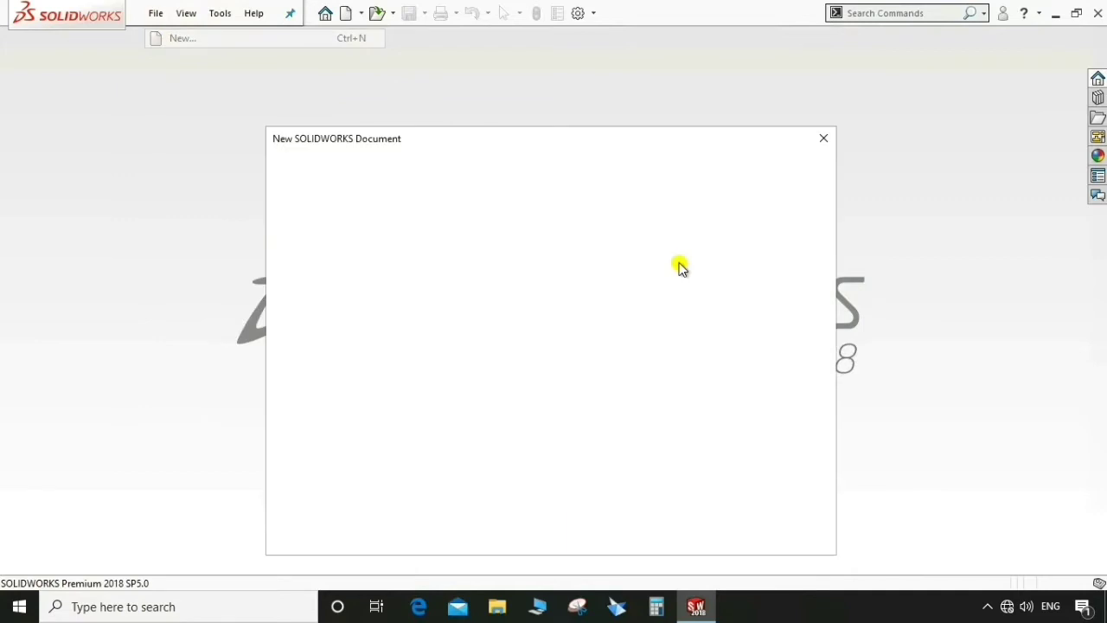
{"action": "left_click", "coordinate": [645, 525]}
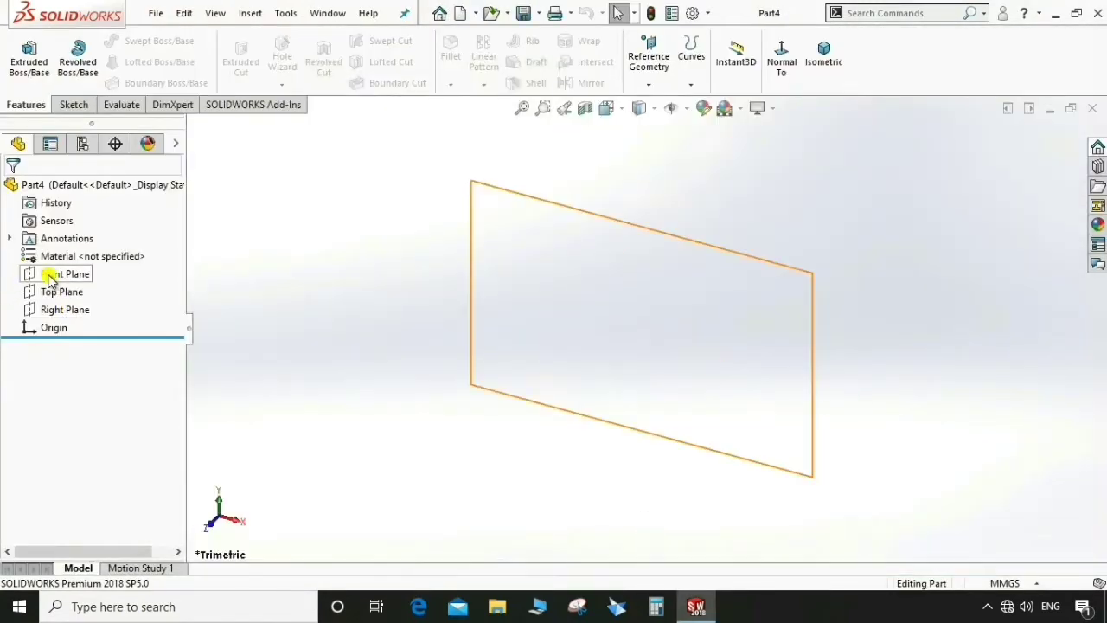
{"action": "left_click", "coordinate": [26, 275]}
{"action": "left_click", "coordinate": [81, 105]}
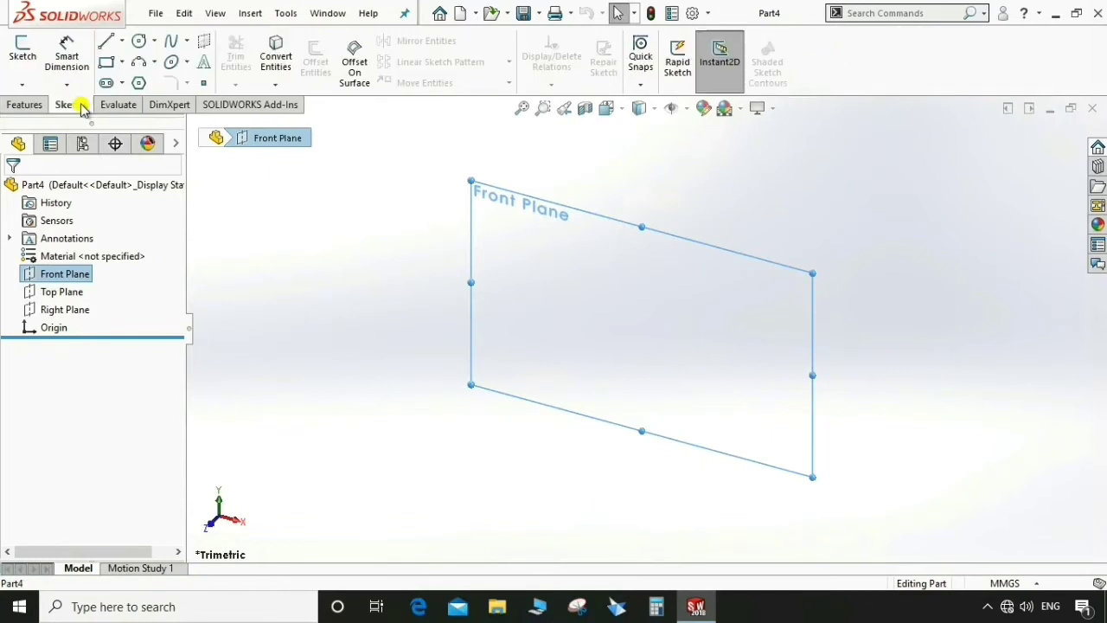
{"action": "left_click", "coordinate": [24, 49]}
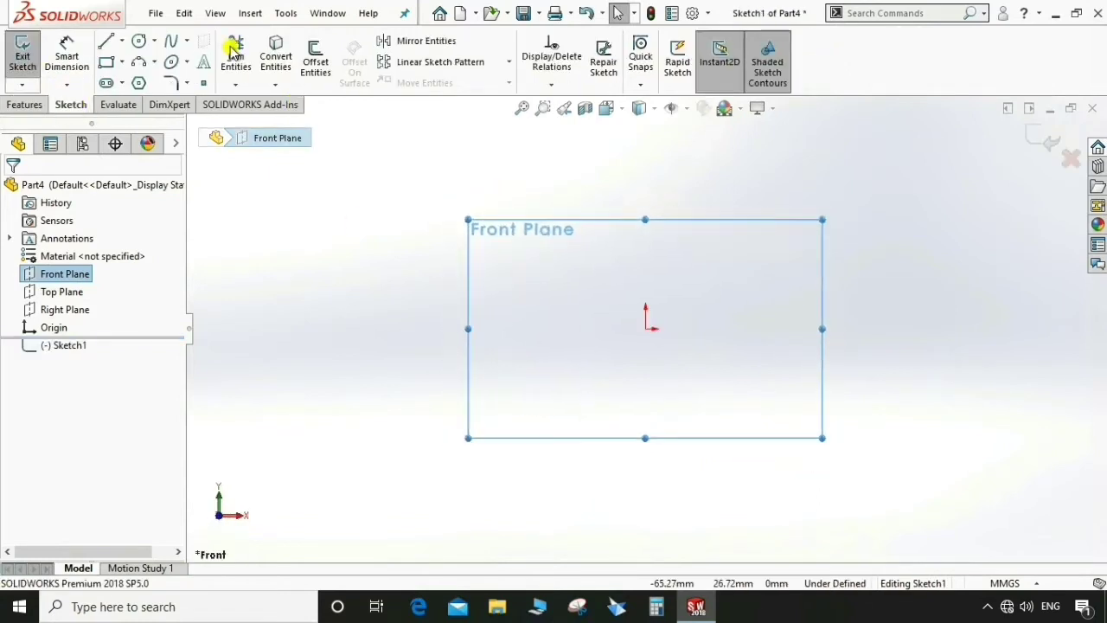
- Sketch two concentric circles centred on the origin, the outer one about 111 mm in diameter and the inner one well inside it
{"action": "left_click", "coordinate": [141, 43]}
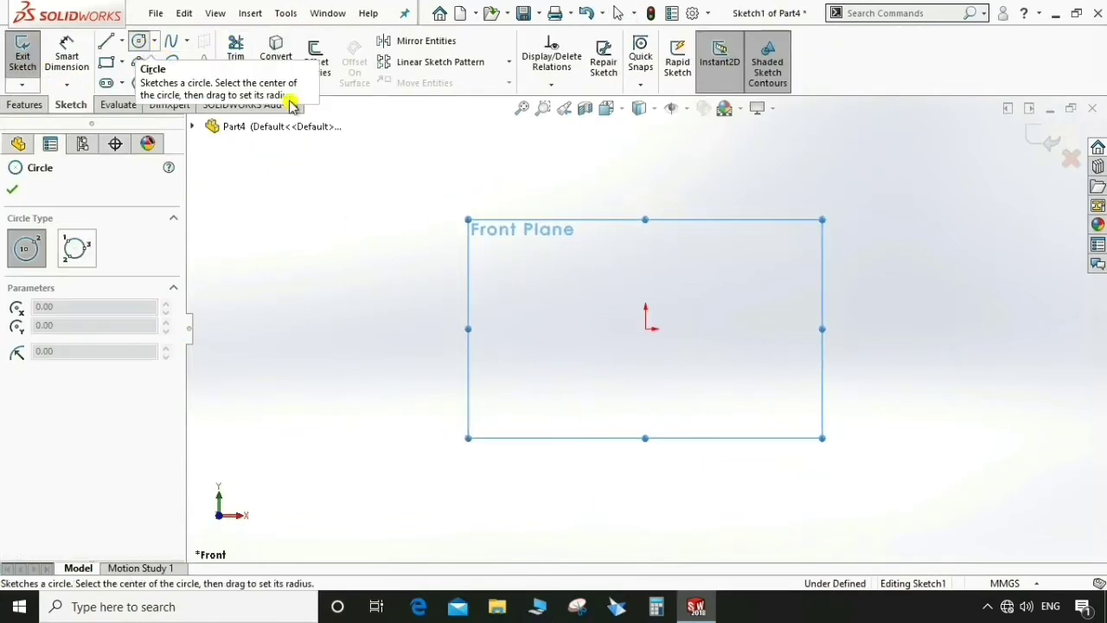
{"action": "left_click", "coordinate": [647, 331]}
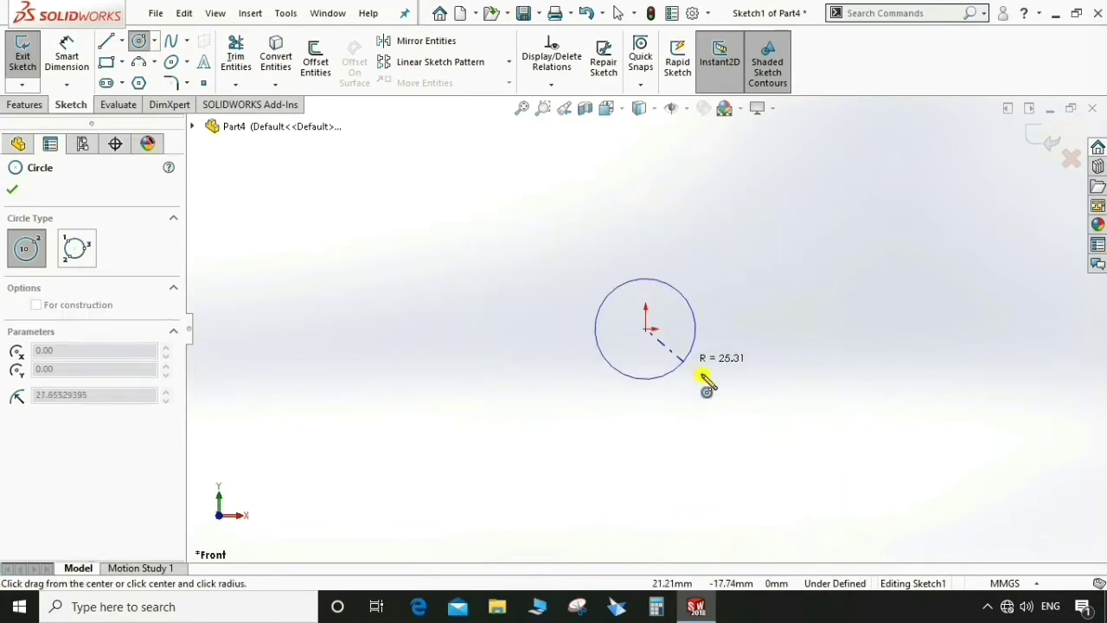
{"action": "left_click", "coordinate": [740, 399]}
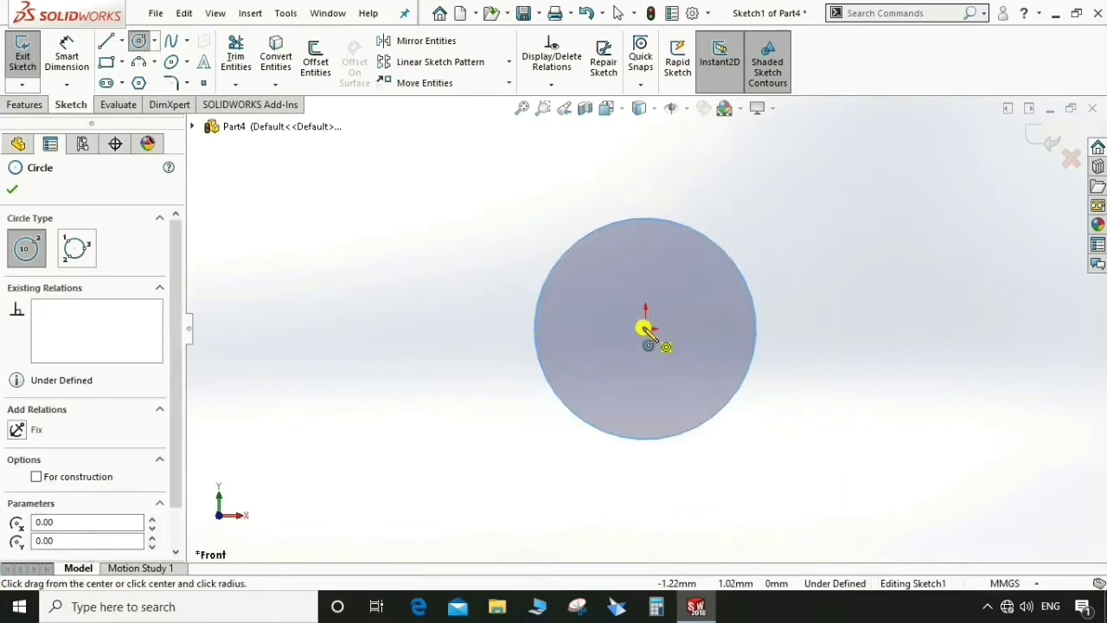
{"action": "left_click", "coordinate": [645, 329]}
{"action": "left_click", "coordinate": [676, 358]}
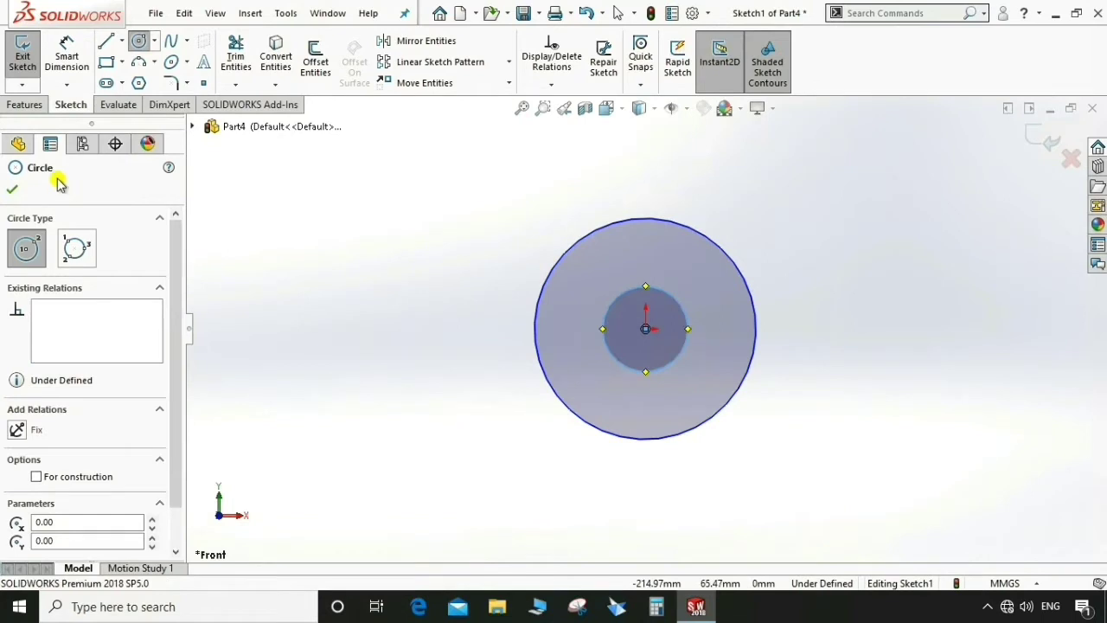
{"action": "left_click", "coordinate": [16, 190]}
- Dimension the outer circle's diameter as 300 mm and the inner circle's diameter as 50 mm
{"action": "left_click", "coordinate": [67, 56]}
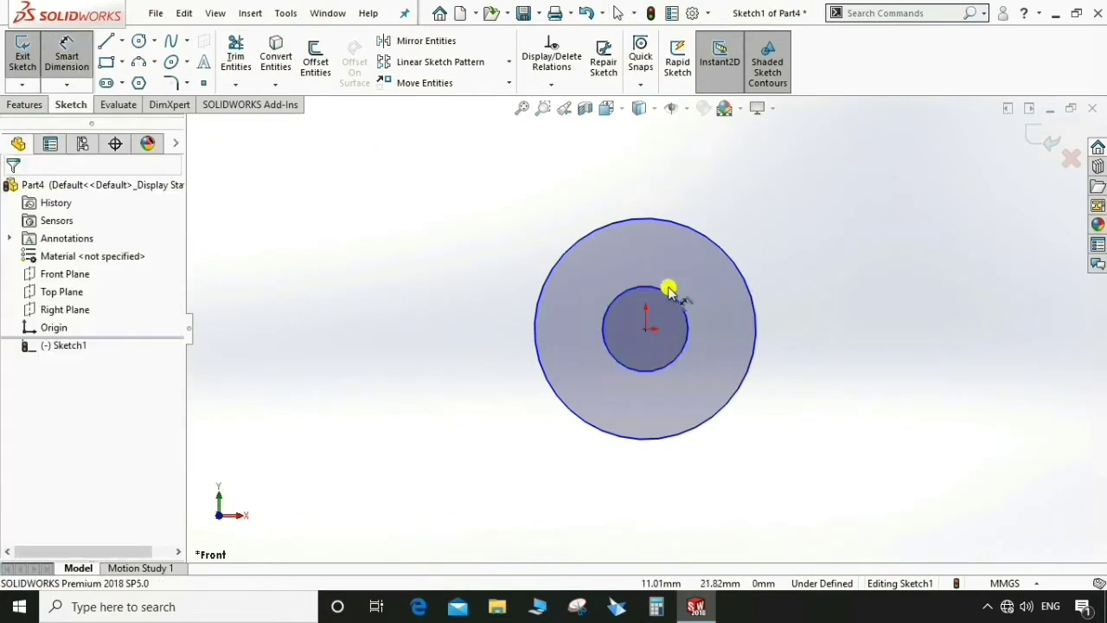
{"action": "left_click", "coordinate": [731, 266]}
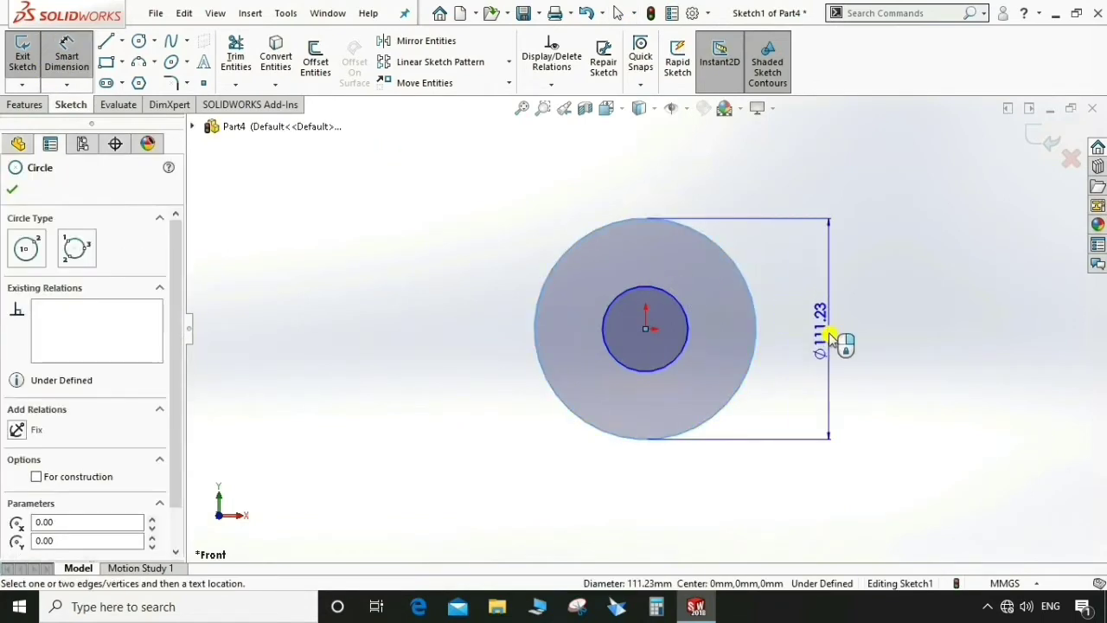
{"action": "left_click", "coordinate": [829, 333]}
{"action": "type", "text": "300"}
{"action": "key", "text": "Return"}
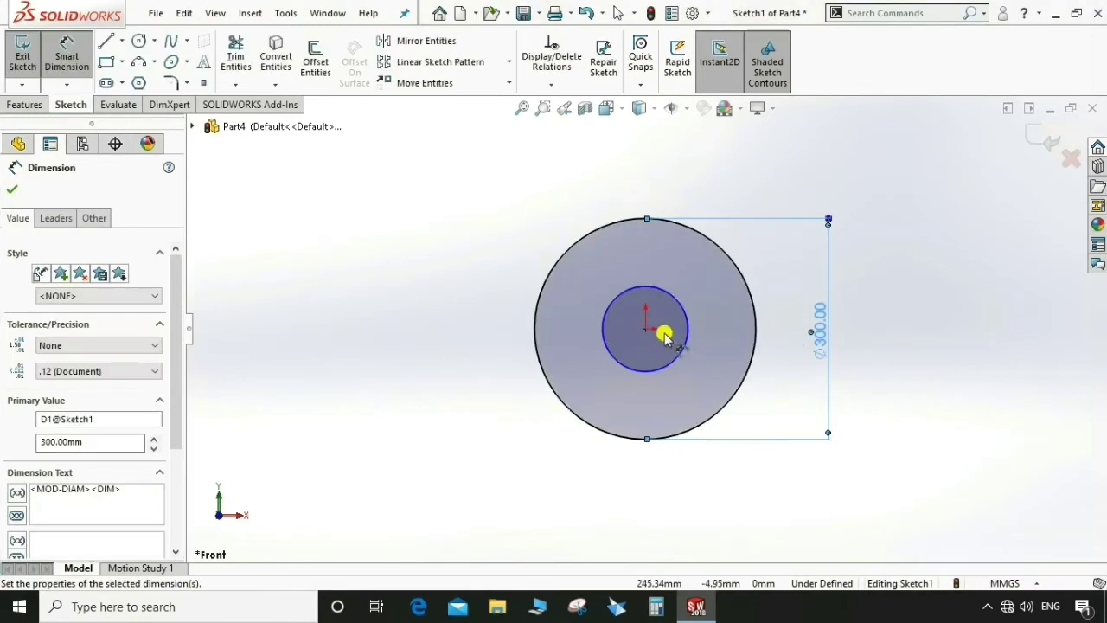
{"action": "left_click", "coordinate": [683, 320]}
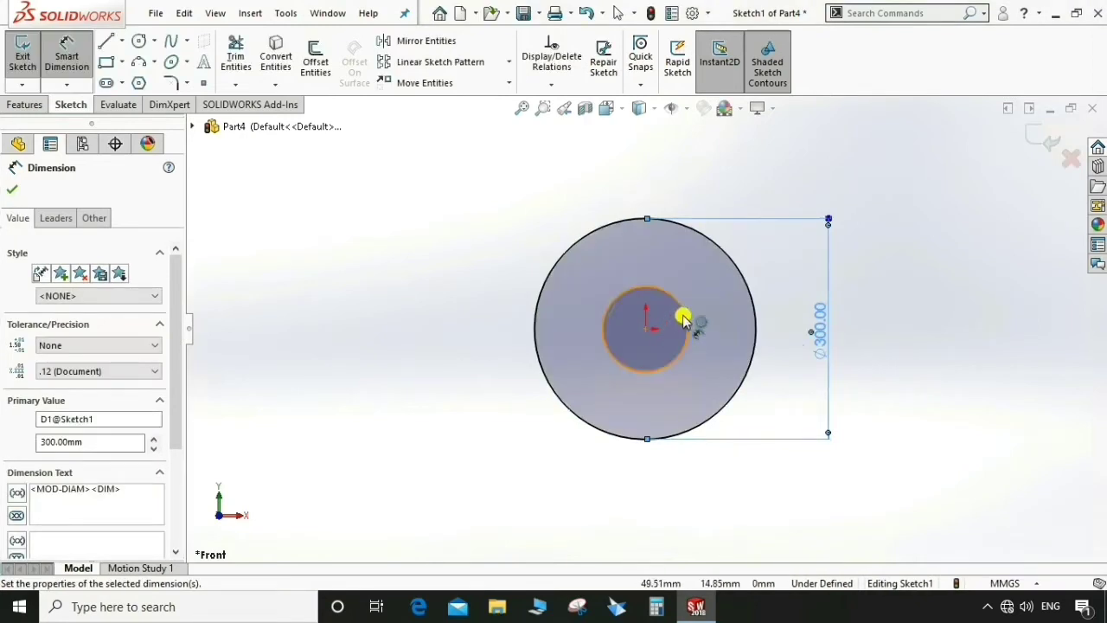
{"action": "left_click", "coordinate": [787, 344]}
{"action": "type", "text": "50"}
{"action": "key", "text": "Return"}
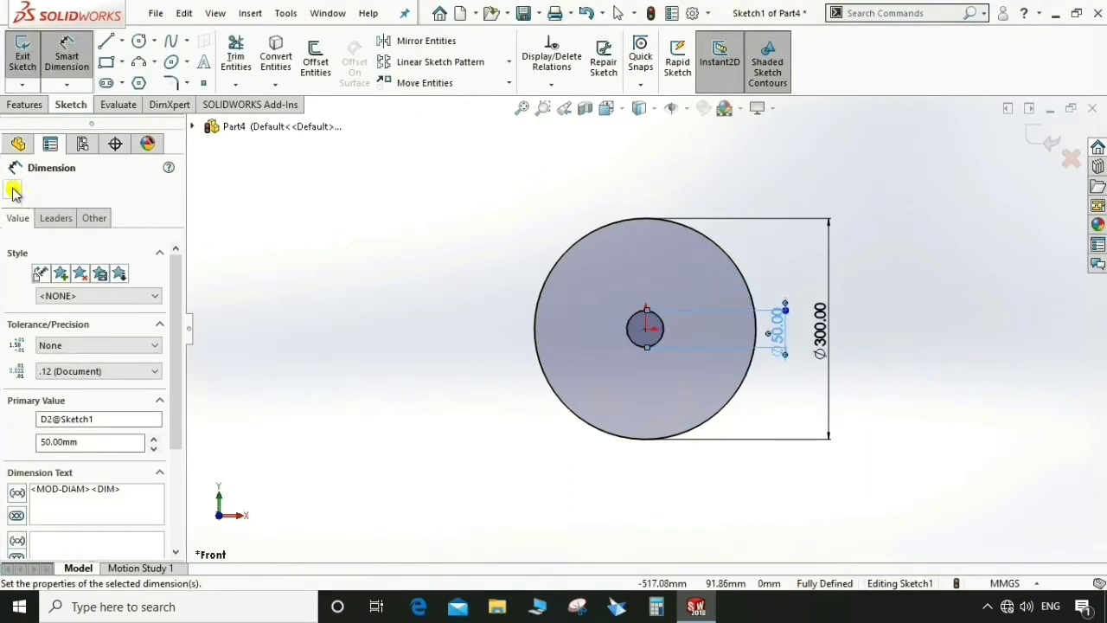
{"action": "left_click", "coordinate": [13, 191]}
- Extrude the ring profile as a boss 20 mm thick with the Mid Plane end condition
{"action": "left_click", "coordinate": [23, 105]}
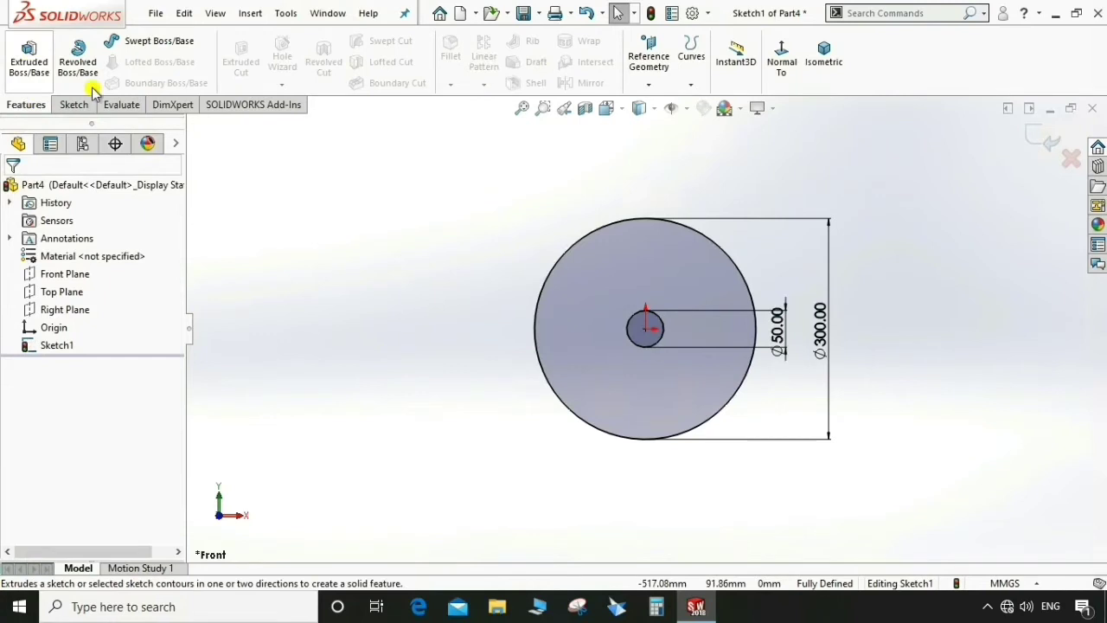
{"action": "left_click", "coordinate": [28, 56]}
{"action": "left_click", "coordinate": [149, 287]}
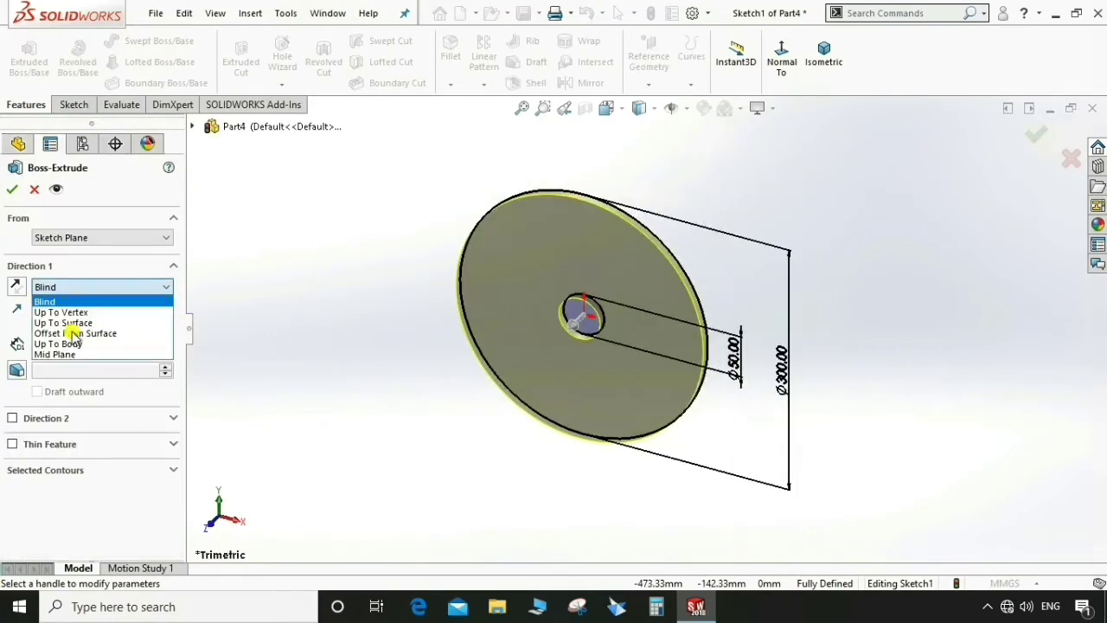
{"action": "left_click", "coordinate": [59, 354]}
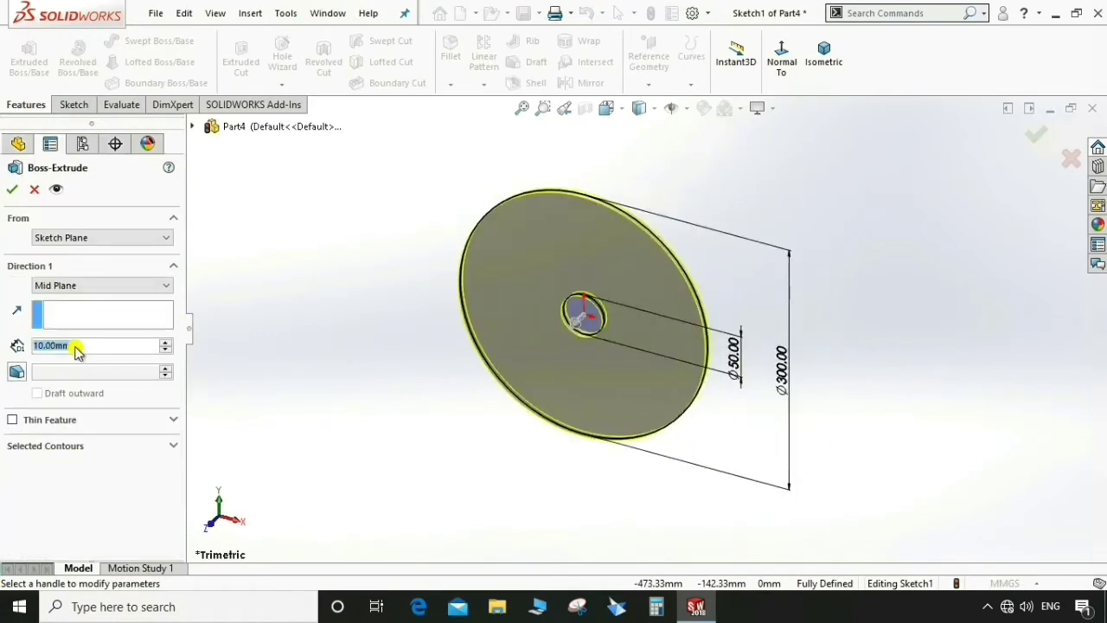
{"action": "type", "text": "20"}
{"action": "key", "text": "Return"}
{"action": "left_click", "coordinate": [15, 189]}
- Set the isometric view and save the part as FLANGE in the COG folder, replacing the existing file
{"action": "middle_click_drag", "start_coordinate": [903, 336], "coordinate": [876, 333]}
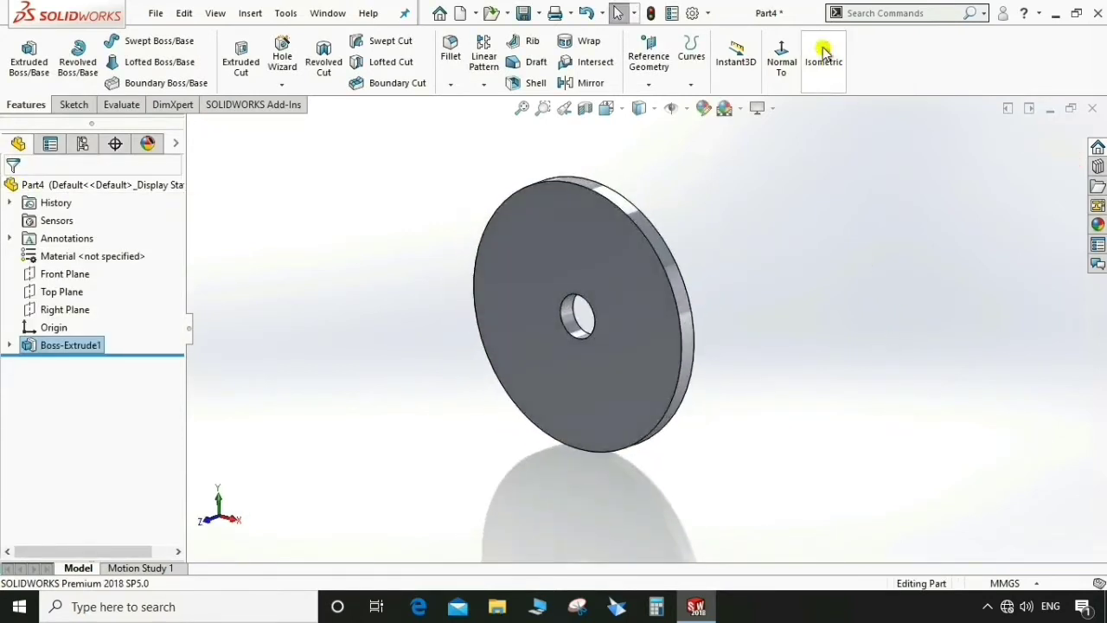
{"action": "left_click", "coordinate": [824, 53]}
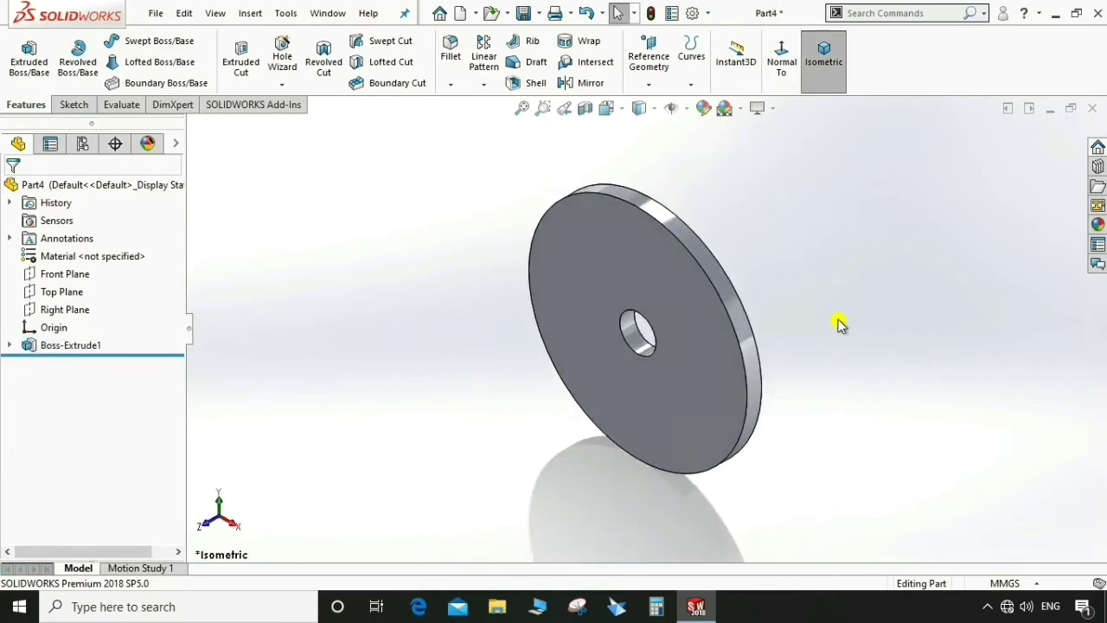
{"action": "key", "text": "ctrl+s"}
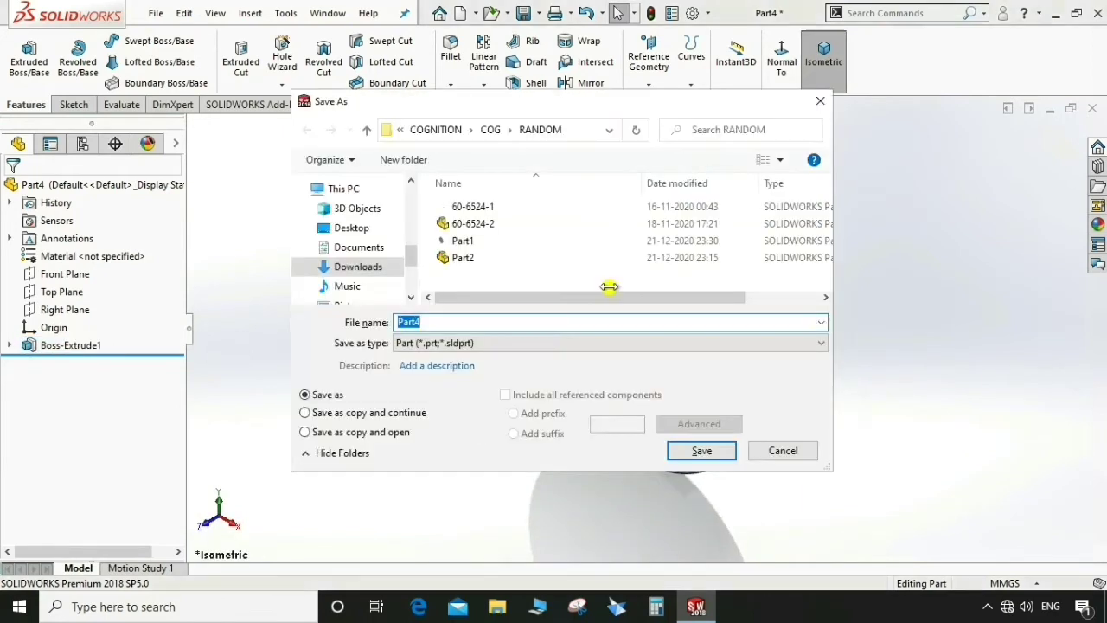
{"action": "left_click", "coordinate": [489, 128]}
{"action": "left_click", "coordinate": [470, 225]}
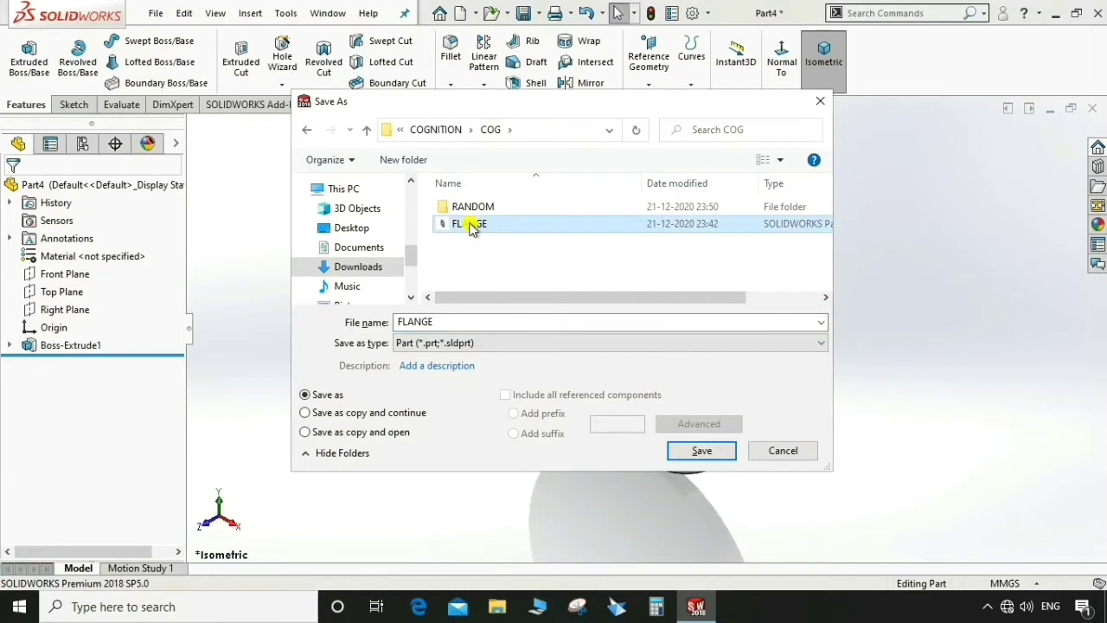
{"action": "left_click", "coordinate": [711, 460]}
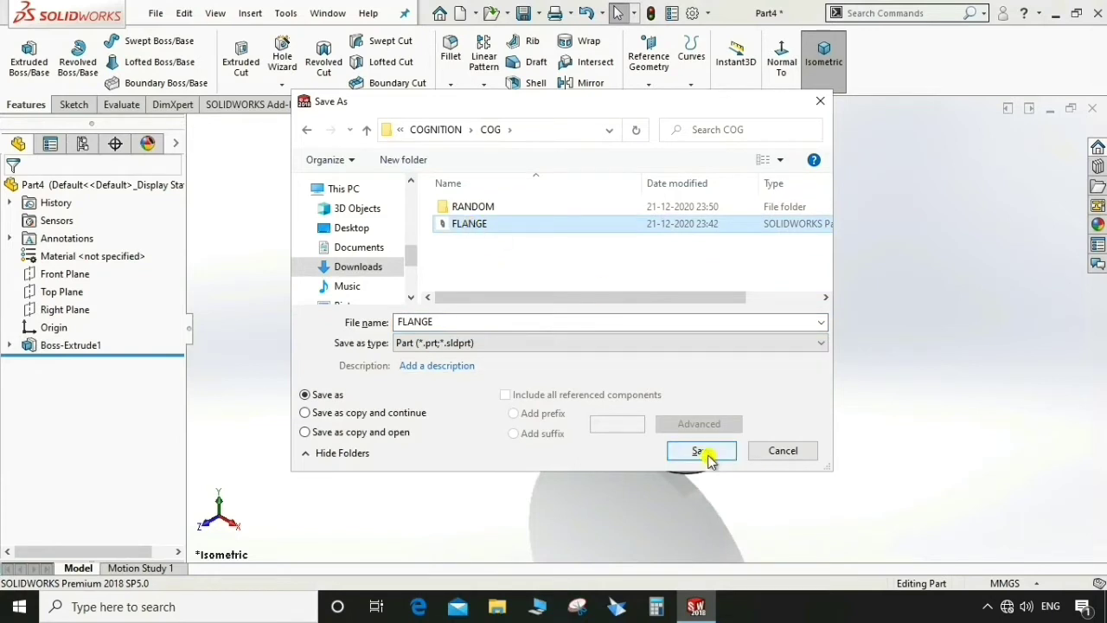
{"action": "left_click", "coordinate": [708, 458]}
{"action": "left_click", "coordinate": [599, 304]}
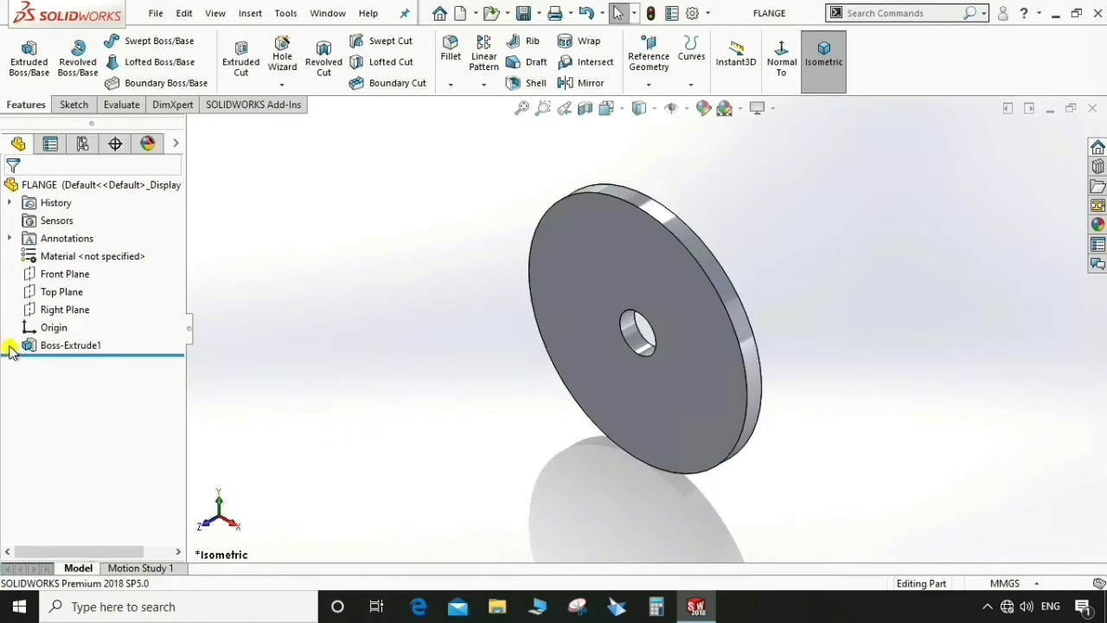
- Show the feature dimensions on the model and move the overlapping bore diameter and thickness dimensions apart
{"action": "right_click", "coordinate": [72, 241]}
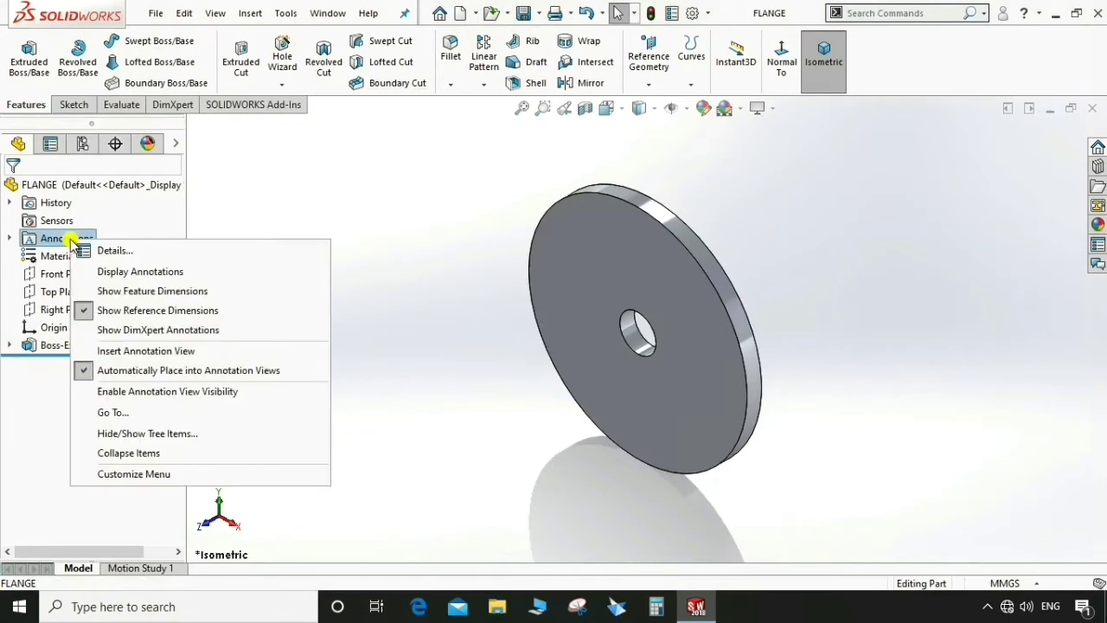
{"action": "left_click", "coordinate": [114, 290]}
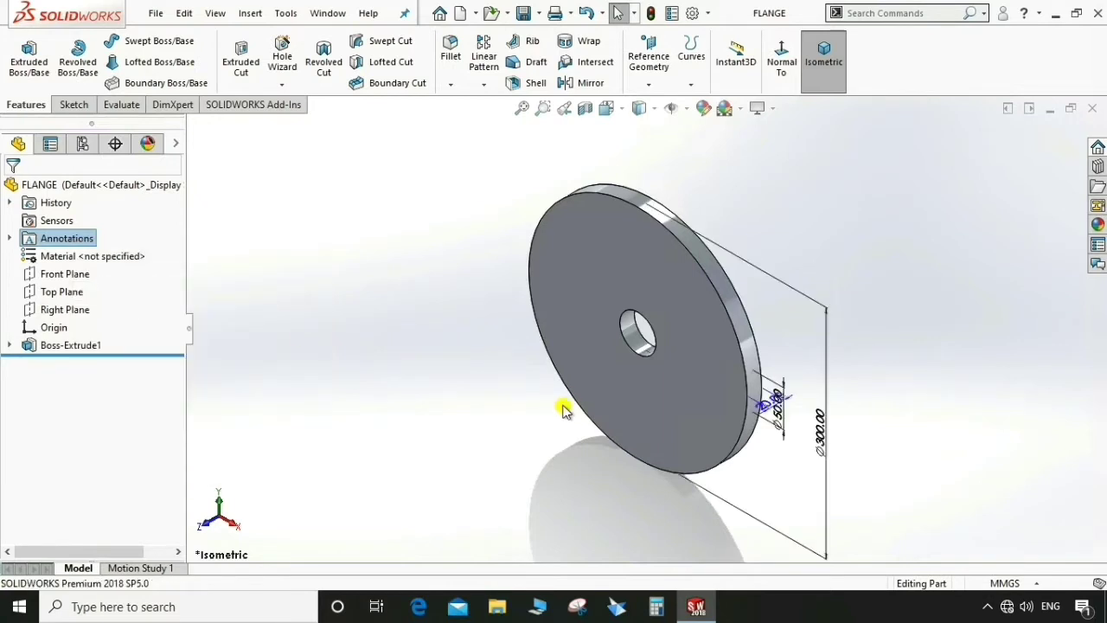
{"action": "scroll", "coordinate": [778, 413], "scroll_direction": "down", "scroll_amount": 3}
{"action": "left_click_drag", "start_coordinate": [770, 407], "coordinate": [786, 477]}
{"action": "left_click", "coordinate": [798, 353]}
{"action": "left_click", "coordinate": [887, 381]}
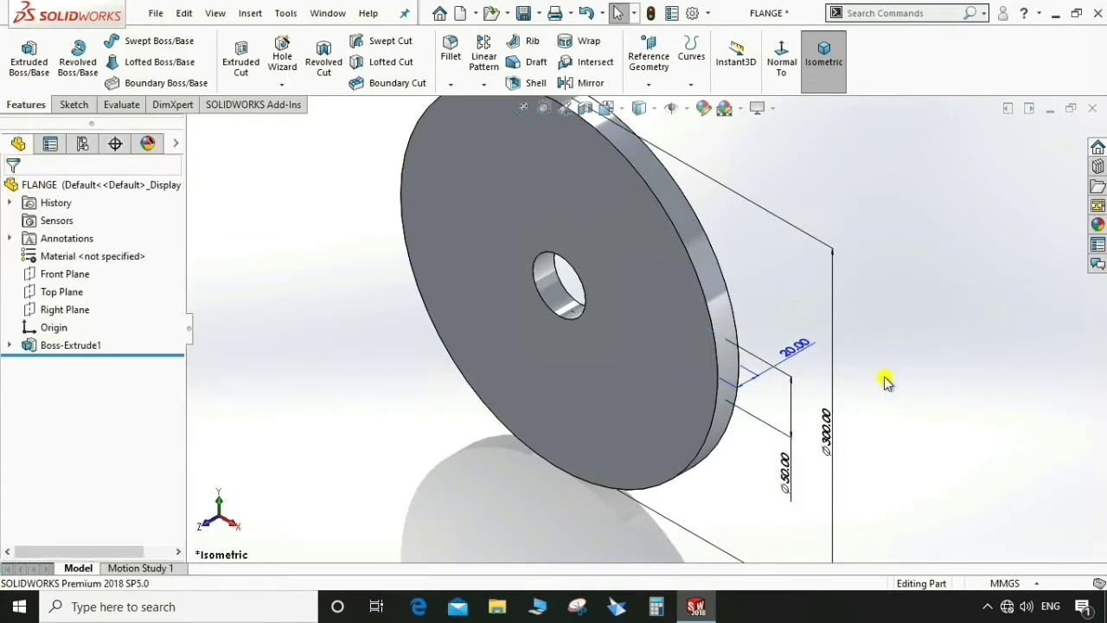
- Turn on the display of dimension names for the flange's dimensions
{"action": "key", "text": "f"}
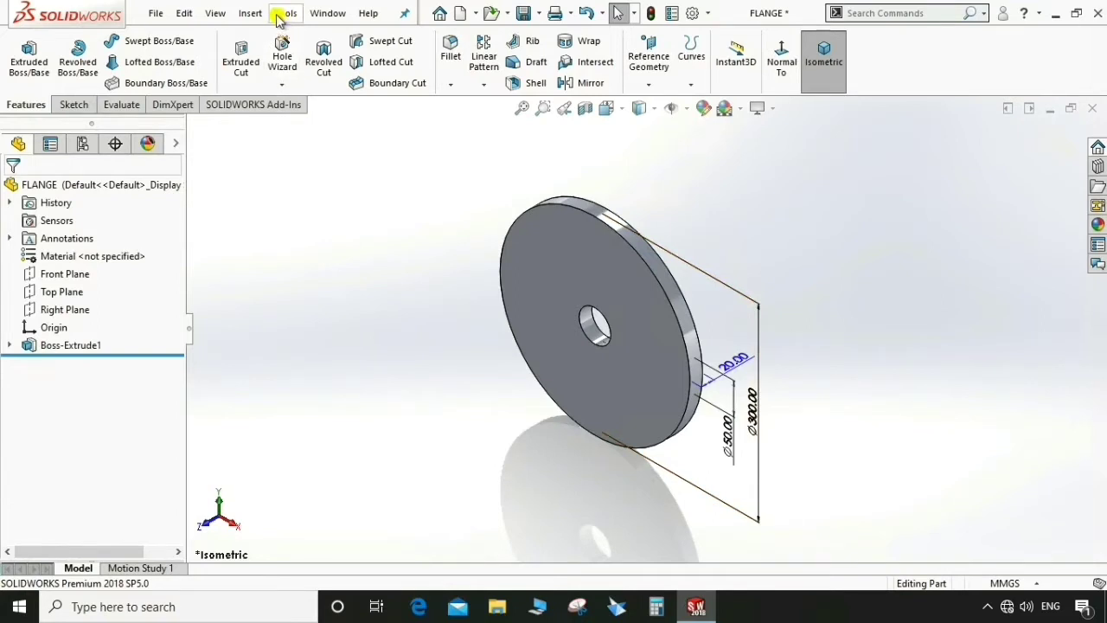
{"action": "left_click", "coordinate": [214, 14]}
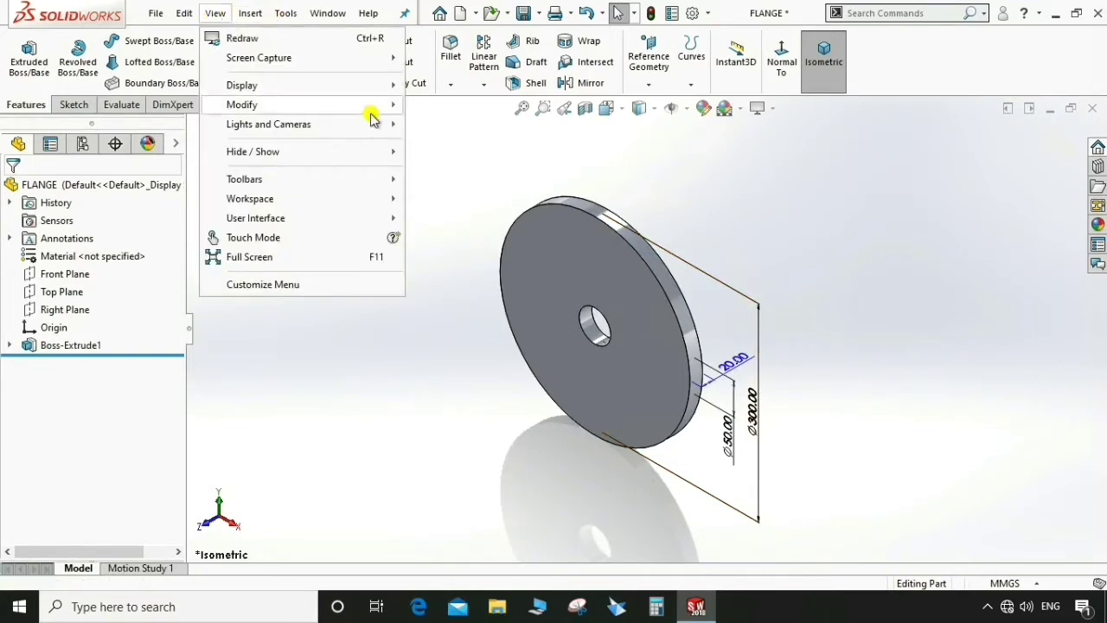
{"action": "mouse_move", "coordinate": [392, 158]}
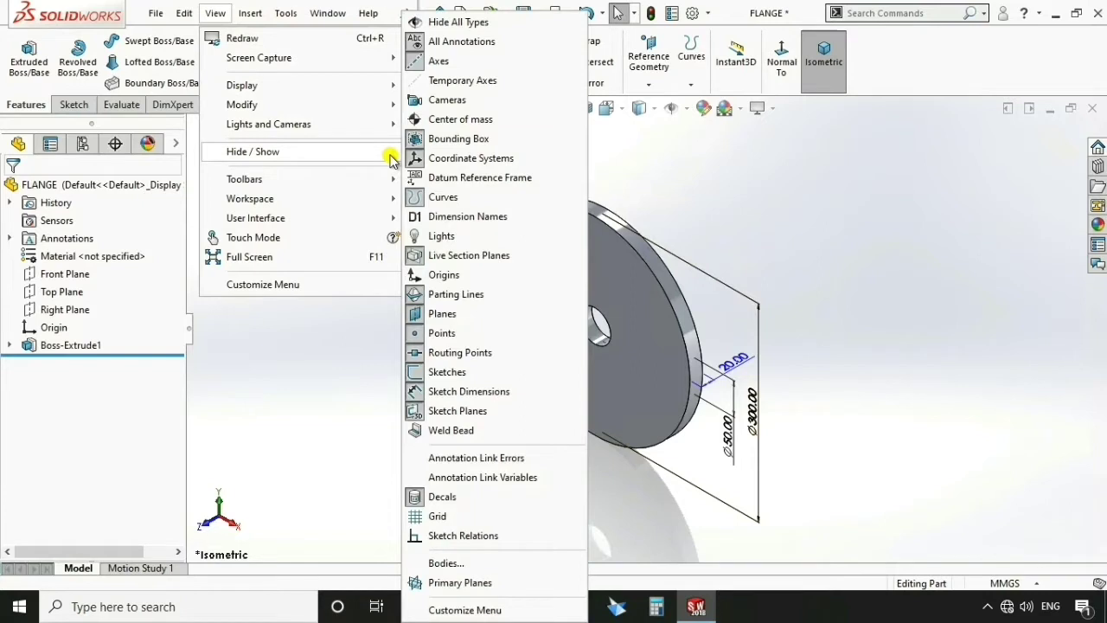
{"action": "left_click", "coordinate": [485, 217]}
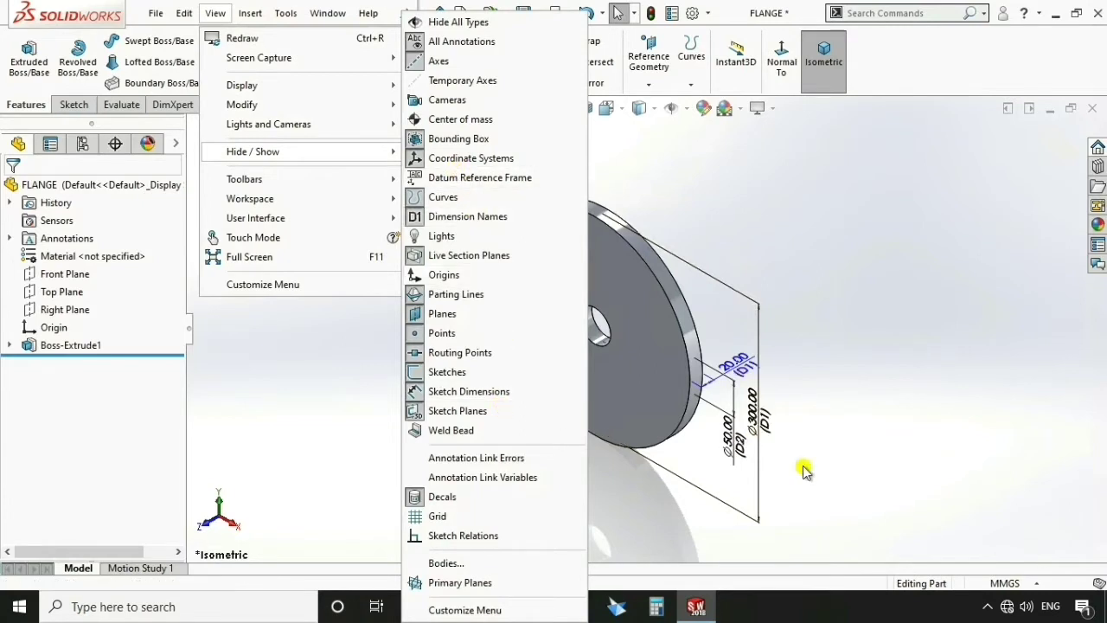
{"action": "left_click", "coordinate": [324, 441]}
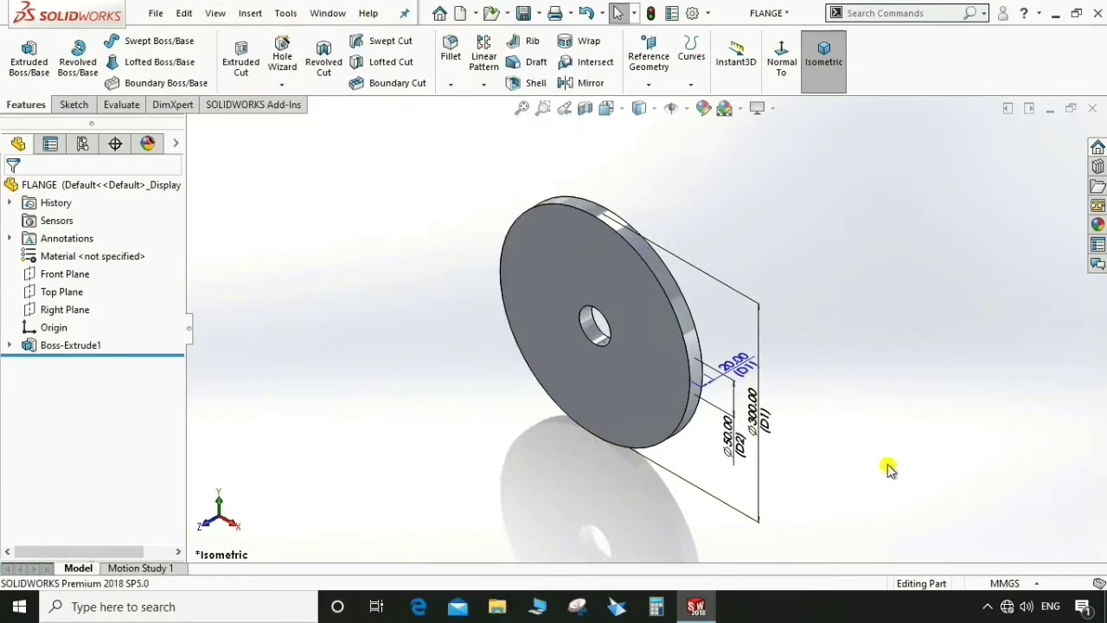
- Rename the bore's 50 mm diameter dimension to A
{"action": "left_click", "coordinate": [737, 443]}
{"action": "left_click_drag", "start_coordinate": [117, 418], "coordinate": [16, 419]}
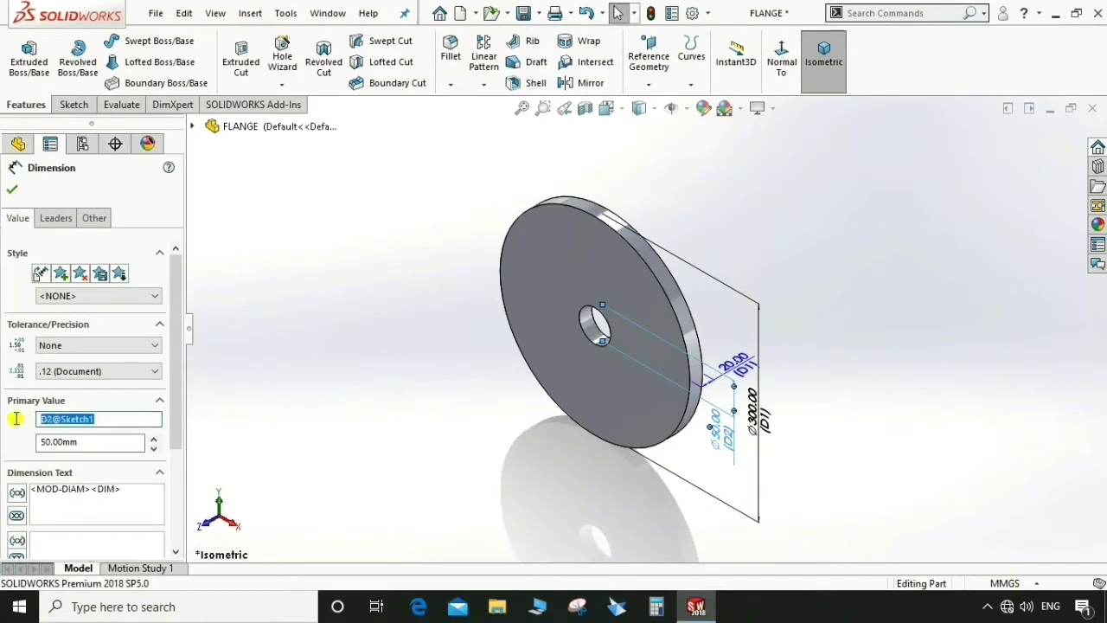
{"action": "type", "text": "A"}
{"action": "left_click", "coordinate": [12, 190]}
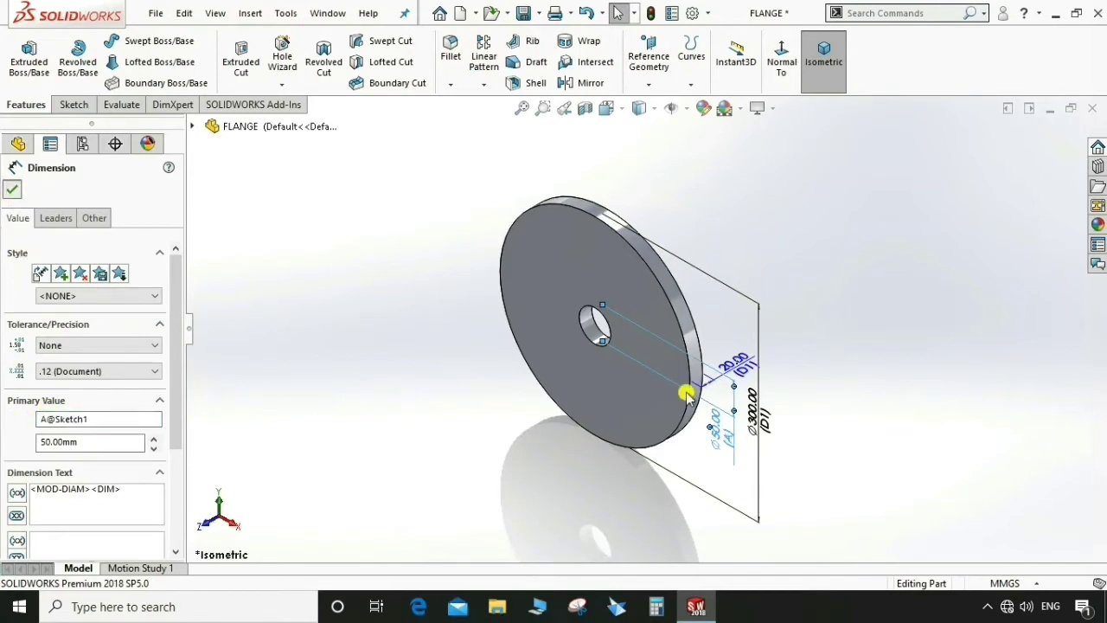
- Rename the flange's 300 mm outer diameter dimension to B
{"action": "left_click", "coordinate": [758, 414]}
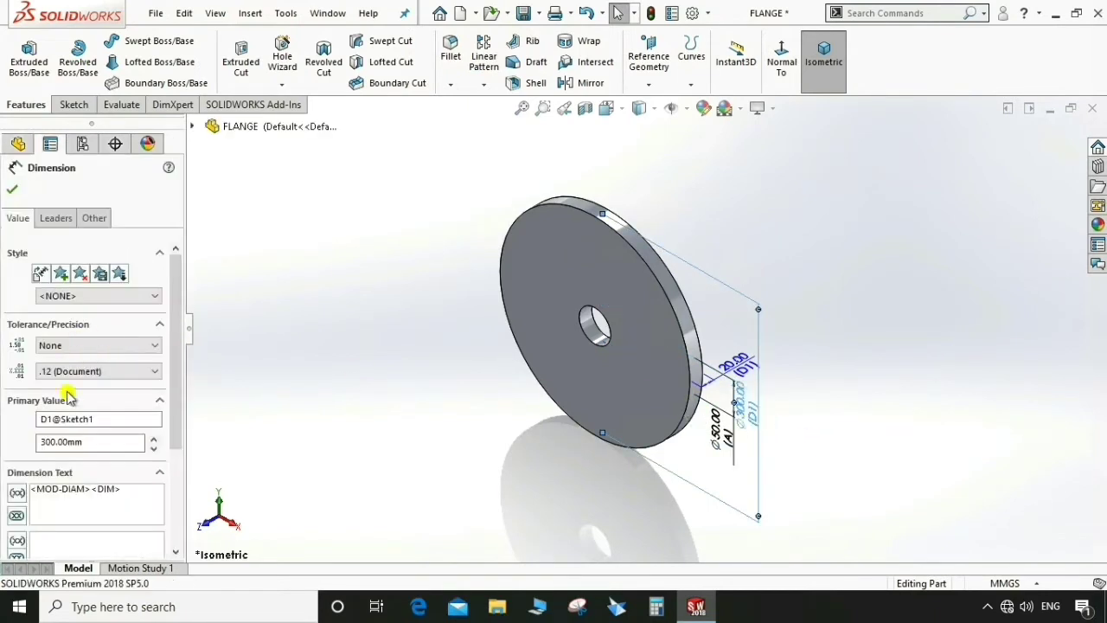
{"action": "left_click_drag", "start_coordinate": [104, 419], "coordinate": [22, 420]}
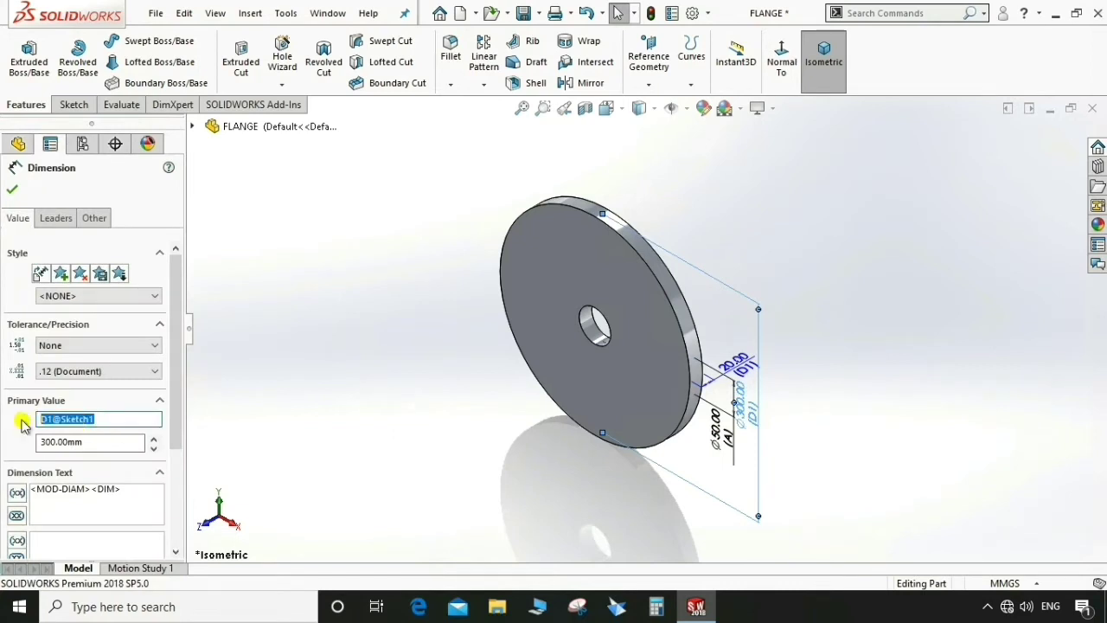
{"action": "type", "text": "B"}
{"action": "left_click", "coordinate": [16, 192]}
- Rename the flange's 20 mm thickness dimension to C
{"action": "left_click", "coordinate": [736, 368]}
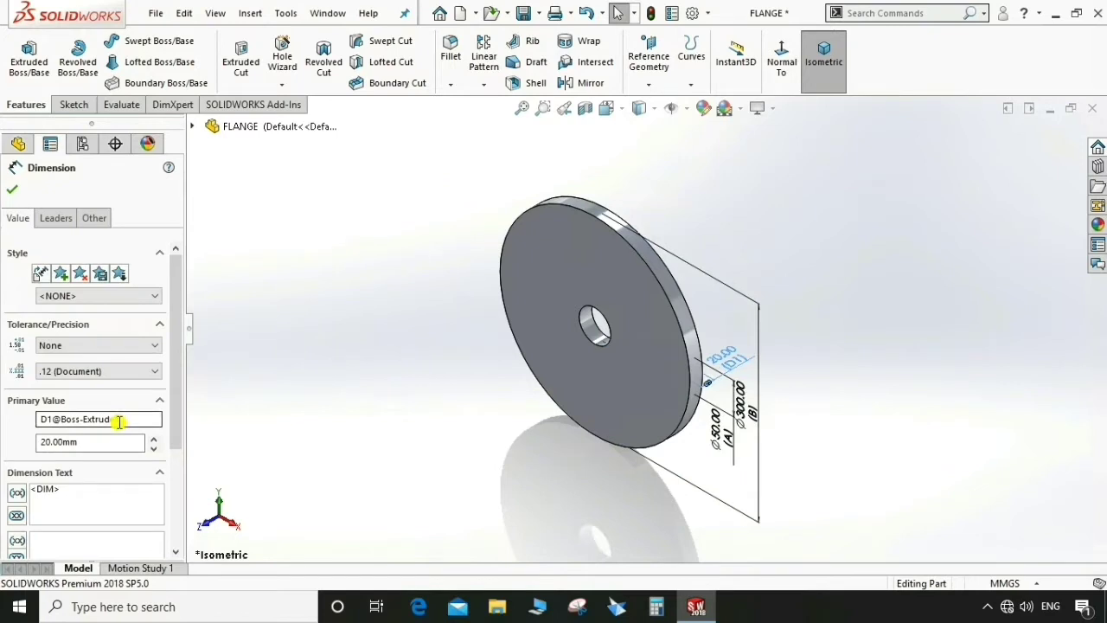
{"action": "left_click_drag", "start_coordinate": [121, 420], "coordinate": [16, 420]}
{"action": "type", "text": "C"}
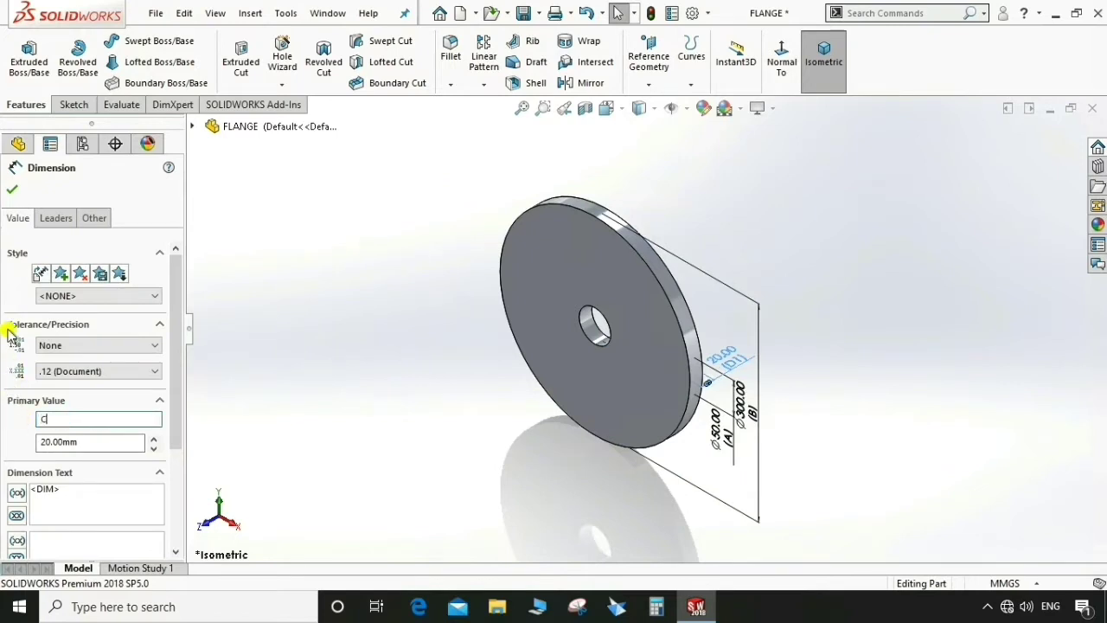
{"action": "left_click", "coordinate": [12, 190]}
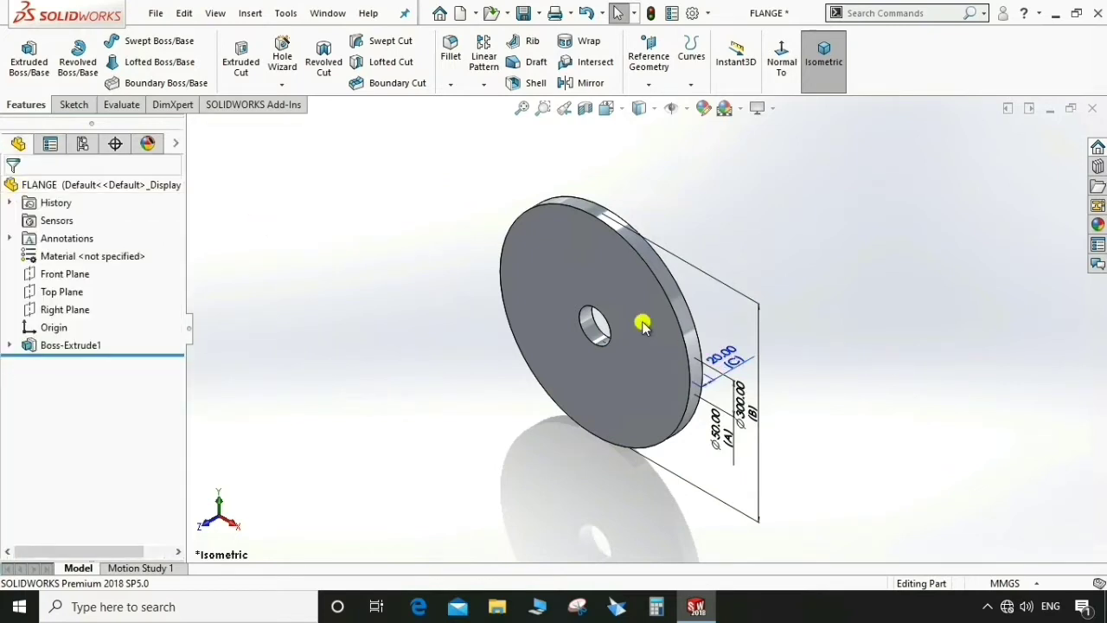
- Insert a blank design table that blocks model edits from updating it, adding none of the suggested configurations or parameters
{"action": "left_click", "coordinate": [253, 13]}
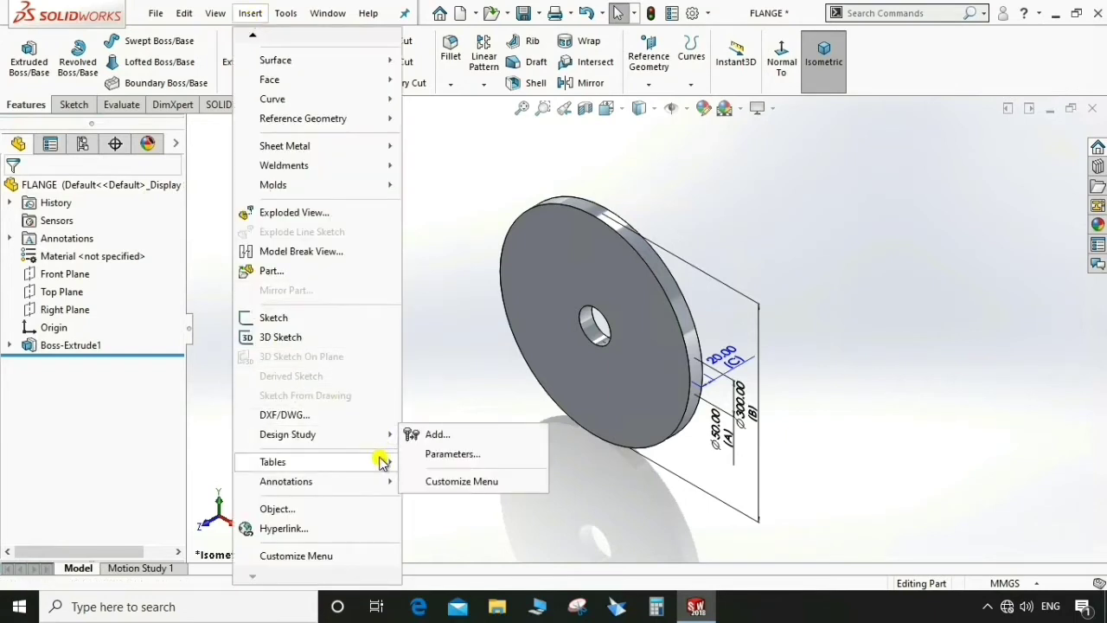
{"action": "mouse_move", "coordinate": [382, 462]}
{"action": "left_click", "coordinate": [437, 484]}
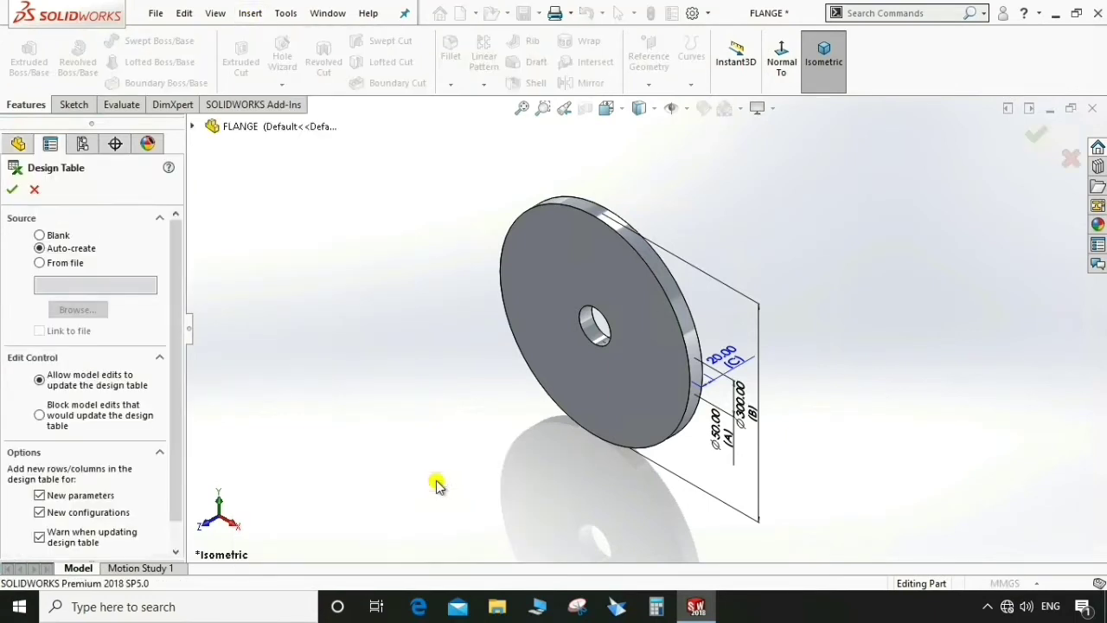
{"action": "left_click", "coordinate": [40, 236]}
{"action": "left_click", "coordinate": [40, 416]}
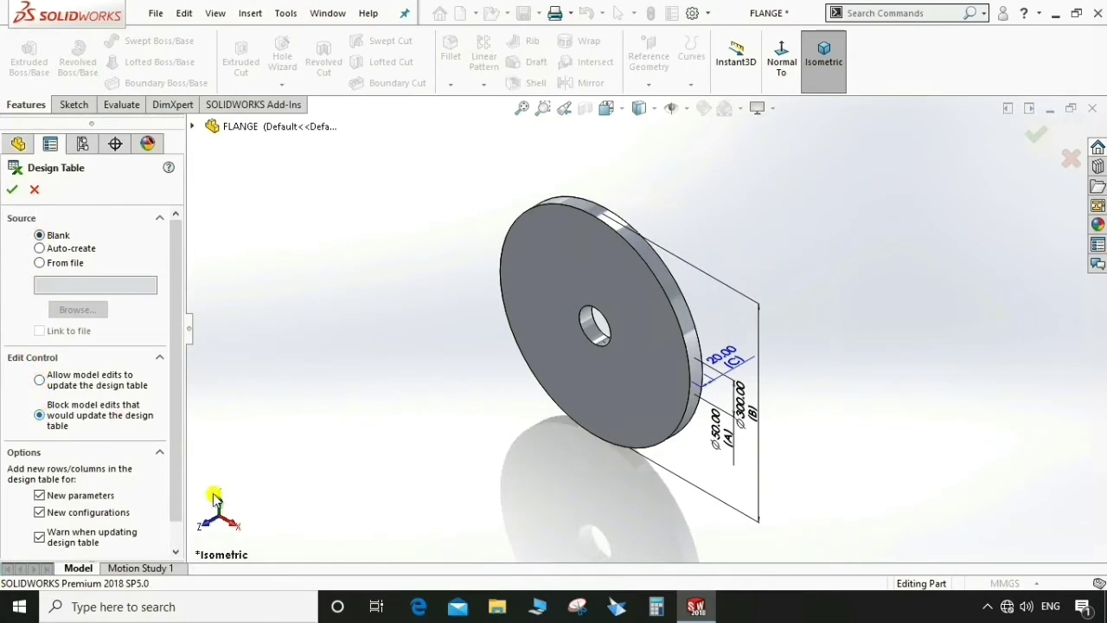
{"action": "left_click", "coordinate": [13, 190]}
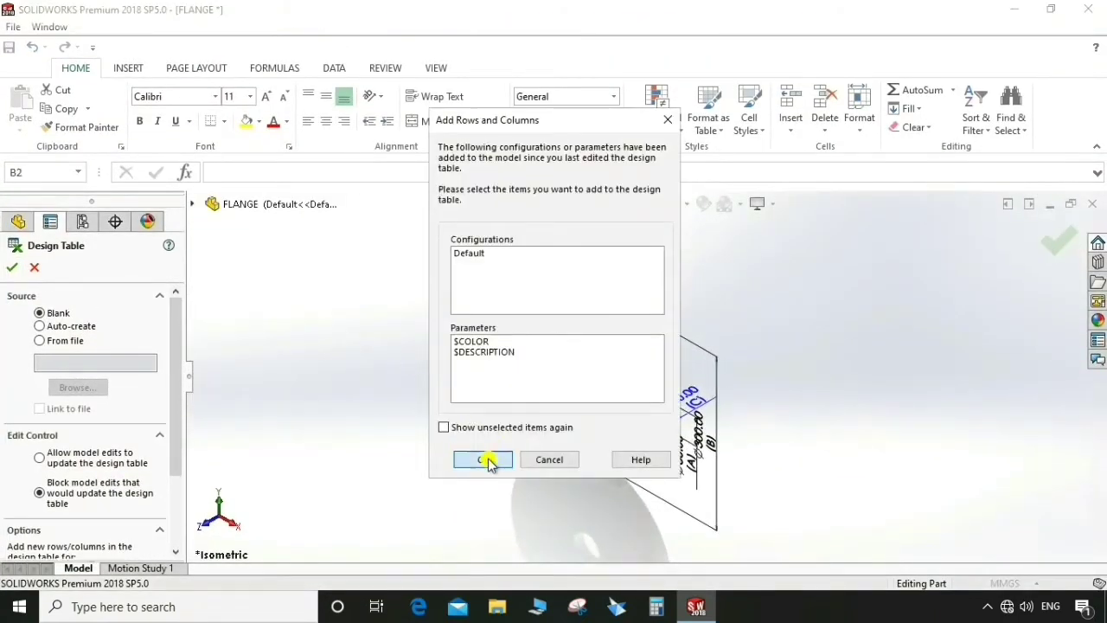
{"action": "left_click", "coordinate": [483, 459]}
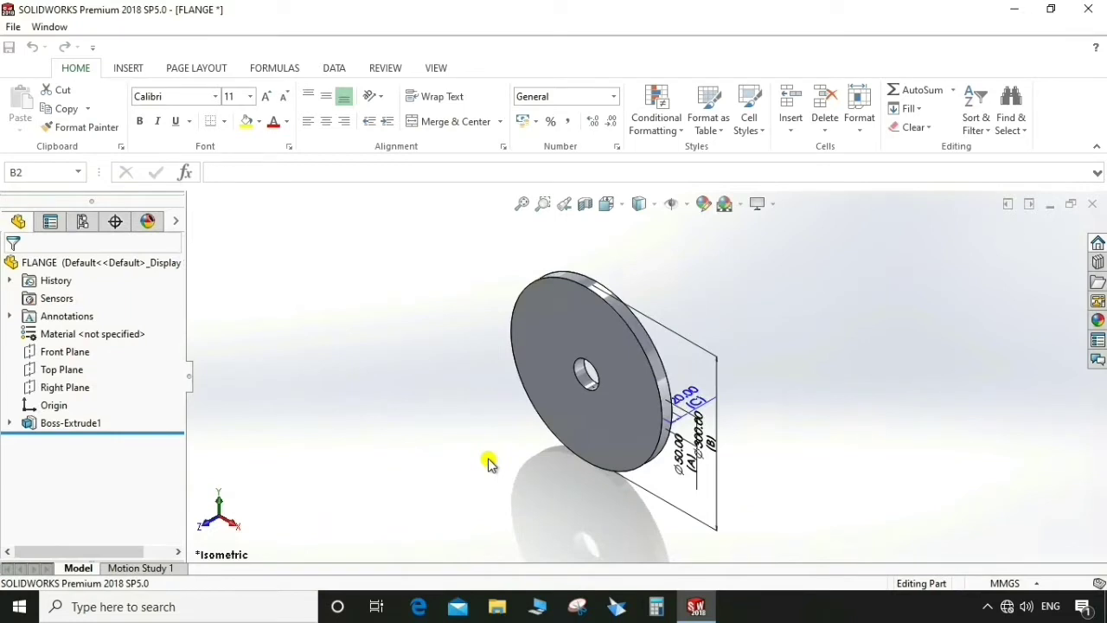
- Open the design table for editing and name its configuration rows X, Y and Z in cells A3 to A5
{"action": "left_click", "coordinate": [84, 222]}
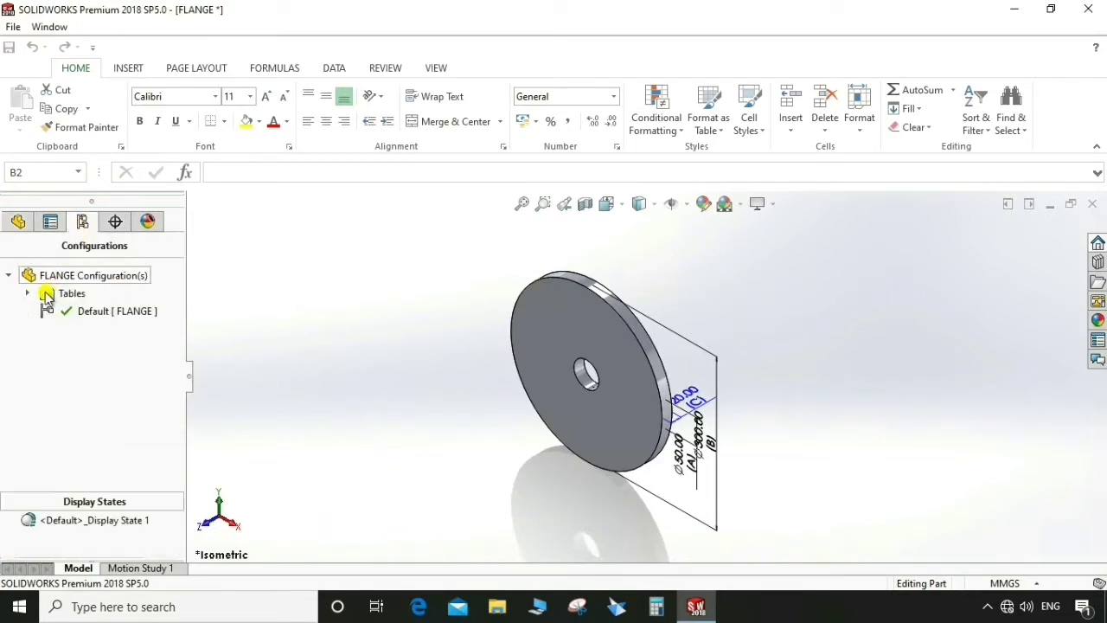
{"action": "left_click", "coordinate": [26, 293]}
{"action": "right_click", "coordinate": [82, 314]}
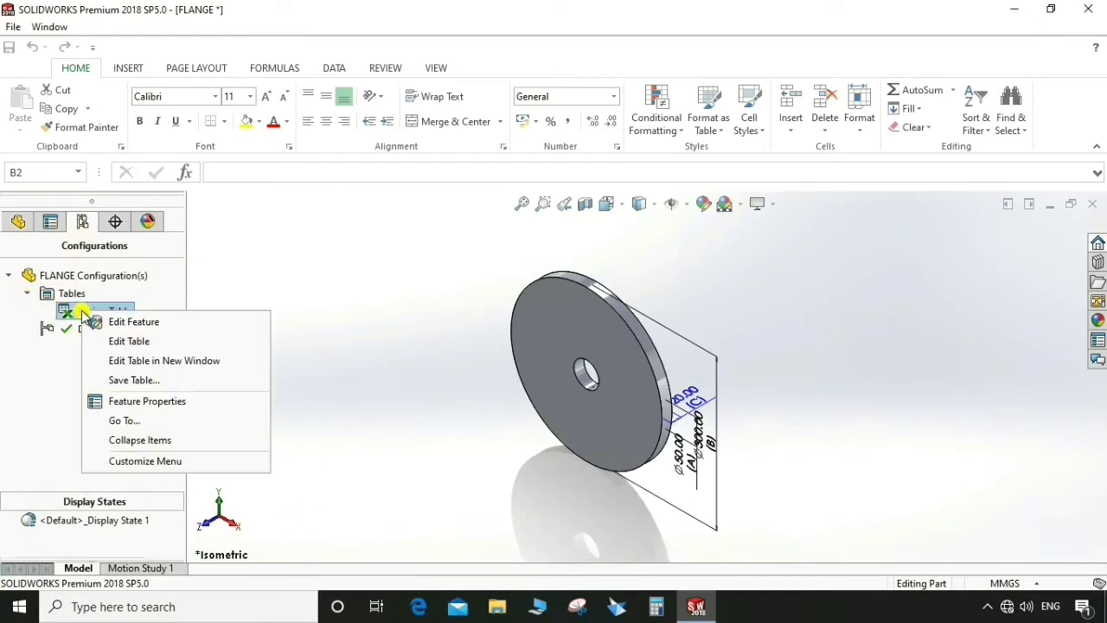
{"action": "left_click", "coordinate": [130, 342]}
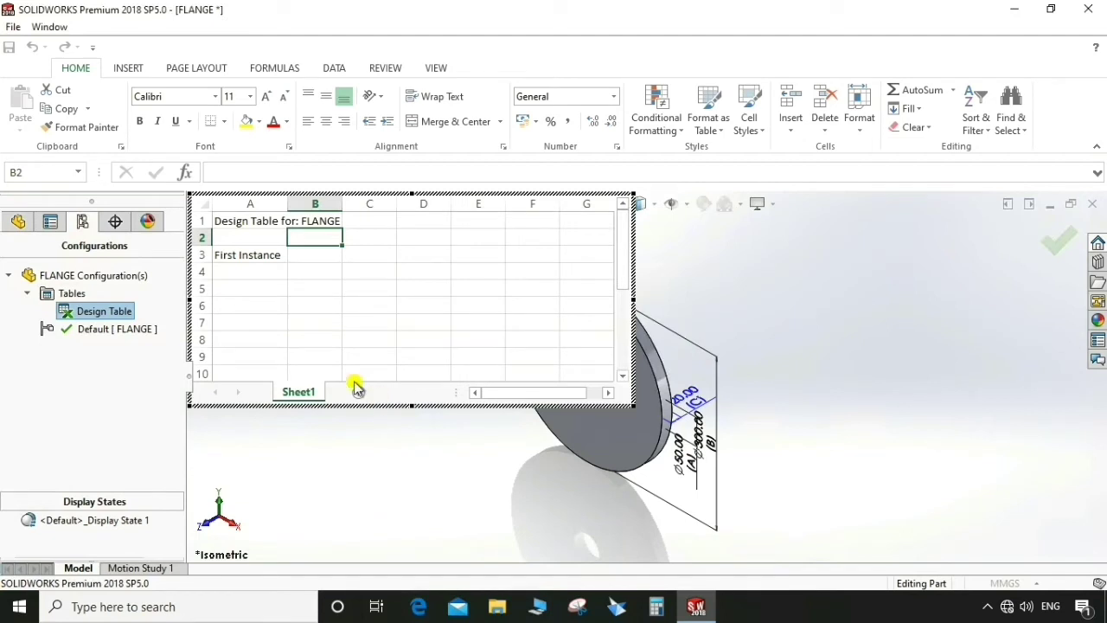
{"action": "left_click", "coordinate": [264, 254]}
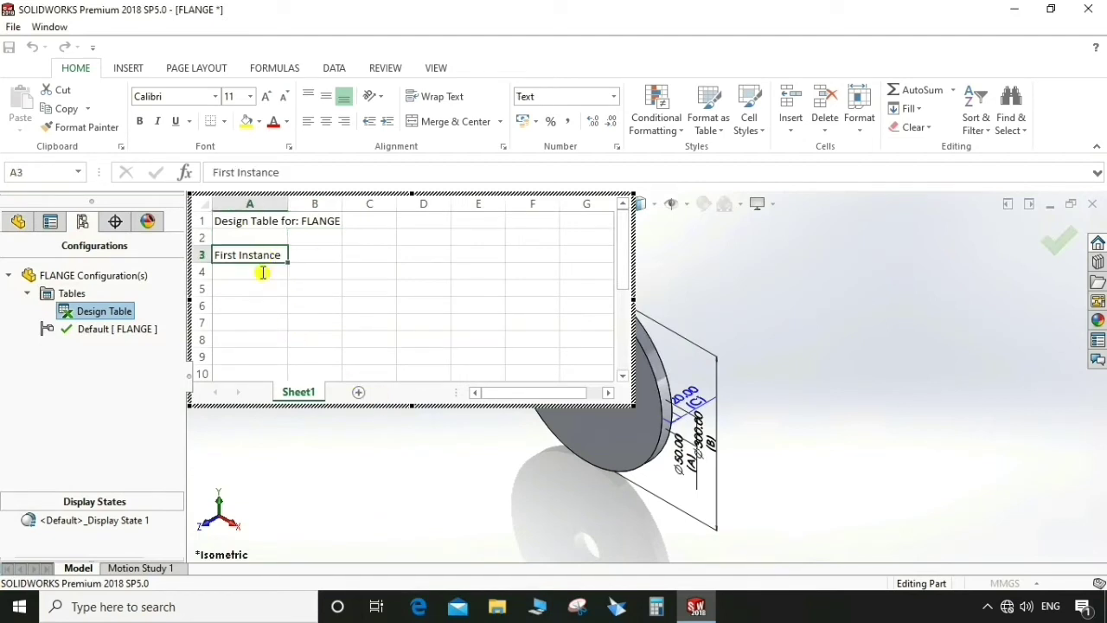
{"action": "type", "text": "X"}
{"action": "key", "text": "Return"}
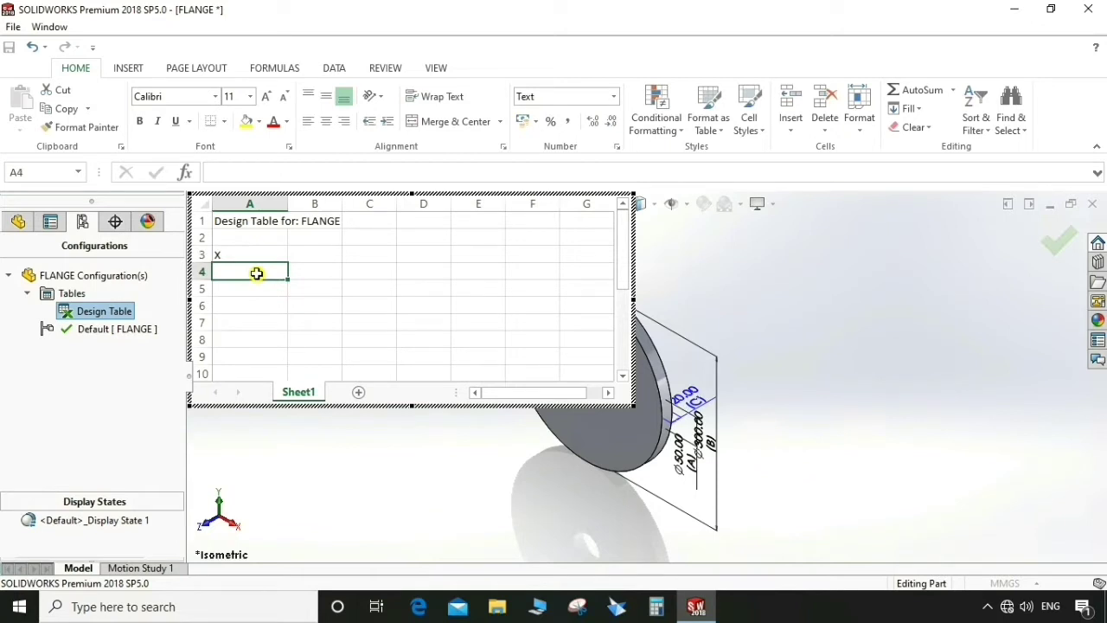
{"action": "type", "text": "Y"}
{"action": "key", "text": "Return"}
{"action": "type", "text": "Z"}
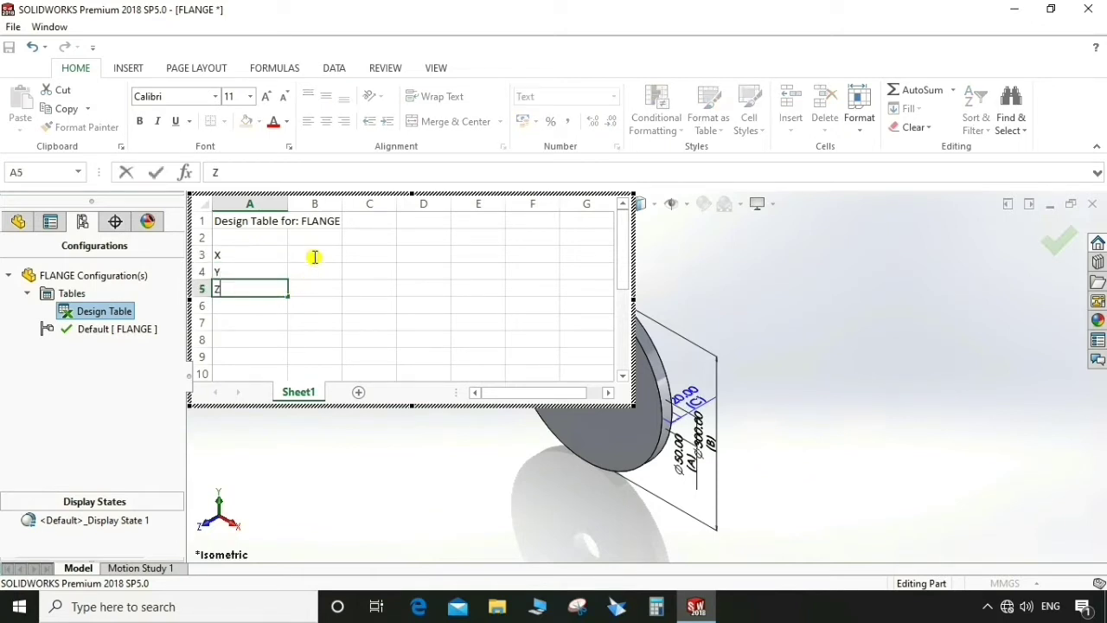
- Add the model dimensions A, B and C as the design table's parameter columns, starting from cell B2
{"action": "left_click", "coordinate": [318, 238]}
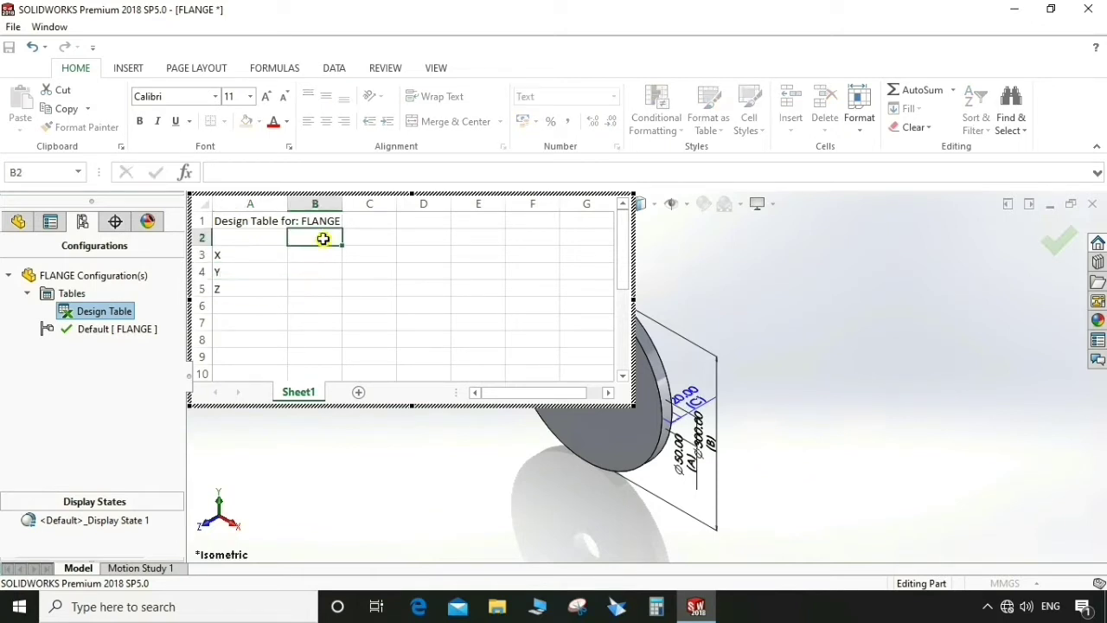
{"action": "double_click", "coordinate": [679, 462]}
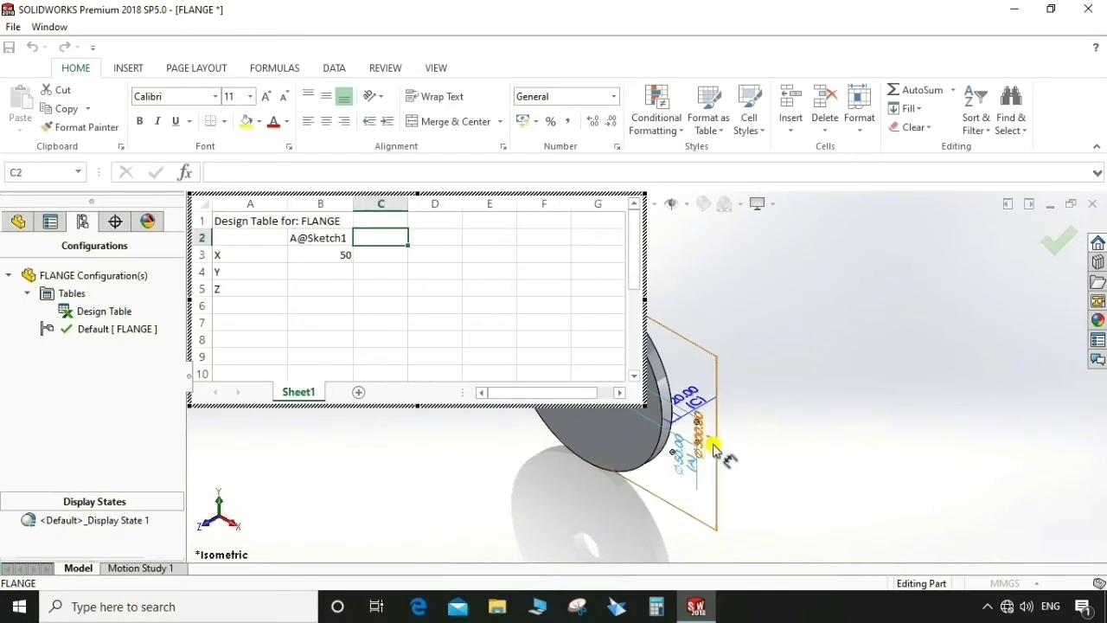
{"action": "double_click", "coordinate": [714, 447]}
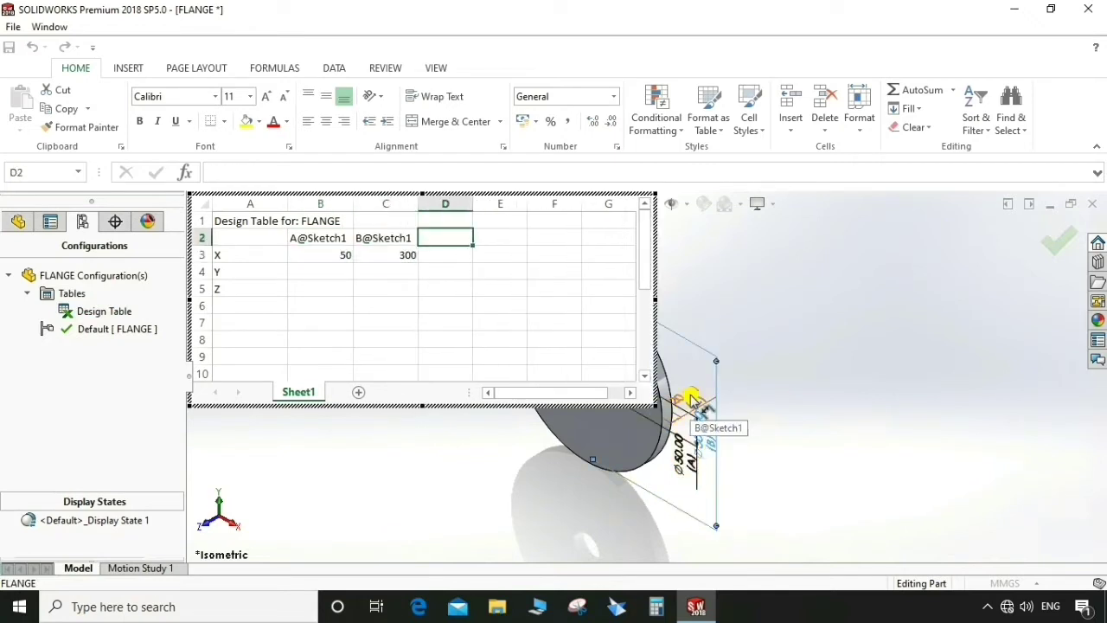
{"action": "double_click", "coordinate": [693, 399]}
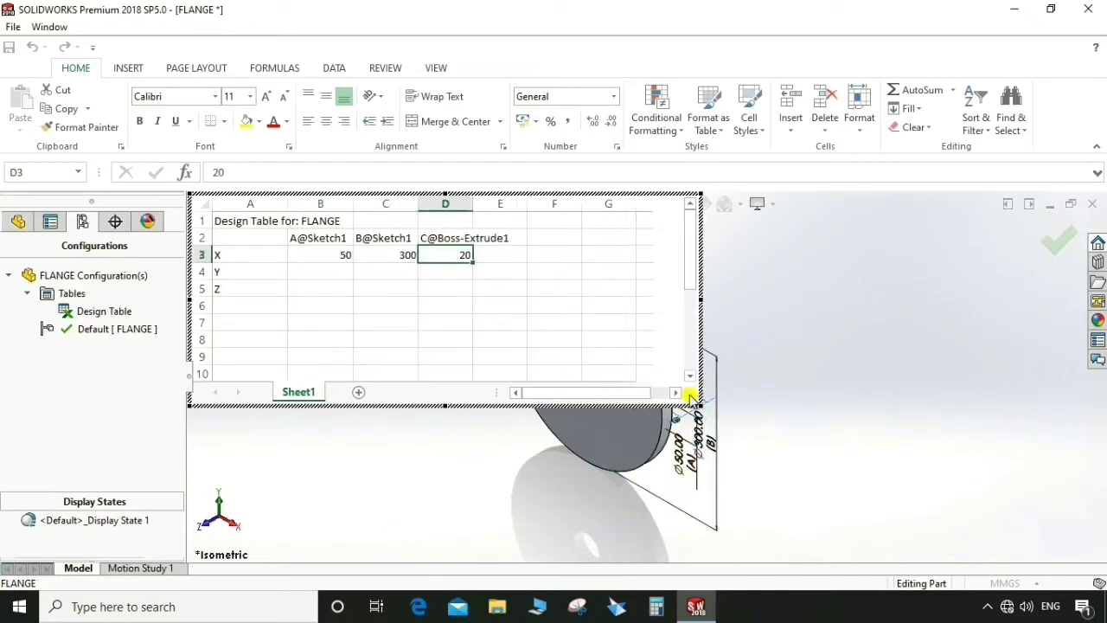
- Fill in configuration Y with A = 75, B = 350 and C = 25
{"action": "left_click", "coordinate": [340, 271]}
{"action": "type", "text": "75"}
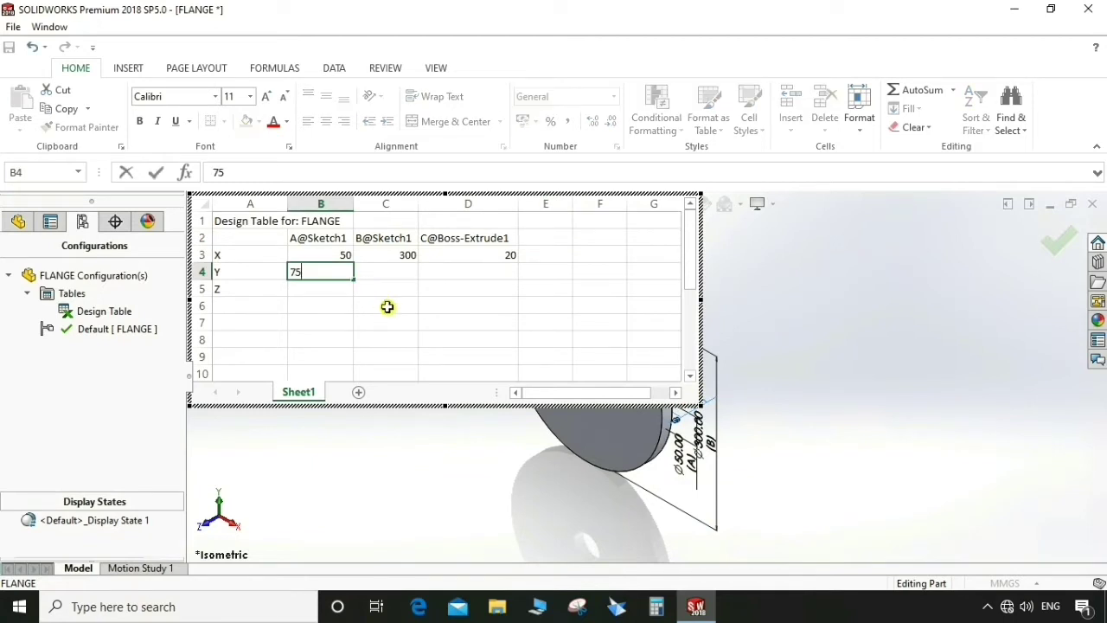
{"action": "left_click", "coordinate": [407, 271]}
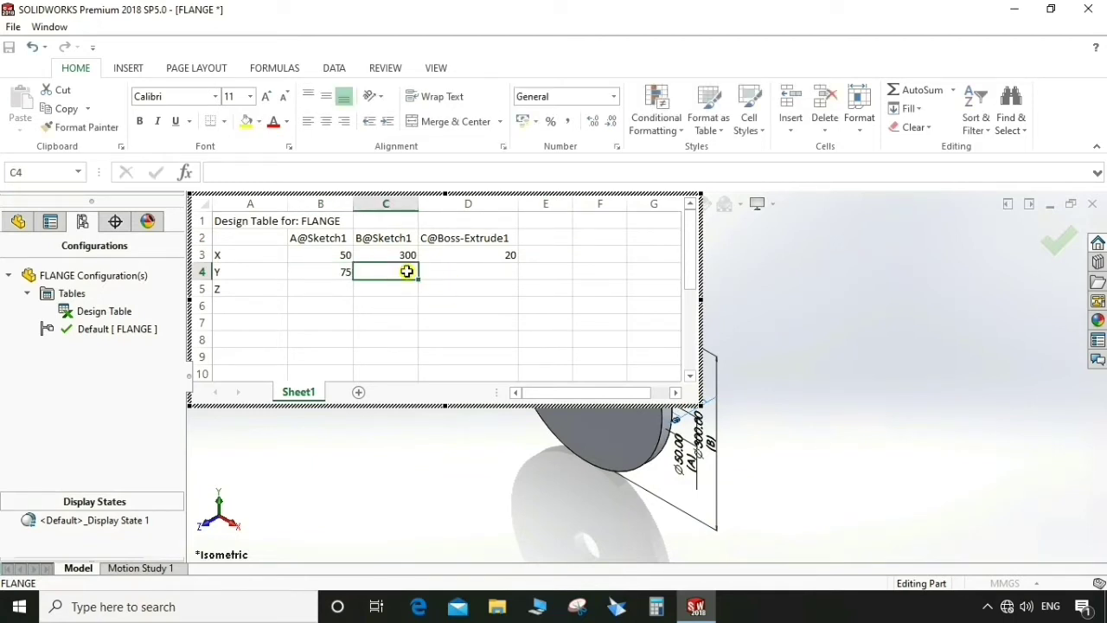
{"action": "type", "text": "350"}
{"action": "left_click", "coordinate": [474, 267]}
{"action": "type", "text": "25"}
- Fill in configuration Z with A = 100, B = 400 and C = 30, and close the table to generate the configurations
{"action": "left_click", "coordinate": [338, 293]}
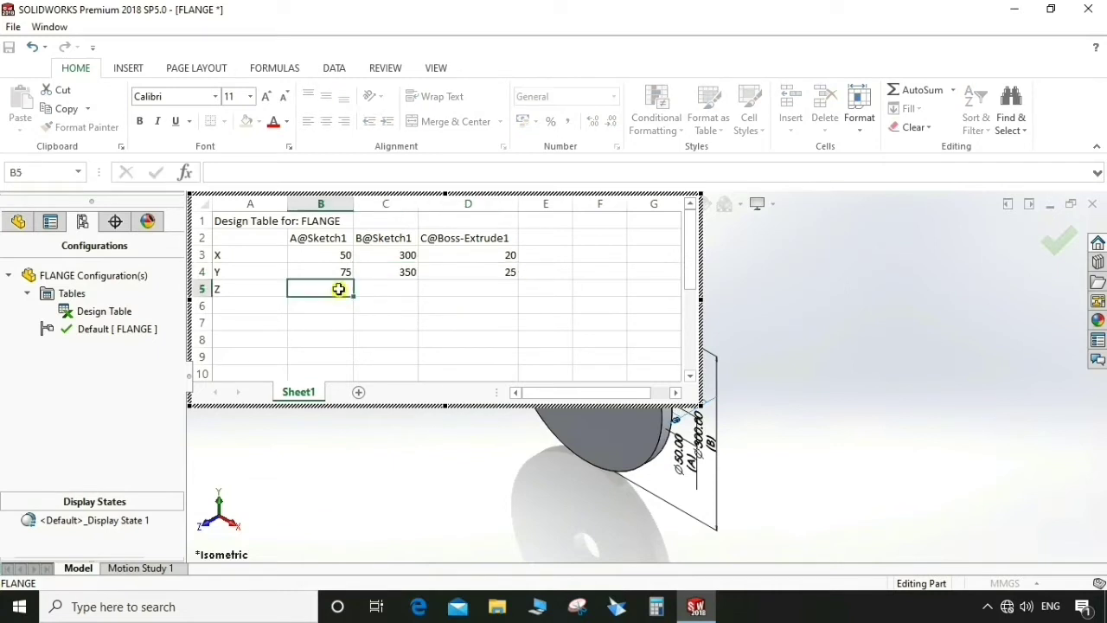
{"action": "type", "text": "100"}
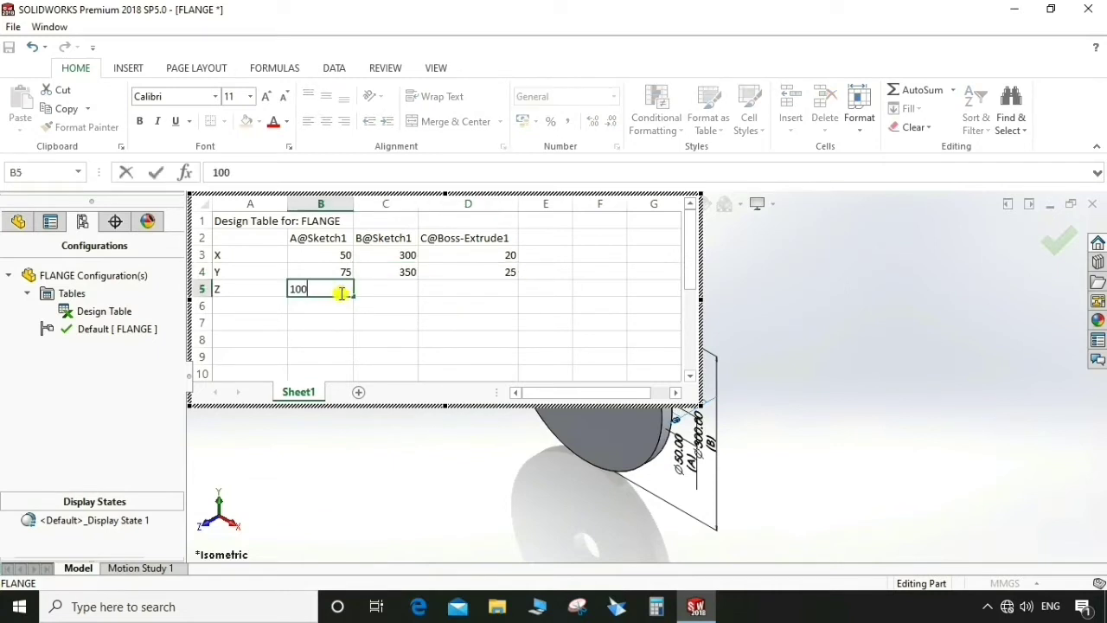
{"action": "left_click", "coordinate": [390, 292]}
{"action": "type", "text": "400"}
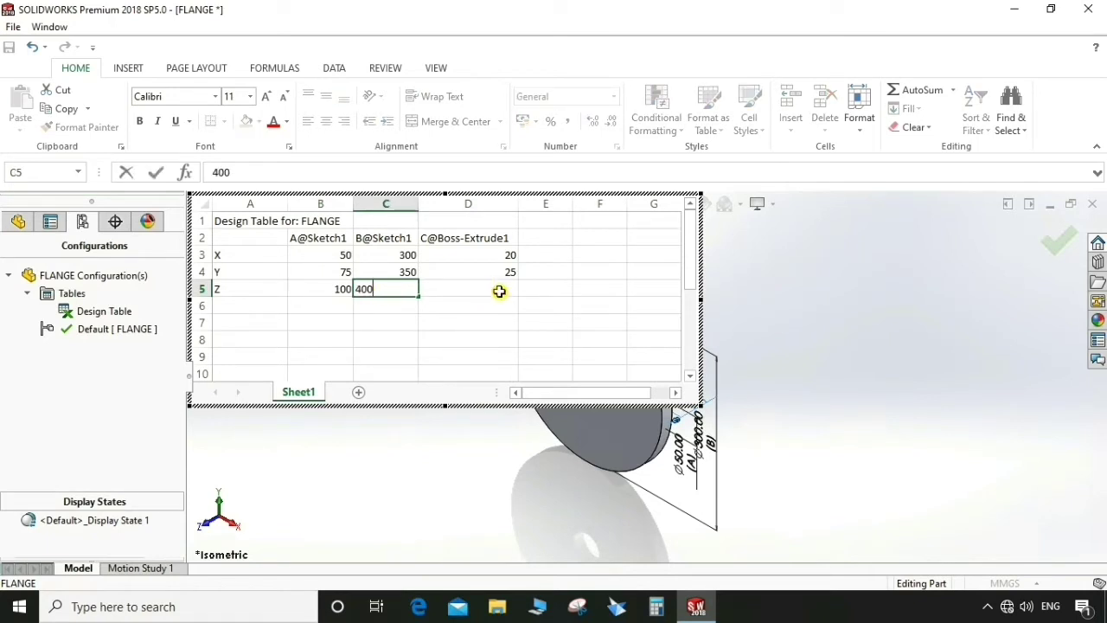
{"action": "left_click", "coordinate": [500, 291]}
{"action": "type", "text": "3"}
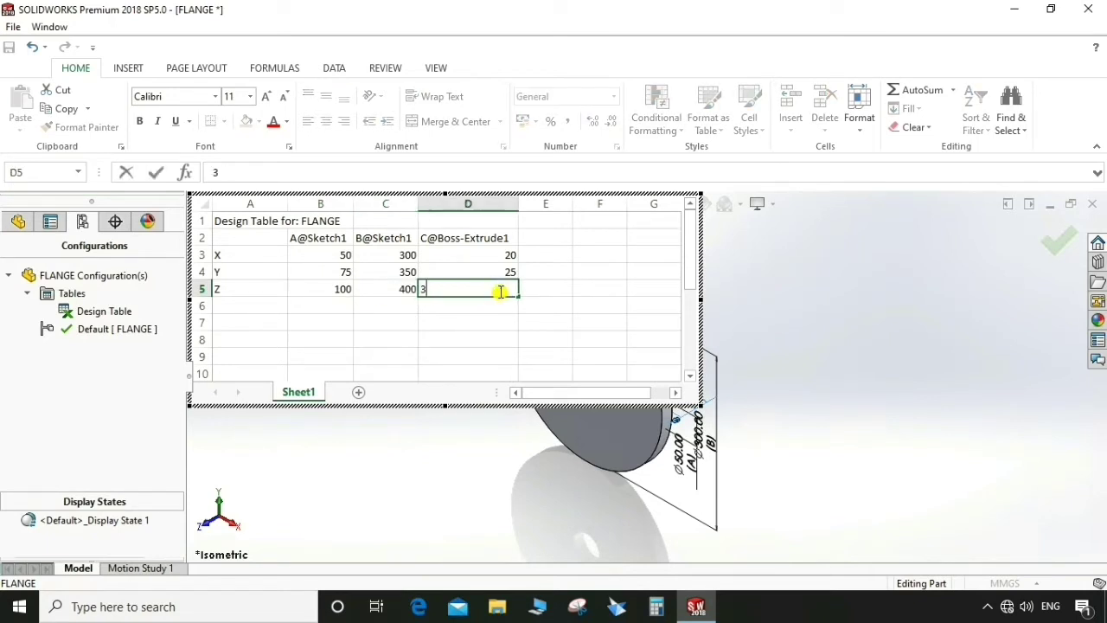
{"action": "key", "text": "Return"}
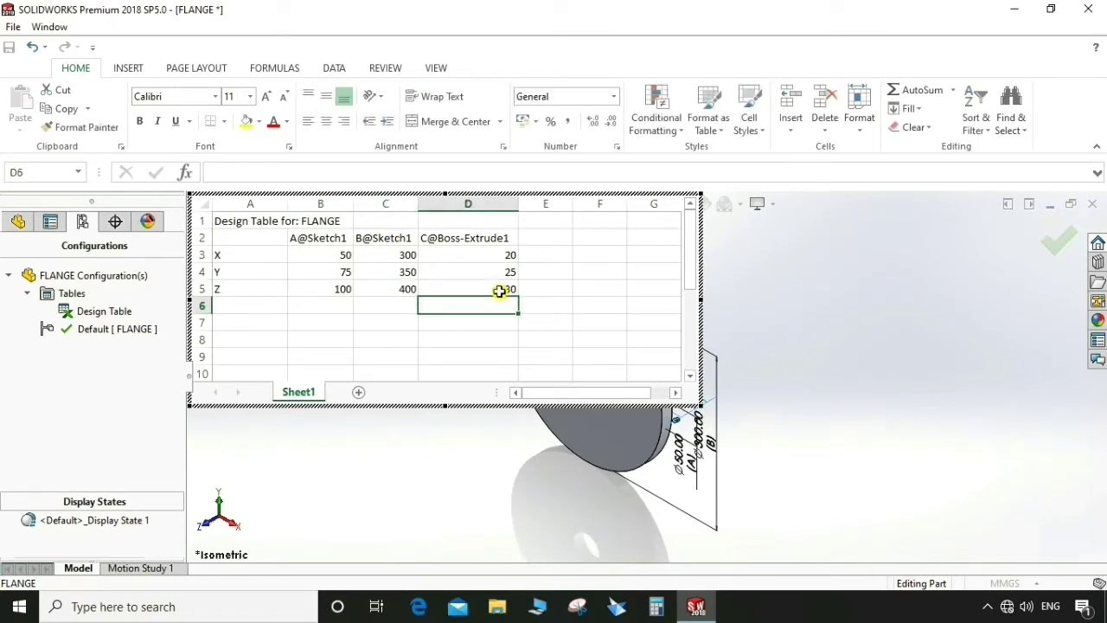
{"action": "left_click", "coordinate": [765, 343]}
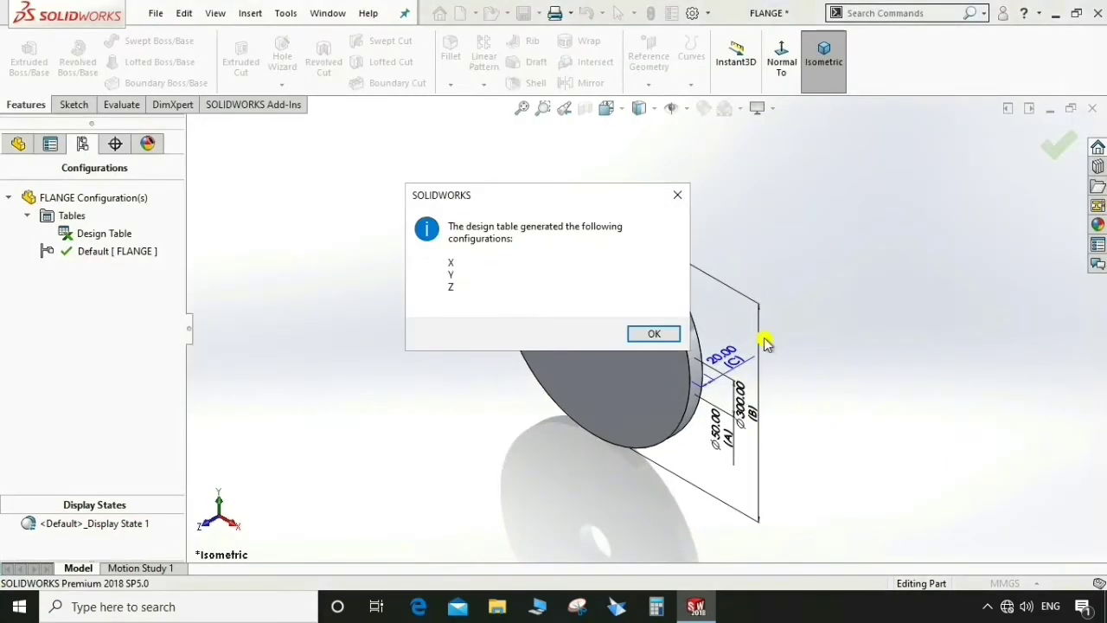
{"action": "left_click", "coordinate": [654, 334]}
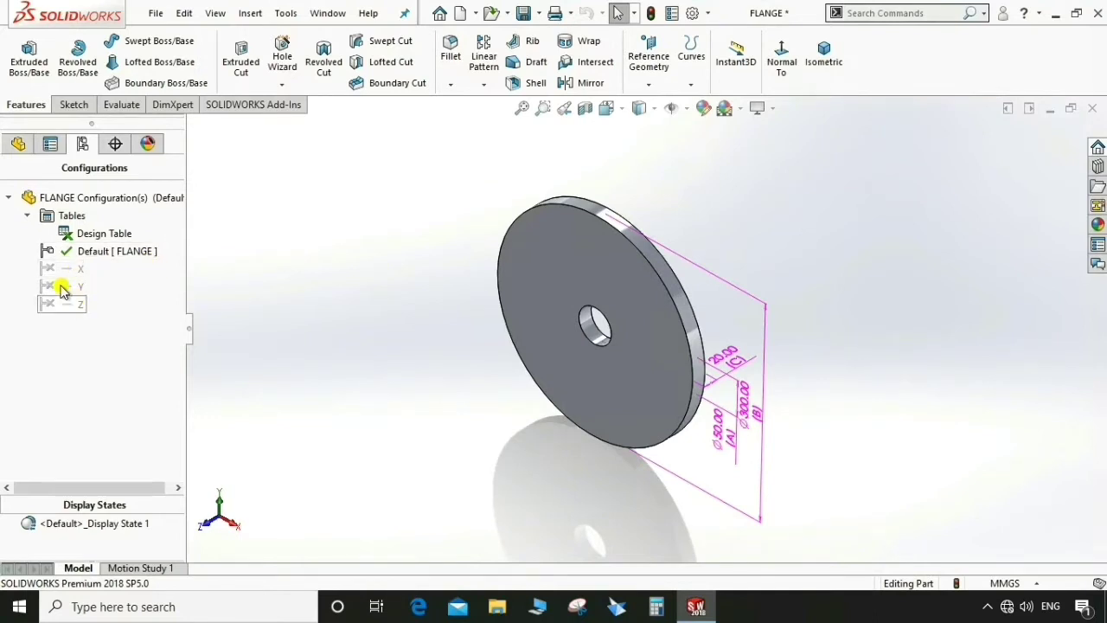
- Activate configurations X, Y and Z in turn to check the flange sizes, and return to the Default configuration
{"action": "double_click", "coordinate": [76, 269]}
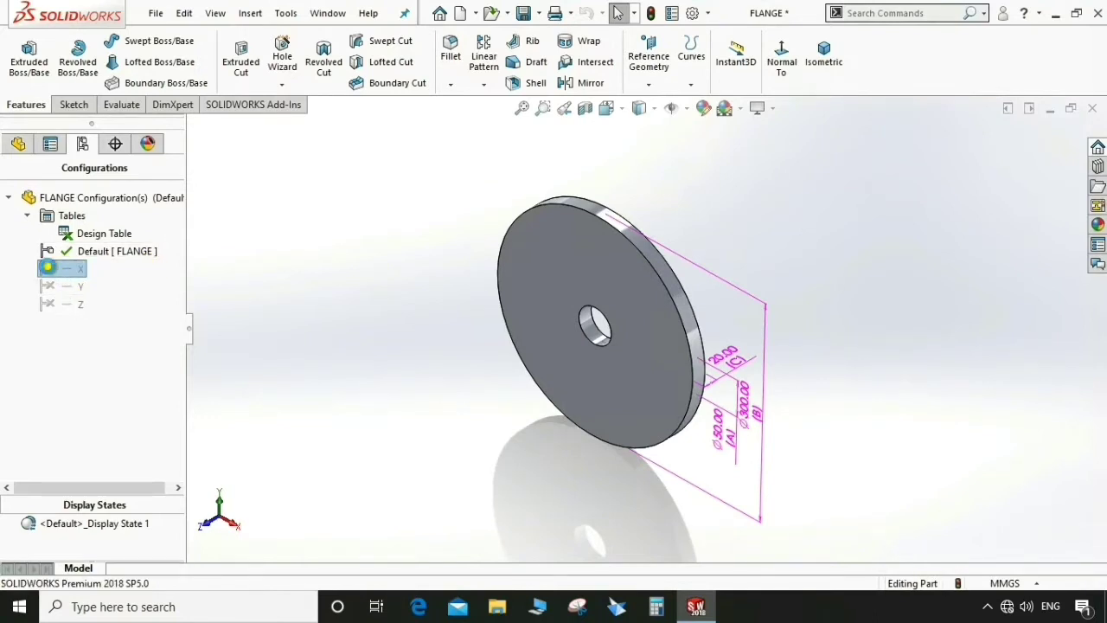
{"action": "double_click", "coordinate": [53, 286]}
{"action": "double_click", "coordinate": [46, 306]}
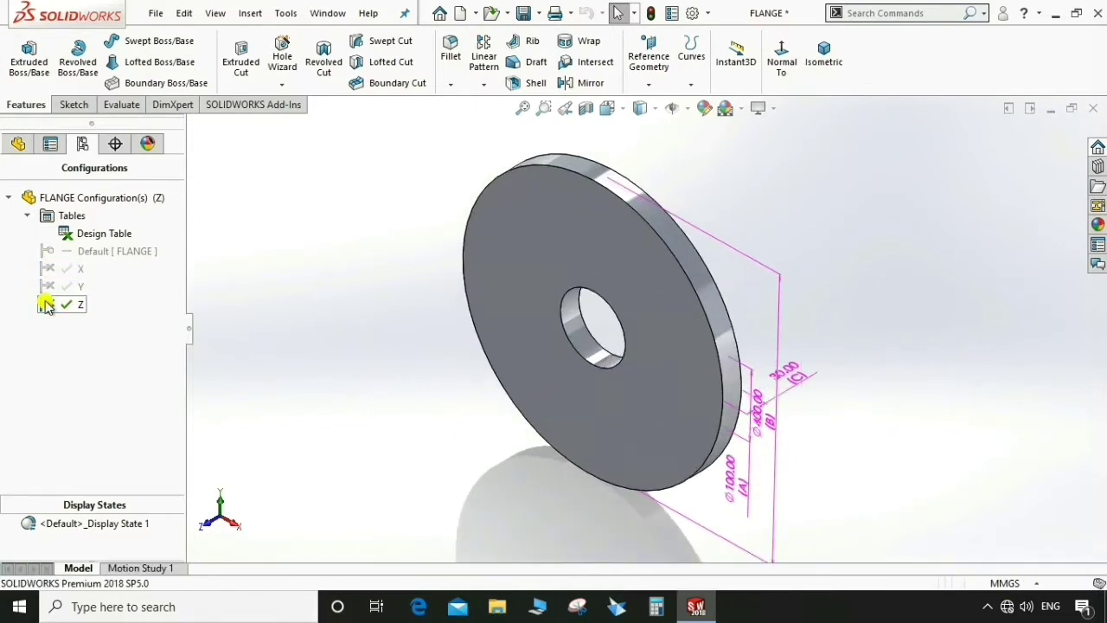
{"action": "double_click", "coordinate": [48, 251]}
{"action": "left_click", "coordinate": [571, 316]}
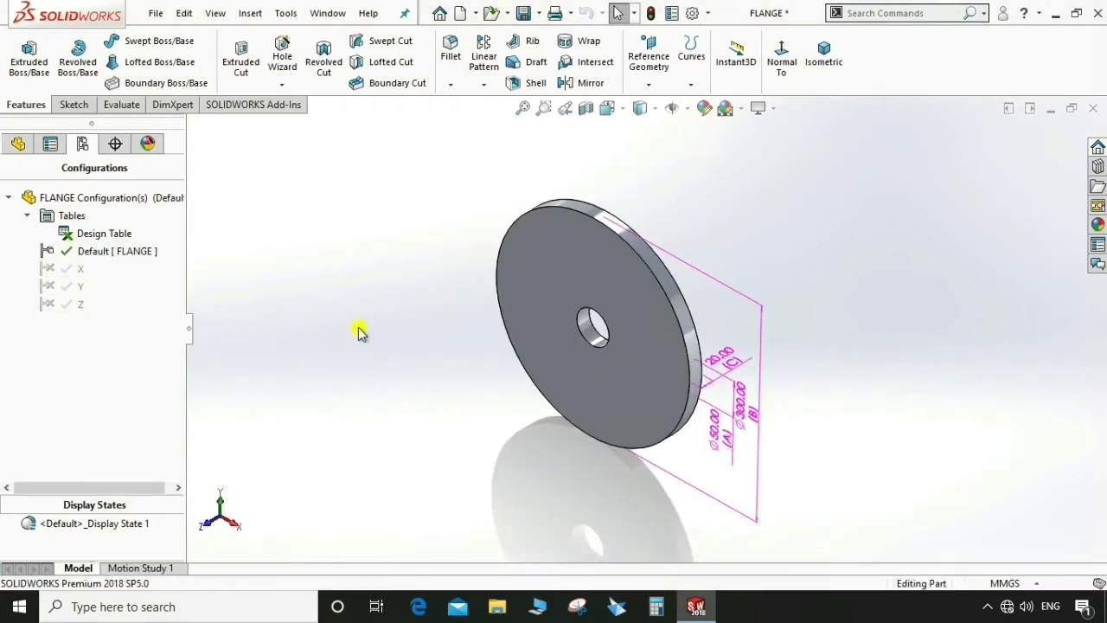
- Return to the flange's feature tree and expand its Annotations folder
{"action": "left_click", "coordinate": [18, 144]}
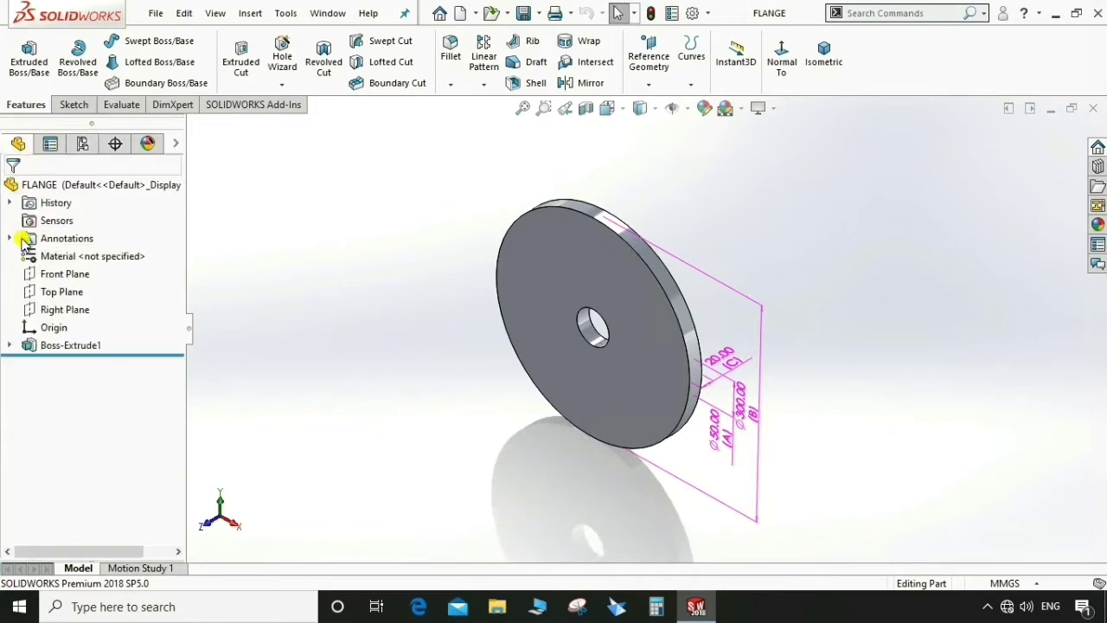
{"action": "left_click", "coordinate": [8, 238]}
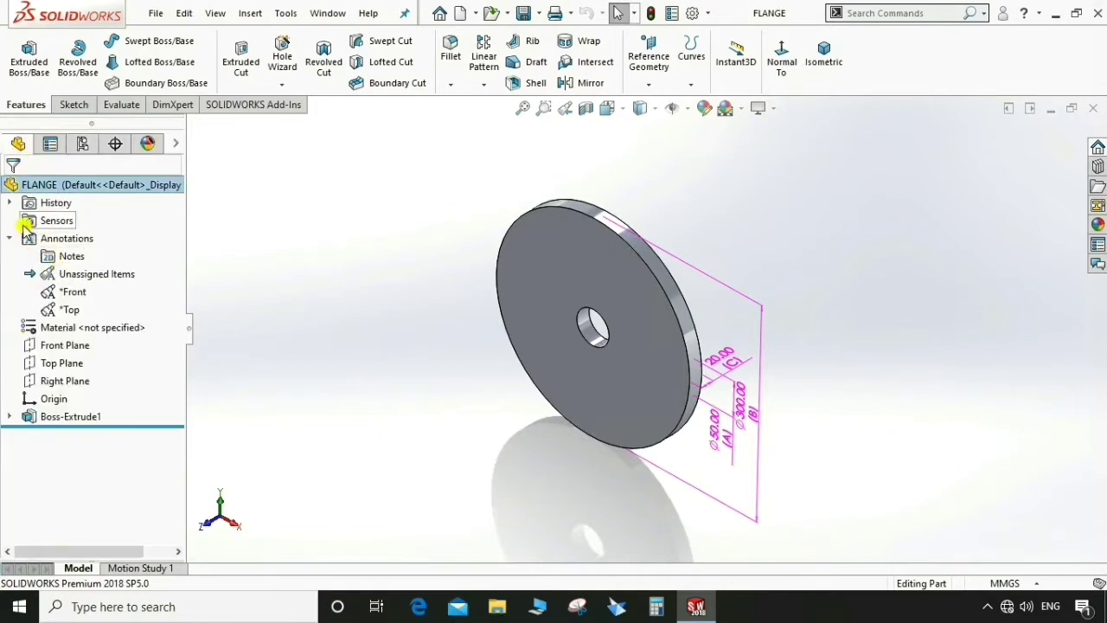
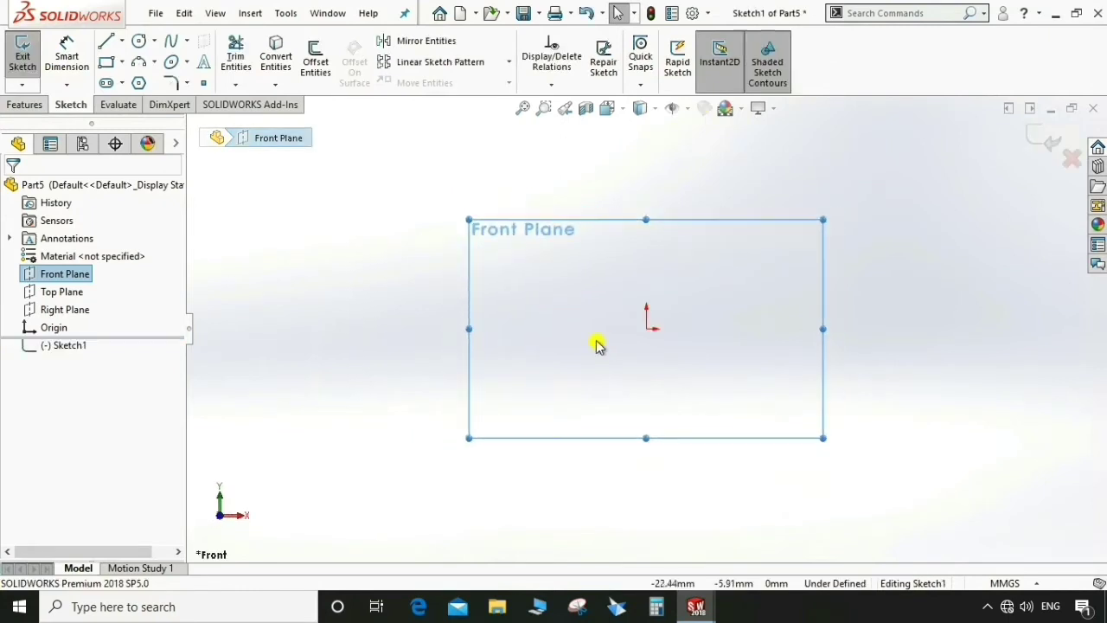
- Sketch a horizontal construction centerline about 213 mm long, starting from the origin
{"action": "left_click", "coordinate": [122, 41]}
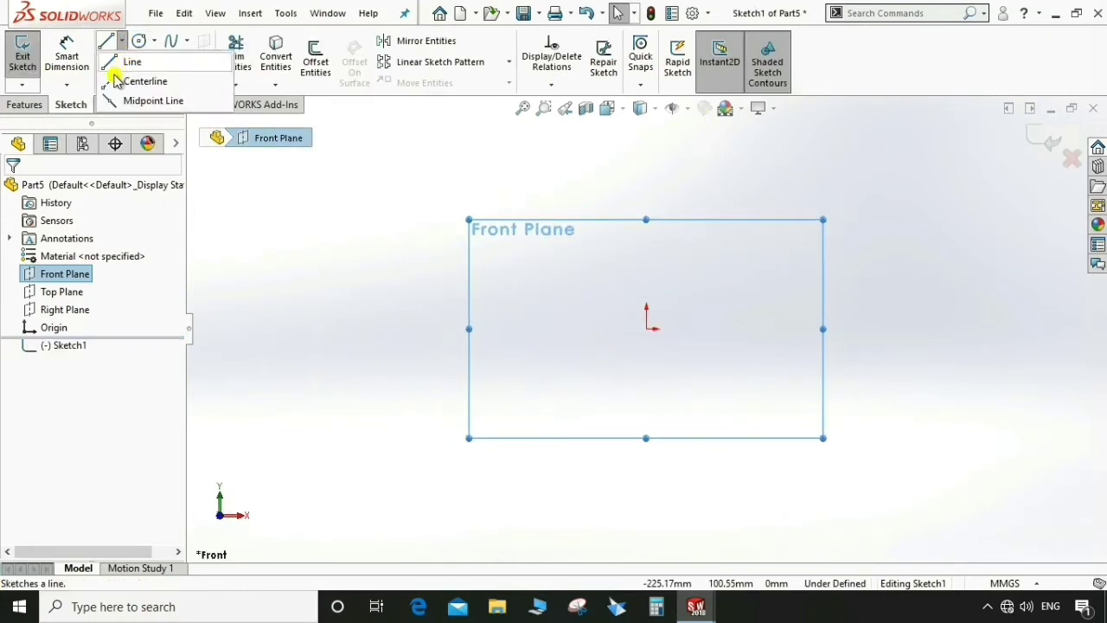
{"action": "left_click", "coordinate": [147, 76]}
{"action": "left_click", "coordinate": [648, 329]}
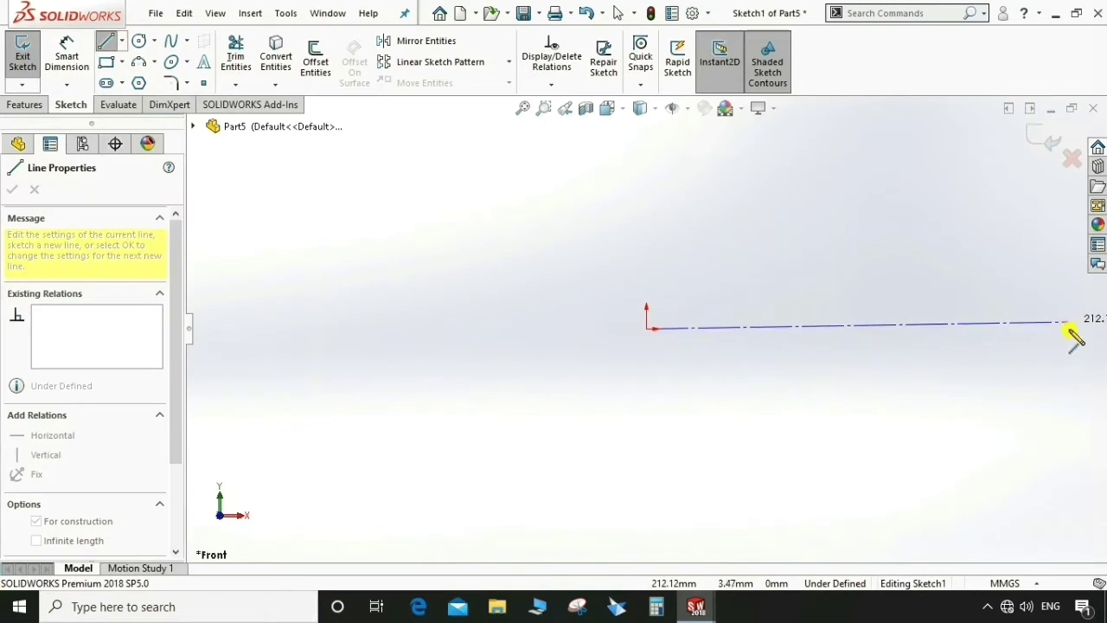
{"action": "left_click", "coordinate": [891, 329]}
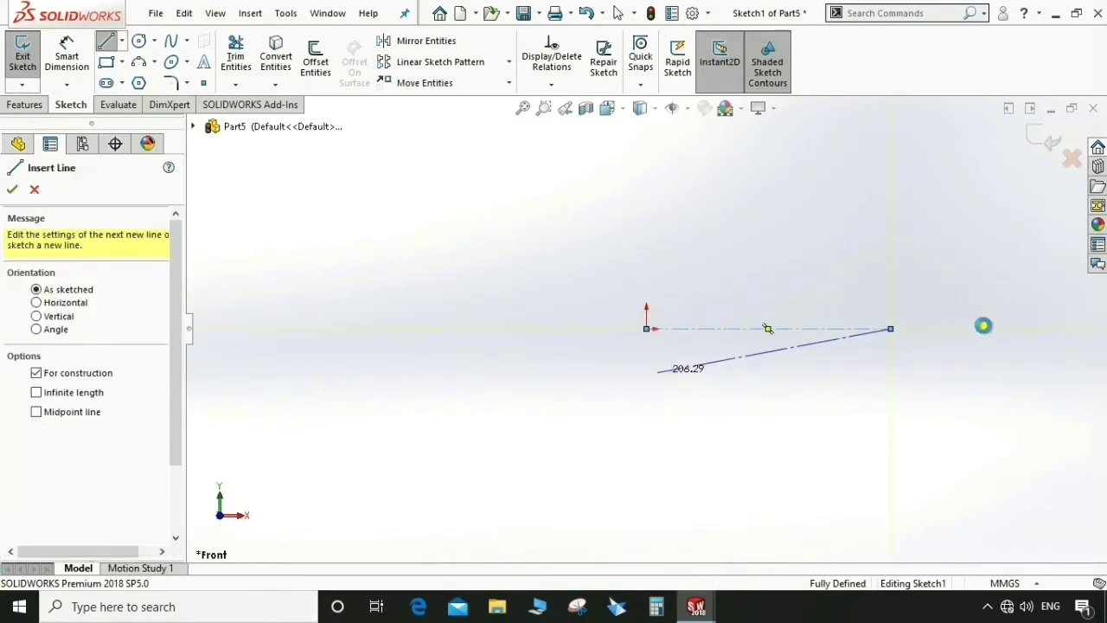
{"action": "key", "text": "Escape"}
- Sketch a closed two-step line profile above the centerline axis, extending past the origin, with its lower section about 32 mm high
{"action": "scroll", "coordinate": [938, 336], "scroll_direction": "down", "scroll_amount": 2}
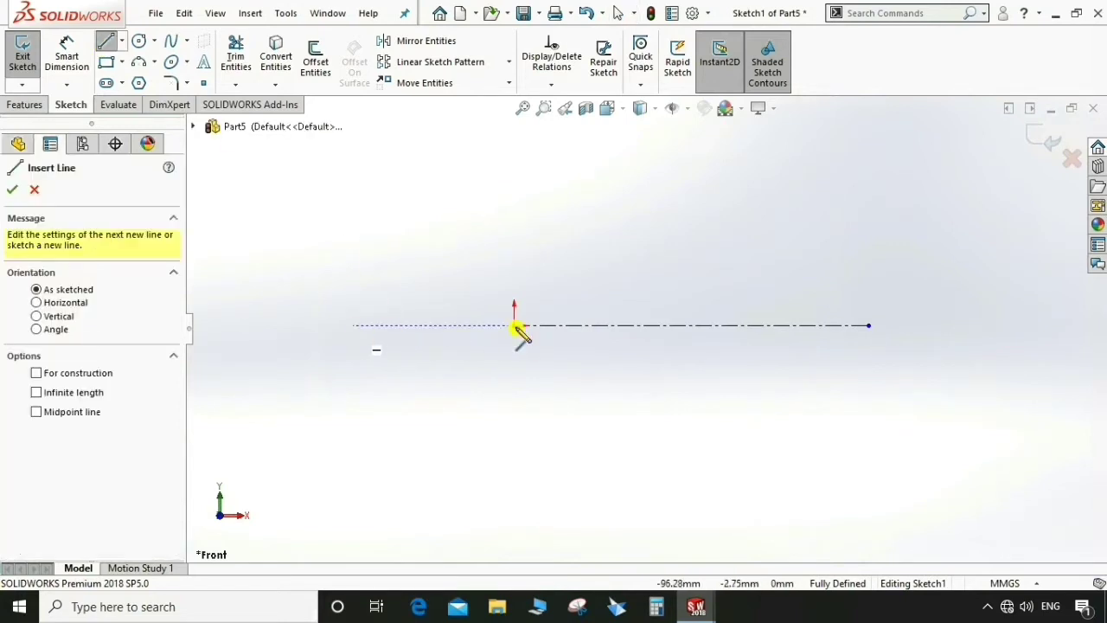
{"action": "left_click", "coordinate": [353, 325]}
{"action": "left_click", "coordinate": [829, 325]}
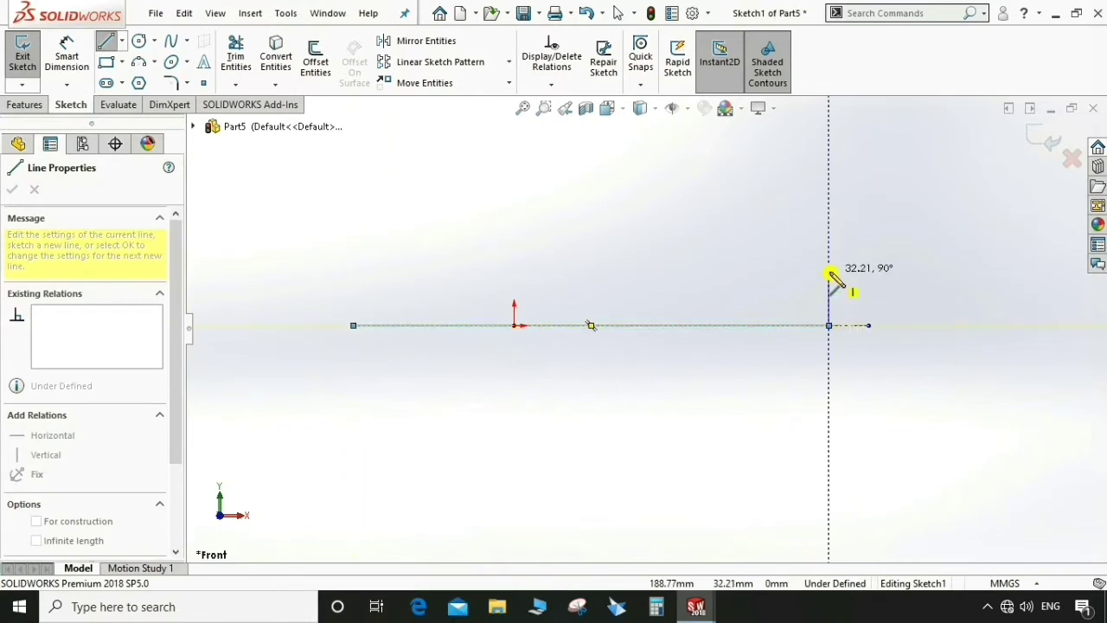
{"action": "left_click", "coordinate": [746, 276]}
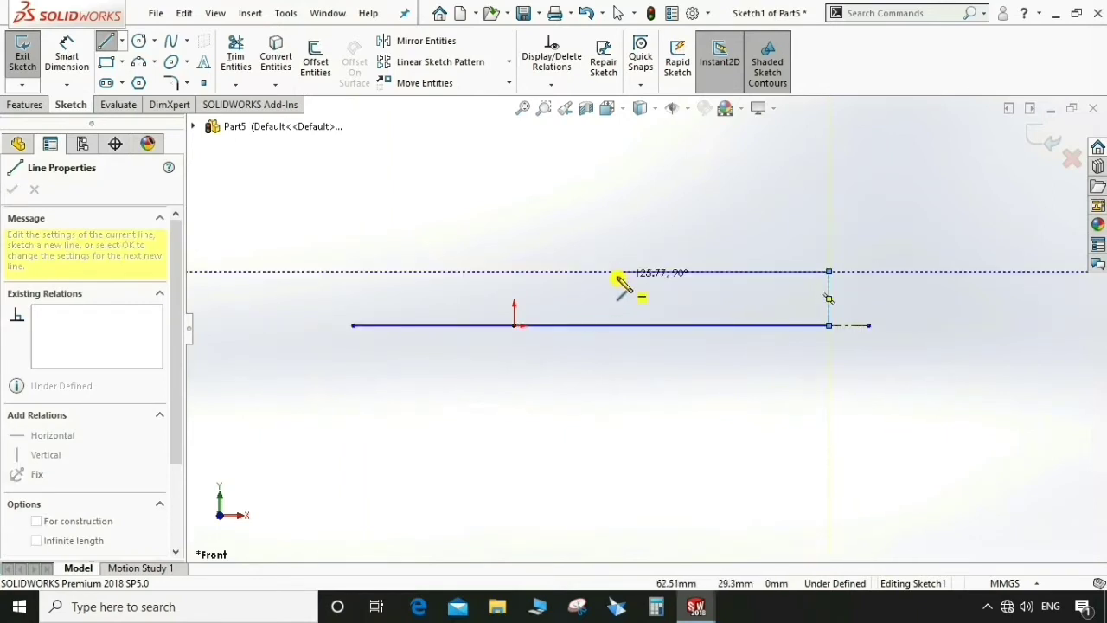
{"action": "left_click", "coordinate": [617, 271]}
{"action": "left_click", "coordinate": [616, 225]}
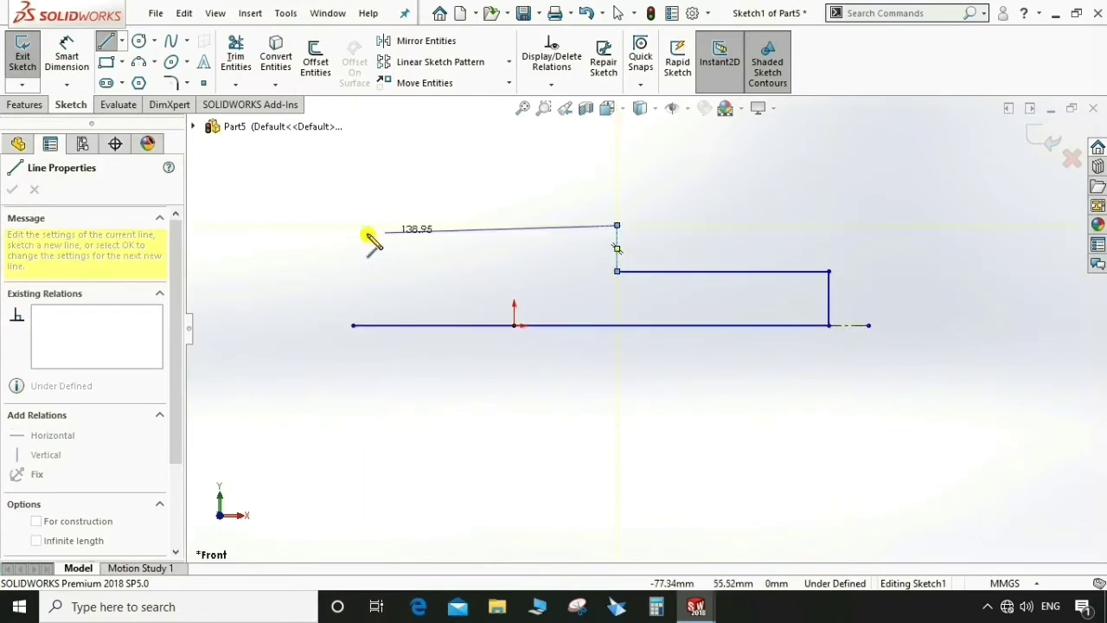
{"action": "left_click", "coordinate": [353, 225]}
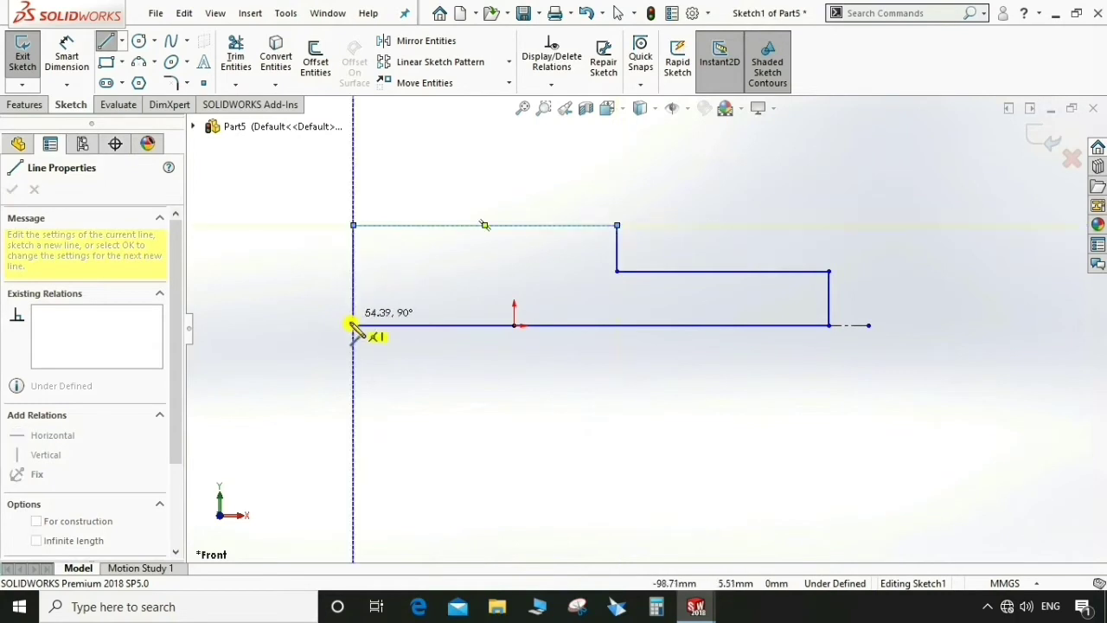
{"action": "left_click", "coordinate": [353, 325]}
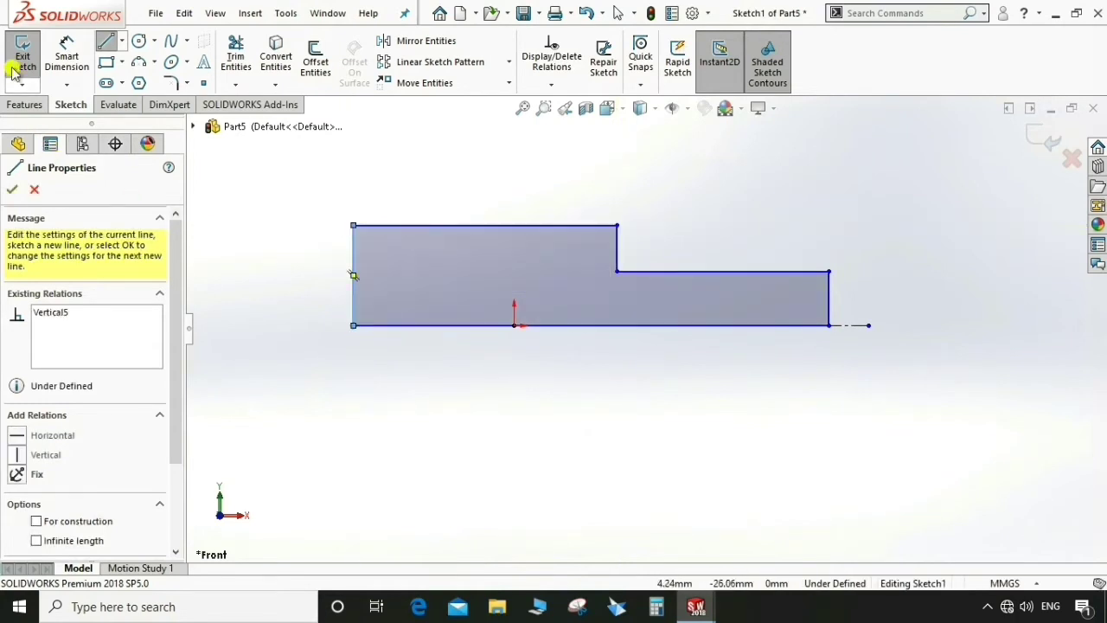
{"action": "left_click", "coordinate": [14, 189]}
- Dimension the lower section's upper edge as a diameter about the centerline and set it to 50 mm
{"action": "left_click", "coordinate": [67, 53]}
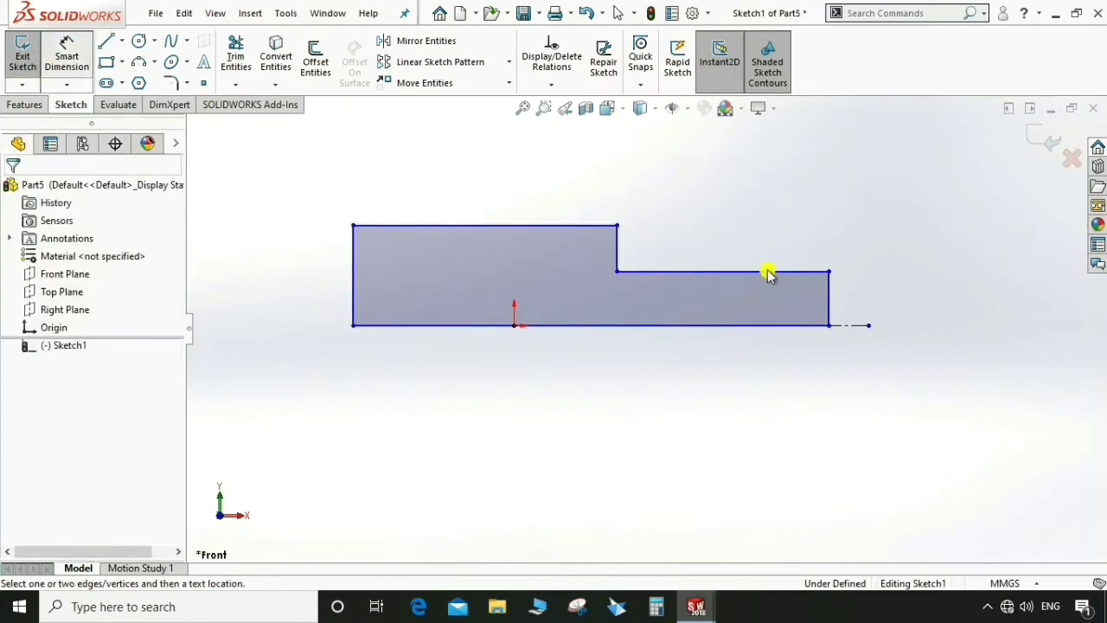
{"action": "left_click", "coordinate": [855, 328]}
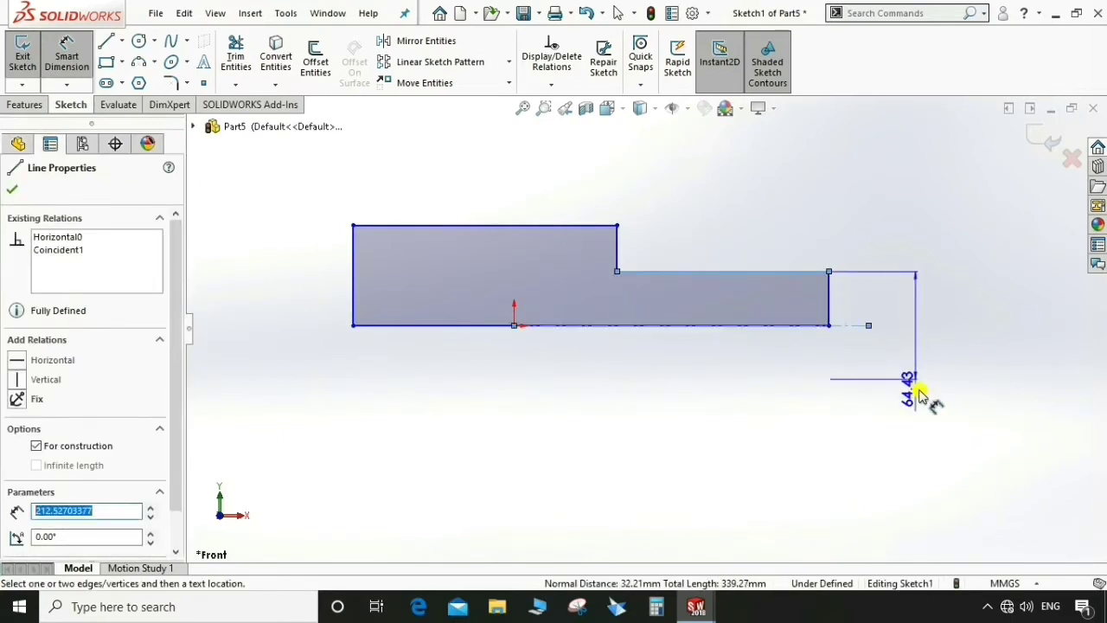
{"action": "left_click", "coordinate": [919, 390]}
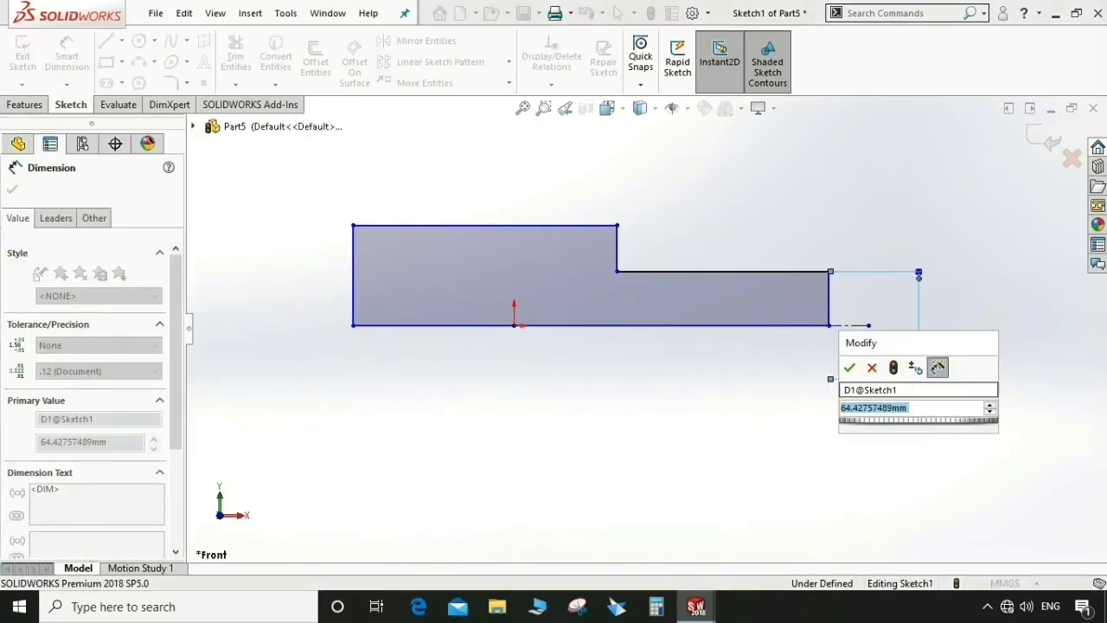
{"action": "type", "text": "50"}
{"action": "key", "text": "Return"}
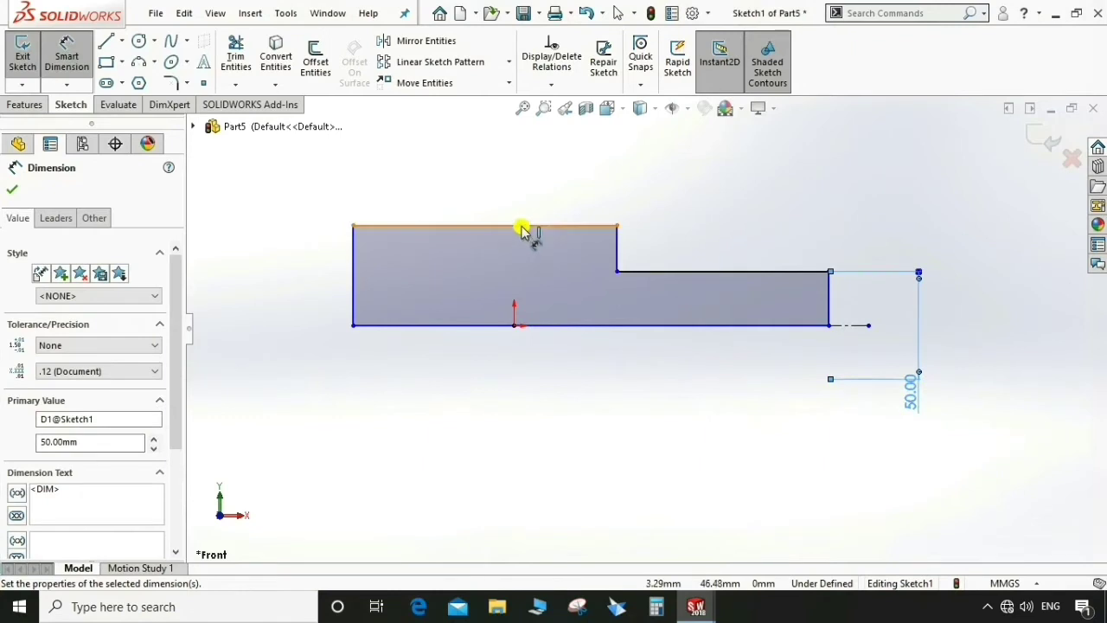
- Dimension the taller section's upper edge as a diameter about the centerline and set it to 75 mm
{"action": "left_click", "coordinate": [524, 229]}
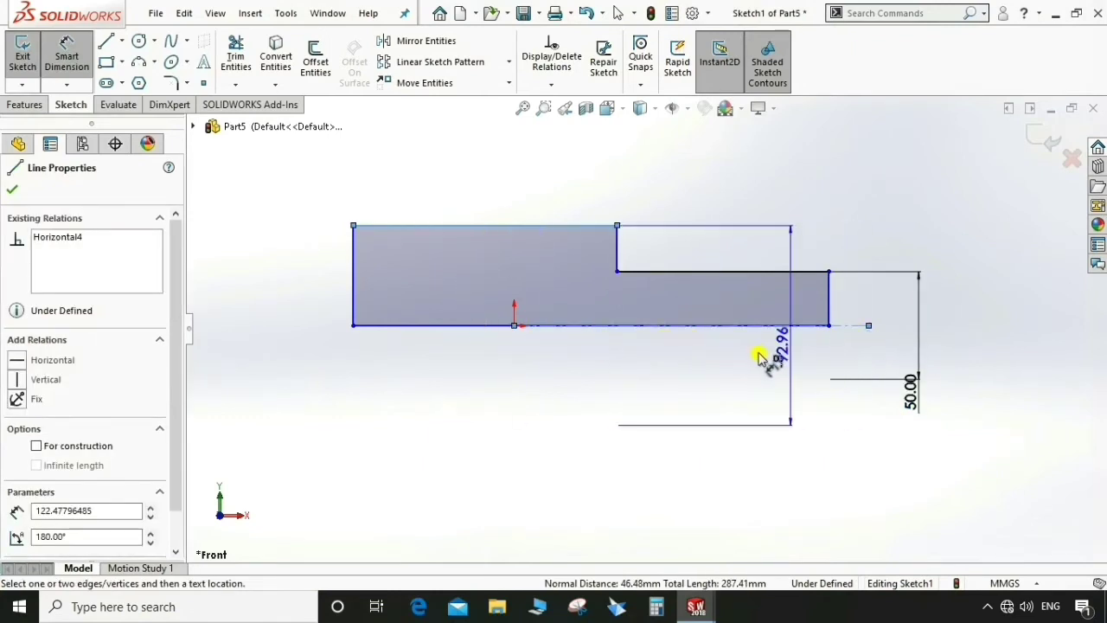
{"action": "left_click", "coordinate": [964, 346]}
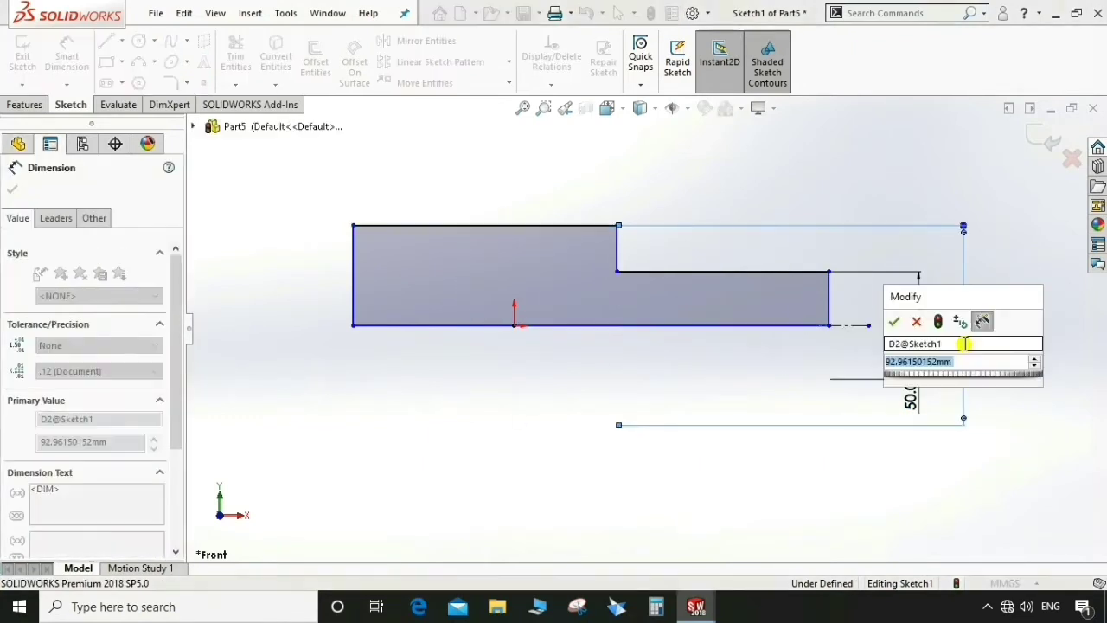
{"action": "type", "text": "75"}
{"action": "key", "text": "Return"}
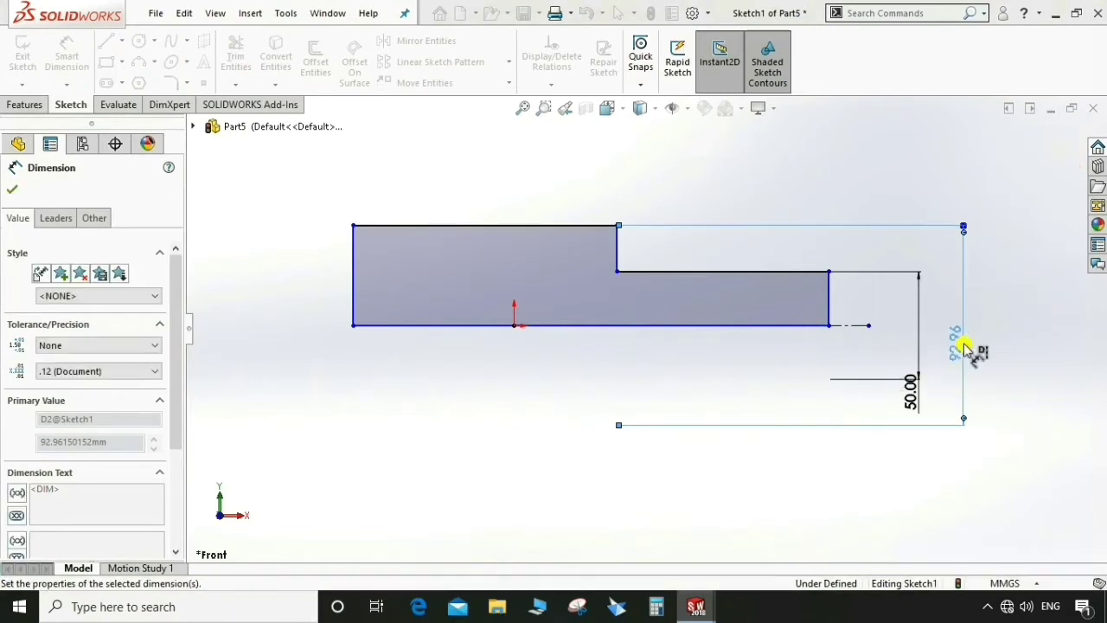
{"action": "left_click", "coordinate": [17, 194]}
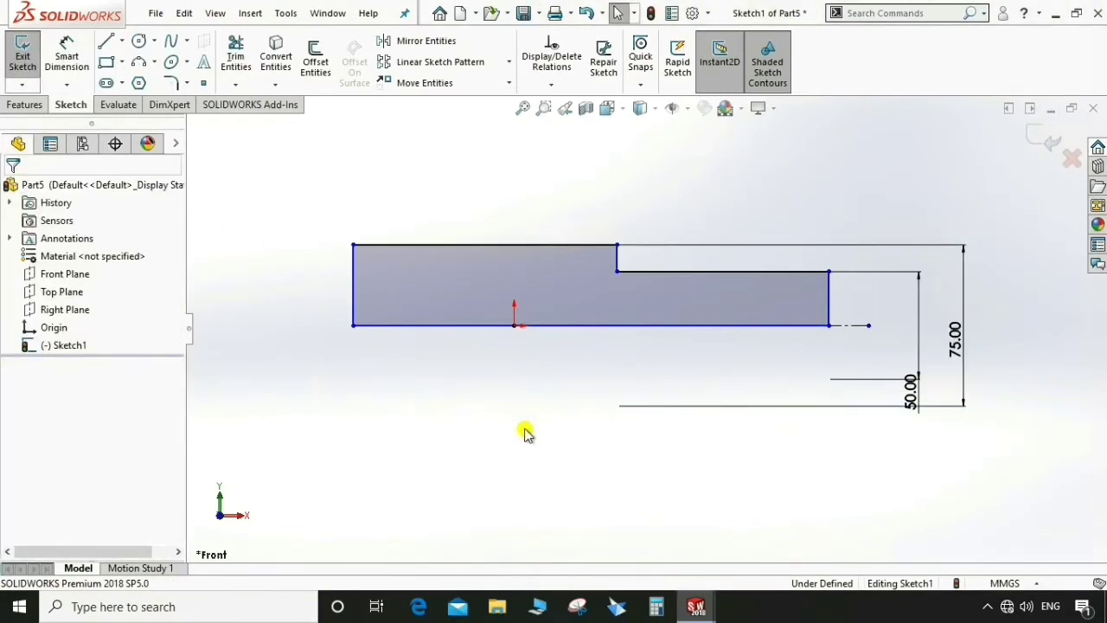
- Dimension the taller section's length between its end edge and the step edge, and set it to 100 mm
{"action": "key", "text": "d"}
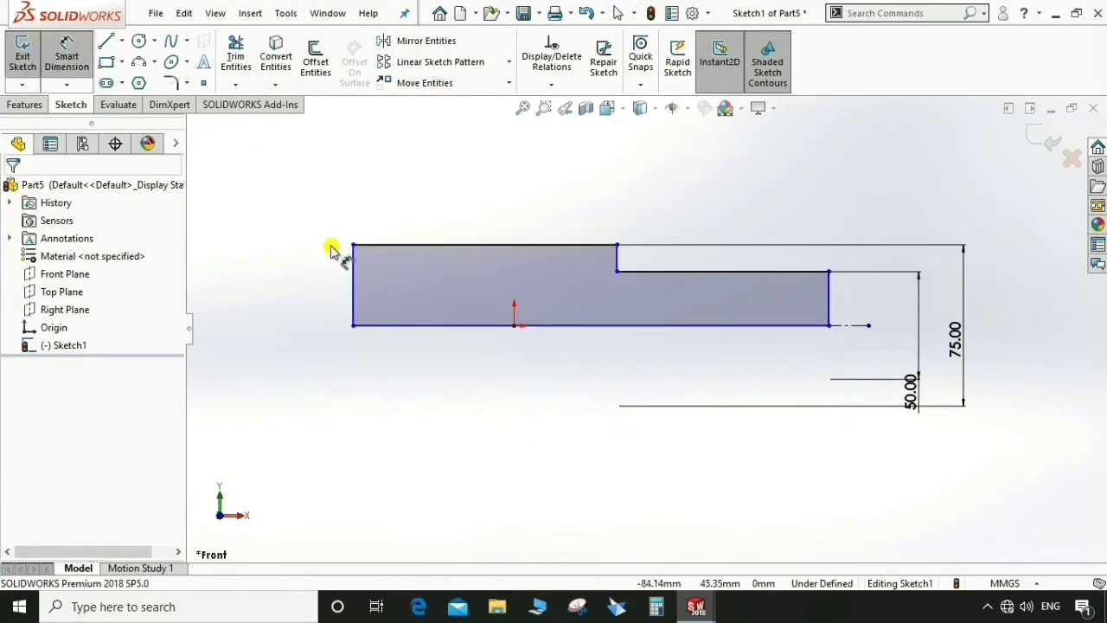
{"action": "left_click", "coordinate": [617, 258]}
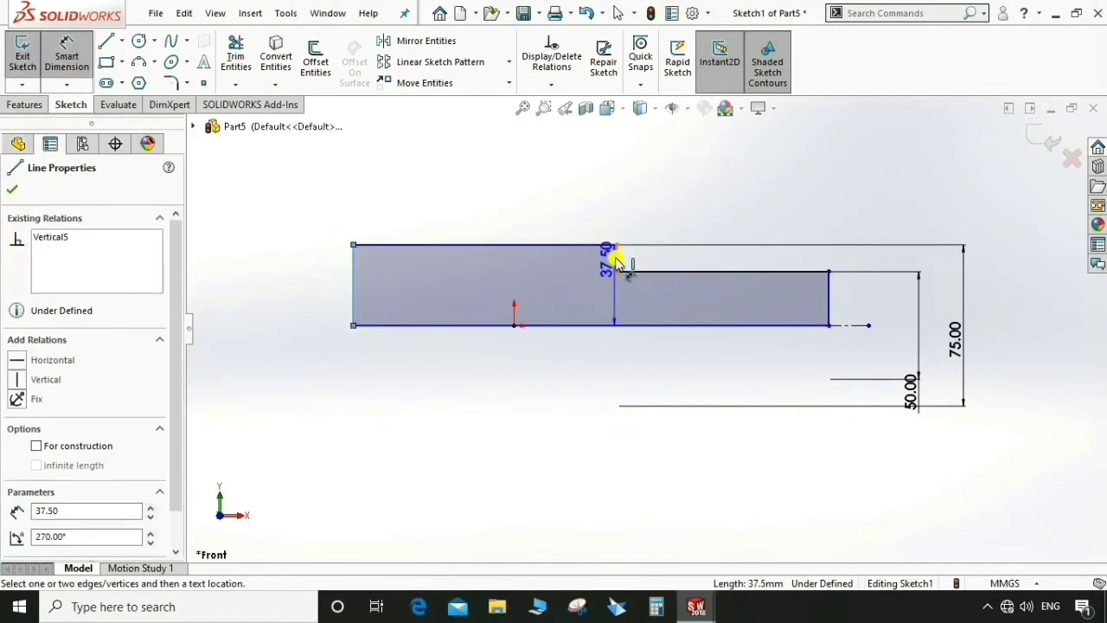
{"action": "left_click", "coordinate": [543, 208]}
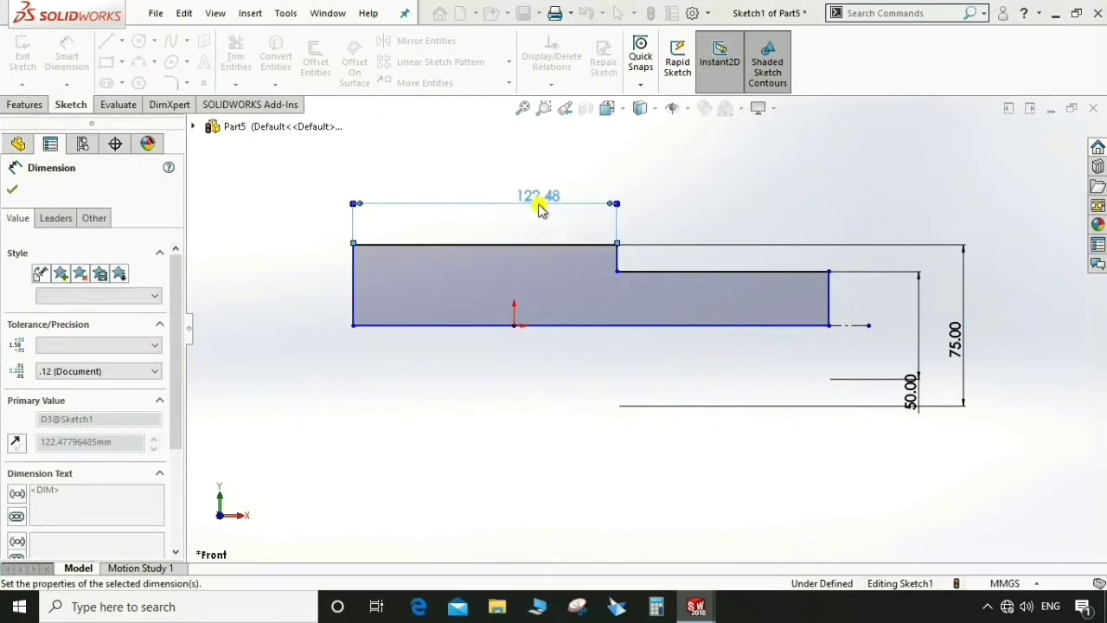
{"action": "type", "text": "100"}
{"action": "key", "text": "Return"}
- Dimension the lower section's length between the step edge and its end edge, and set it to 100 mm
{"action": "left_click", "coordinate": [833, 298]}
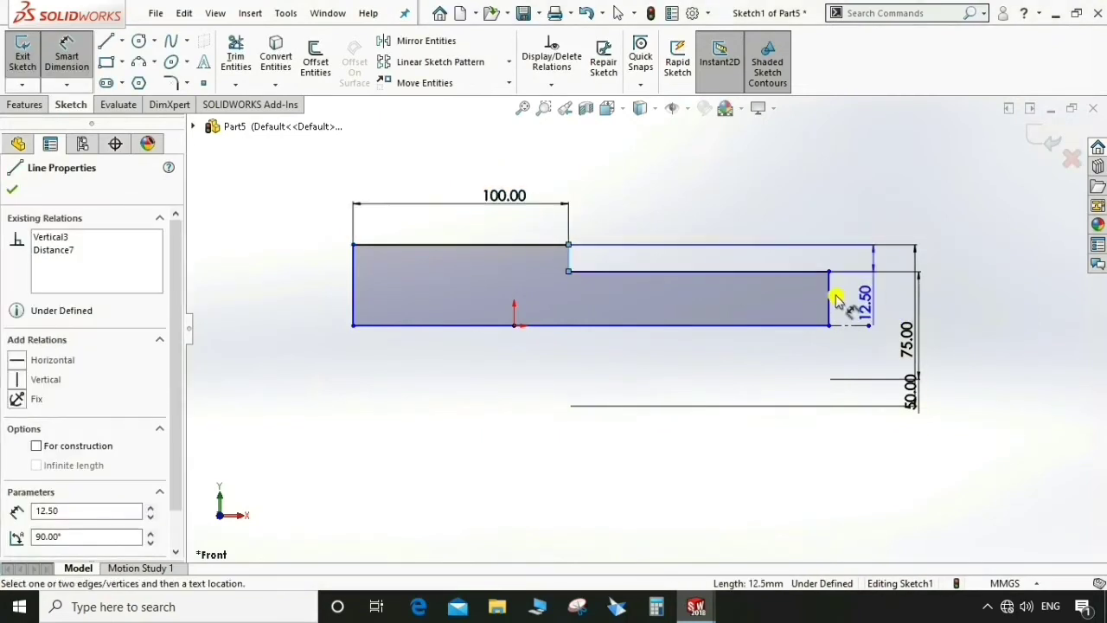
{"action": "left_click", "coordinate": [830, 292]}
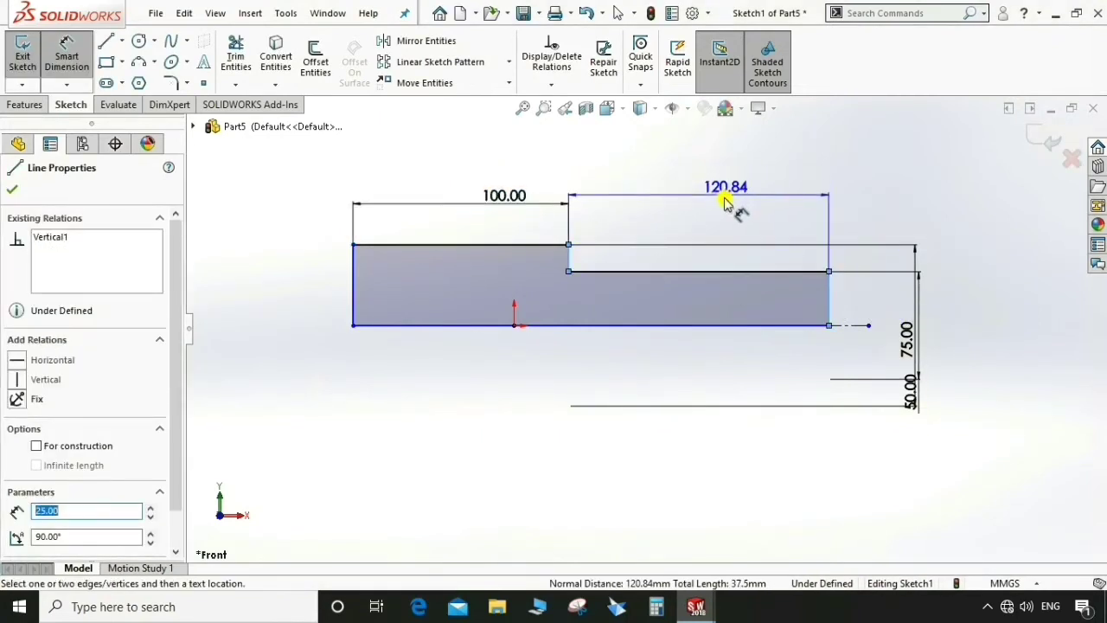
{"action": "left_click", "coordinate": [725, 205]}
{"action": "type", "text": "1"}
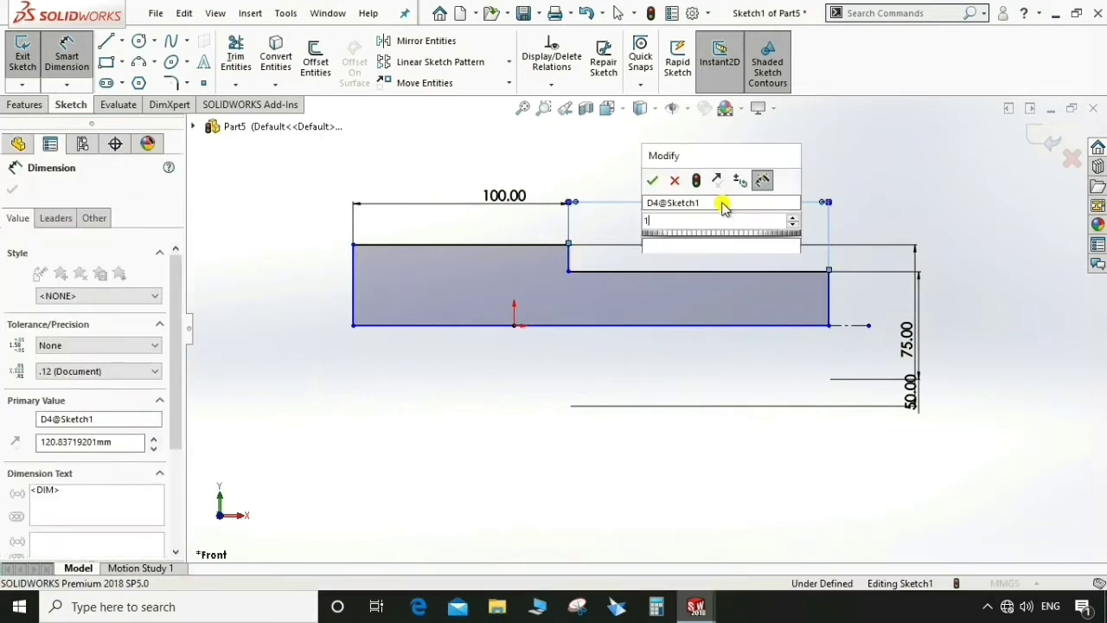
{"action": "type", "text": "00"}
{"action": "key", "text": "Return"}
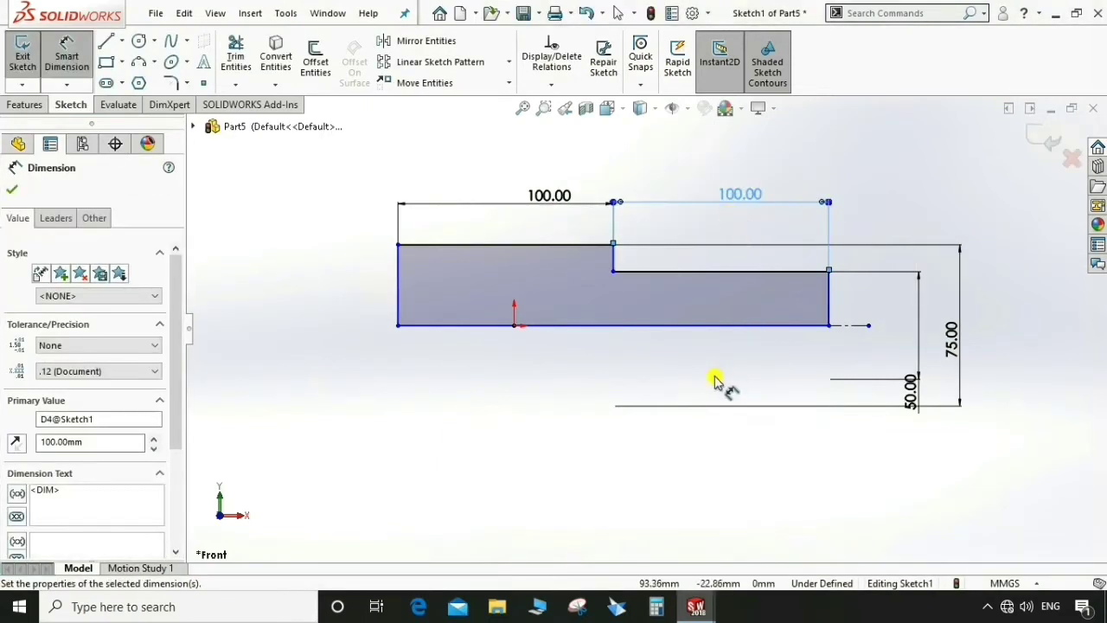
{"action": "left_click", "coordinate": [14, 184]}
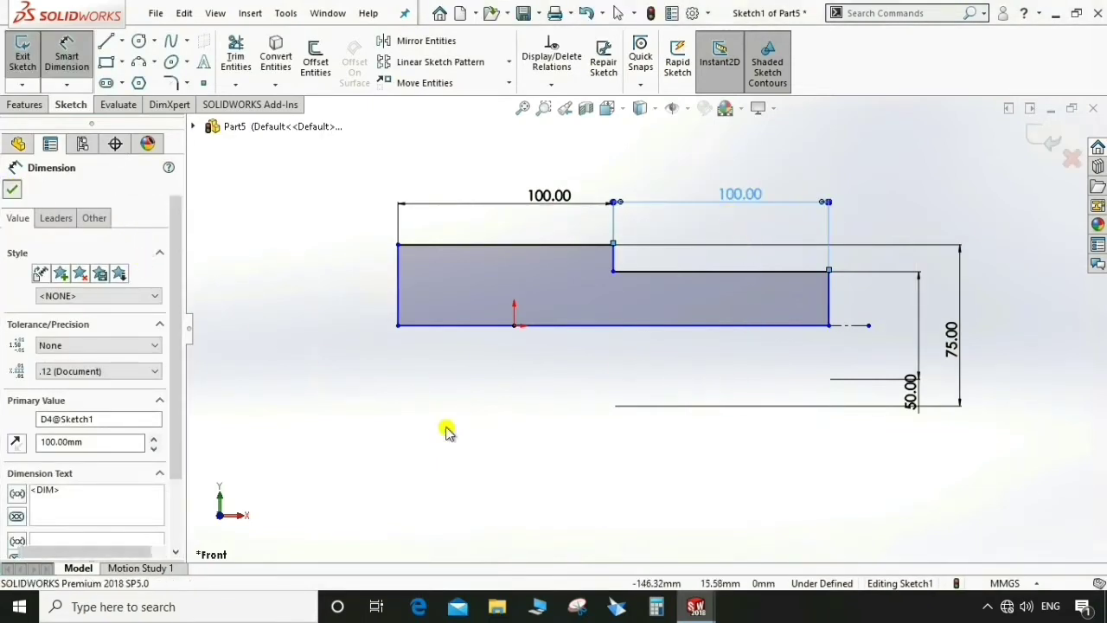
{"action": "left_click", "coordinate": [432, 288]}
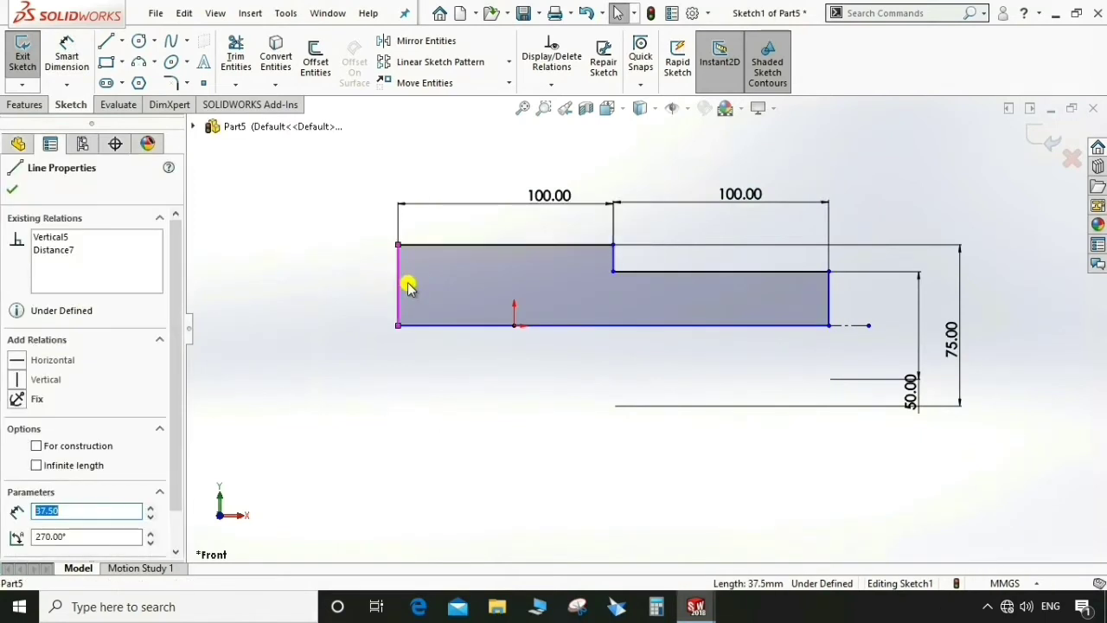
{"action": "left_click", "coordinate": [829, 298], "text": "ctrl"}
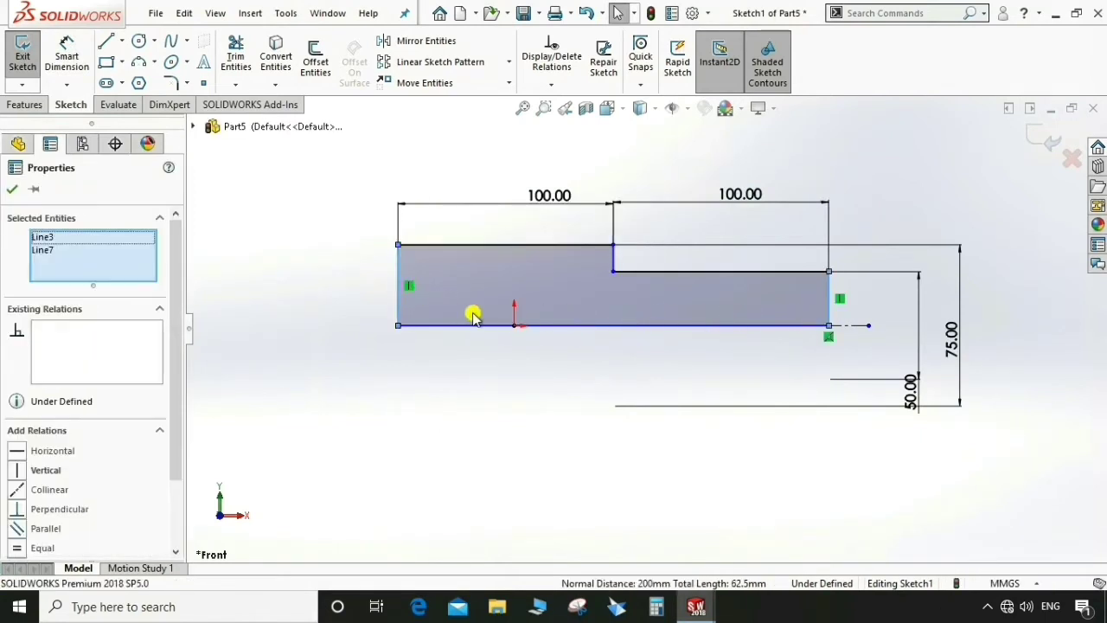
{"action": "left_click", "coordinate": [514, 326], "text": "ctrl"}
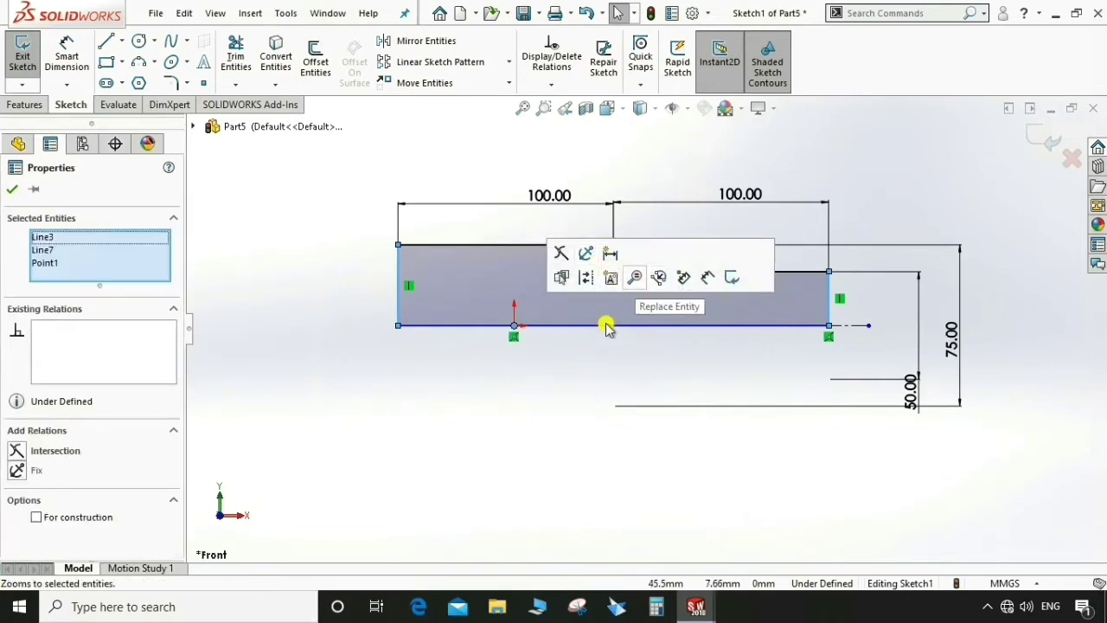
{"action": "left_click", "coordinate": [554, 389]}
- Add a Coincident relation between the short vertical step line and the origin
{"action": "left_click", "coordinate": [615, 260]}
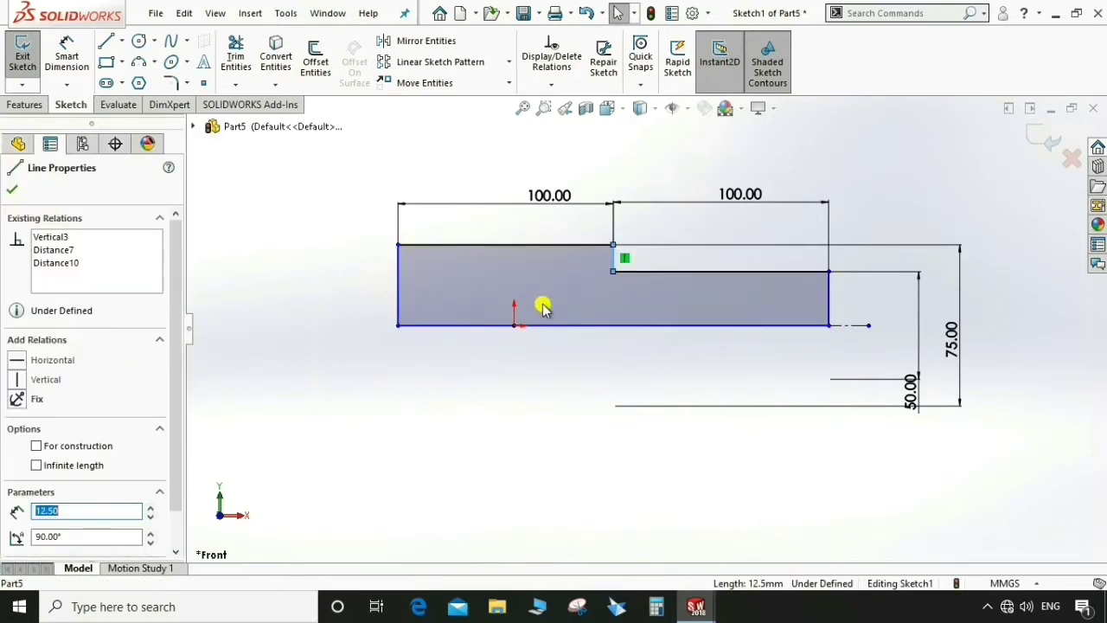
{"action": "left_click", "coordinate": [513, 327], "text": "ctrl"}
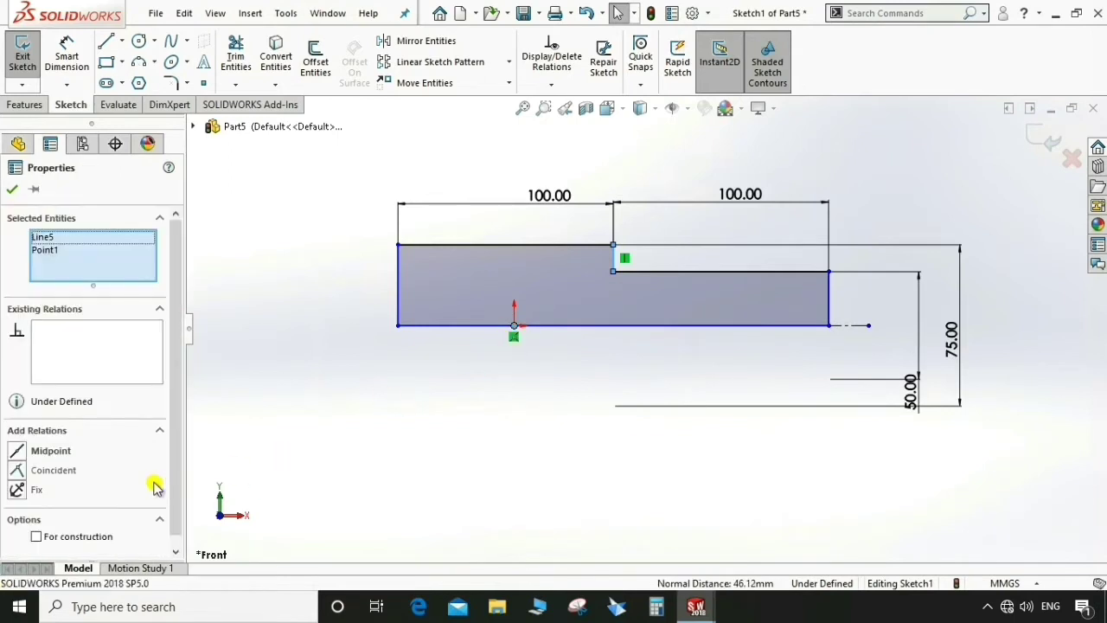
{"action": "left_click", "coordinate": [19, 472]}
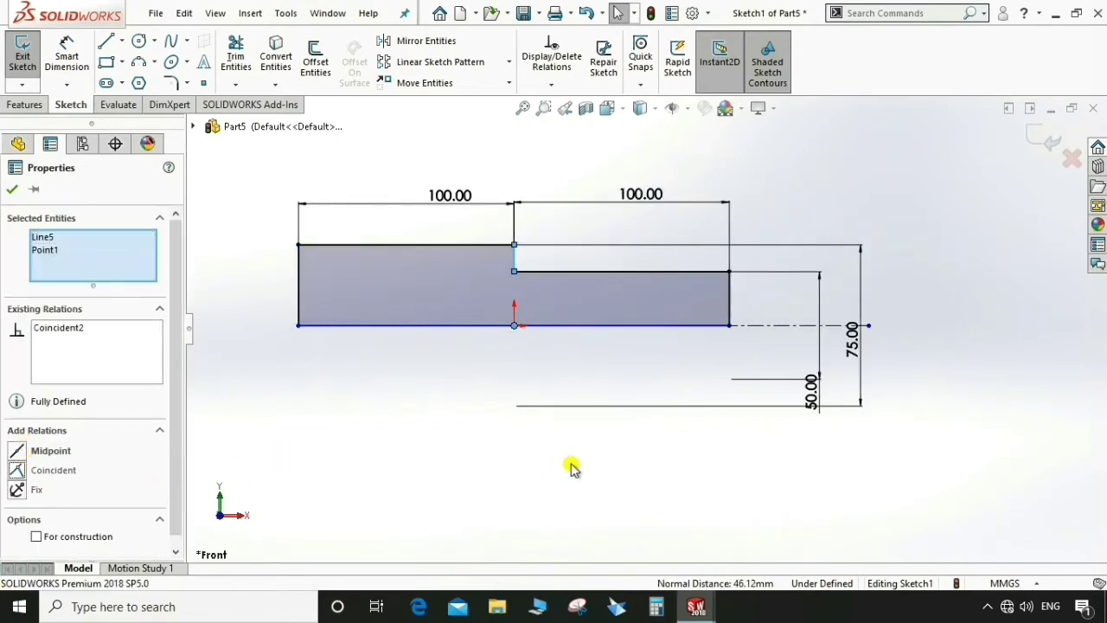
{"action": "left_click", "coordinate": [574, 464]}
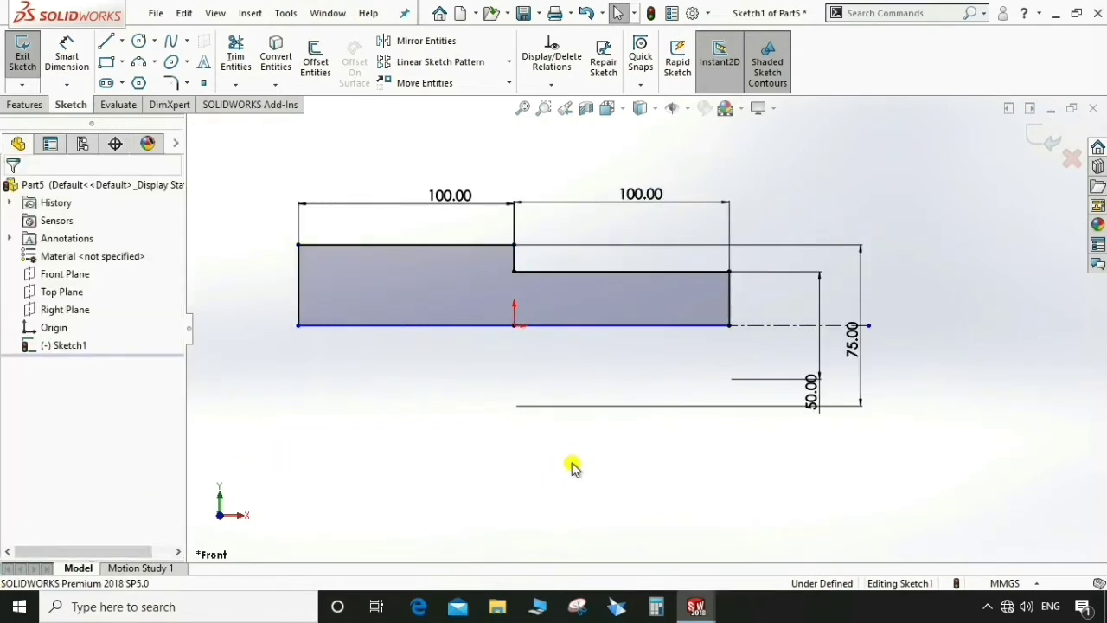
{"action": "left_click", "coordinate": [632, 327]}
{"action": "left_click", "coordinate": [624, 308]}
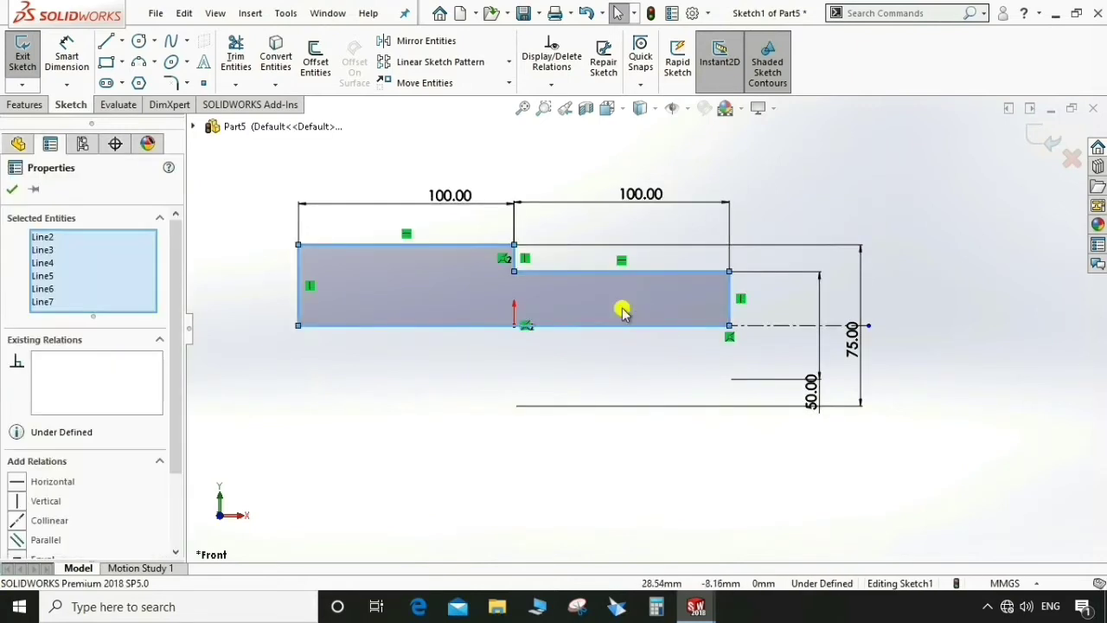
{"action": "left_click", "coordinate": [12, 192]}
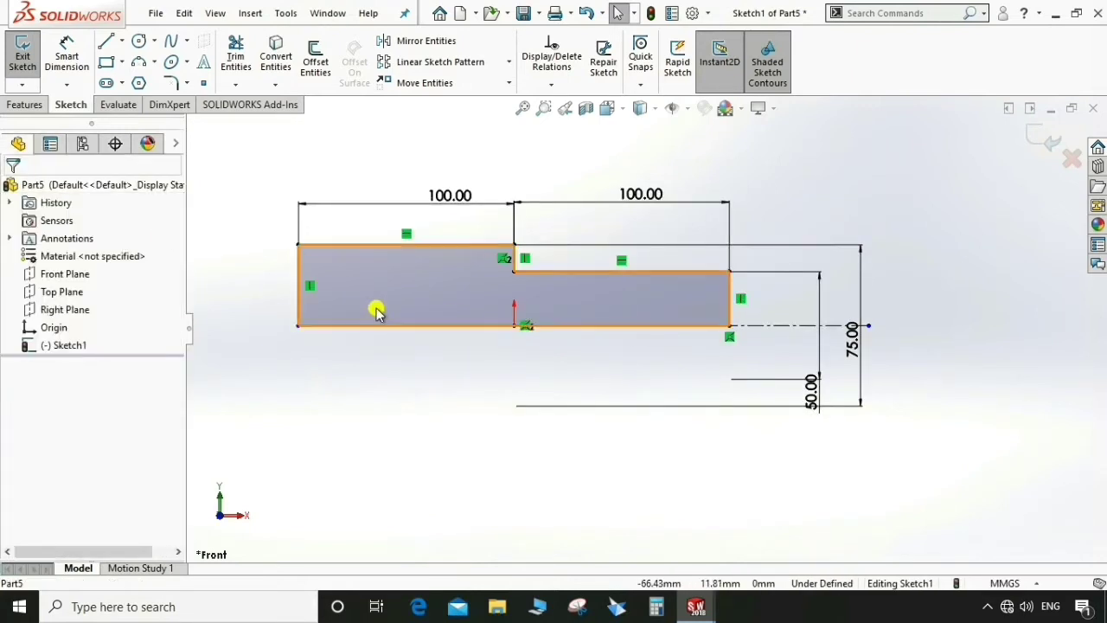
- Revolve the stepped profile 360 degrees about the centerline into a solid shaft
{"action": "left_click", "coordinate": [34, 102]}
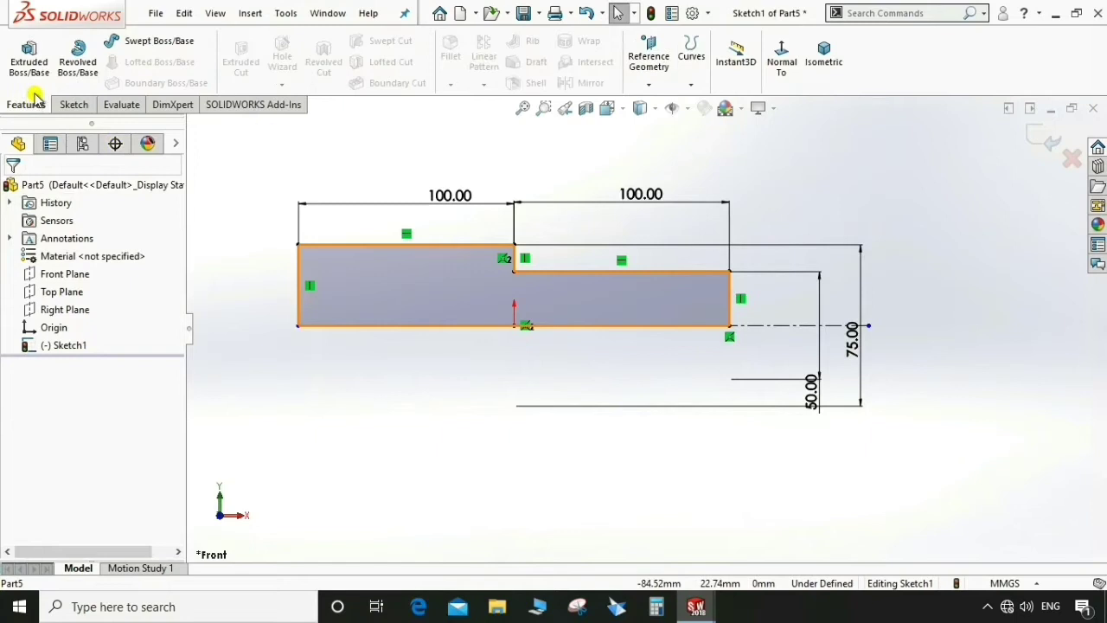
{"action": "left_click", "coordinate": [77, 59]}
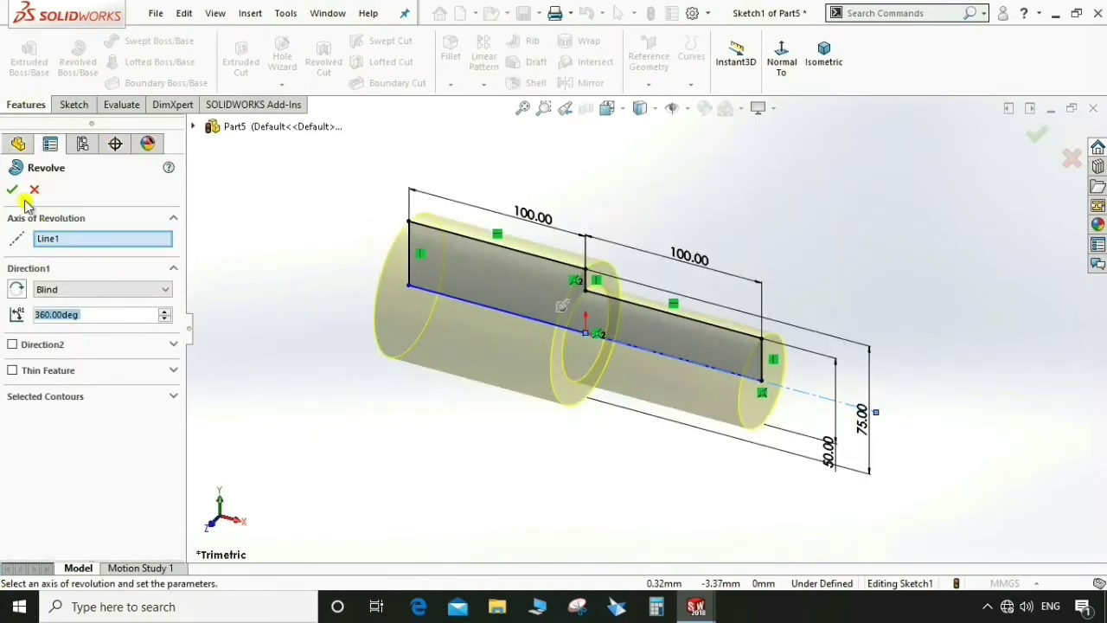
{"action": "left_click", "coordinate": [17, 190]}
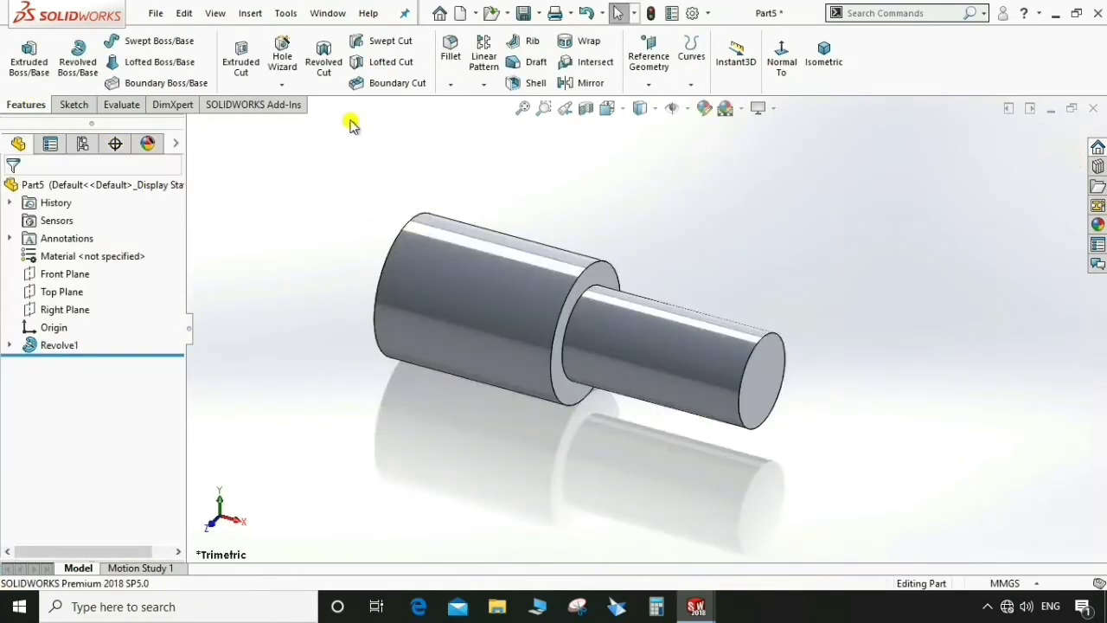
- Chamfer both end edges of the larger section and the free end edge of the smaller section, 5 mm at 45 degrees
{"action": "left_click", "coordinate": [451, 84]}
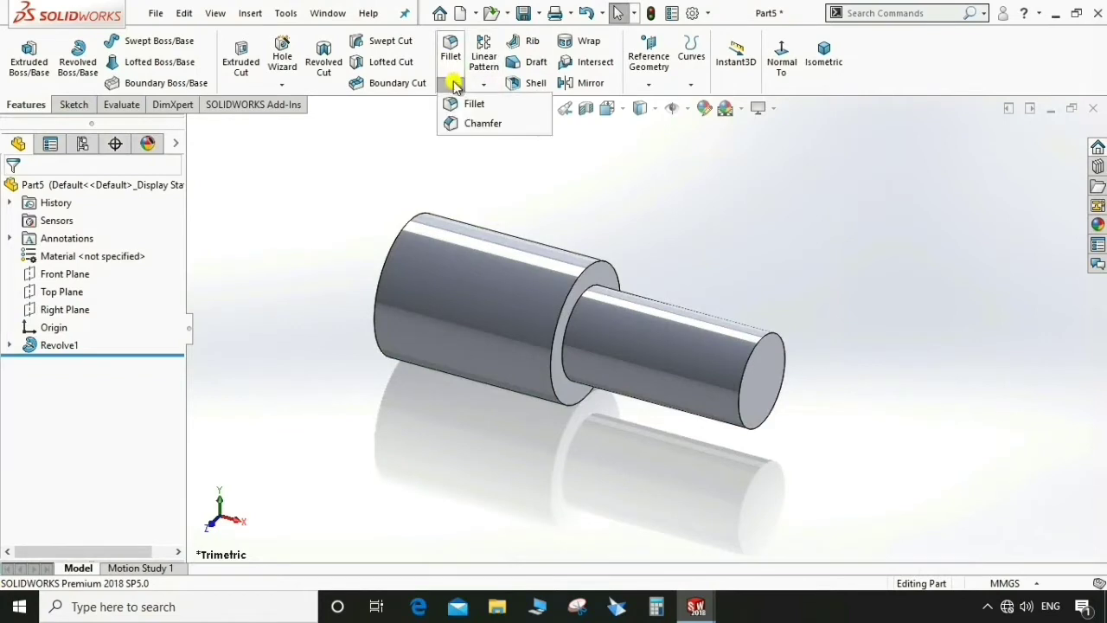
{"action": "left_click", "coordinate": [474, 125]}
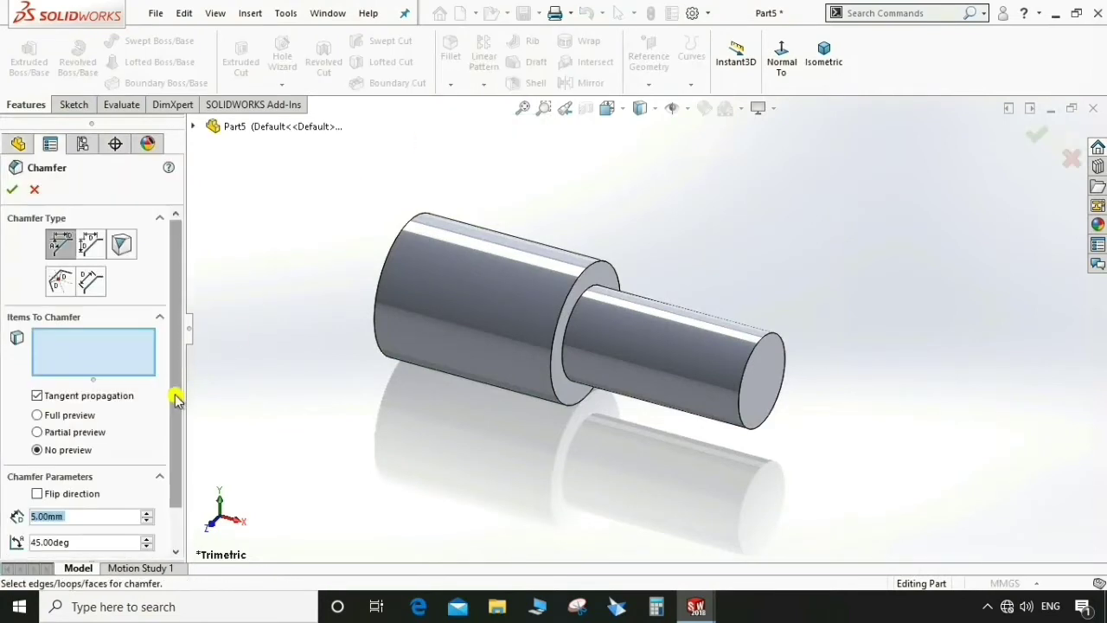
{"action": "left_click", "coordinate": [463, 261]}
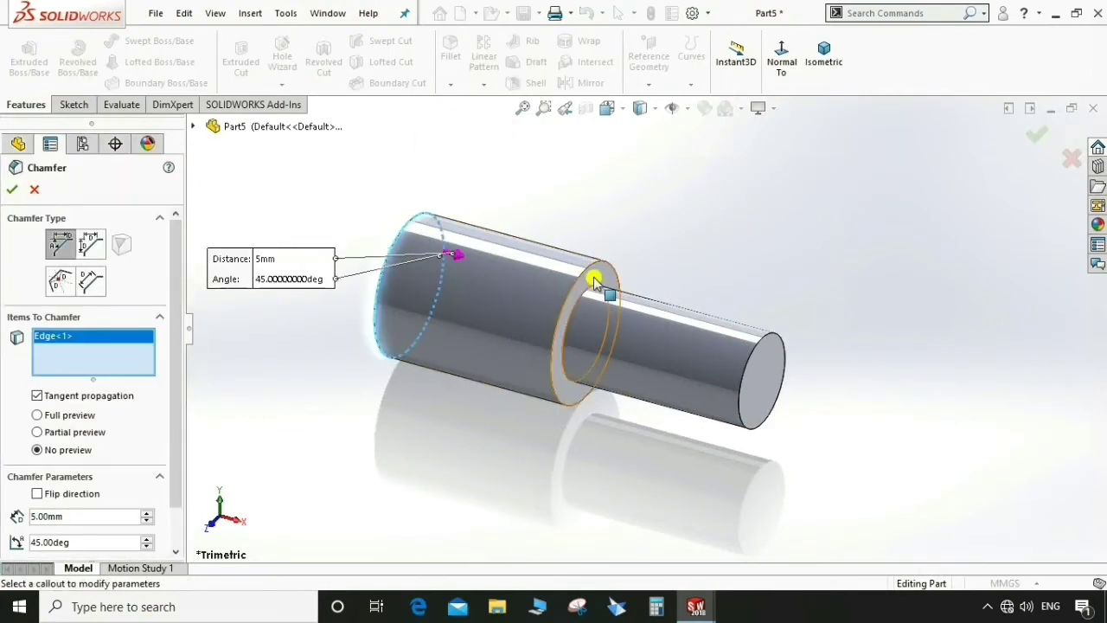
{"action": "left_click", "coordinate": [596, 276]}
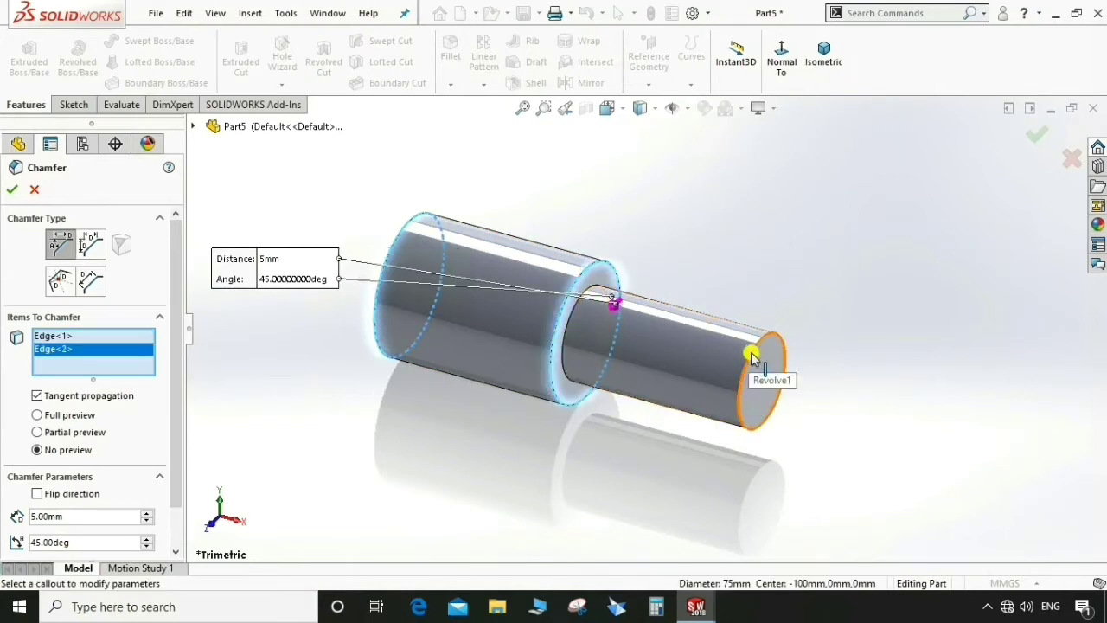
{"action": "left_click", "coordinate": [750, 352]}
{"action": "left_click", "coordinate": [15, 191]}
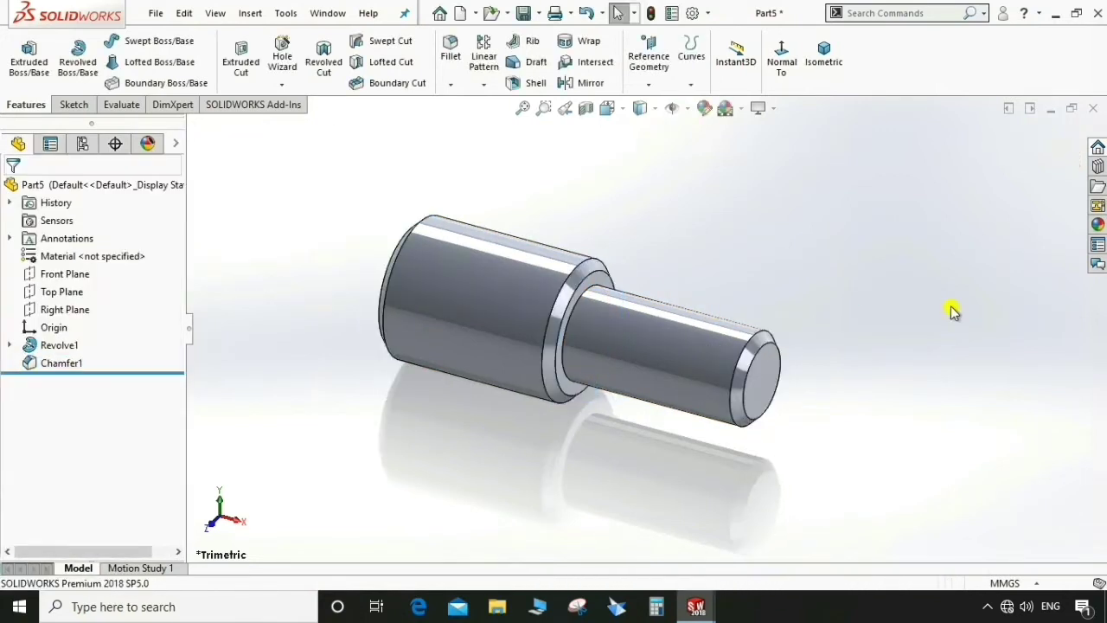
- Save the part as SHAFT in the COG folder
{"action": "key", "text": "ctrl+s"}
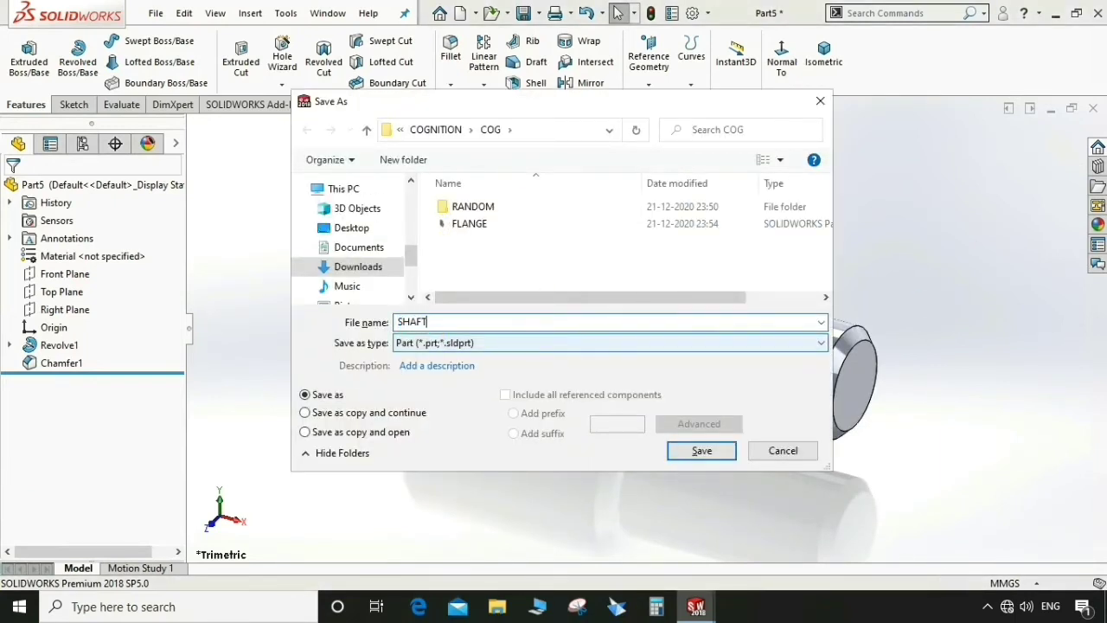
{"action": "left_click", "coordinate": [701, 451]}
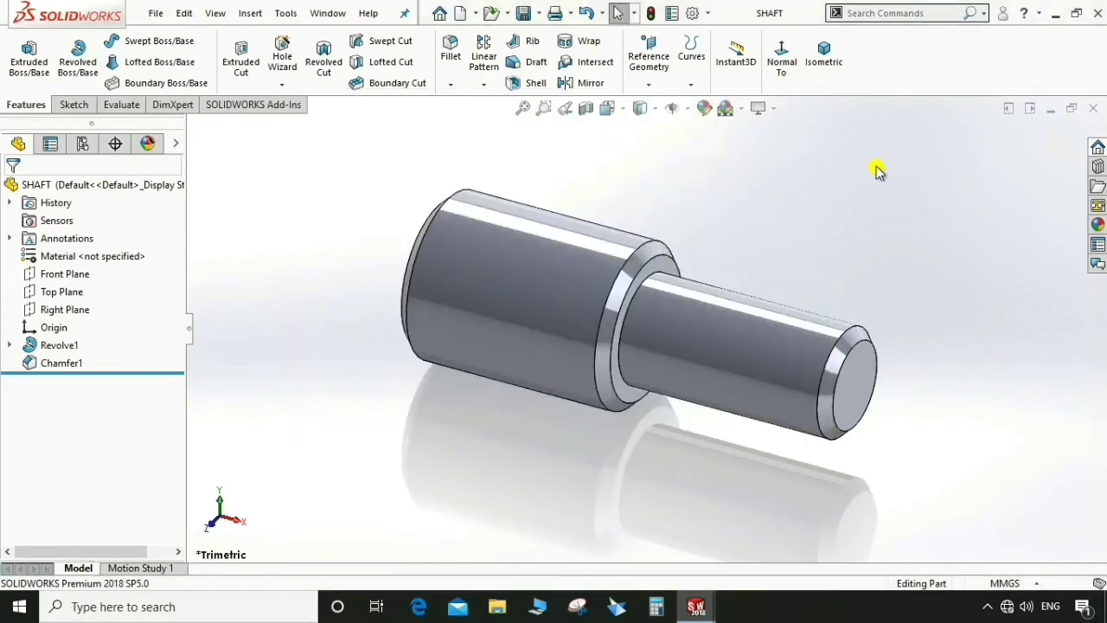
- Show the part's feature dimensions and hide the oversized 360-degree revolve angle dimension
{"action": "right_click", "coordinate": [57, 239]}
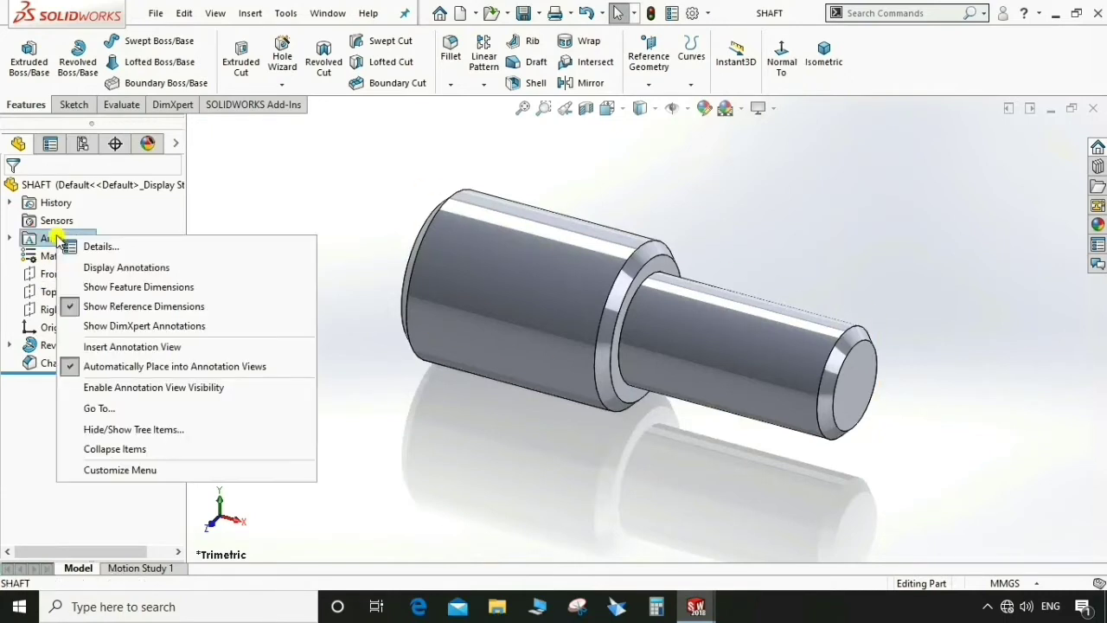
{"action": "left_click", "coordinate": [113, 289]}
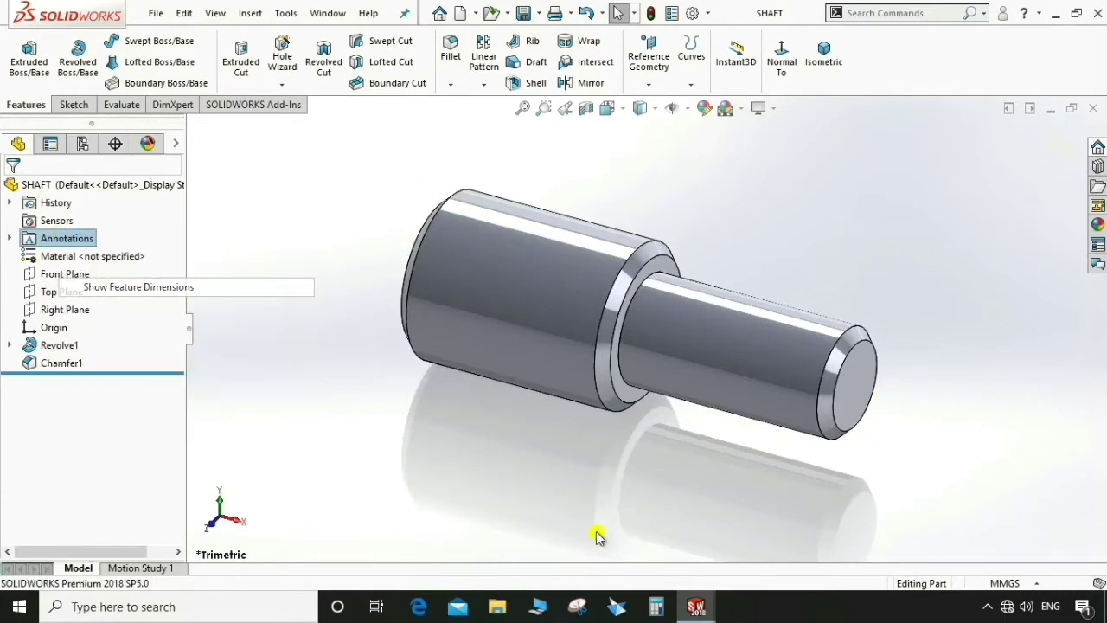
{"action": "scroll", "coordinate": [499, 511], "scroll_direction": "up", "scroll_amount": 5}
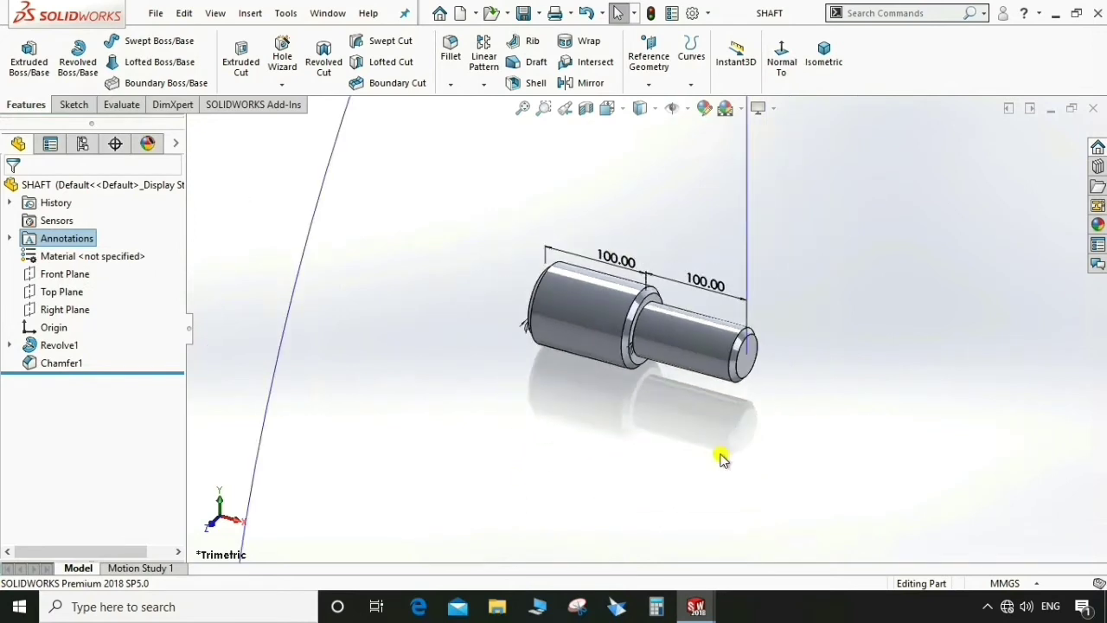
{"action": "scroll", "coordinate": [663, 346], "scroll_direction": "up", "scroll_amount": 2}
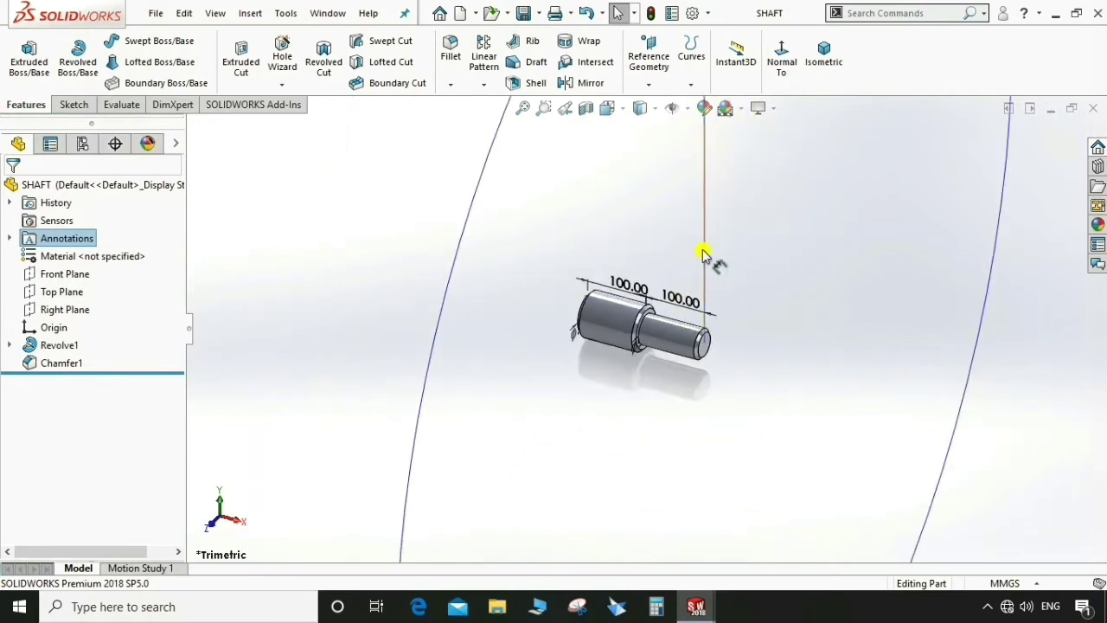
{"action": "left_click", "coordinate": [703, 253]}
{"action": "right_click", "coordinate": [704, 254]}
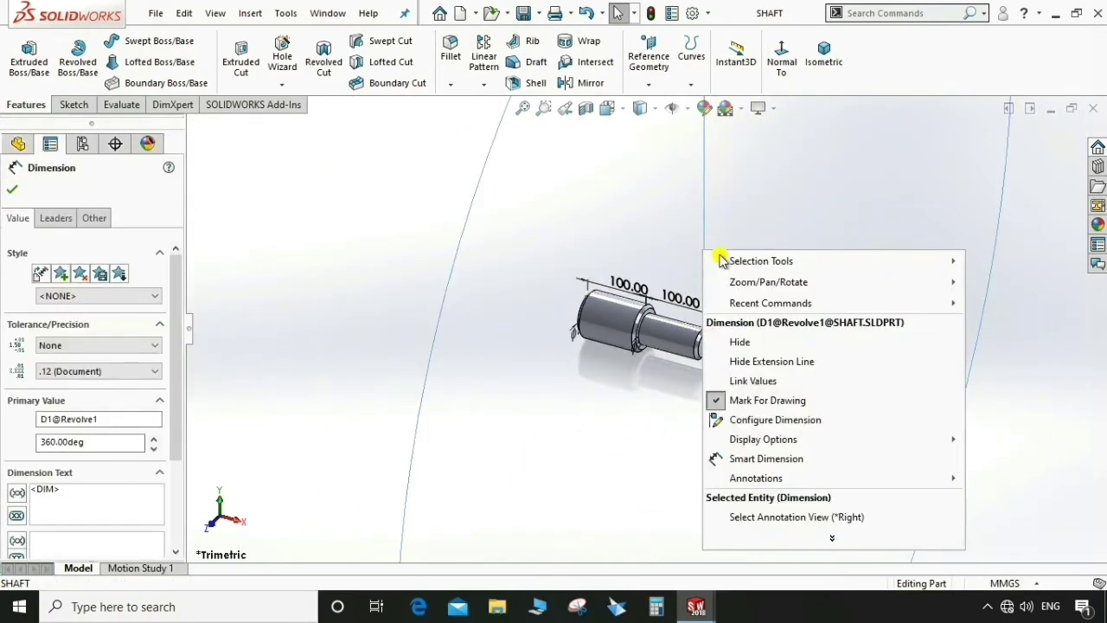
{"action": "left_click", "coordinate": [759, 341]}
{"action": "scroll", "coordinate": [656, 344], "scroll_direction": "up", "scroll_amount": 1}
{"action": "scroll", "coordinate": [656, 344], "scroll_direction": "down", "scroll_amount": 4}
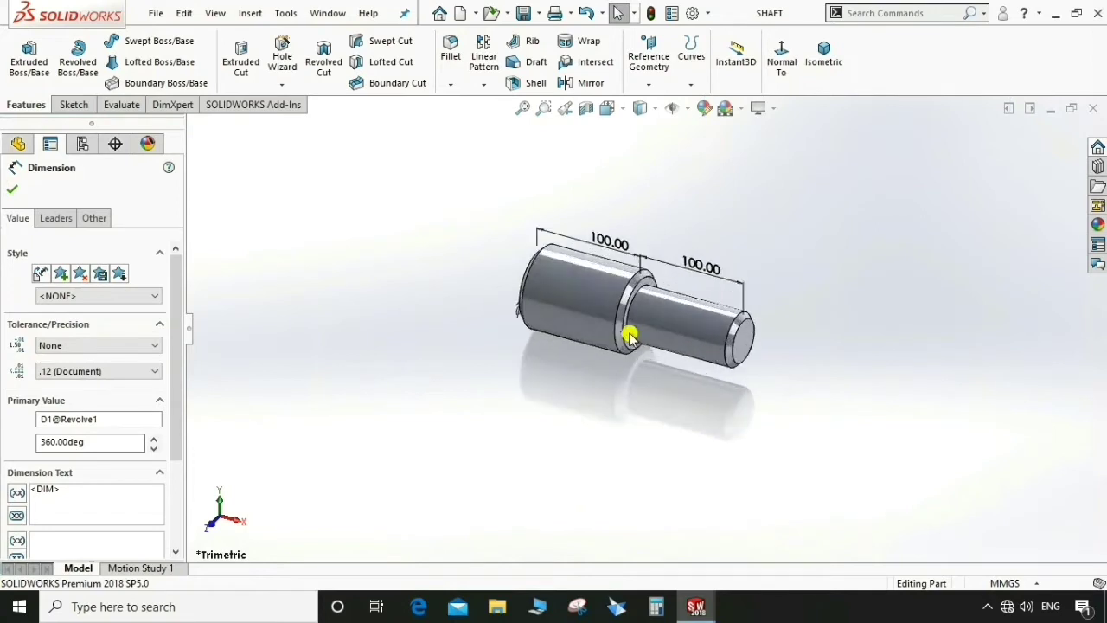
- Move the 50 mm and 75 mm diameter dimensions clear of the shaft, each beyond its own end
{"action": "left_click_drag", "start_coordinate": [625, 338], "coordinate": [827, 348]}
{"action": "left_click_drag", "start_coordinate": [527, 302], "coordinate": [475, 296]}
{"action": "left_click", "coordinate": [462, 324]}
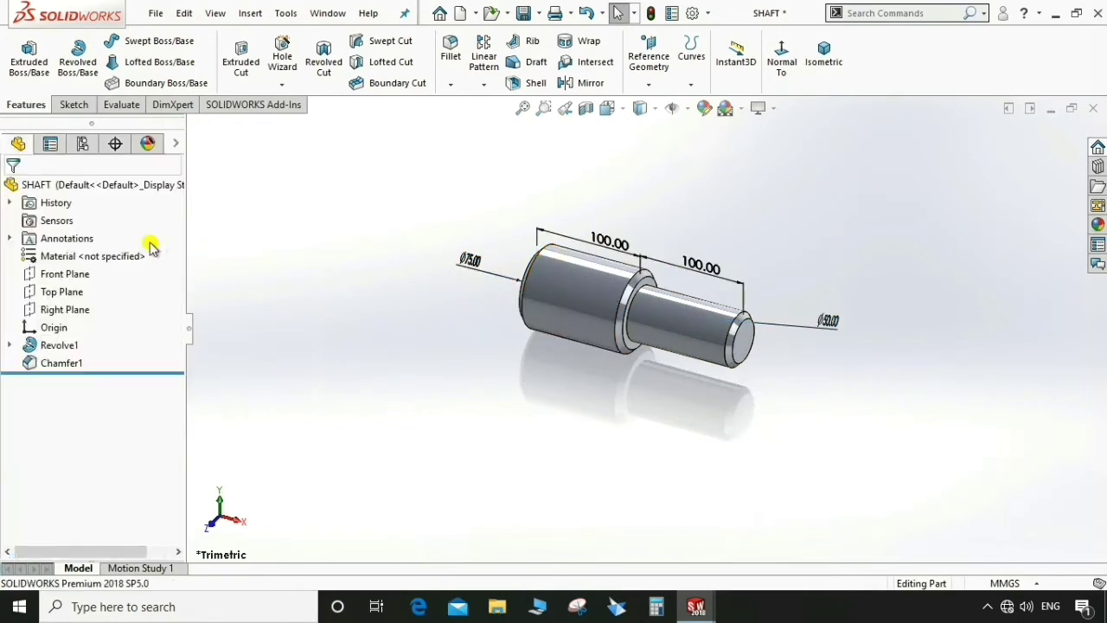
- Turn on the display of dimension names in the model view
{"action": "left_click", "coordinate": [216, 13]}
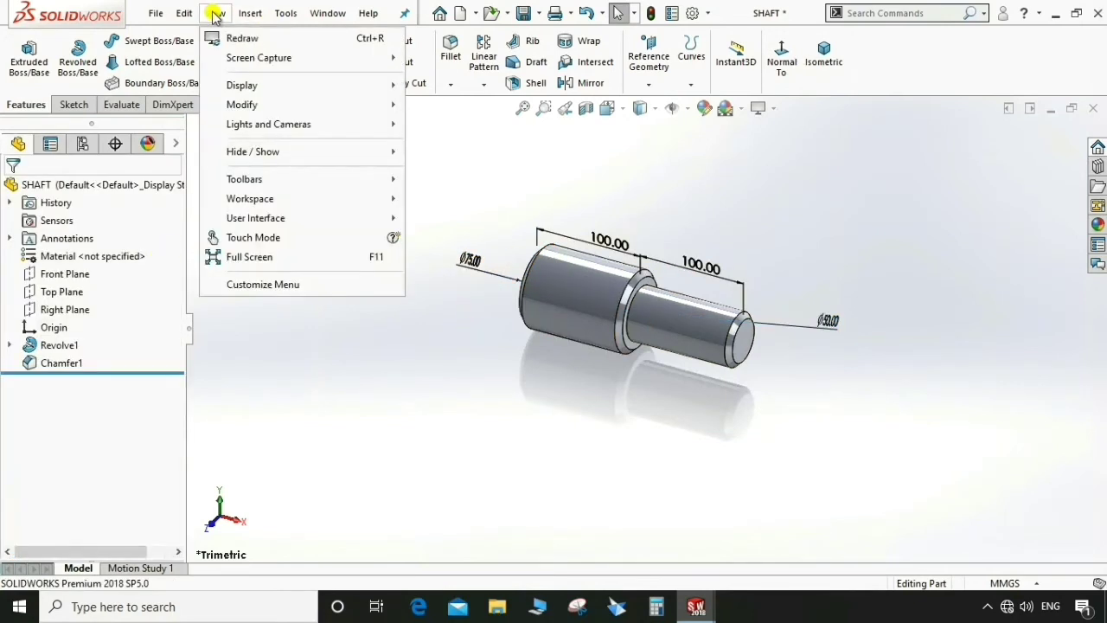
{"action": "mouse_move", "coordinate": [397, 153]}
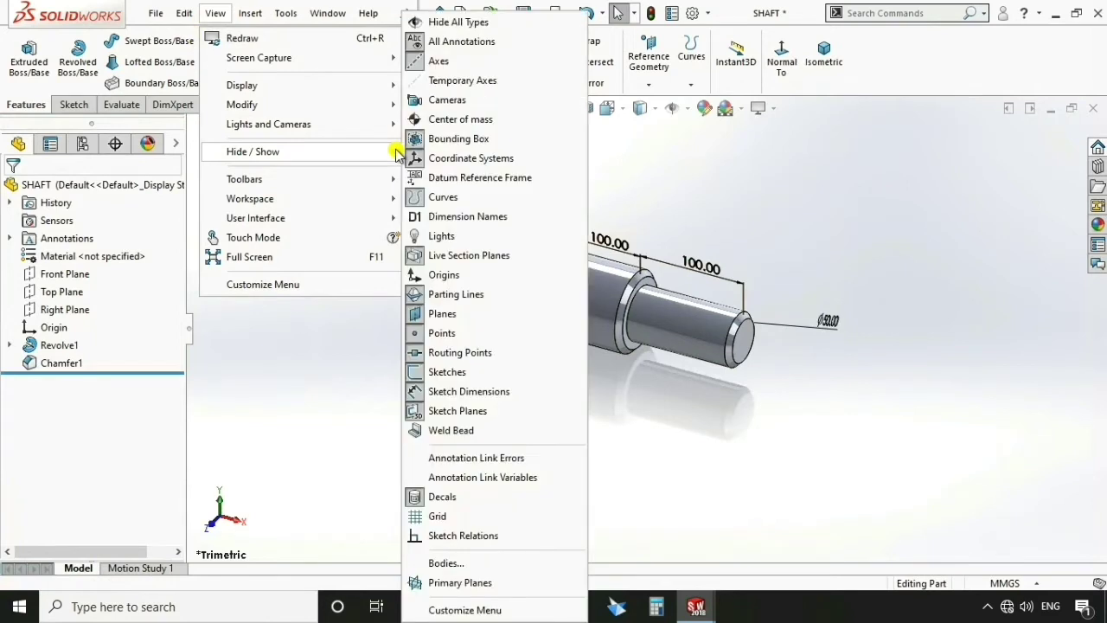
{"action": "left_click", "coordinate": [487, 216]}
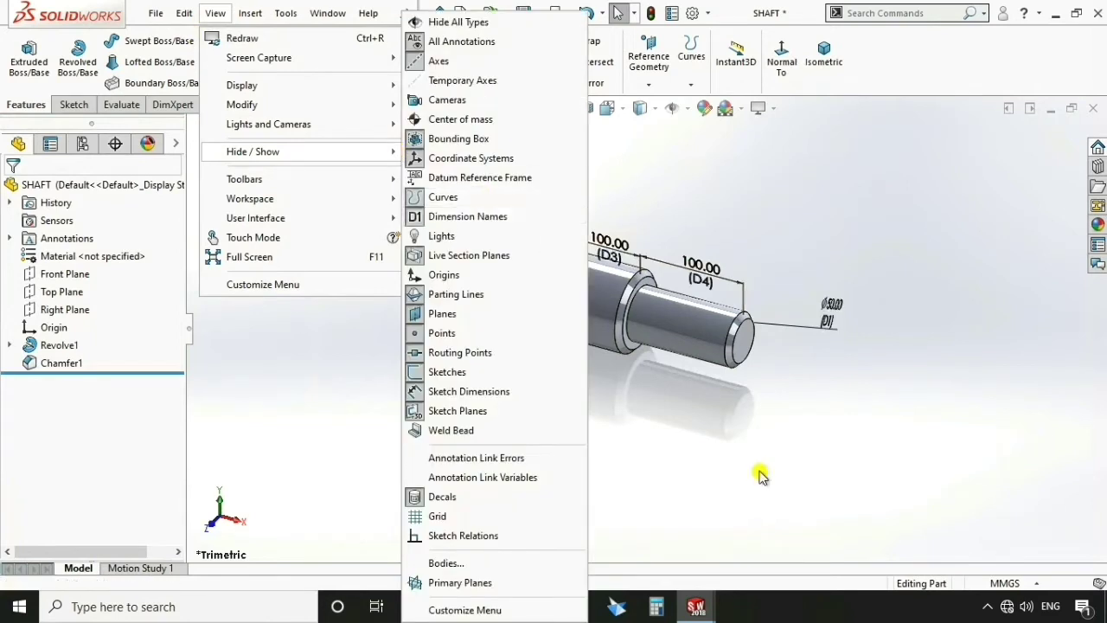
{"action": "left_click", "coordinate": [760, 476]}
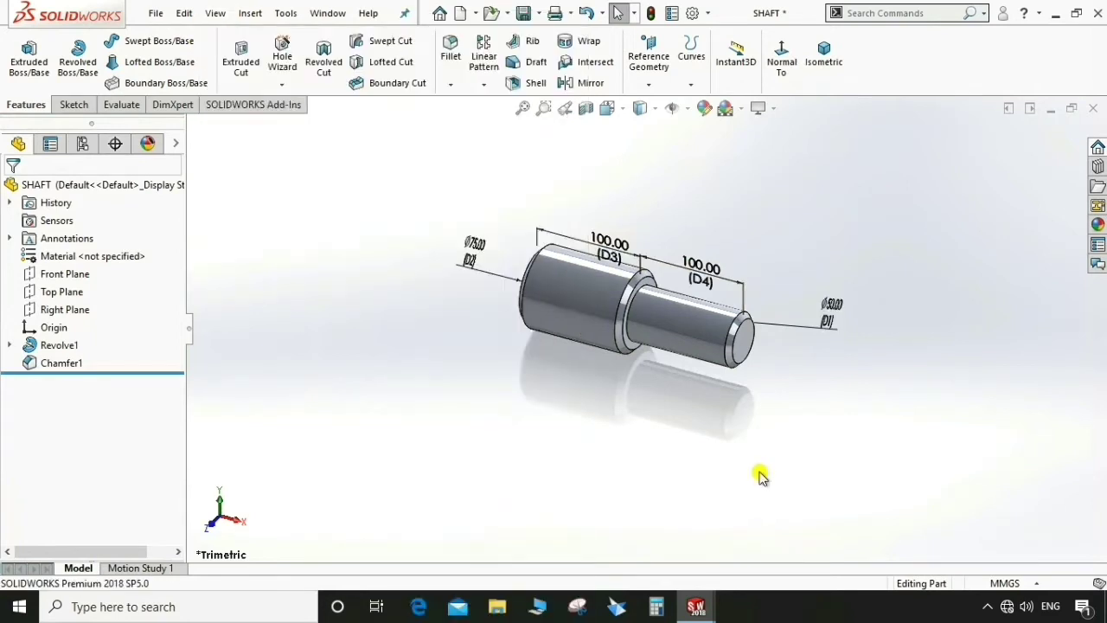
- Rename the smaller section's diameter dimension to A and the larger section's diameter dimension to B
{"action": "left_click", "coordinate": [832, 313]}
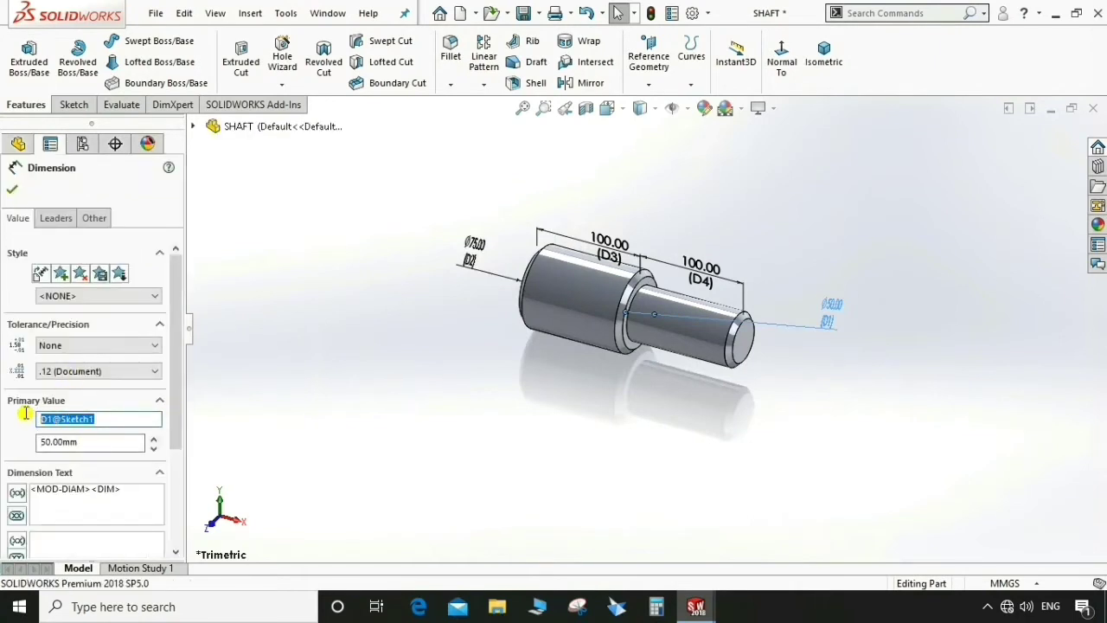
{"action": "type", "text": "A"}
{"action": "left_click", "coordinate": [10, 190]}
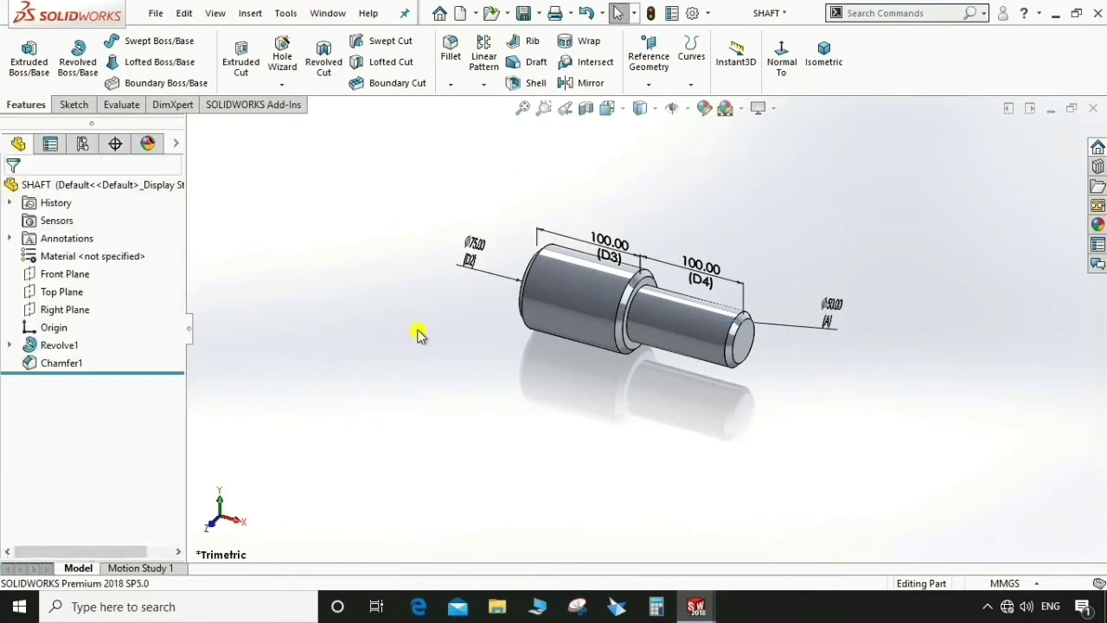
{"action": "left_click", "coordinate": [472, 244]}
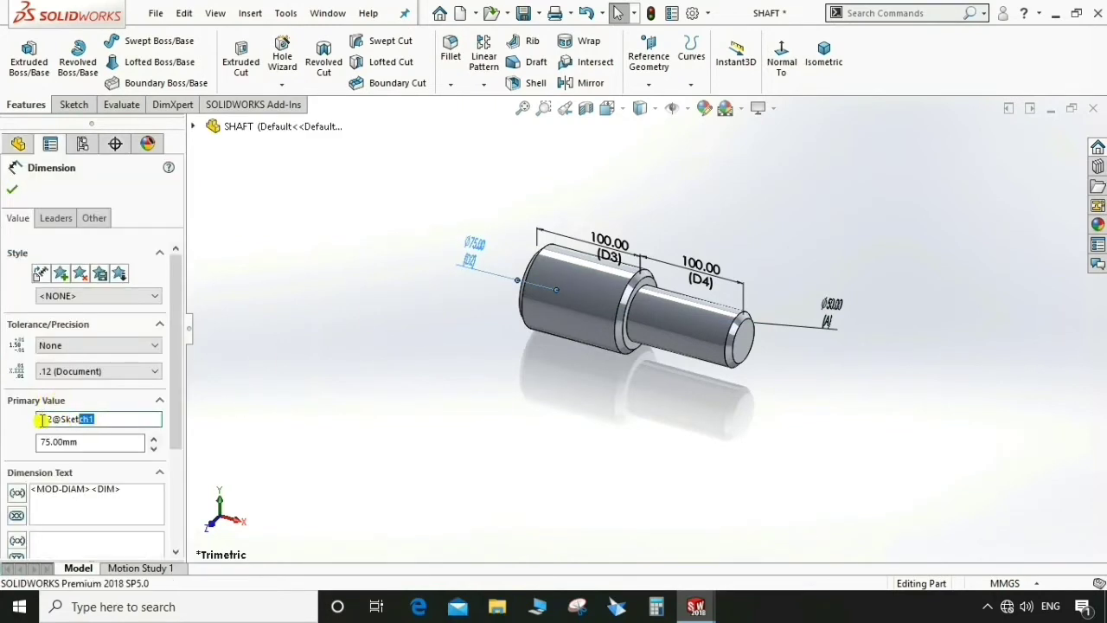
{"action": "left_click_drag", "start_coordinate": [41, 420], "coordinate": [26, 420]}
{"action": "type", "text": "B"}
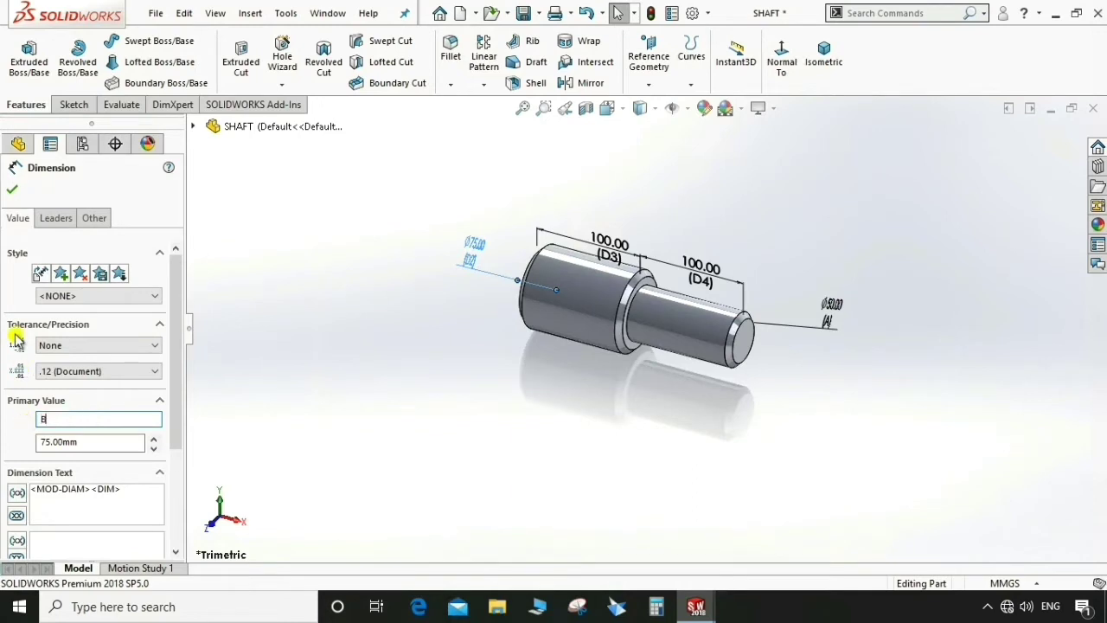
{"action": "left_click", "coordinate": [15, 194]}
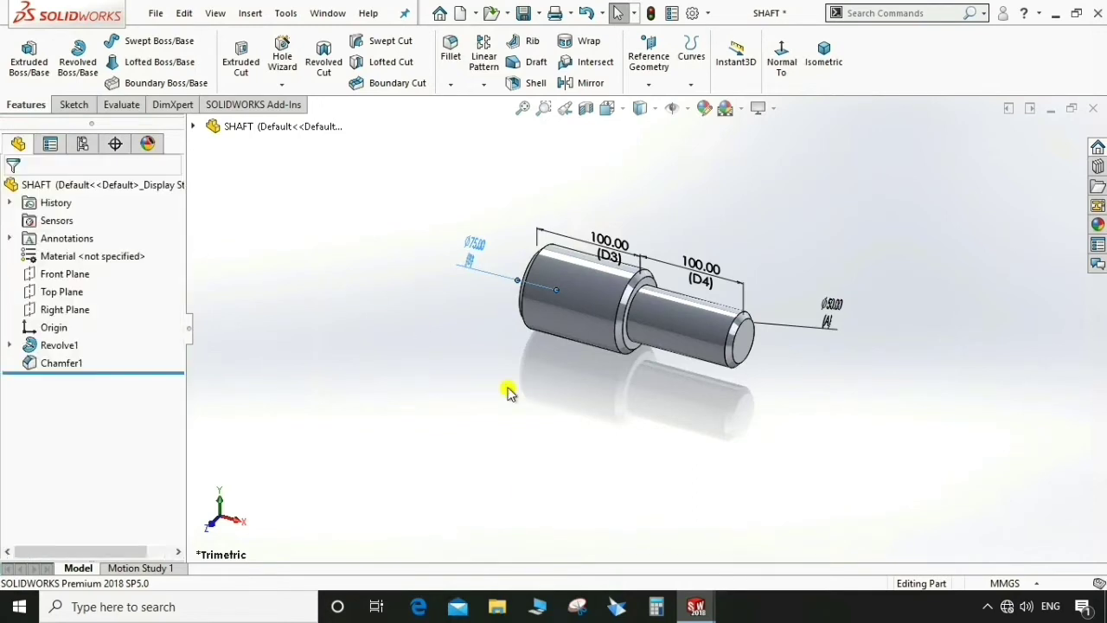
- Rename the smaller section's length dimension to C and the larger section's length dimension to D
{"action": "left_click", "coordinate": [701, 273]}
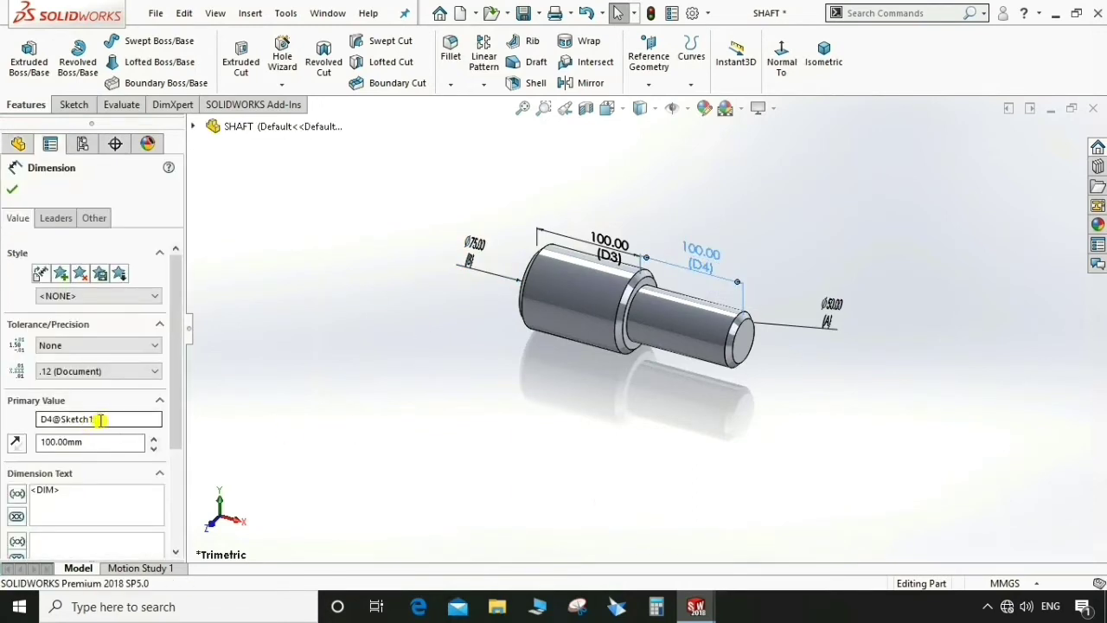
{"action": "left_click_drag", "start_coordinate": [101, 419], "coordinate": [22, 419]}
{"action": "type", "text": "c"}
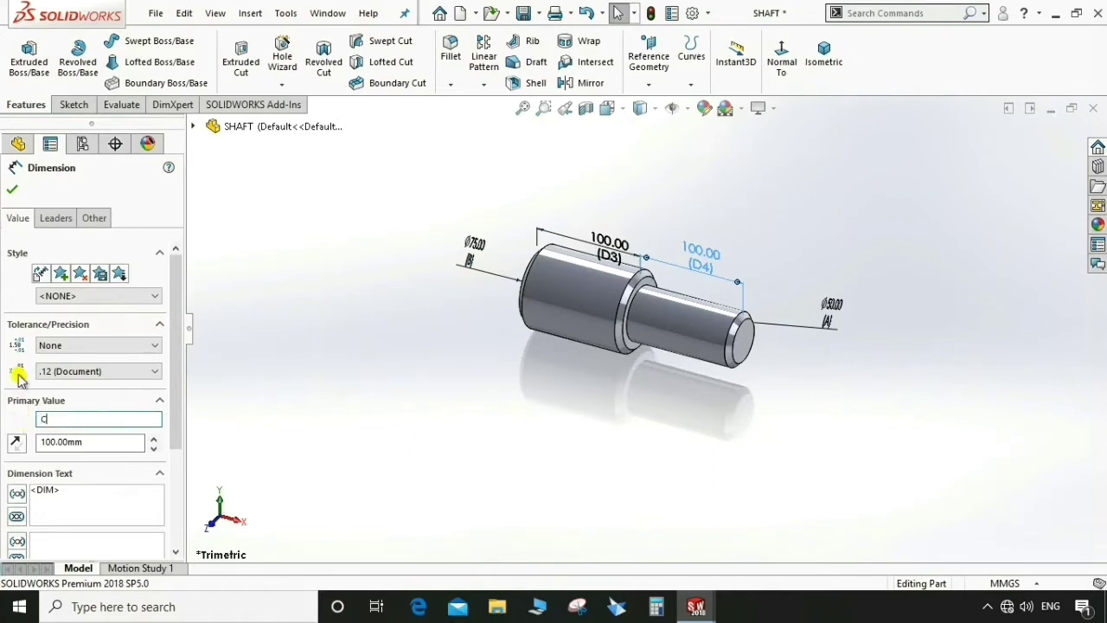
{"action": "left_click", "coordinate": [11, 190]}
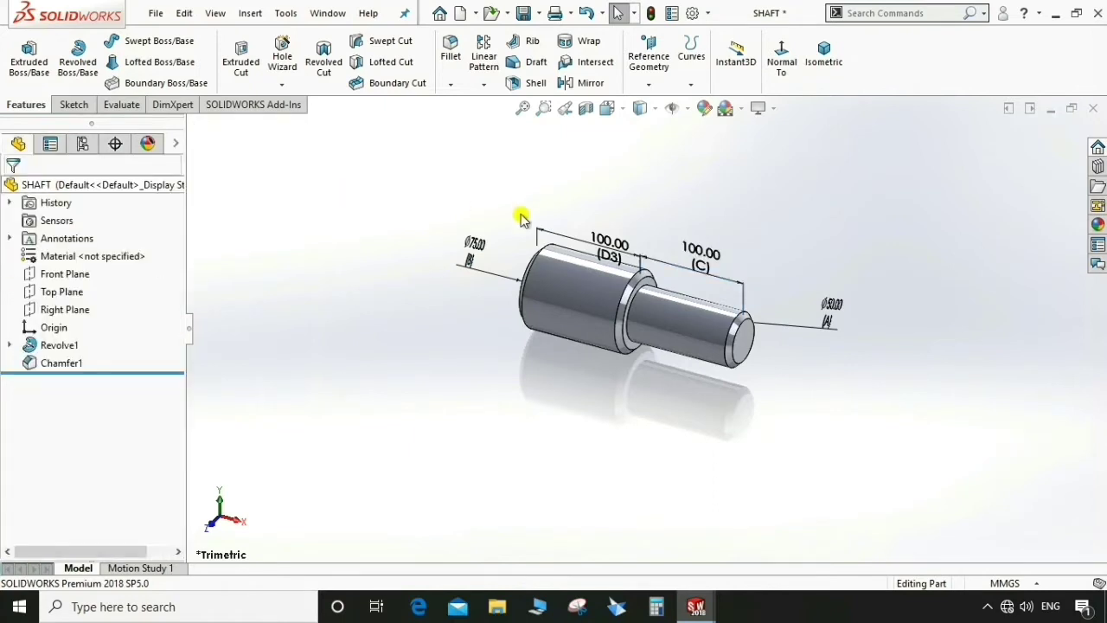
{"action": "left_click", "coordinate": [605, 247]}
{"action": "left_click_drag", "start_coordinate": [101, 419], "coordinate": [16, 419]}
{"action": "type", "text": "D"}
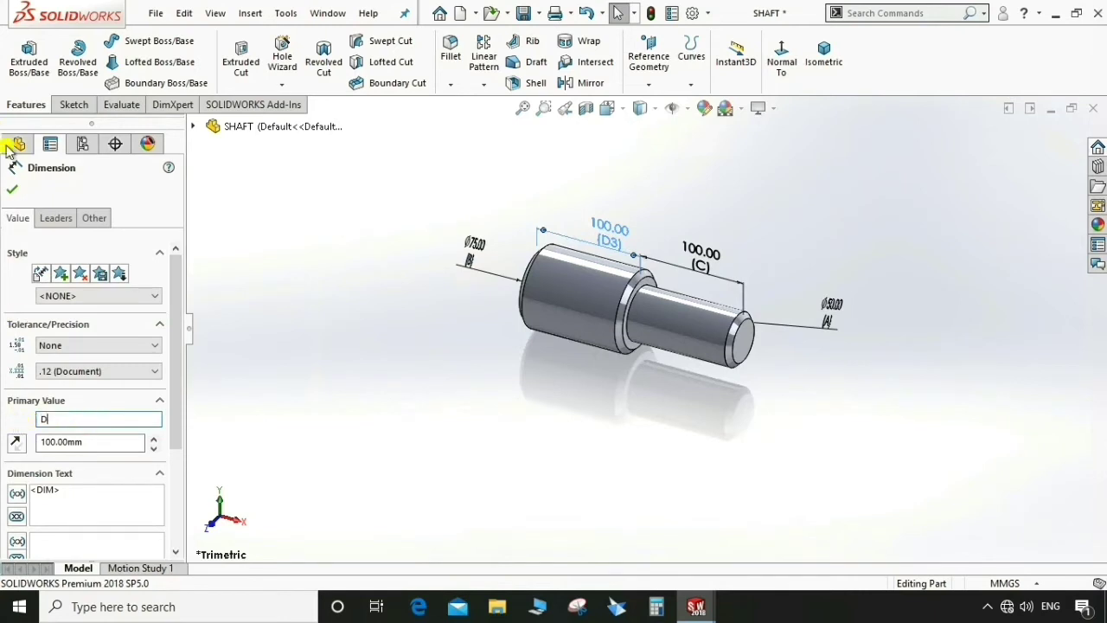
{"action": "left_click", "coordinate": [16, 194]}
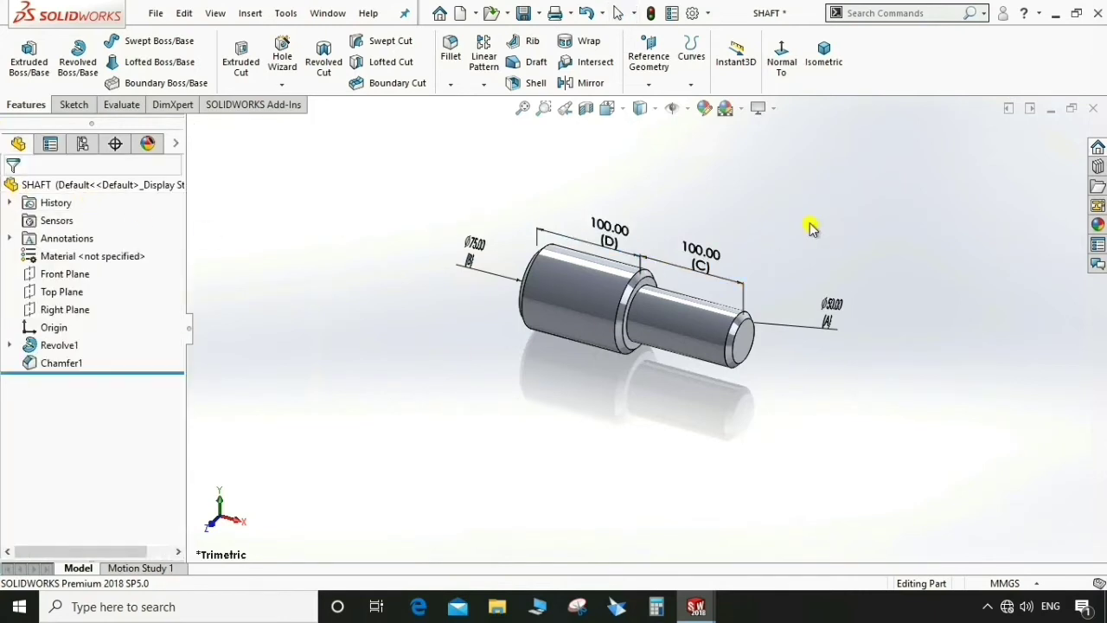
- Hide the chamfer dimensions displayed on the larger section of the shaft
{"action": "key", "text": "f"}
{"action": "scroll", "coordinate": [638, 332], "scroll_direction": "down", "scroll_amount": 5}
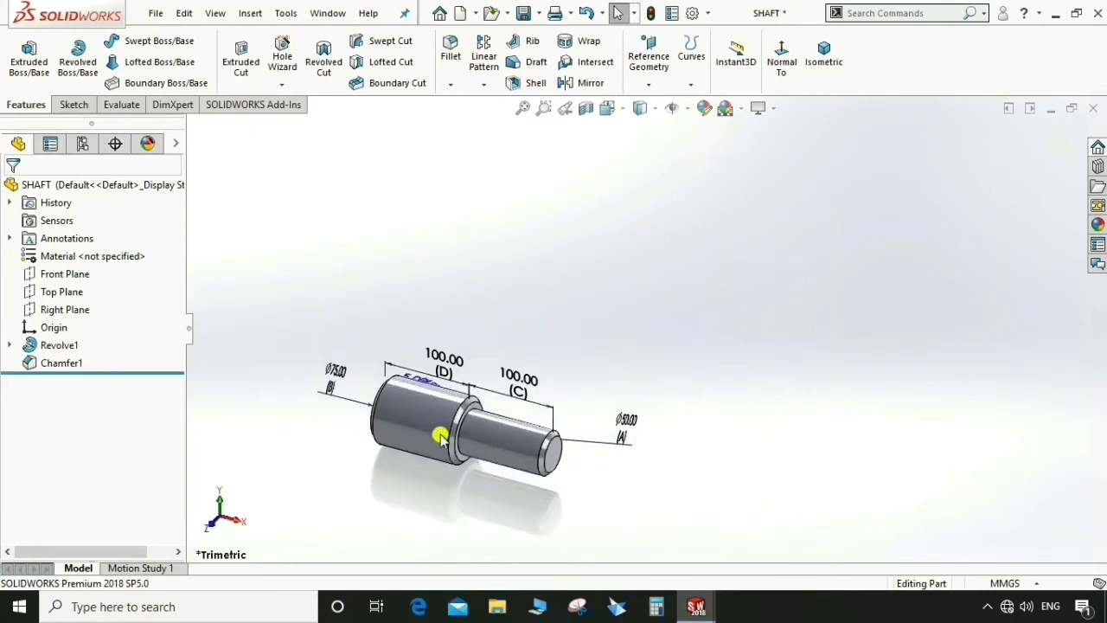
{"action": "left_click", "coordinate": [411, 370]}
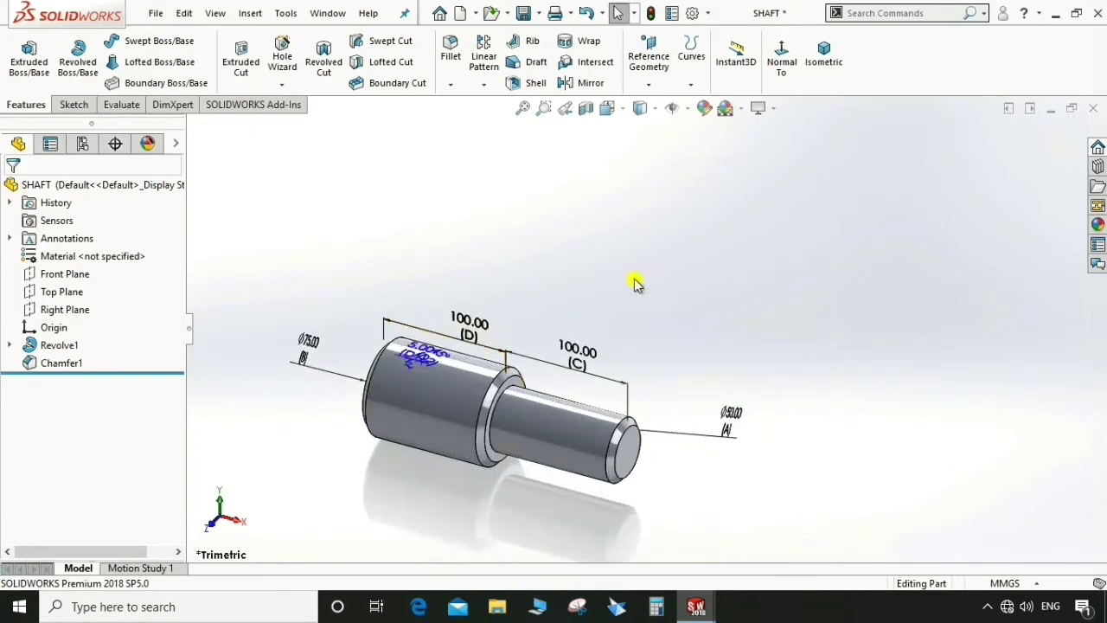
{"action": "right_click", "coordinate": [415, 362]}
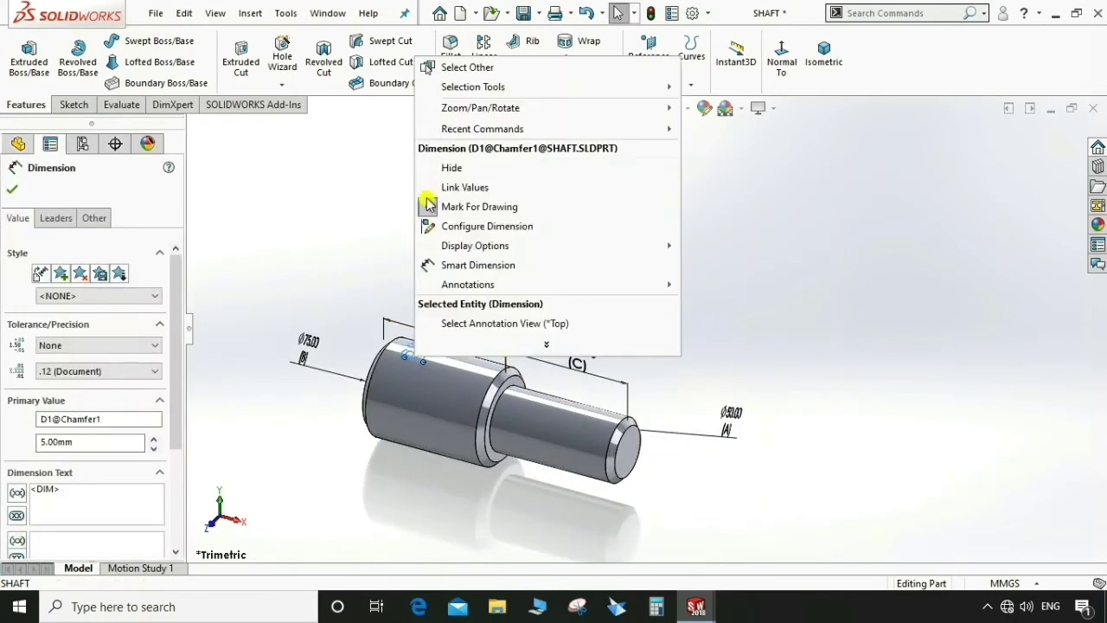
{"action": "left_click", "coordinate": [450, 166]}
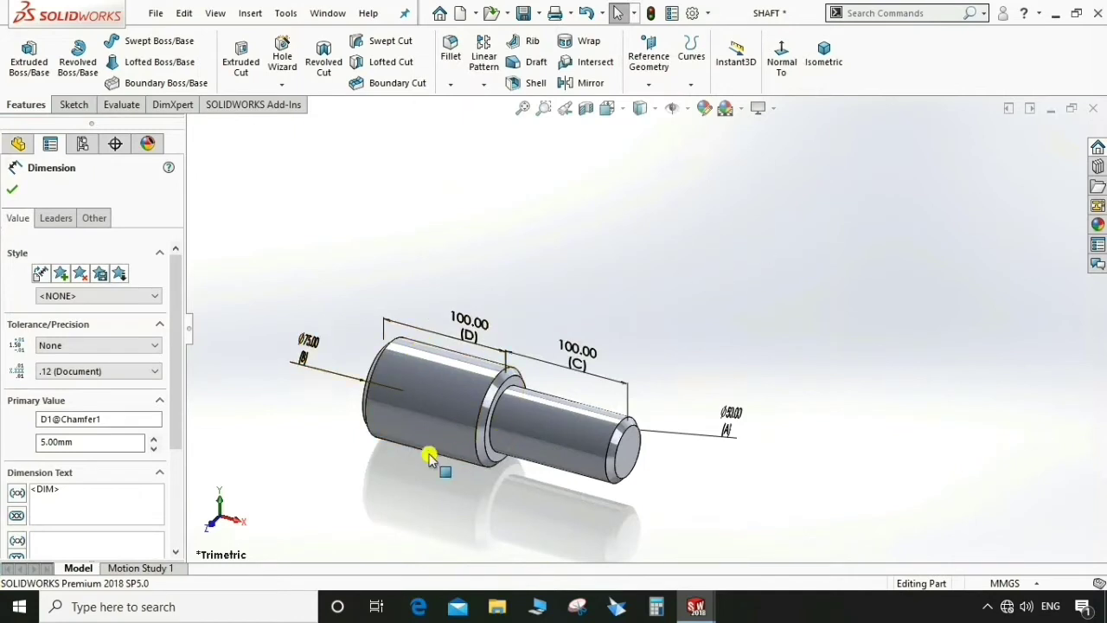
- Insert a blank design table that blocks model edits from updating it, adding none of the suggested configurations or parameters
{"action": "scroll", "coordinate": [313, 456], "scroll_direction": "down", "scroll_amount": 2}
{"action": "left_click", "coordinate": [11, 192]}
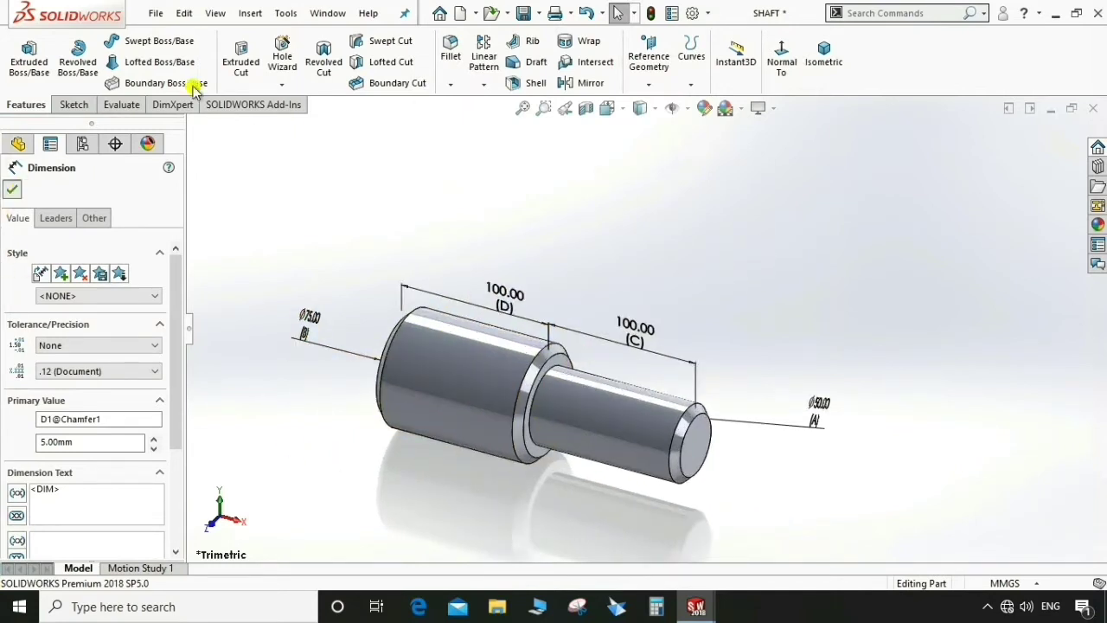
{"action": "left_click", "coordinate": [251, 13]}
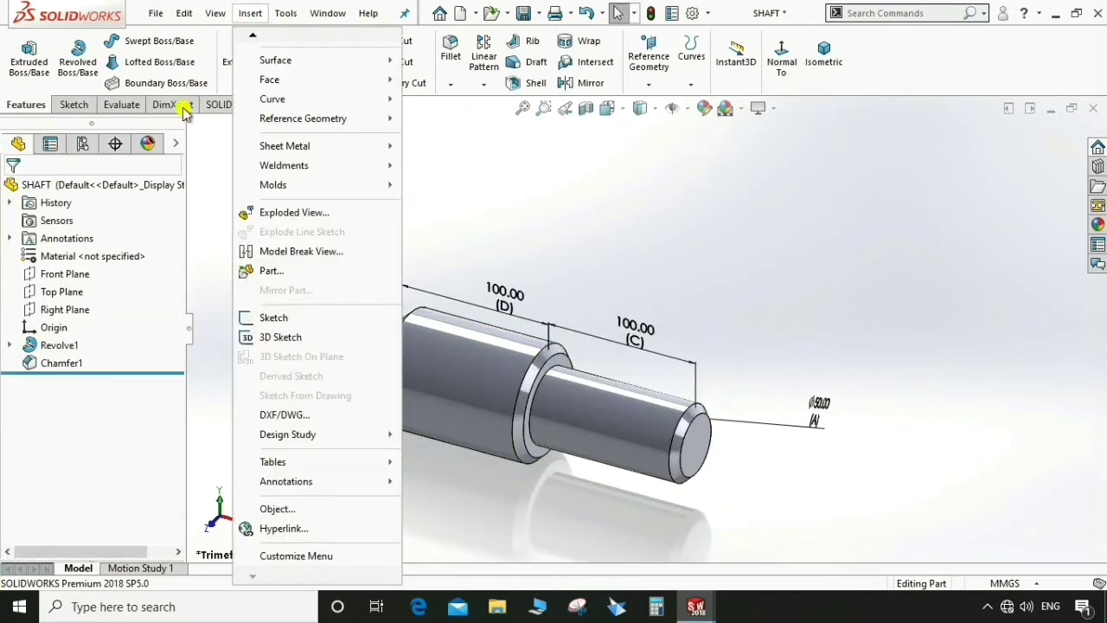
{"action": "mouse_move", "coordinate": [383, 466]}
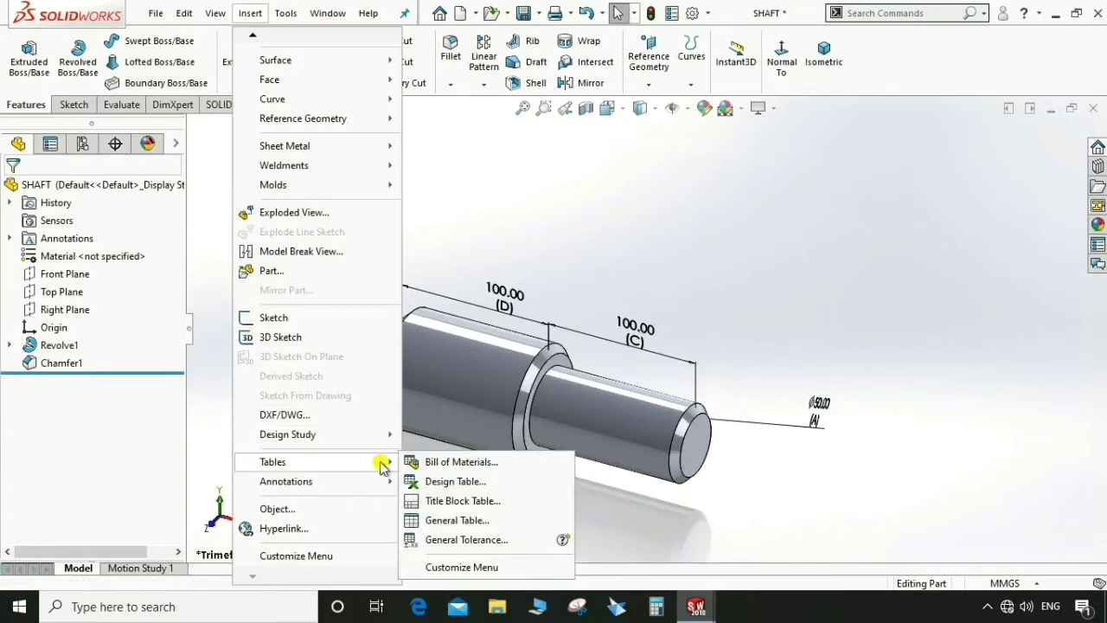
{"action": "left_click", "coordinate": [431, 481]}
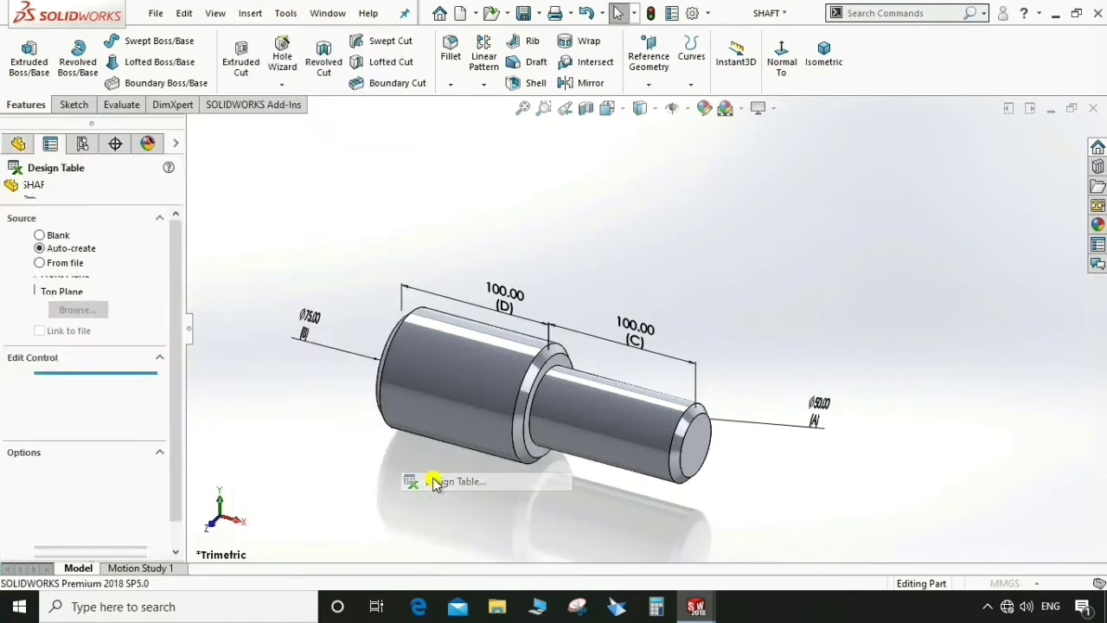
{"action": "left_click", "coordinate": [40, 236]}
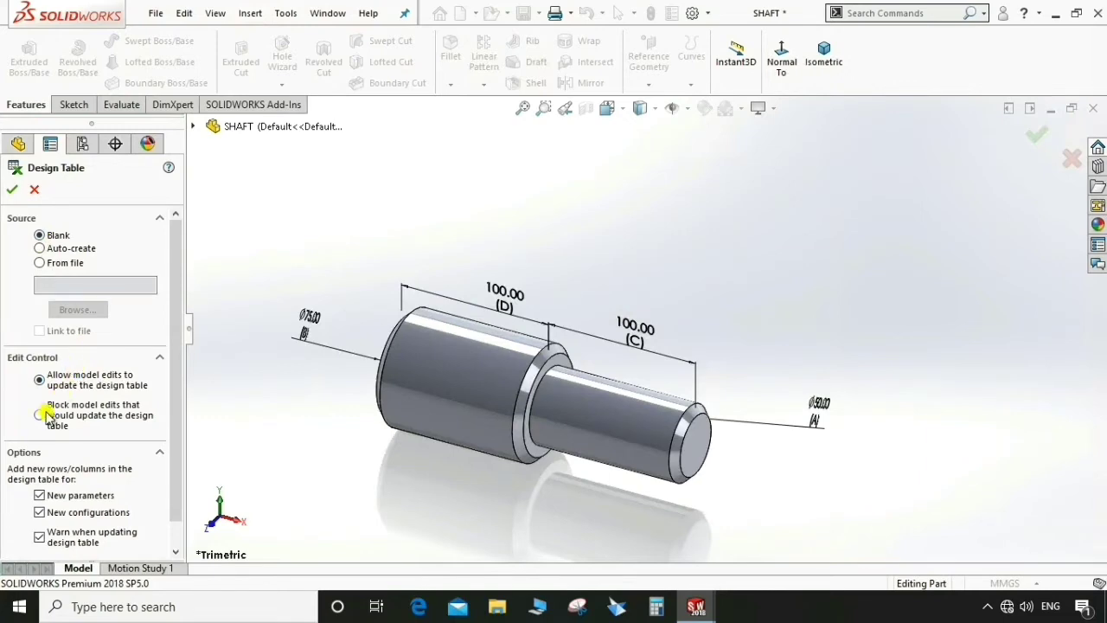
{"action": "left_click", "coordinate": [14, 191]}
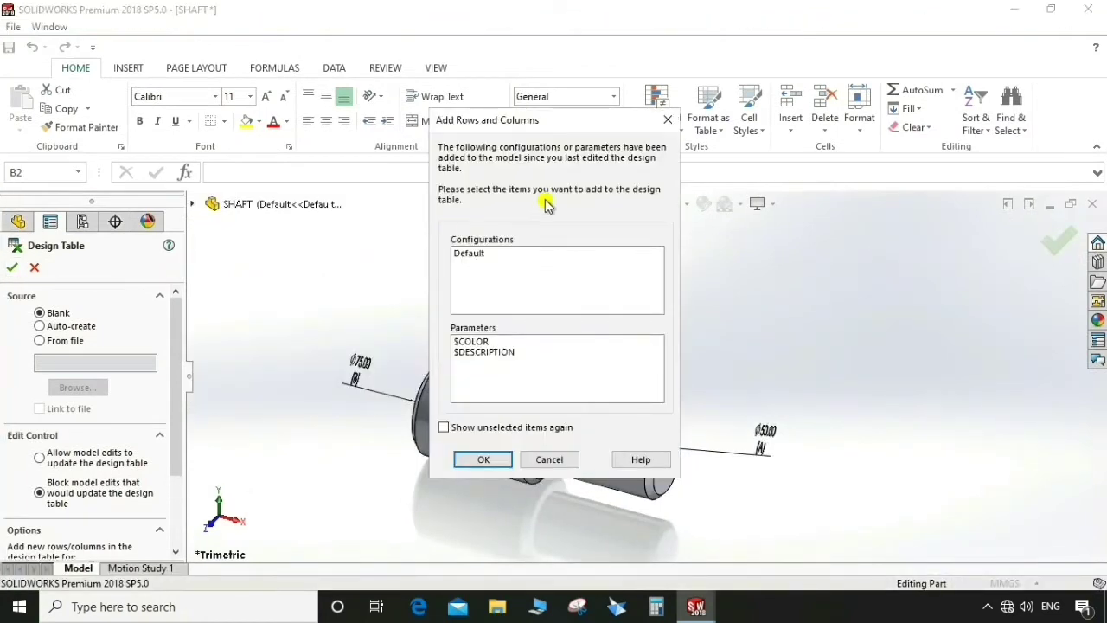
{"action": "left_click", "coordinate": [483, 460]}
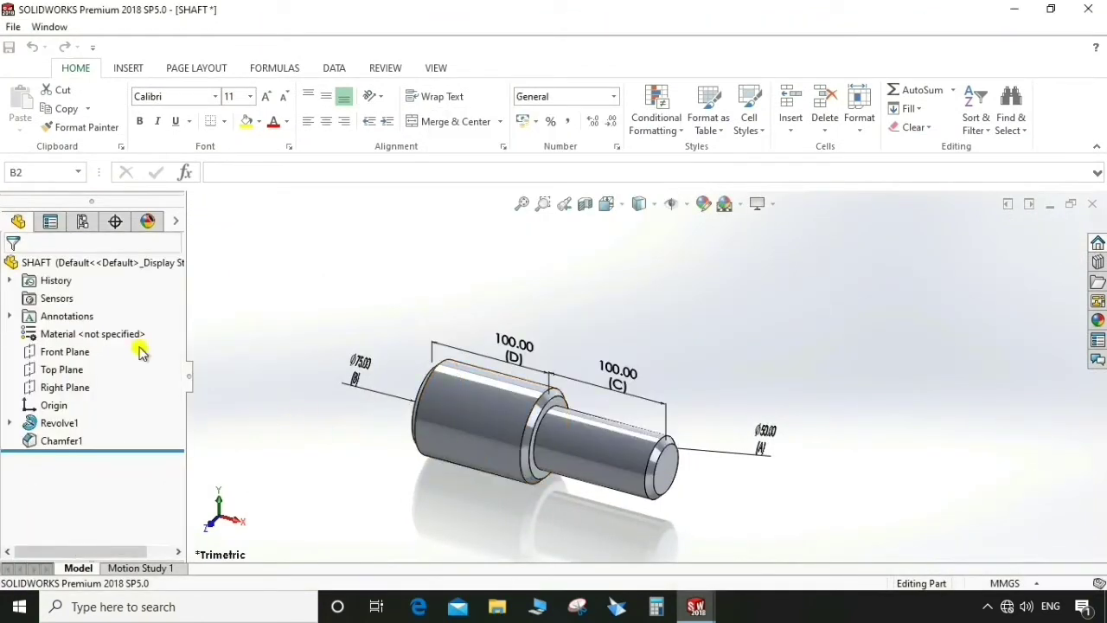
- Open the SHAFT design table for editing and name the configurations X, Y and Z in cells A3 to A5
{"action": "left_click", "coordinate": [80, 223]}
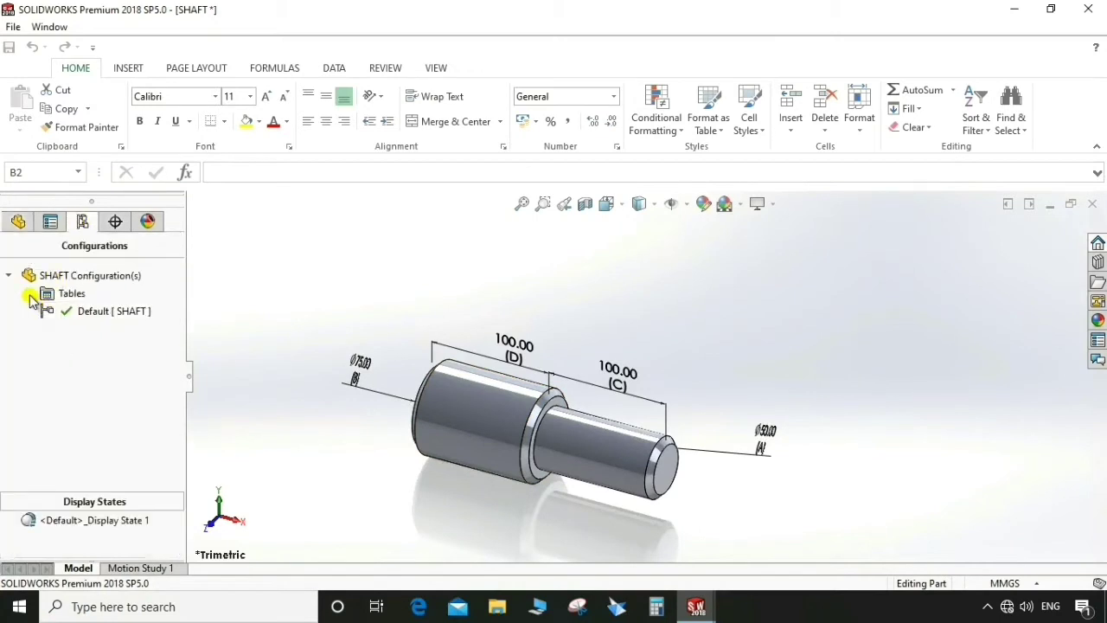
{"action": "left_click", "coordinate": [28, 295]}
{"action": "right_click", "coordinate": [84, 316]}
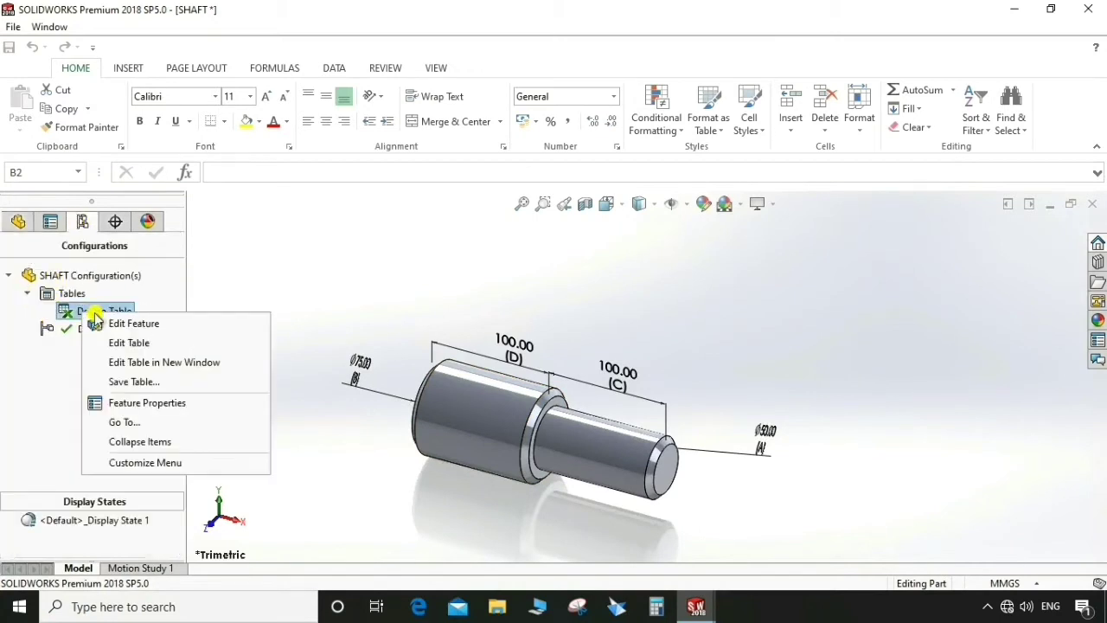
{"action": "left_click", "coordinate": [128, 343]}
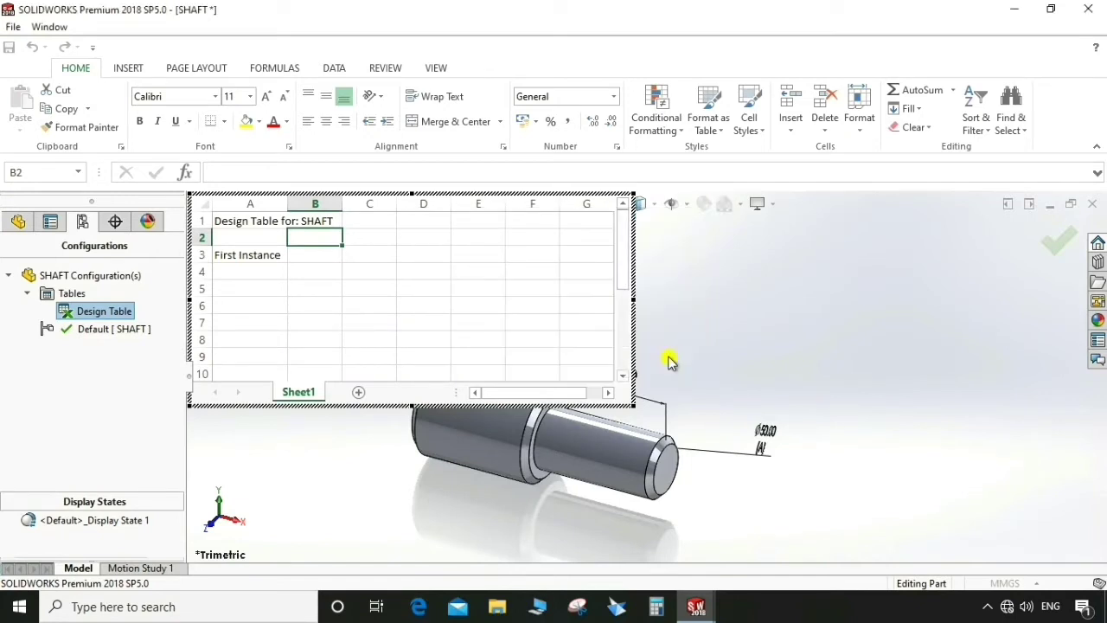
{"action": "left_click", "coordinate": [271, 256]}
{"action": "type", "text": "x"}
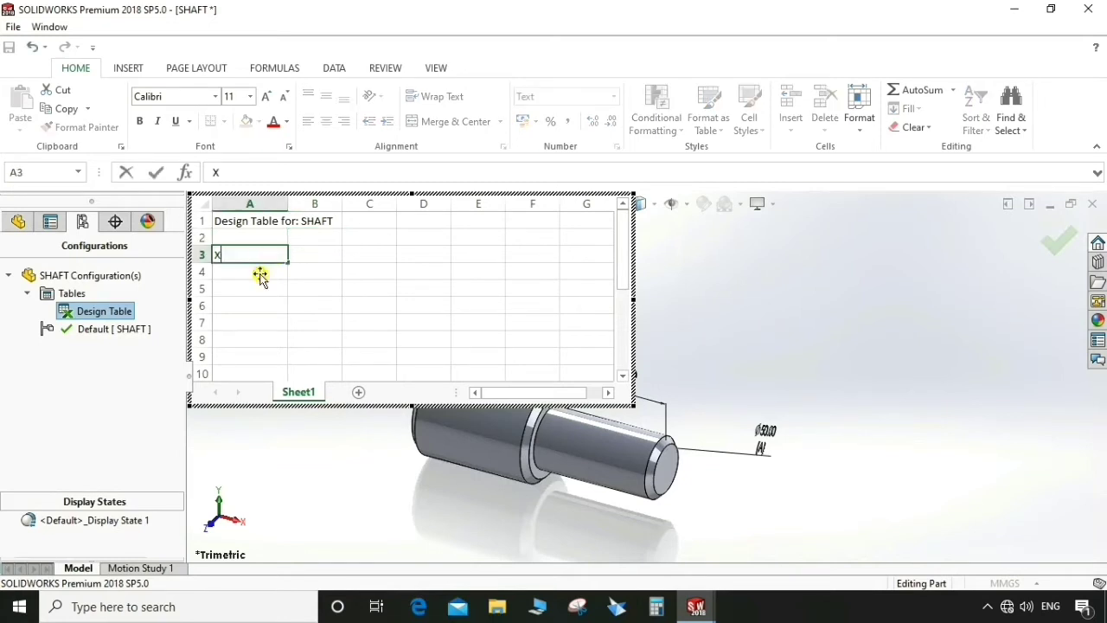
{"action": "key", "text": "Return"}
{"action": "type", "text": "Y"}
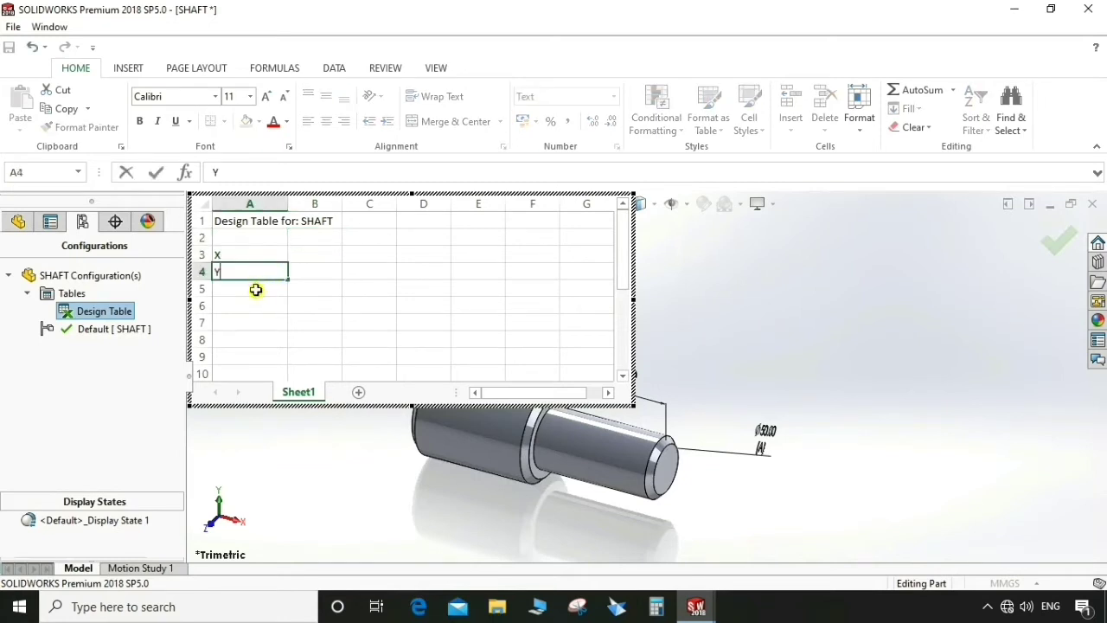
{"action": "key", "text": "Return"}
{"action": "type", "text": "Z"}
- Add the shaft dimensions A, B, C and D from the model as design table parameters, starting in cell B2
{"action": "left_click", "coordinate": [329, 238]}
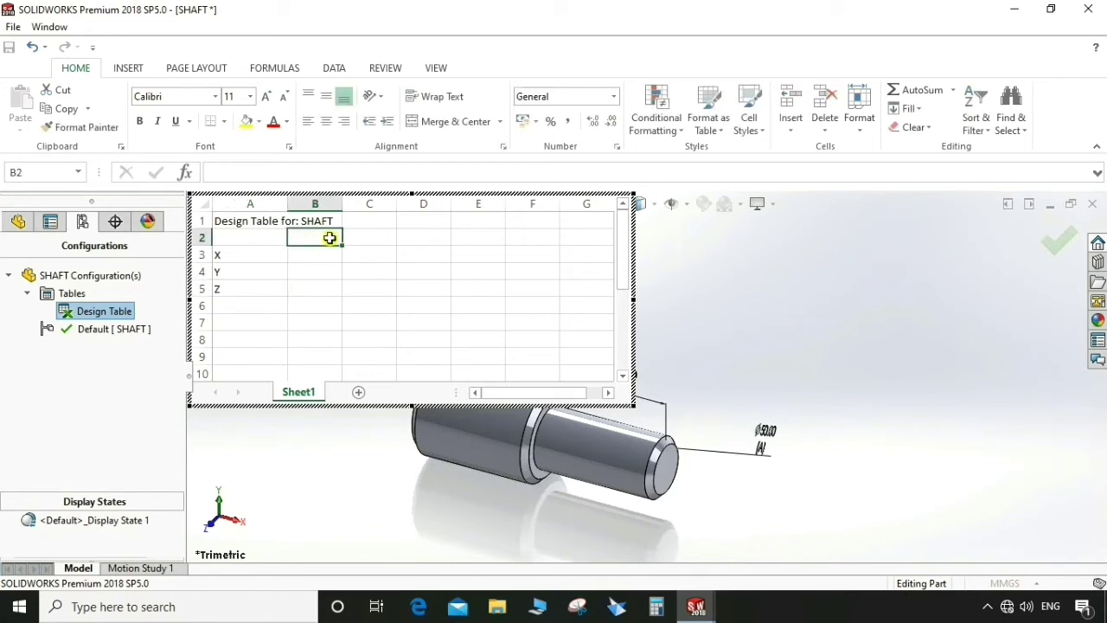
{"action": "double_click", "coordinate": [767, 431]}
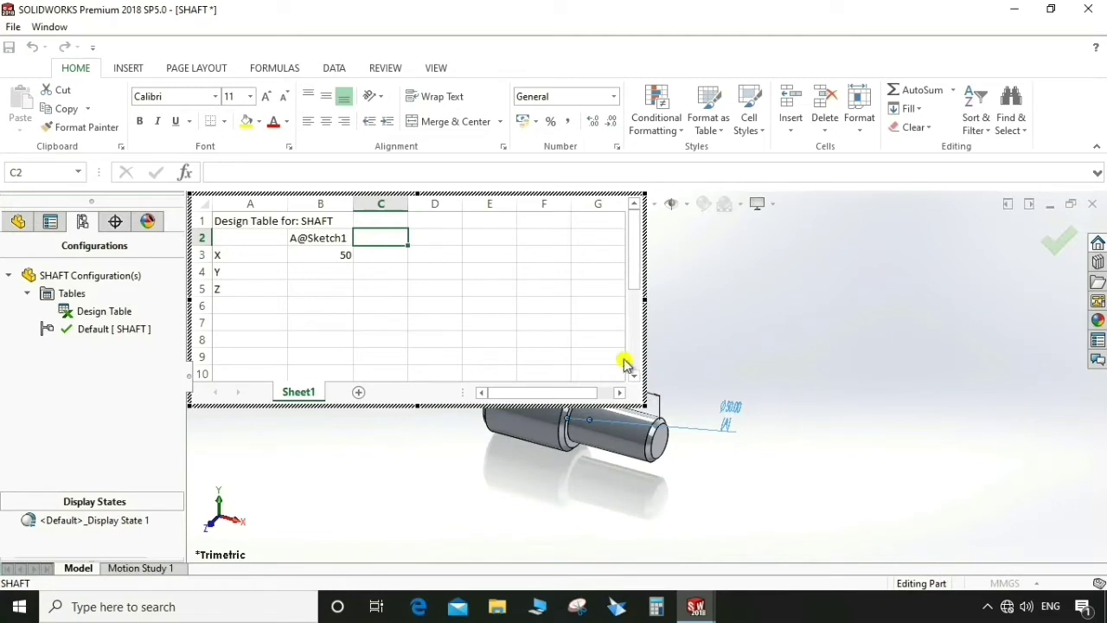
{"action": "scroll", "coordinate": [391, 433], "scroll_direction": "down", "scroll_amount": 3}
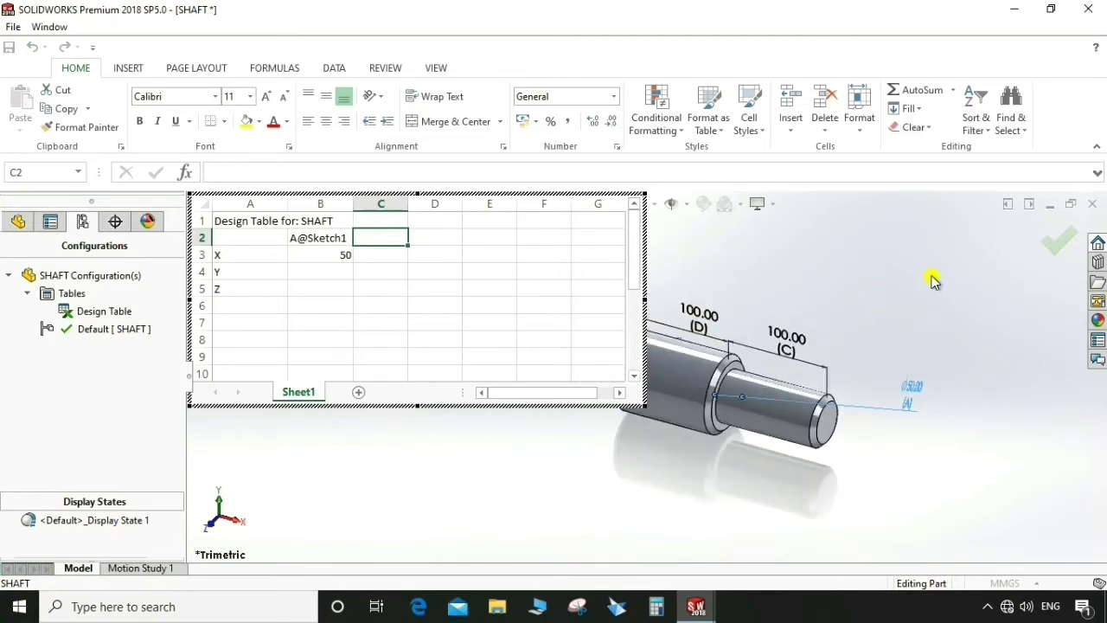
{"action": "scroll", "coordinate": [614, 367], "scroll_direction": "up", "scroll_amount": 3}
{"action": "scroll", "coordinate": [670, 273], "scroll_direction": "down", "scroll_amount": 1}
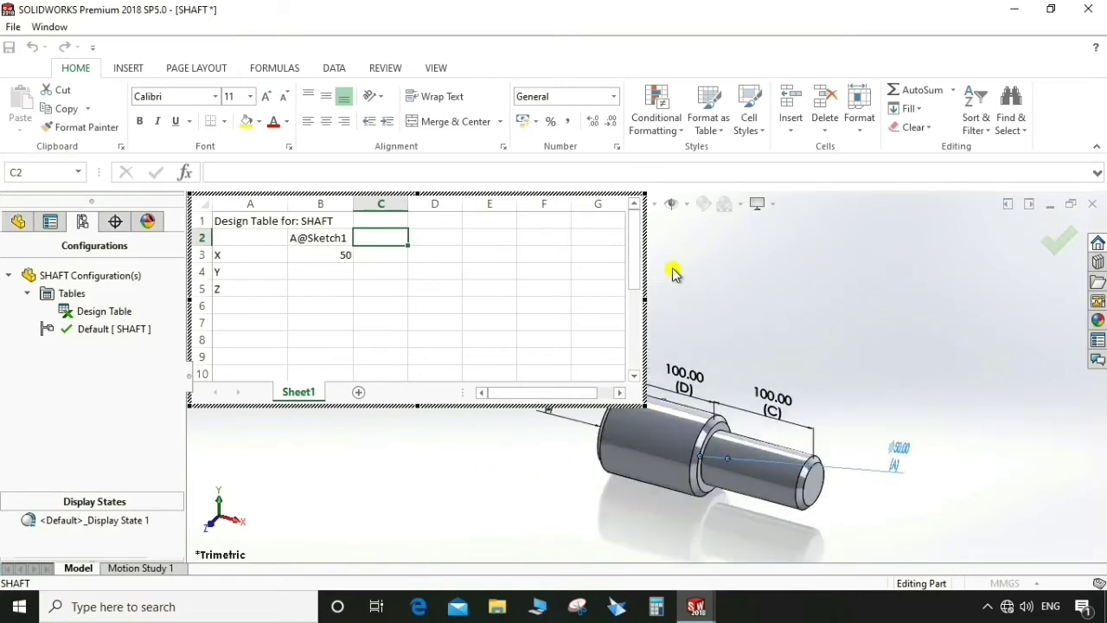
{"action": "scroll", "coordinate": [675, 350], "scroll_direction": "down", "scroll_amount": 1}
{"action": "scroll", "coordinate": [740, 340], "scroll_direction": "down", "scroll_amount": 1}
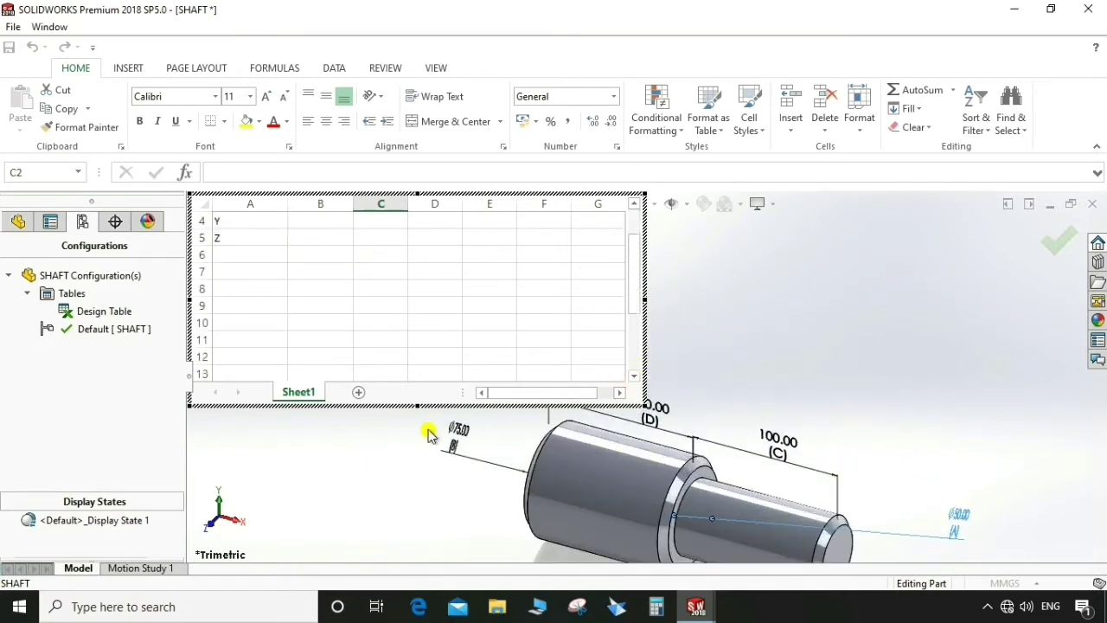
{"action": "double_click", "coordinate": [453, 429]}
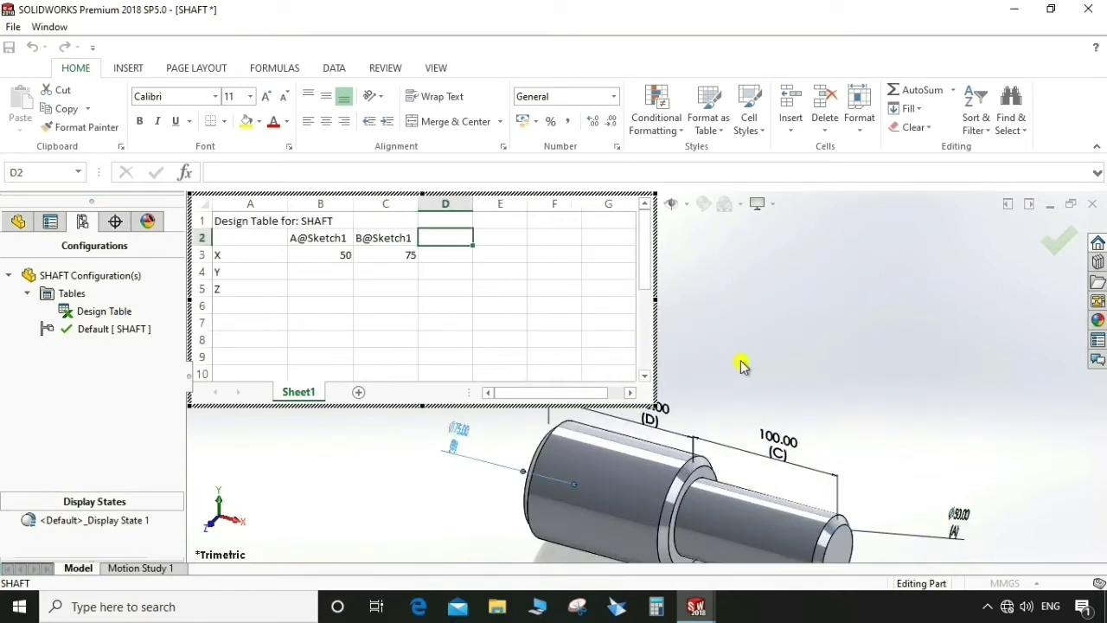
{"action": "double_click", "coordinate": [792, 450]}
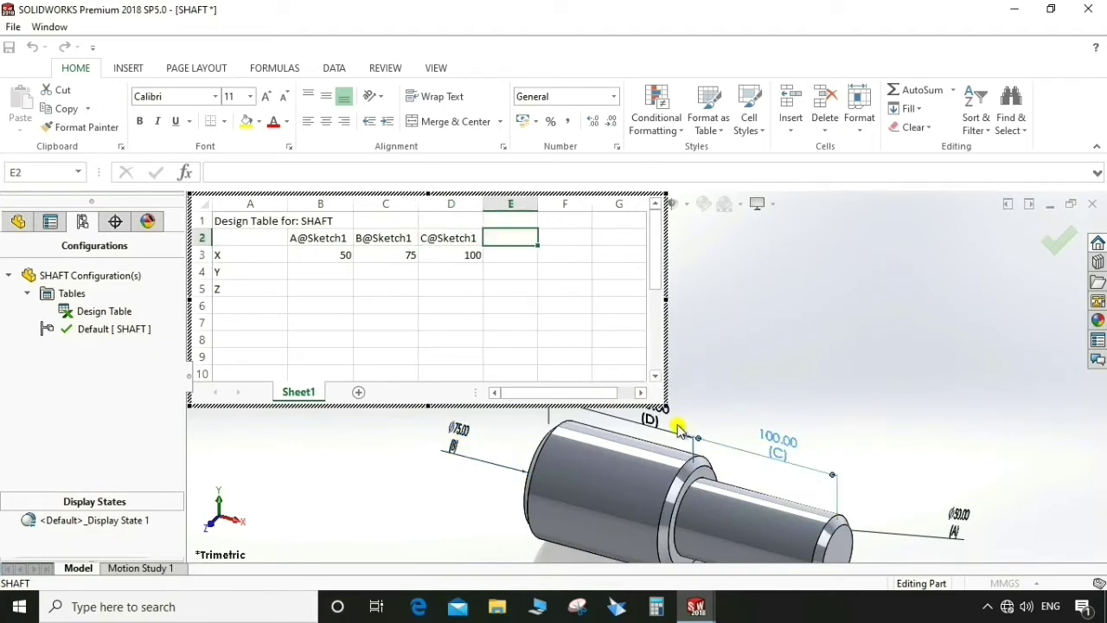
{"action": "double_click", "coordinate": [655, 418]}
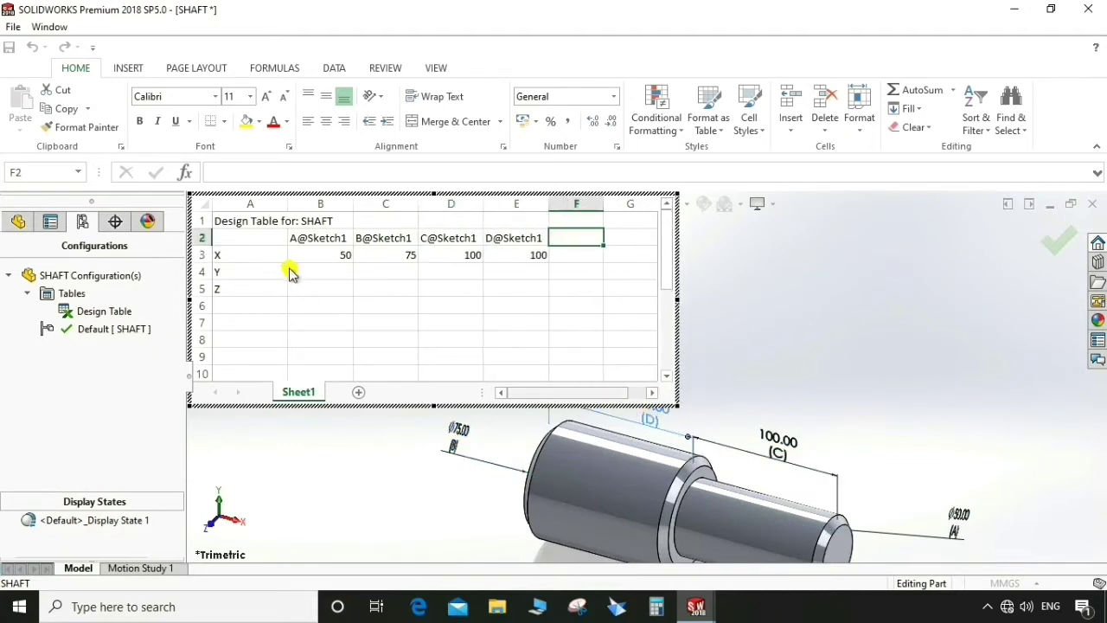
- Fill in configuration Y with A 75, B 100, C 125 and D 125
{"action": "left_click", "coordinate": [306, 271]}
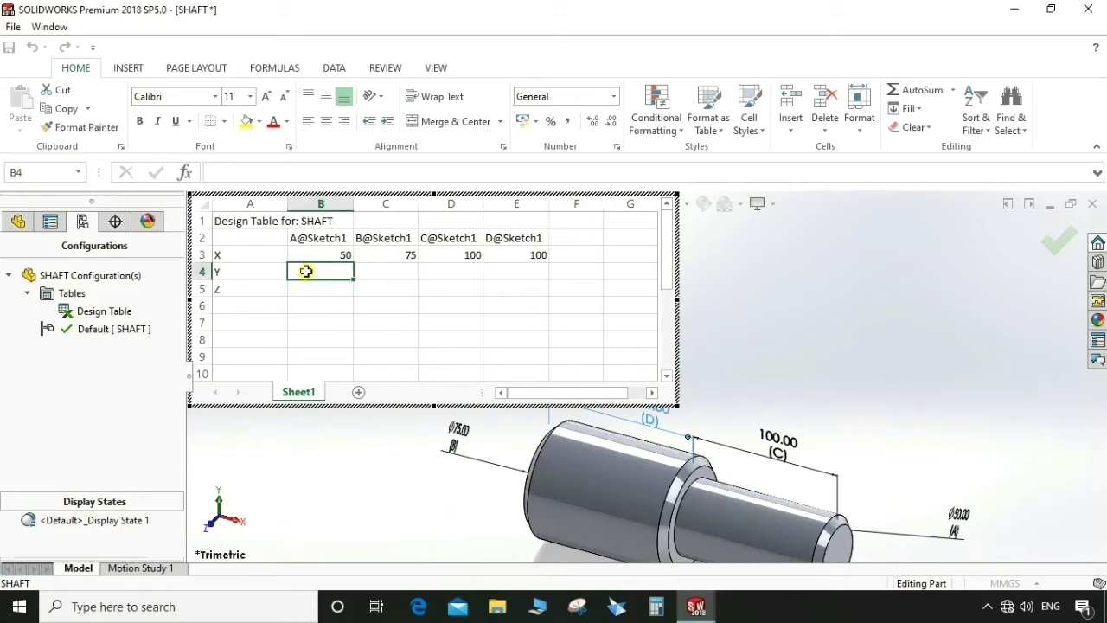
{"action": "type", "text": "75"}
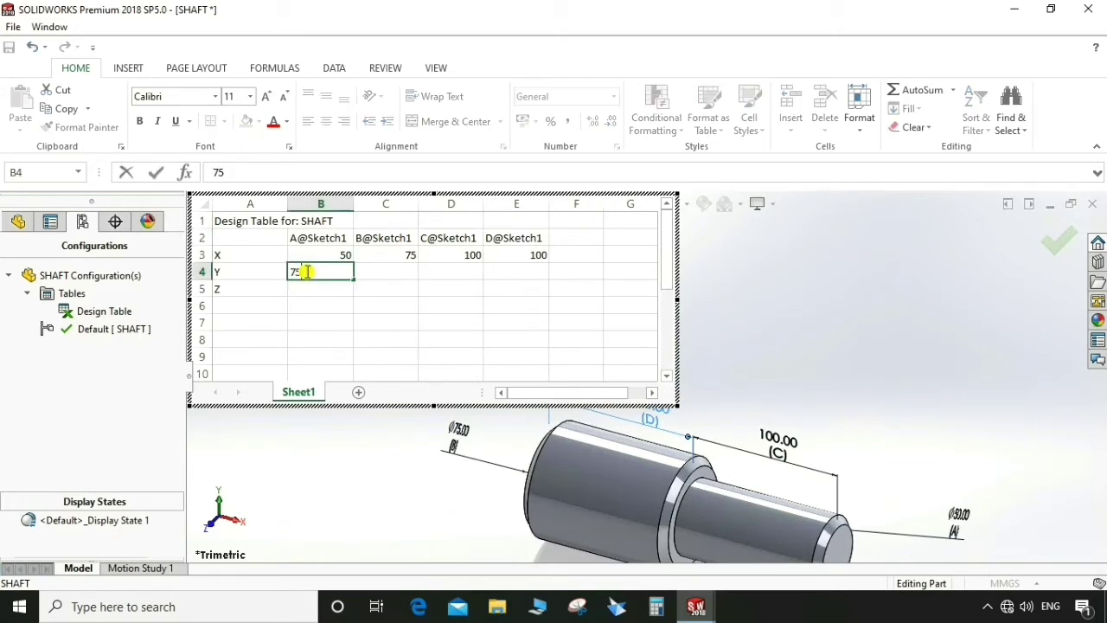
{"action": "left_click", "coordinate": [373, 271]}
{"action": "type", "text": "1"}
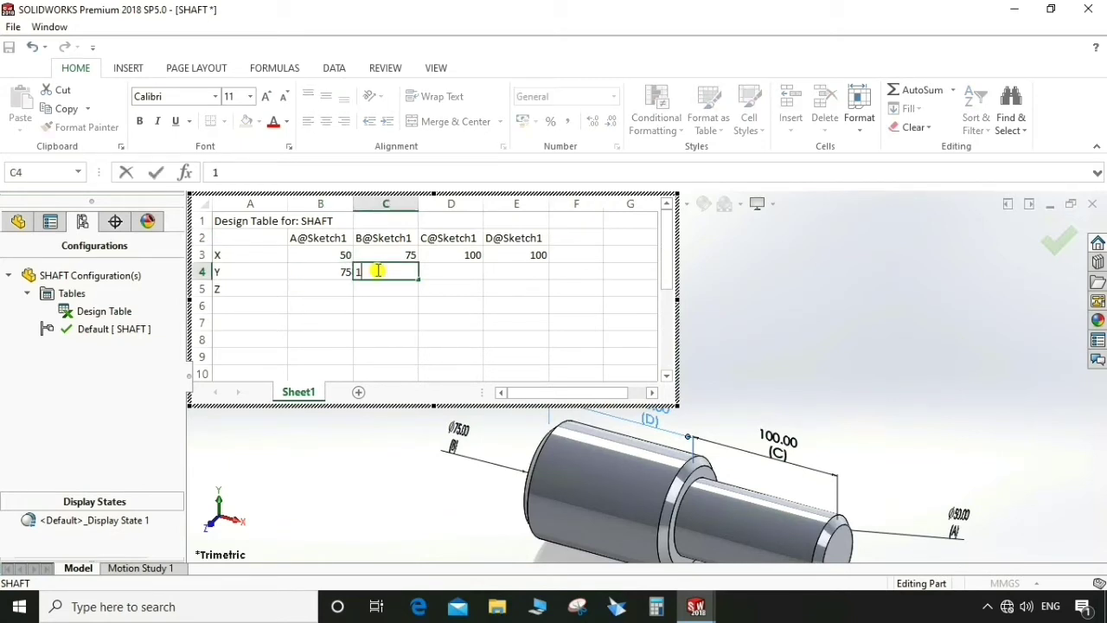
{"action": "type", "text": "00"}
{"action": "left_click", "coordinate": [440, 270]}
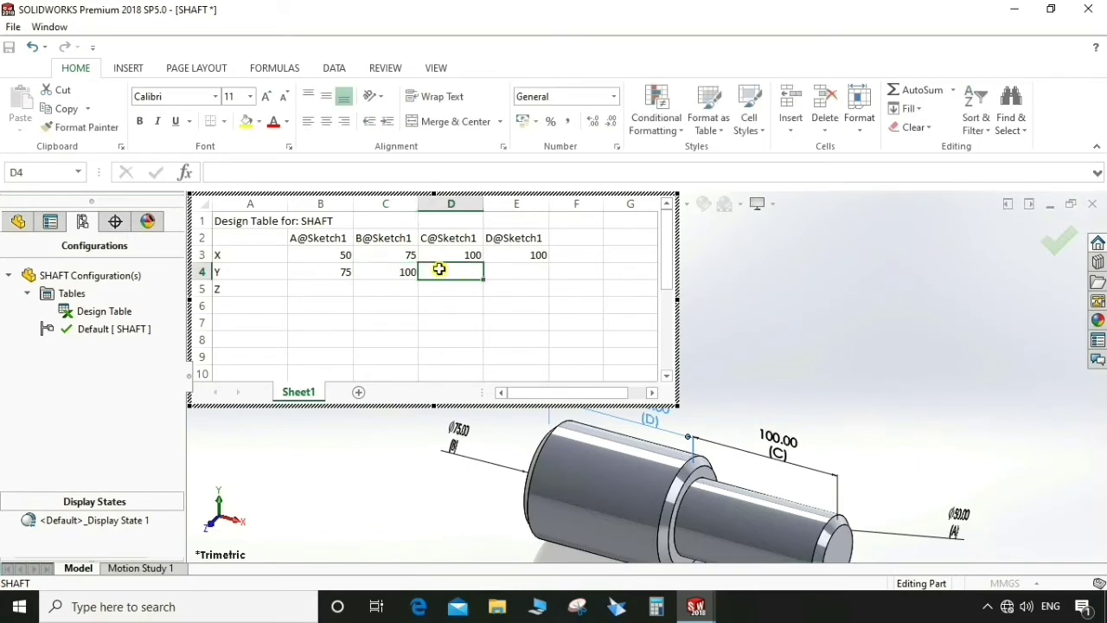
{"action": "type", "text": "125"}
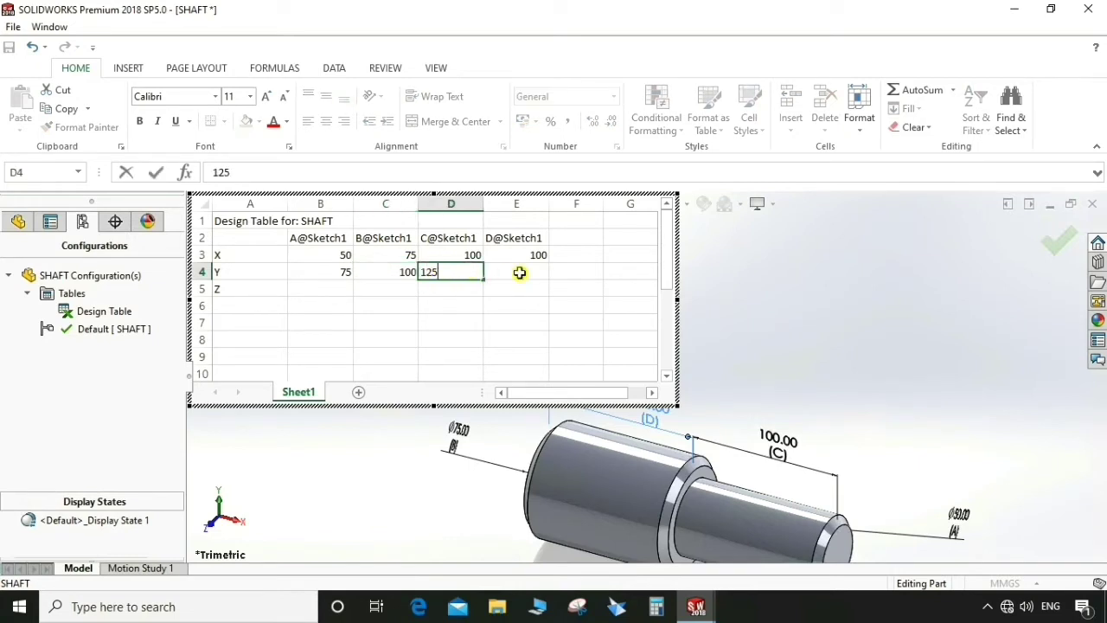
{"action": "left_click", "coordinate": [519, 273]}
{"action": "type", "text": "125"}
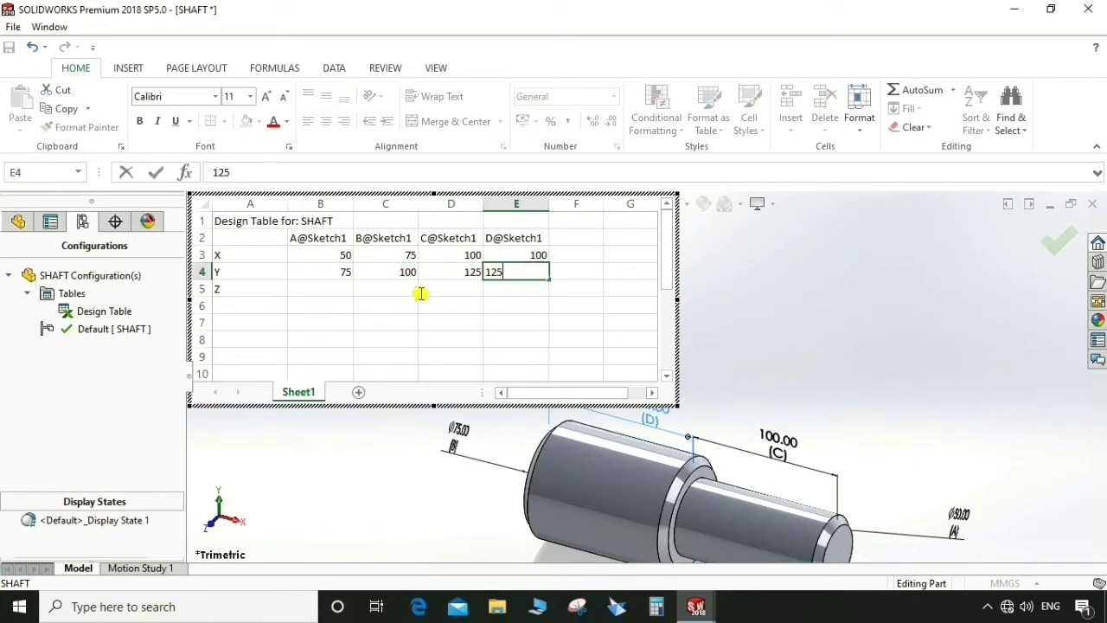
- Fill in configuration Z with A 100, B 125, C 150 and D 150
{"action": "left_click", "coordinate": [343, 289]}
{"action": "type", "text": "1"}
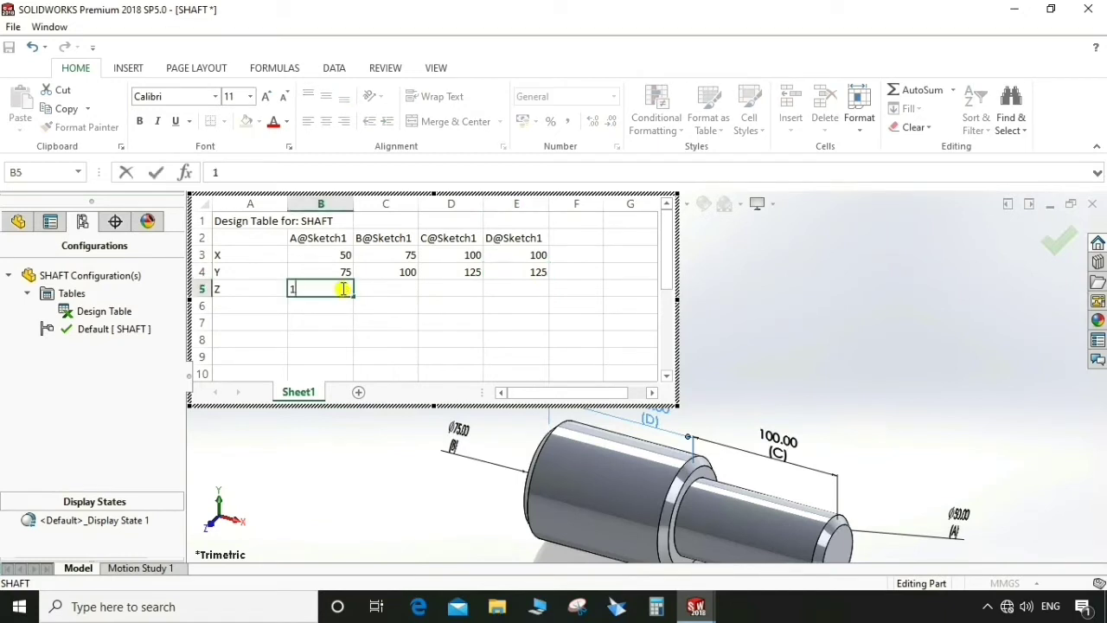
{"action": "type", "text": "00"}
{"action": "left_click", "coordinate": [399, 289]}
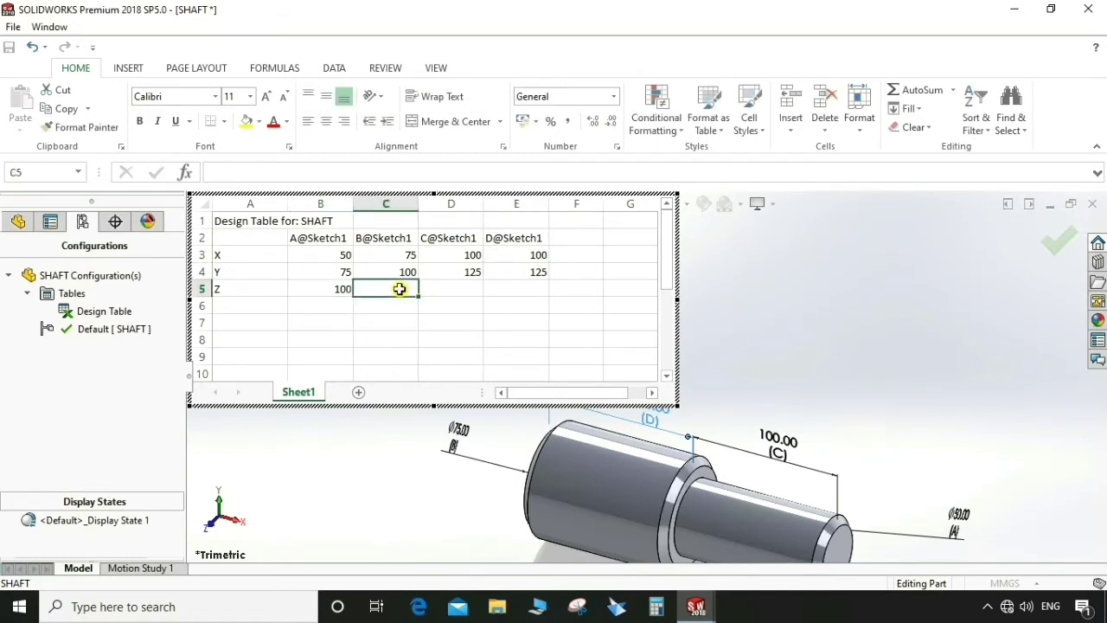
{"action": "type", "text": "125"}
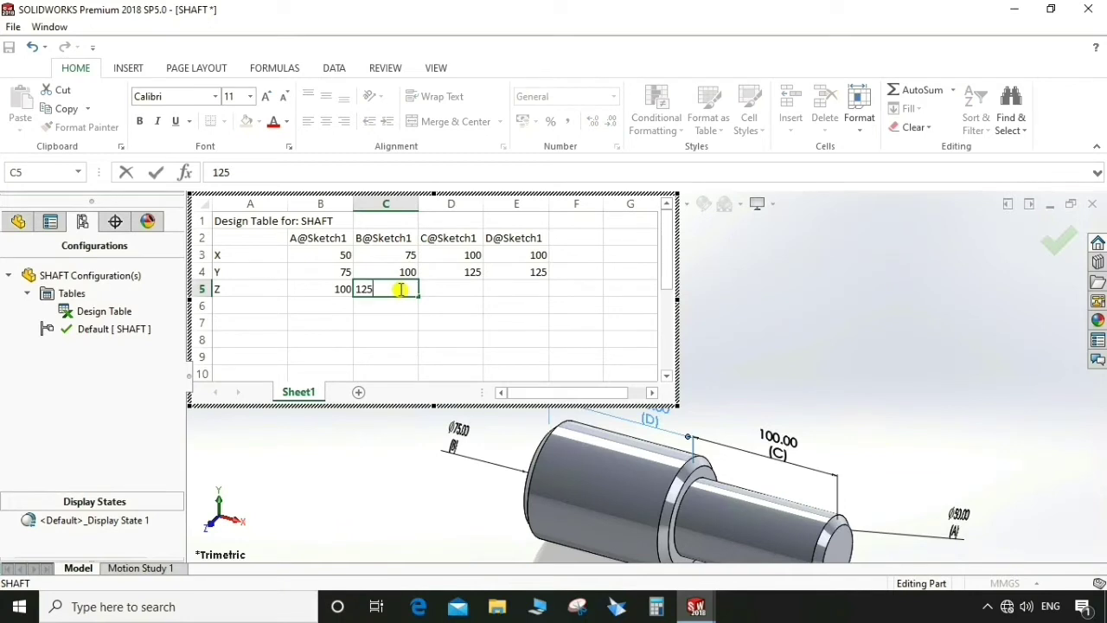
{"action": "left_click", "coordinate": [476, 289]}
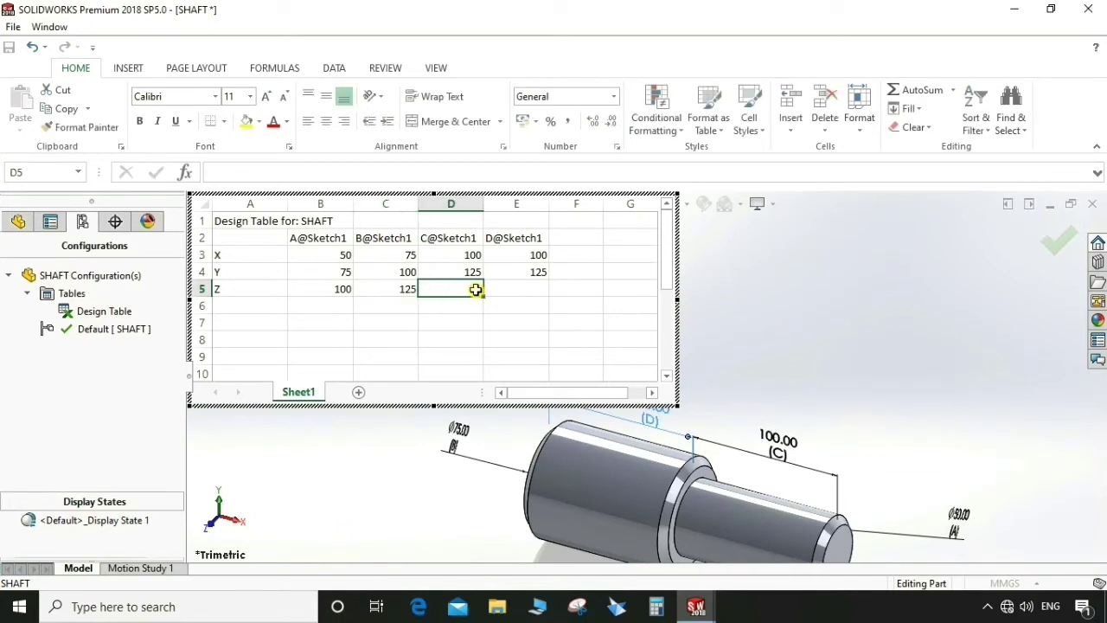
{"action": "type", "text": "15"}
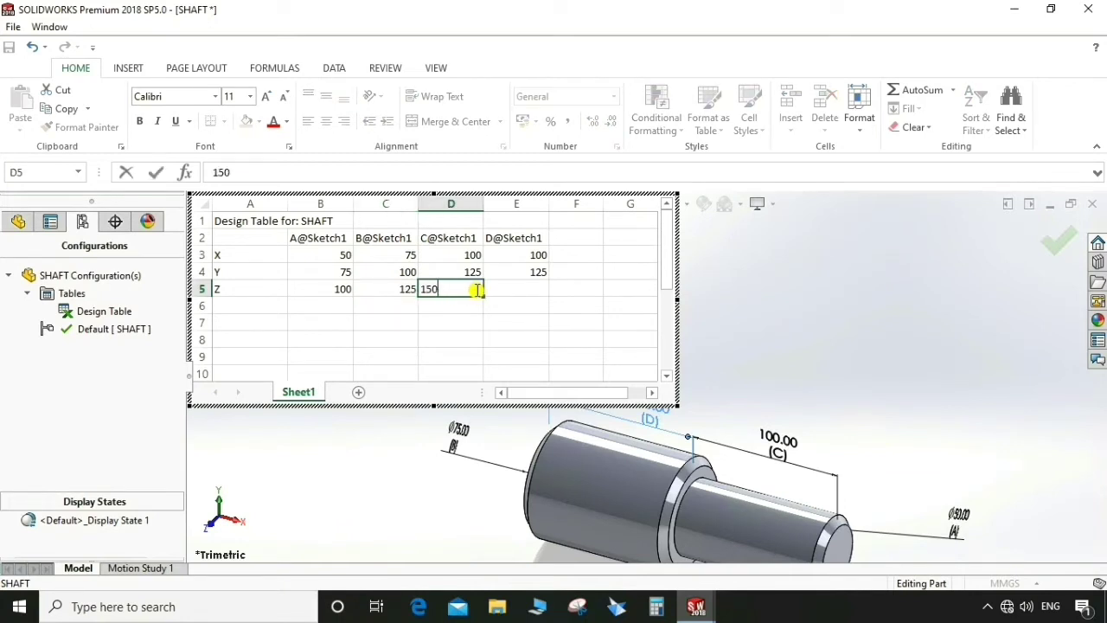
{"action": "type", "text": "0"}
{"action": "left_click", "coordinate": [530, 284]}
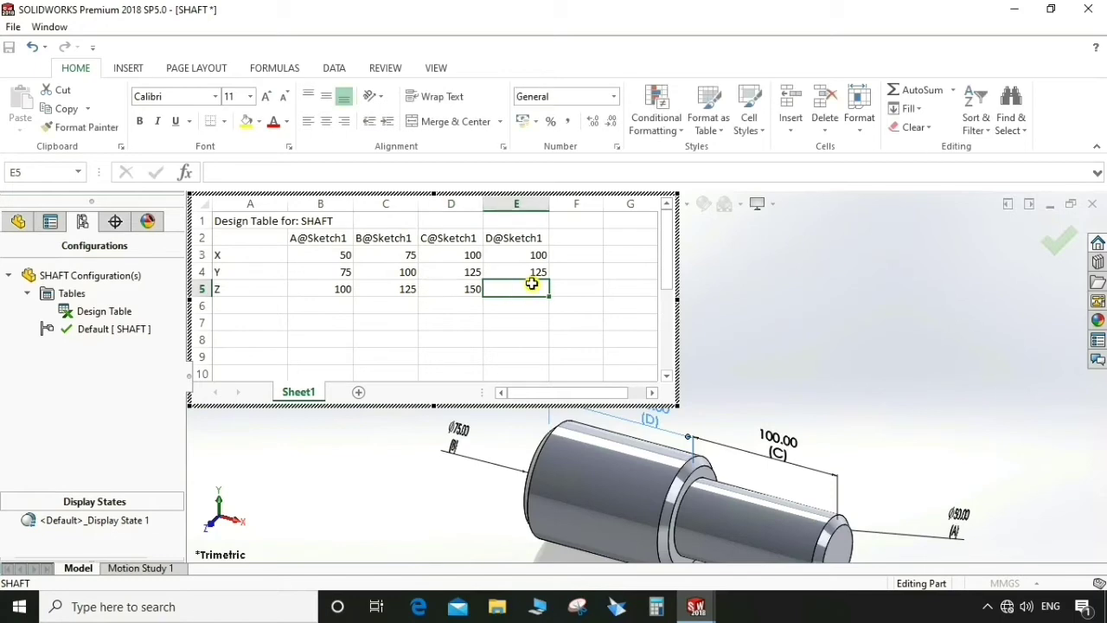
{"action": "type", "text": "150"}
- Close the design table to generate the shaft configurations and activate configuration X
{"action": "left_click", "coordinate": [934, 337]}
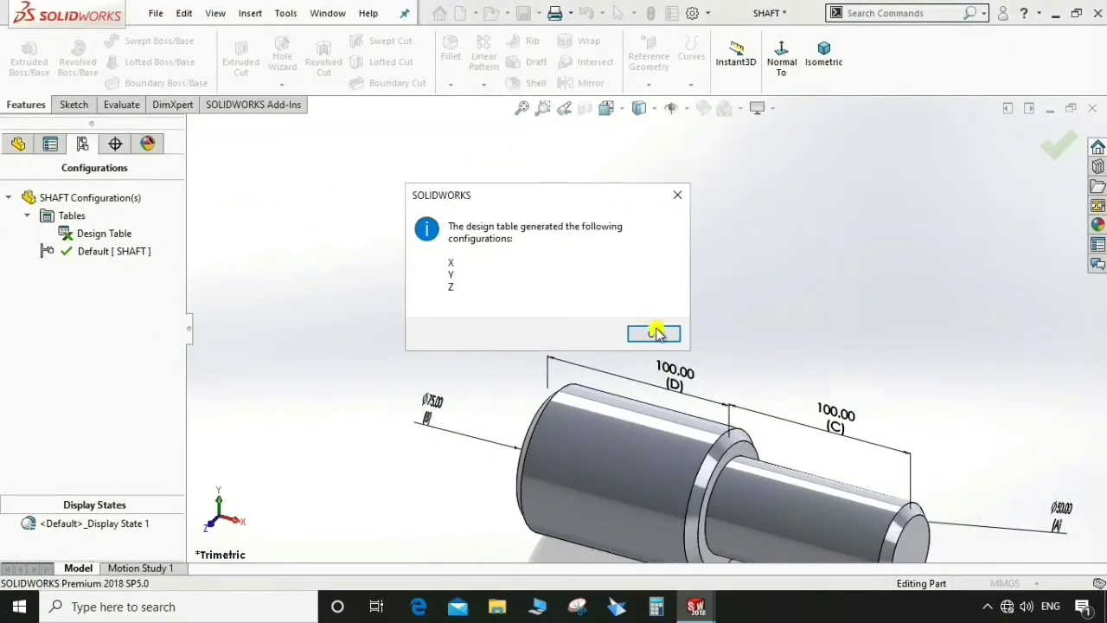
{"action": "left_click", "coordinate": [653, 330]}
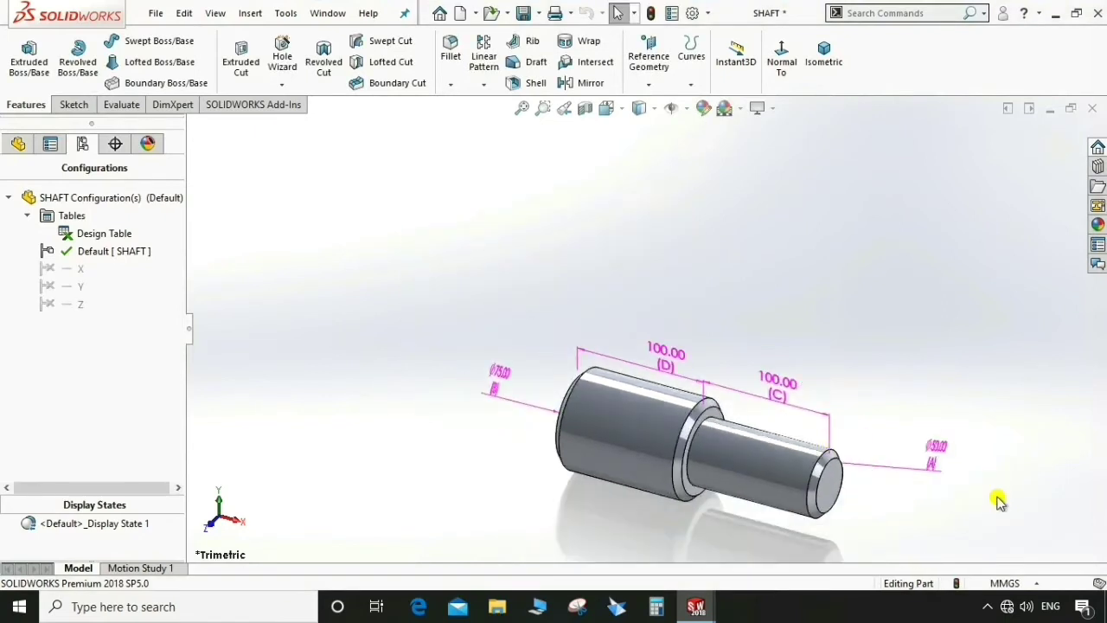
{"action": "double_click", "coordinate": [47, 269]}
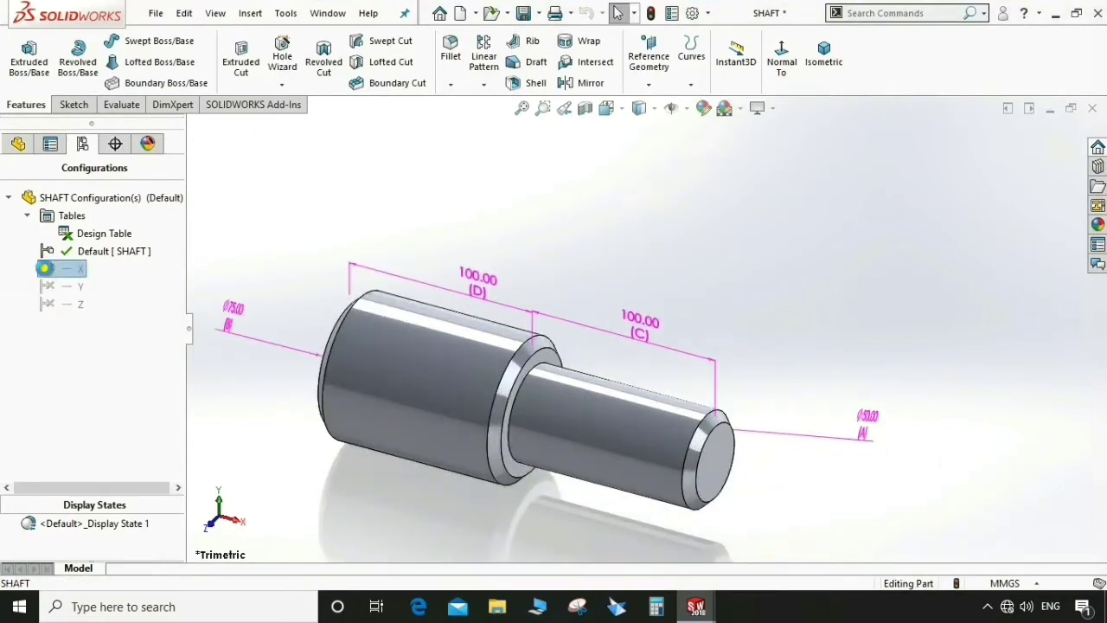
- Cycle through the shaft configurations Y, Z and Default, and save the part with a rebuild
{"action": "double_click", "coordinate": [43, 288]}
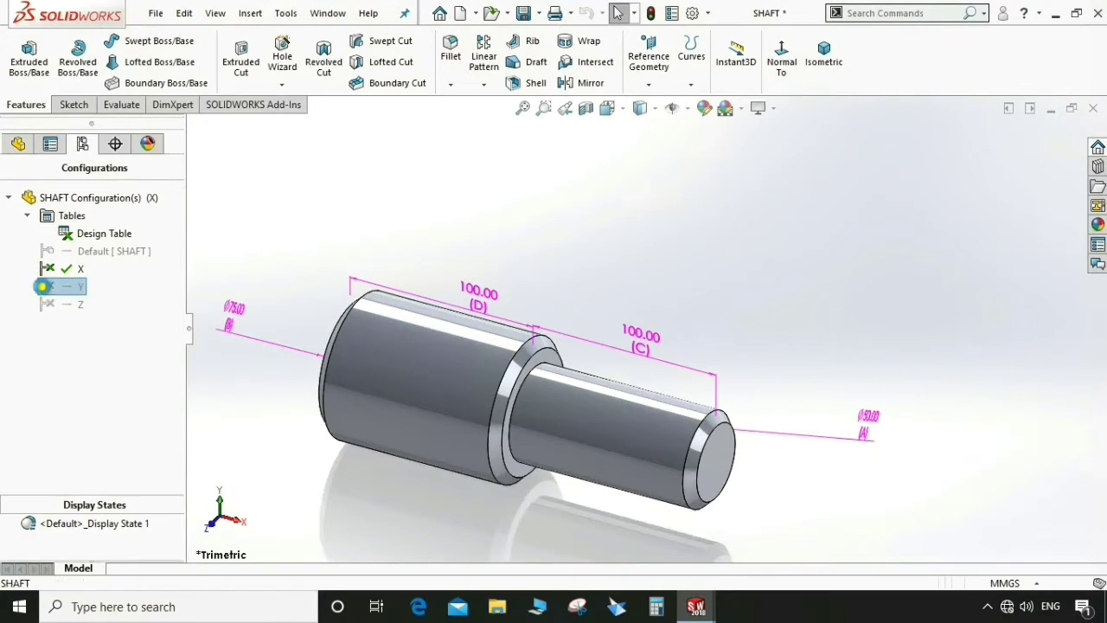
{"action": "double_click", "coordinate": [46, 305]}
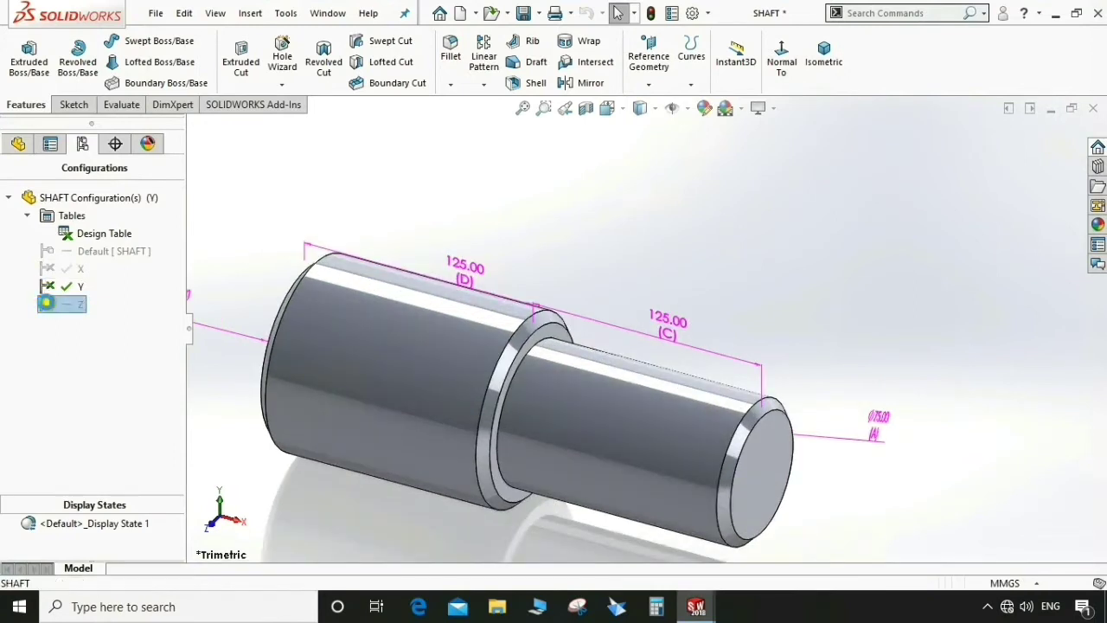
{"action": "double_click", "coordinate": [45, 253]}
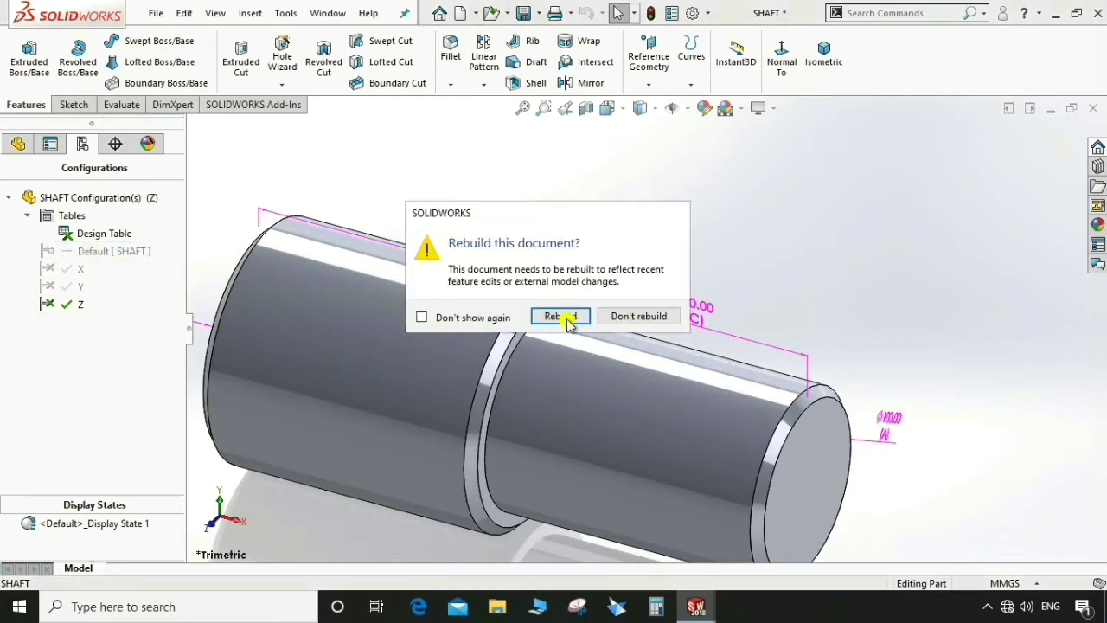
{"action": "left_click", "coordinate": [566, 315]}
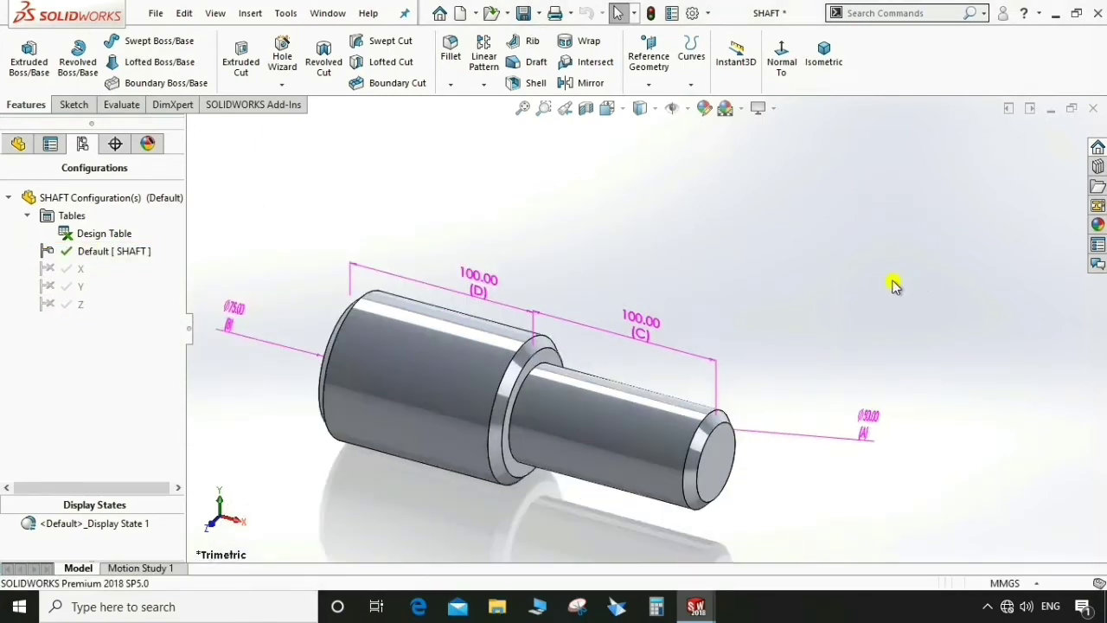
- Hide the feature dimensions displayed on the shaft model
{"action": "left_click", "coordinate": [19, 144]}
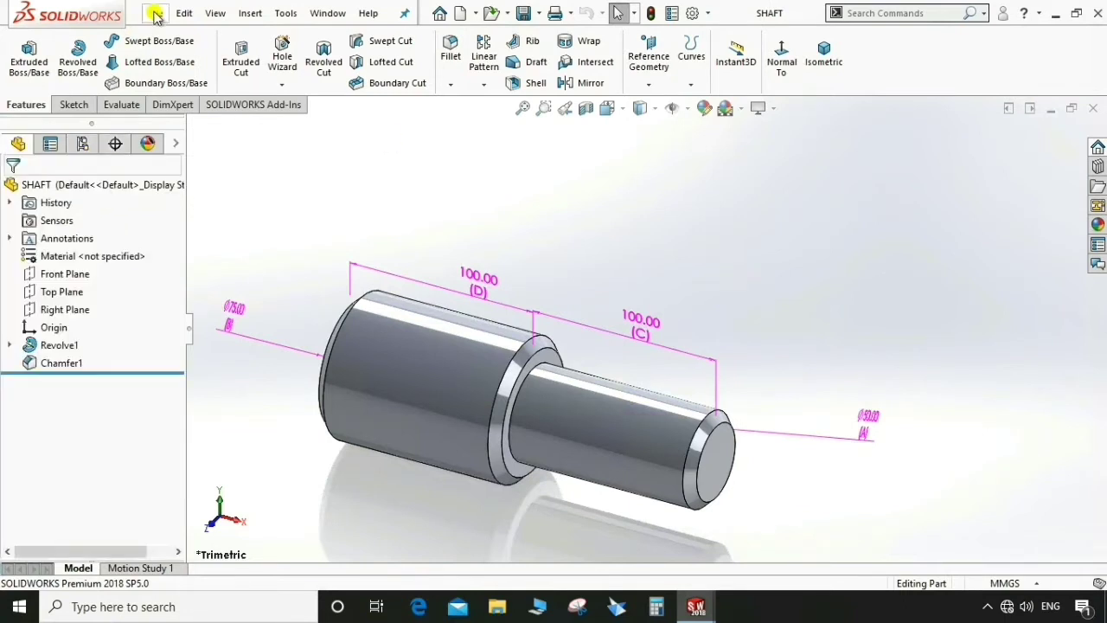
{"action": "right_click", "coordinate": [63, 240]}
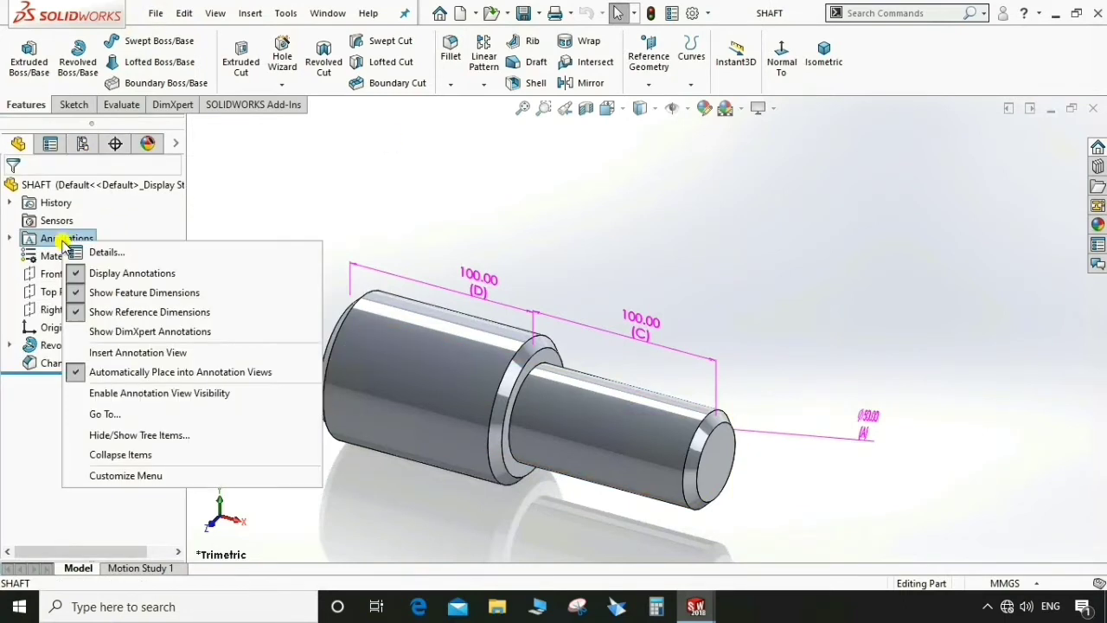
{"action": "left_click", "coordinate": [97, 293]}
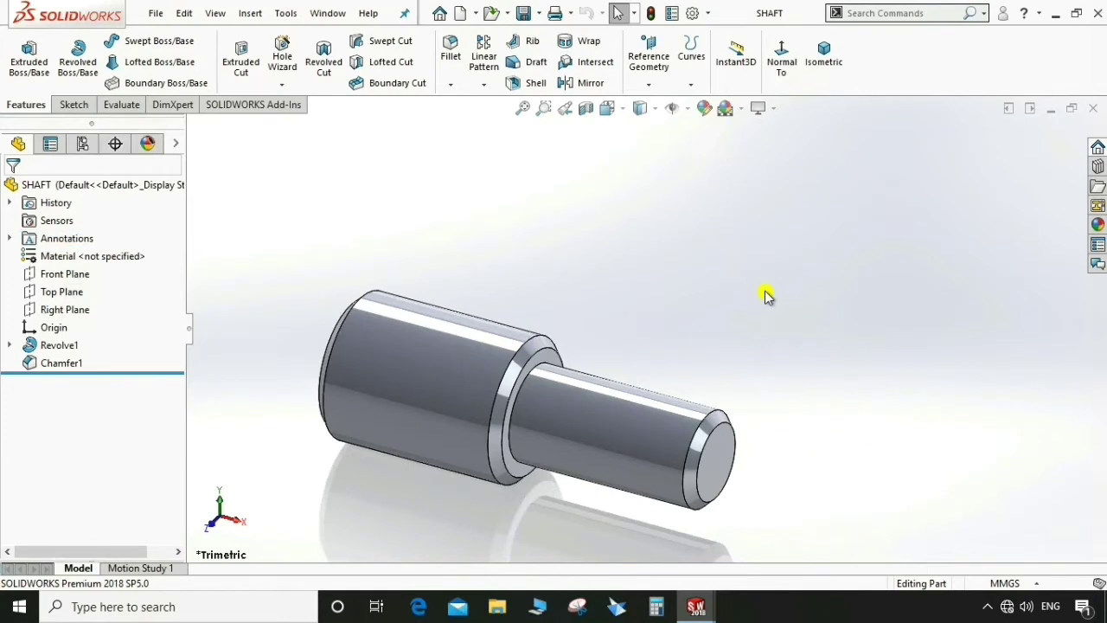
- Create a new assembly document
{"action": "left_click", "coordinate": [156, 14]}
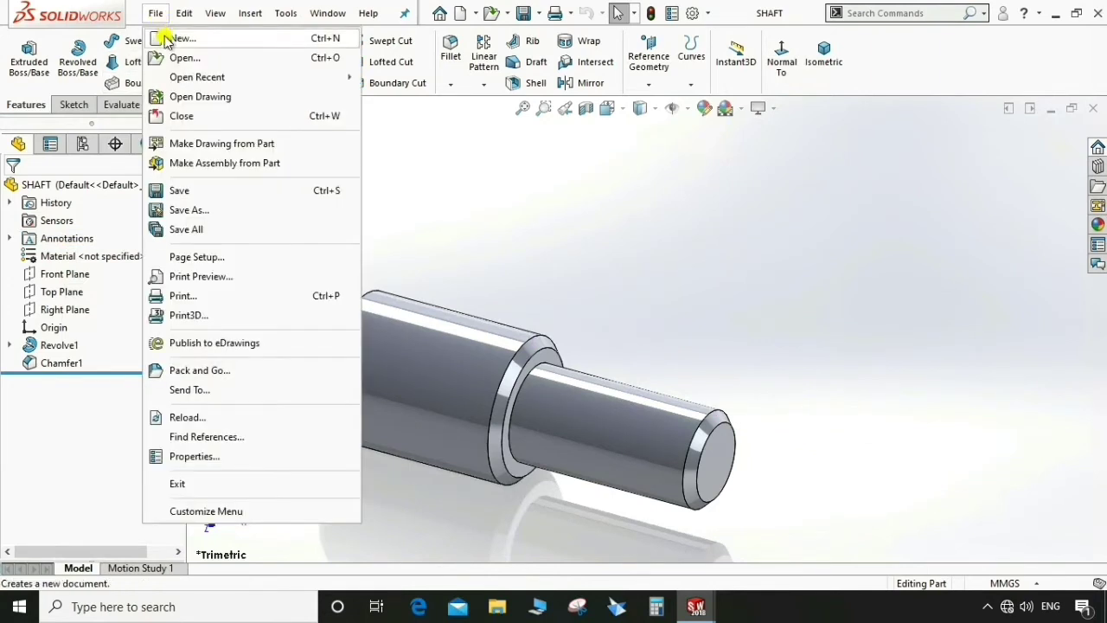
{"action": "left_click", "coordinate": [167, 40]}
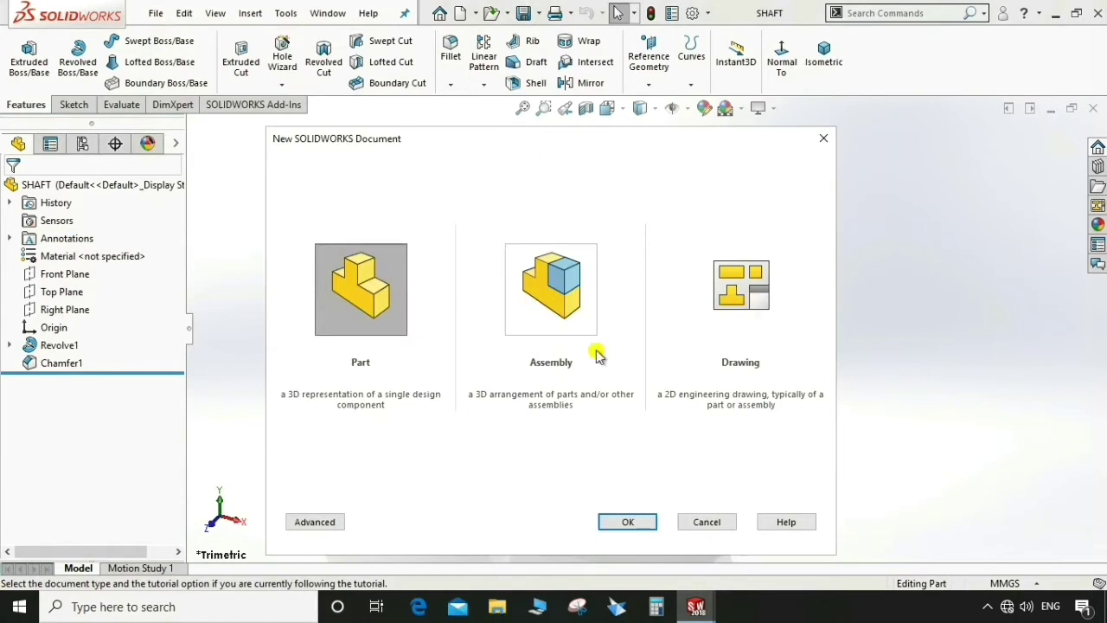
{"action": "left_click", "coordinate": [596, 353]}
{"action": "left_click", "coordinate": [638, 522]}
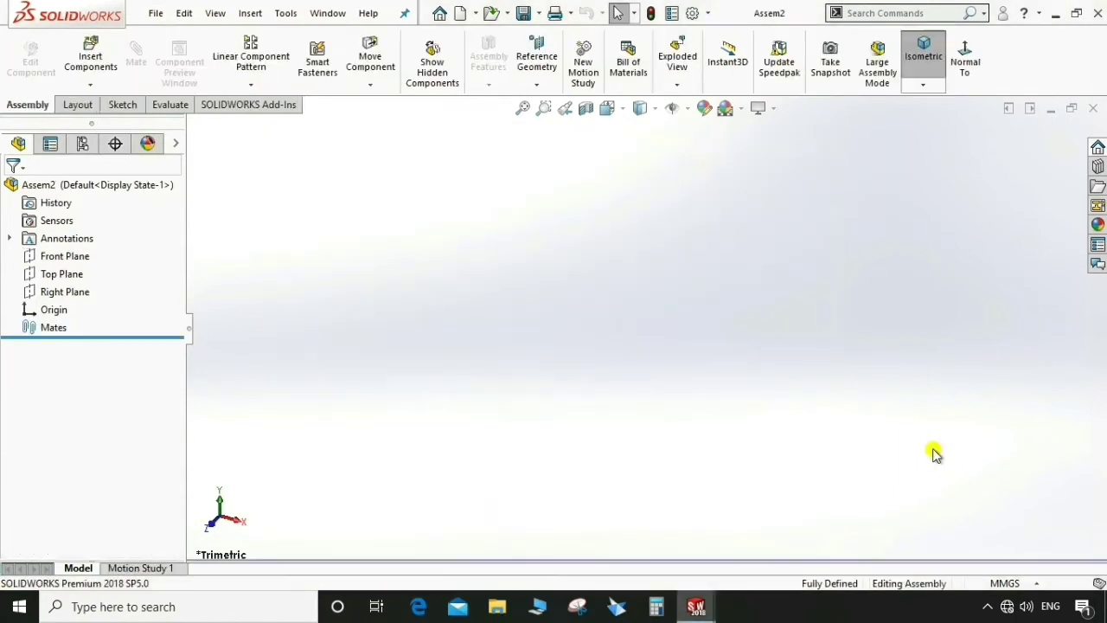
- Insert the FLANGE part in its Default configuration as the fixed first component at the assembly origin
{"action": "left_click", "coordinate": [52, 386]}
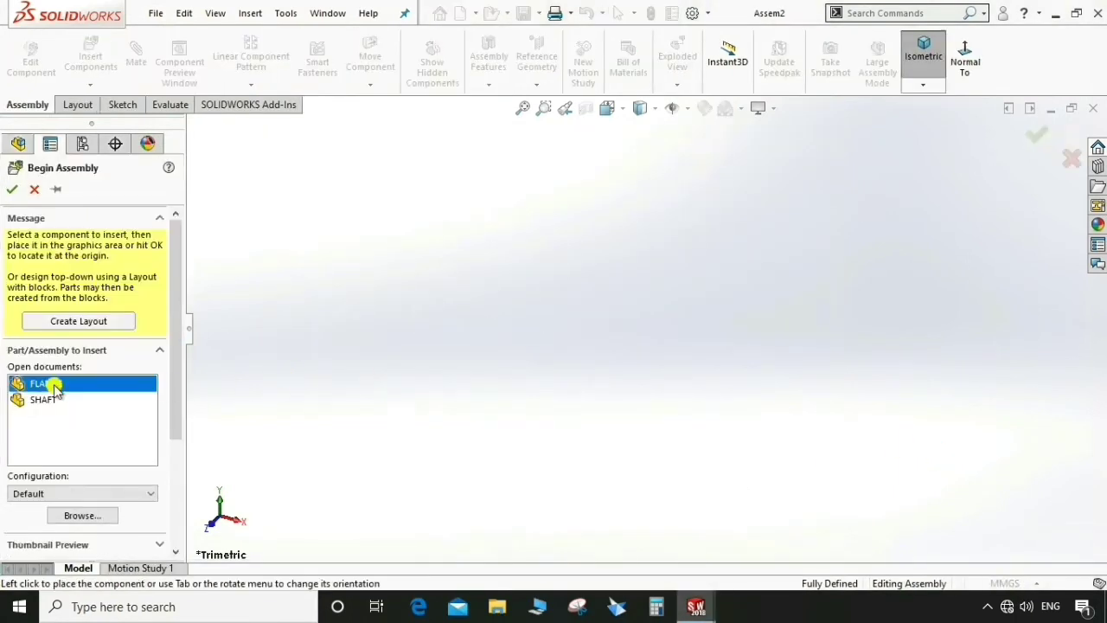
{"action": "left_click", "coordinate": [576, 366]}
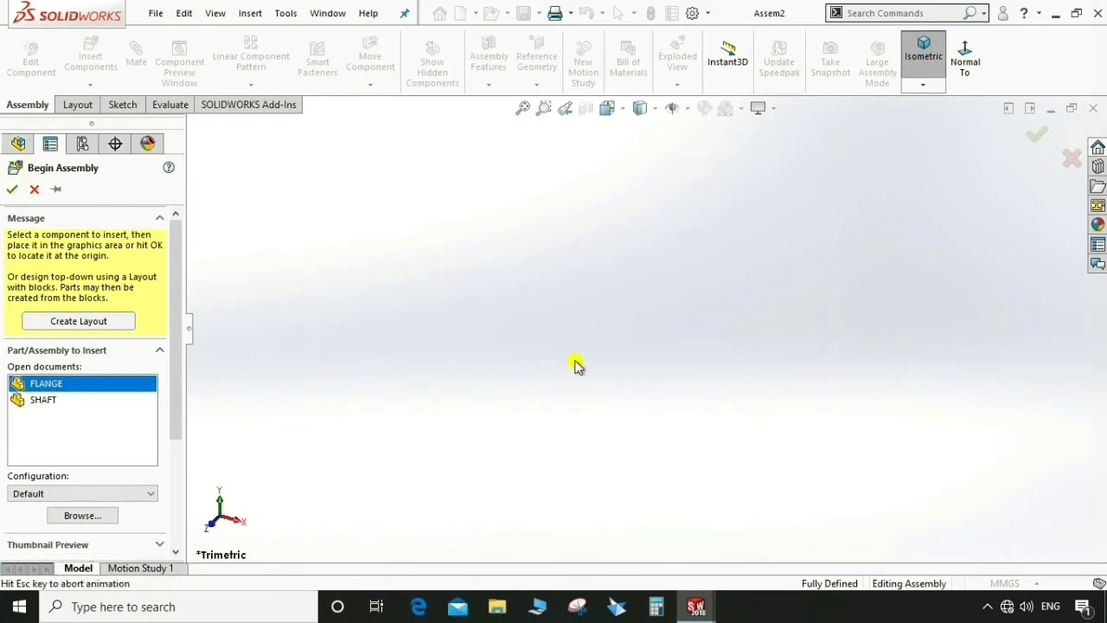
{"action": "left_click", "coordinate": [12, 189]}
{"action": "left_click", "coordinate": [750, 369]}
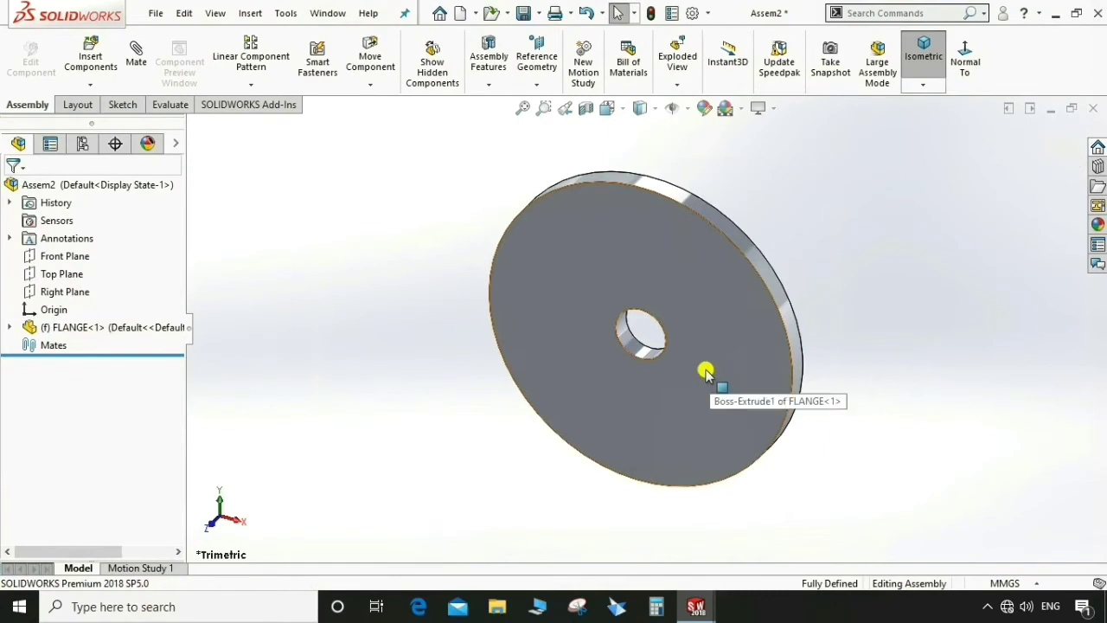
- Insert the SHAFT part in its Default configuration and place it beside the flange
{"action": "left_click", "coordinate": [91, 54]}
{"action": "left_click", "coordinate": [47, 385]}
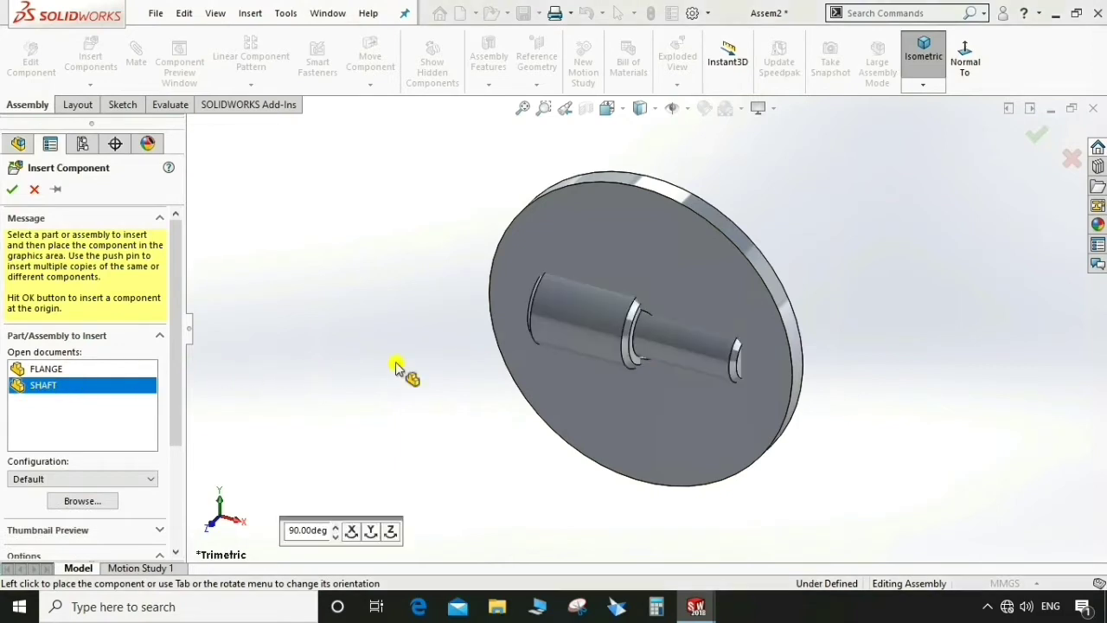
{"action": "left_click", "coordinate": [12, 188]}
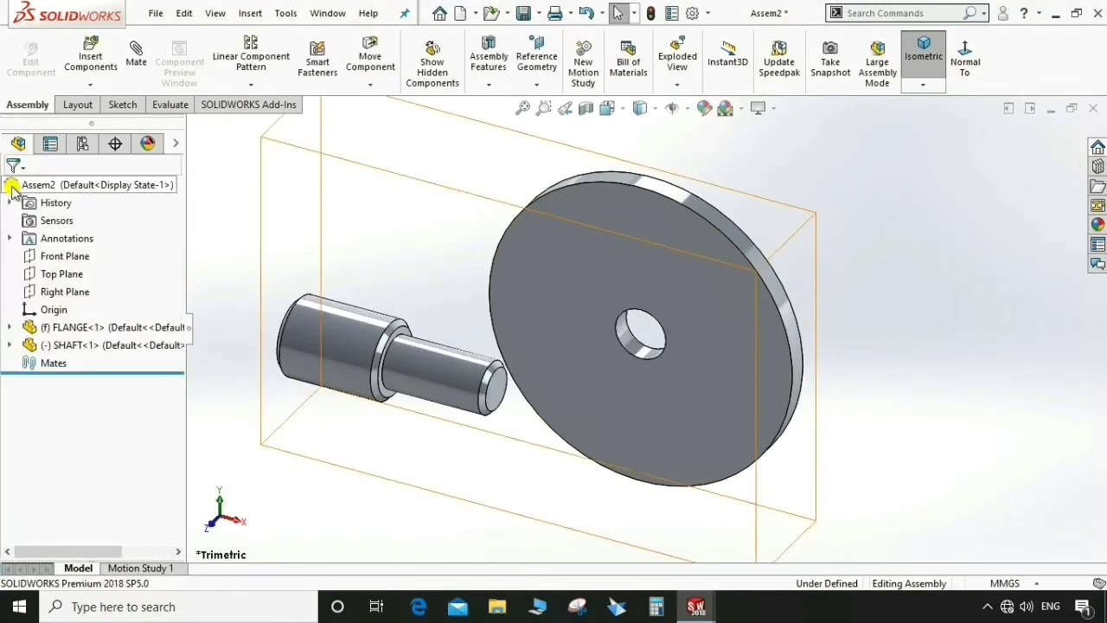
{"action": "left_click", "coordinate": [238, 396]}
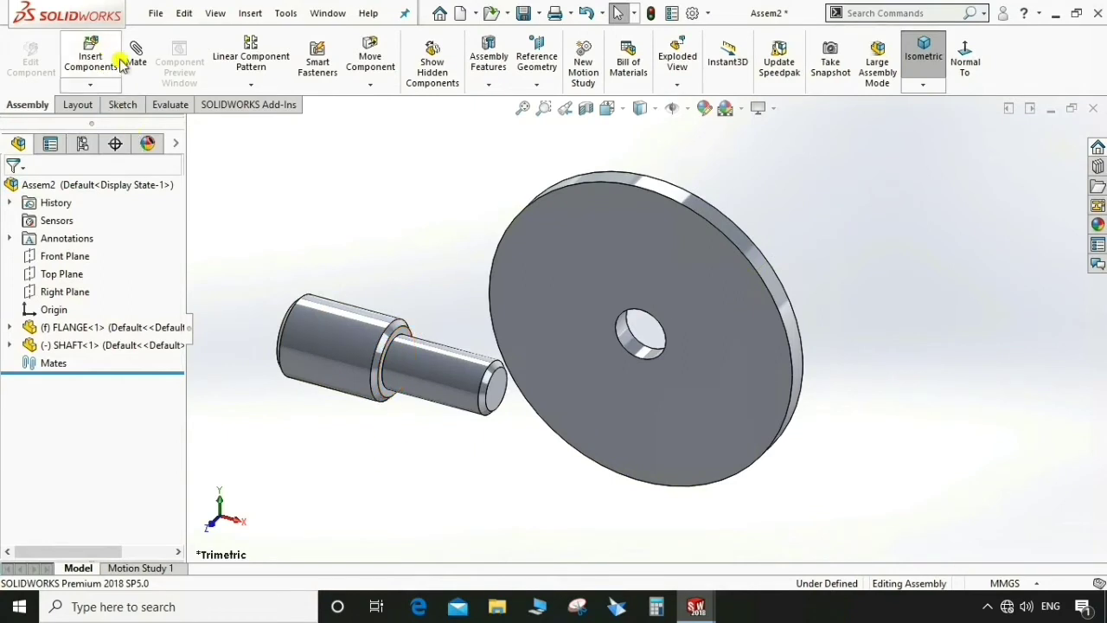
- Add a coincident mate between the shaft's shoulder face and the flange's flat back face
{"action": "left_click", "coordinate": [136, 54]}
{"action": "scroll", "coordinate": [391, 395], "scroll_direction": "down", "scroll_amount": 2}
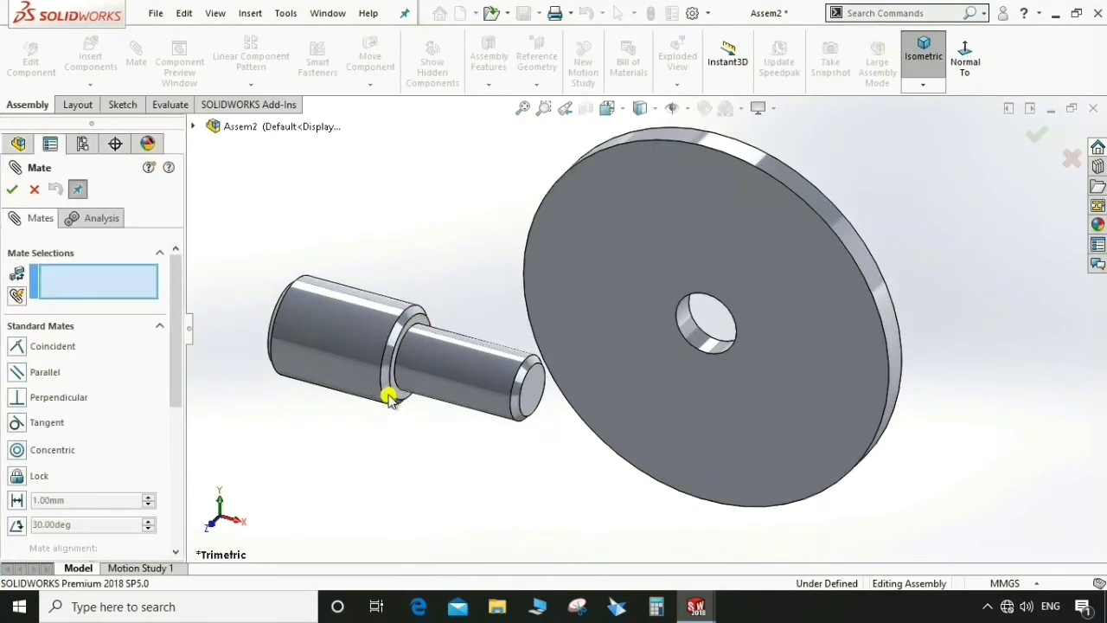
{"action": "left_click", "coordinate": [398, 390]}
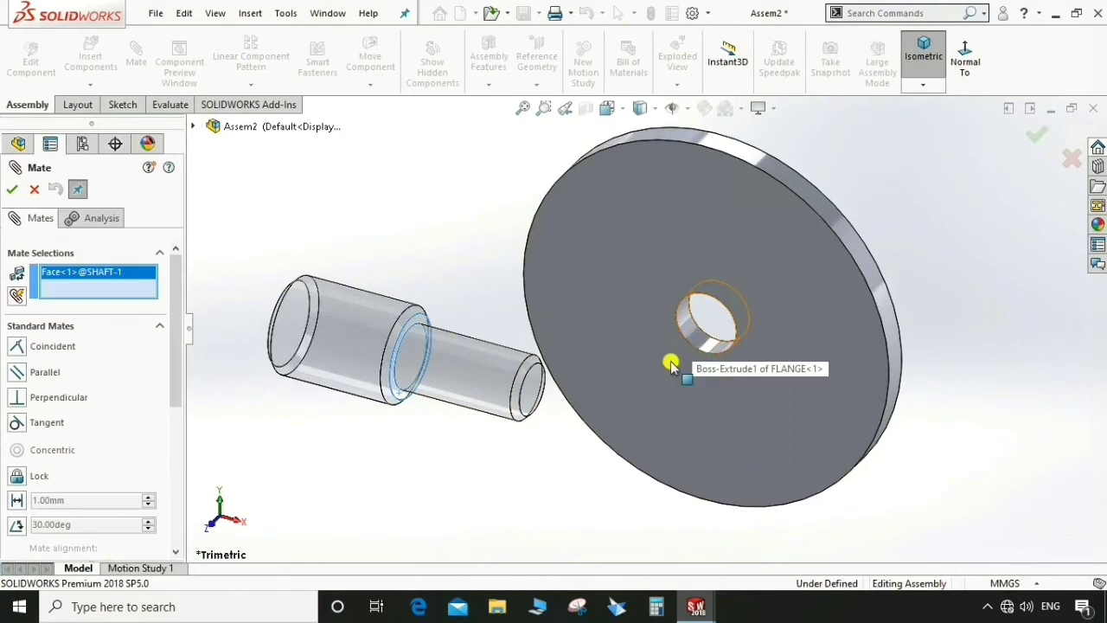
{"action": "middle_click_drag", "start_coordinate": [652, 375], "coordinate": [718, 387]}
{"action": "left_click", "coordinate": [718, 387]}
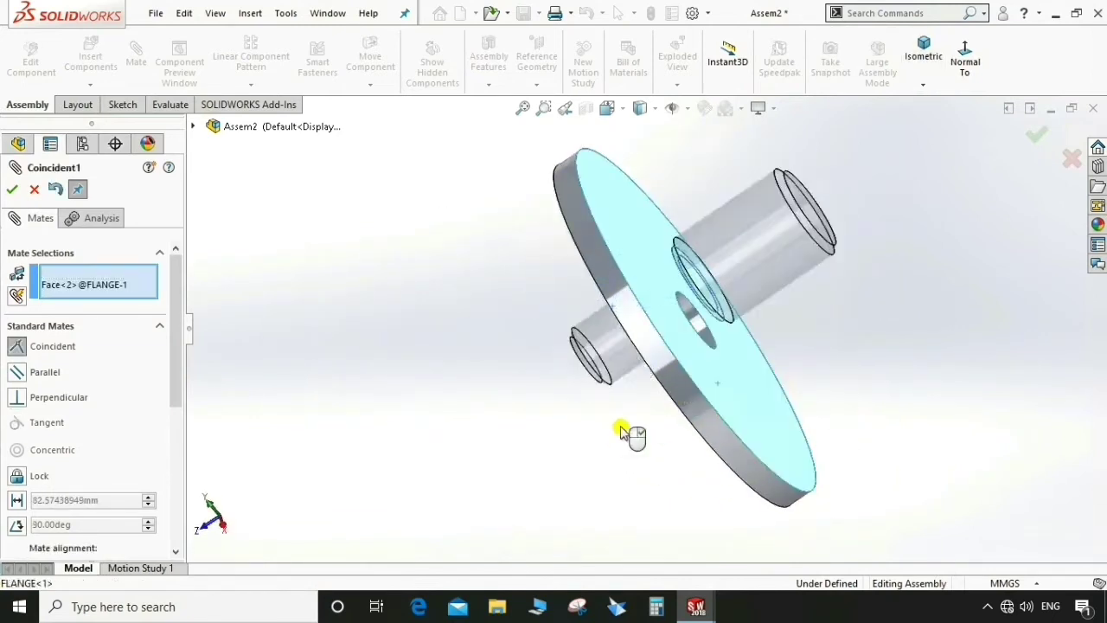
{"action": "left_click", "coordinate": [796, 460]}
{"action": "key", "text": "ctrl+7"}
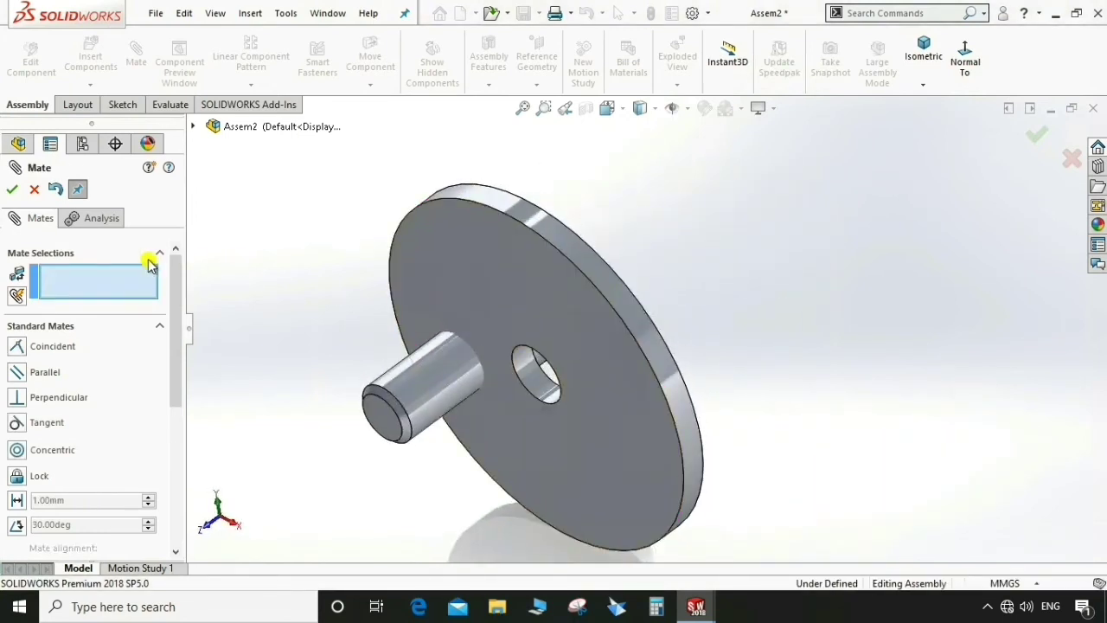
- Add a concentric mate between the thinner shaft cylinder and the flange's centre hole, and finish mating in isometric view
{"action": "left_click", "coordinate": [423, 380]}
{"action": "left_click", "coordinate": [535, 387]}
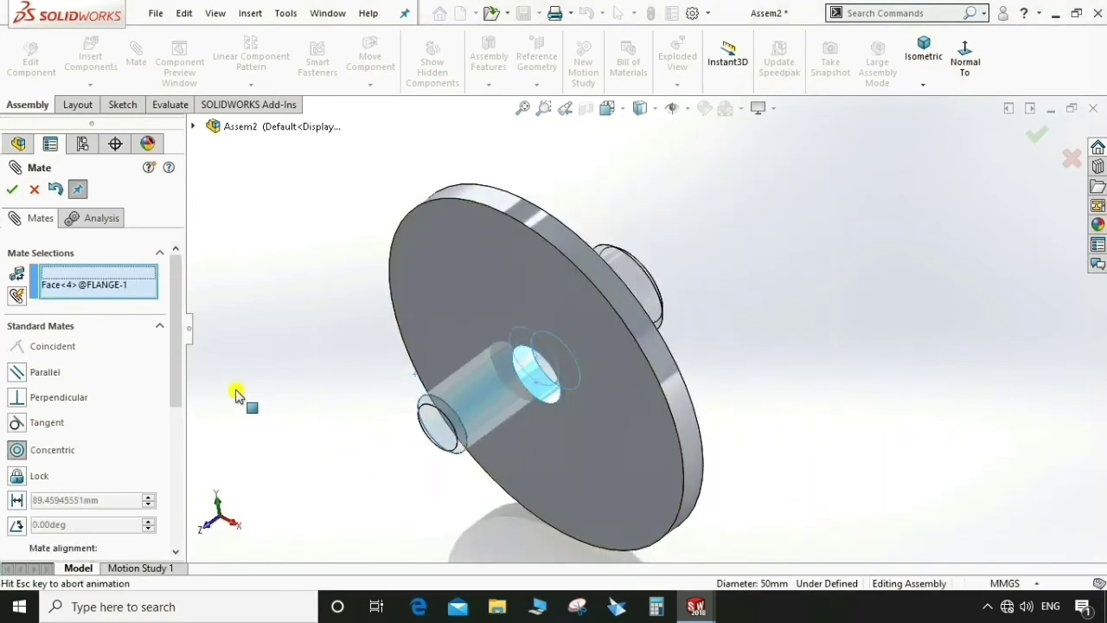
{"action": "left_click", "coordinate": [12, 189]}
{"action": "left_click", "coordinate": [924, 51]}
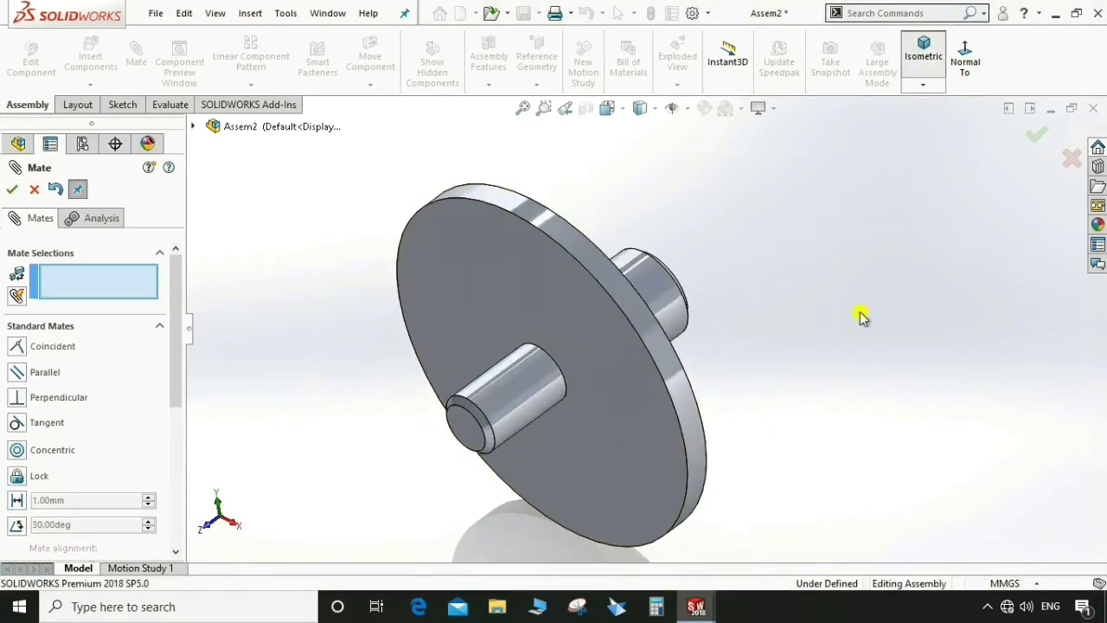
{"action": "left_click", "coordinate": [13, 189]}
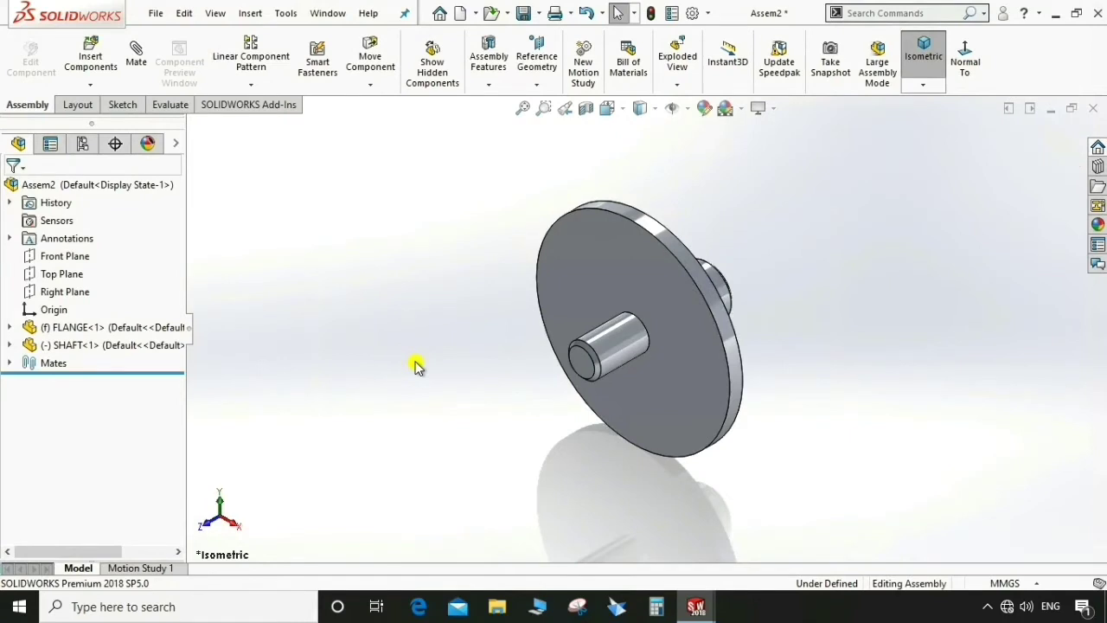
- Save the assembly as XYZ in the COG folder
{"action": "key", "text": "ctrl+s"}
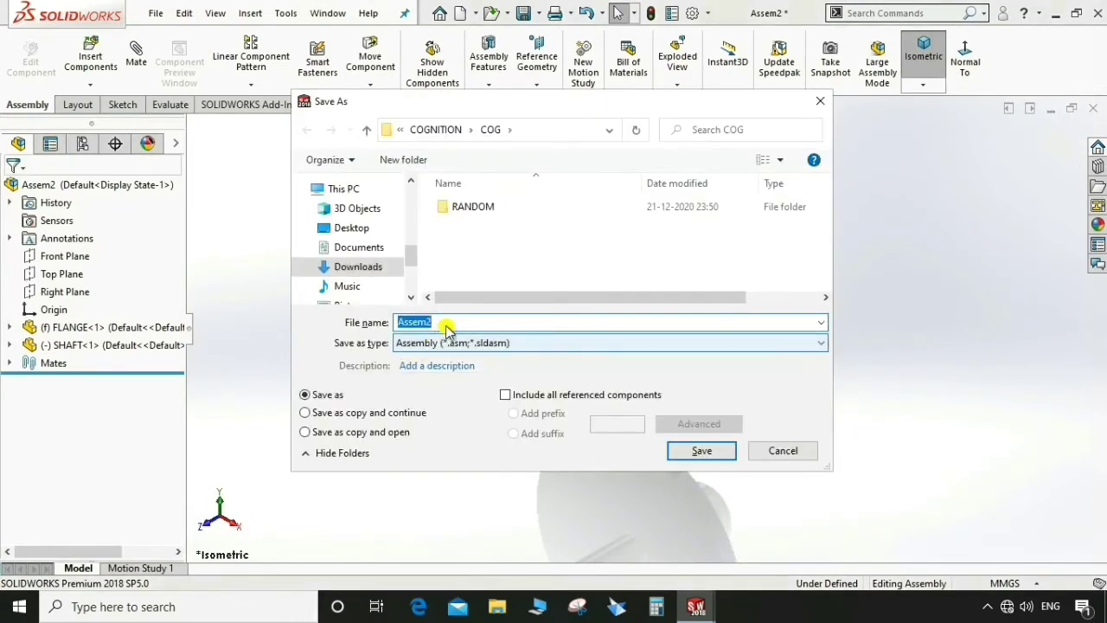
{"action": "type", "text": "X"}
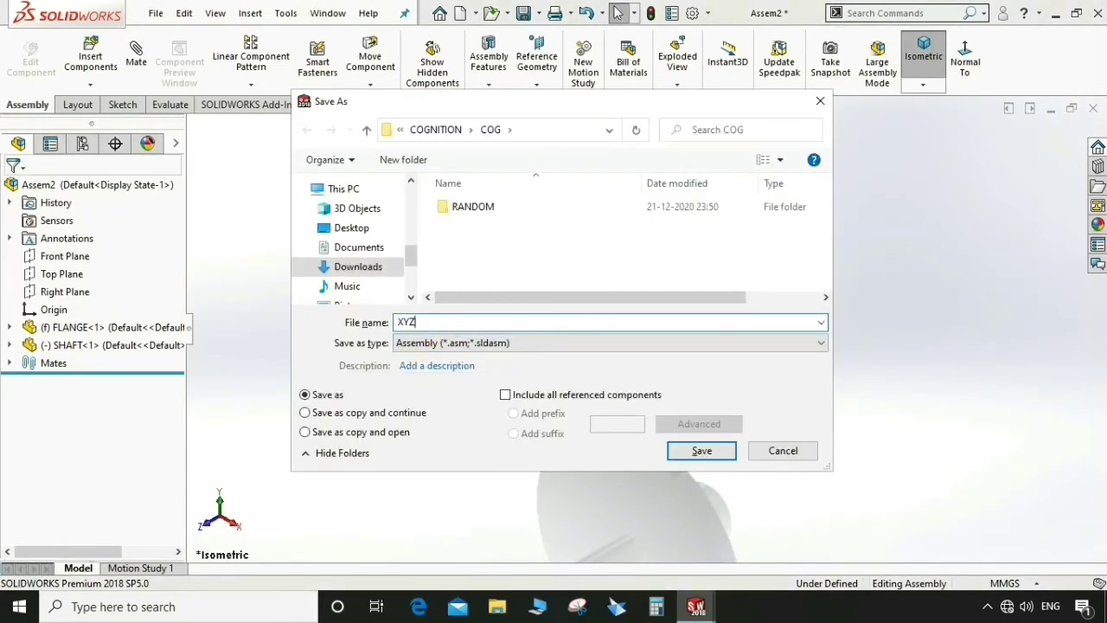
{"action": "type", "text": "YZ"}
{"action": "left_click", "coordinate": [699, 450]}
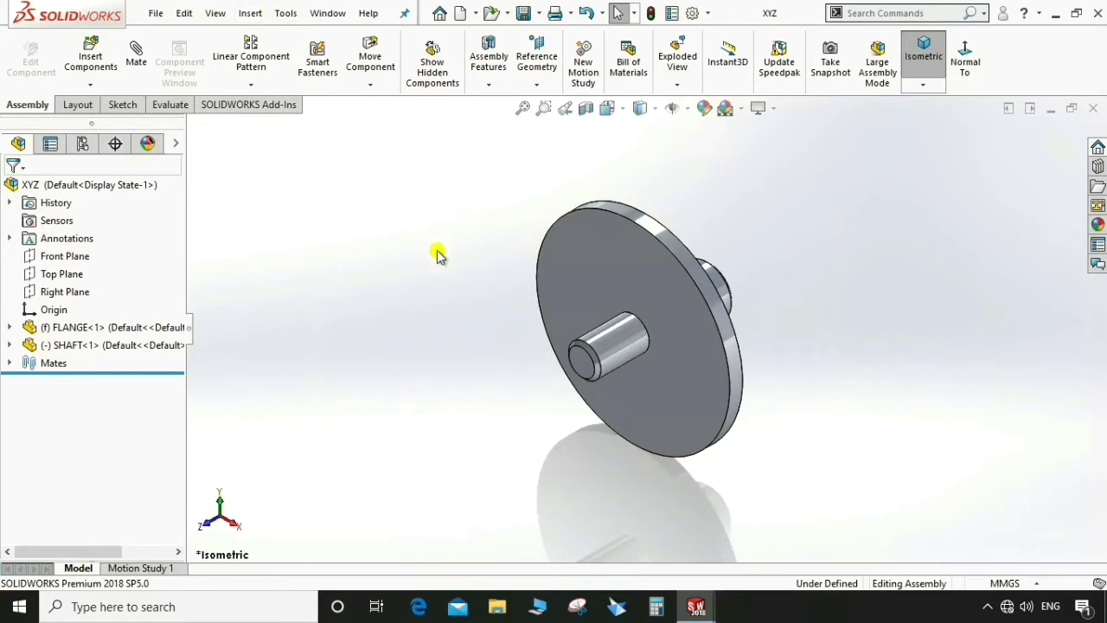
- Insert an auto-created design table into the assembly, allowing model edits to update it
{"action": "left_click", "coordinate": [251, 14]}
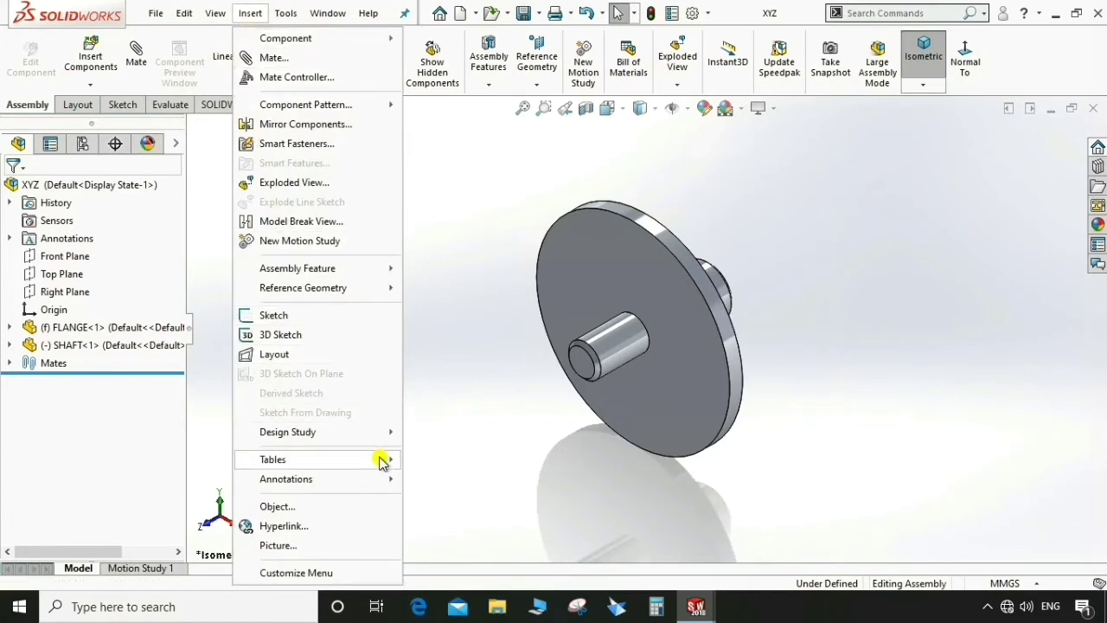
{"action": "mouse_move", "coordinate": [383, 459]}
{"action": "left_click", "coordinate": [436, 482]}
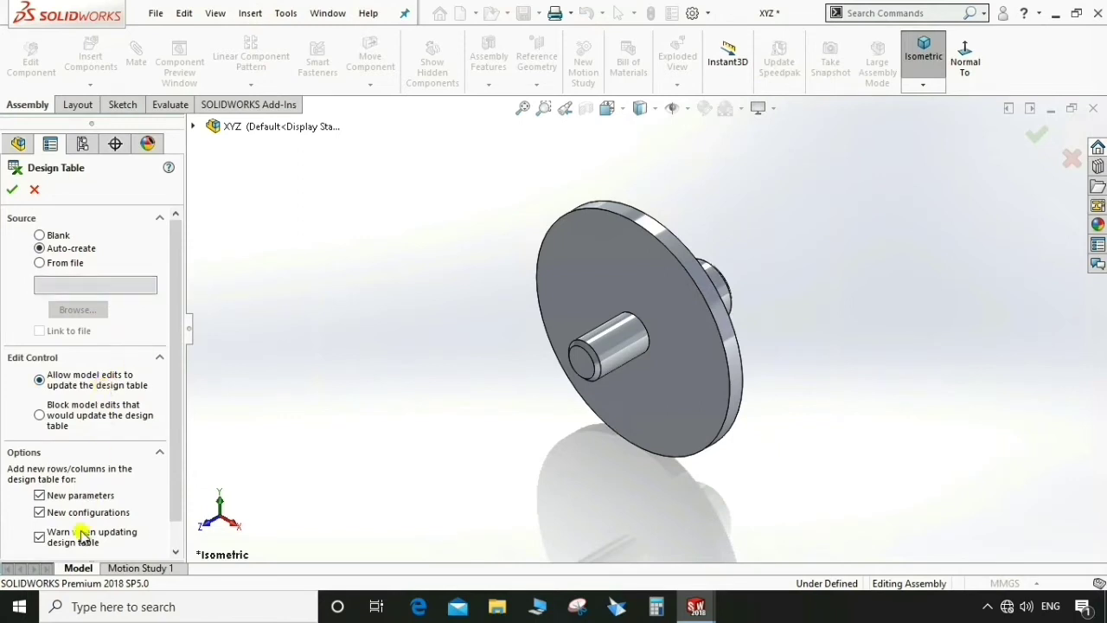
{"action": "left_click", "coordinate": [12, 190]}
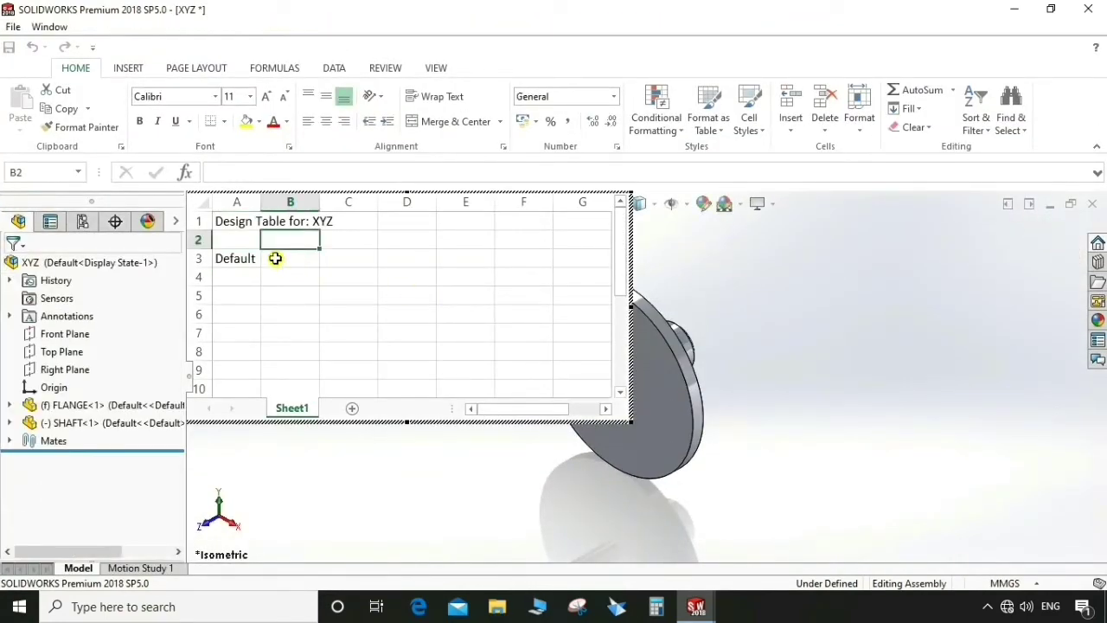
- Name the assembly configurations XX, YY and ZZ in cells A3 to A5, overwriting the Default entry
{"action": "left_click", "coordinate": [243, 258]}
{"action": "type", "text": "XX"}
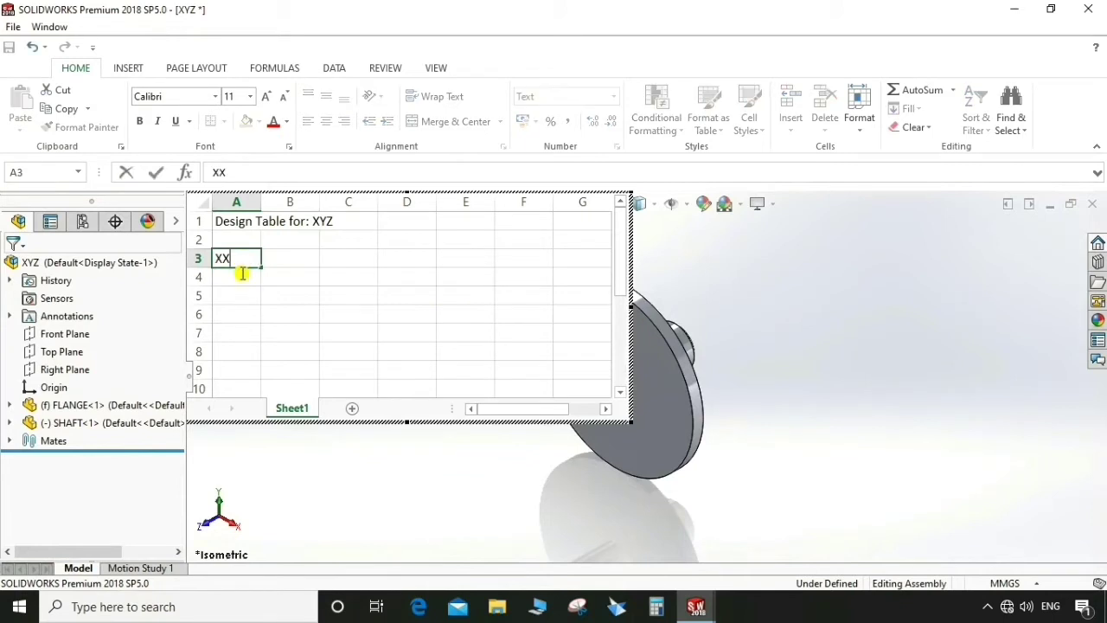
{"action": "key", "text": "Return"}
{"action": "type", "text": "YY"}
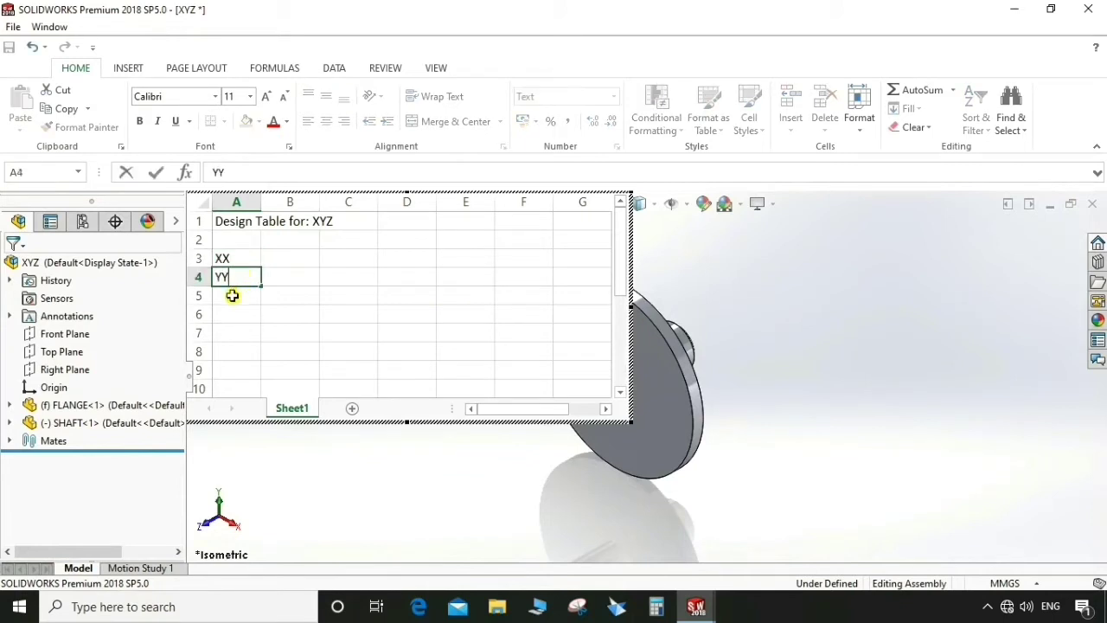
{"action": "key", "text": "Return"}
{"action": "type", "text": "ZZ"}
- Enter the flange configuration parameter $configuration@FLANGE<1> as the column header in cell B2
{"action": "left_click", "coordinate": [287, 244]}
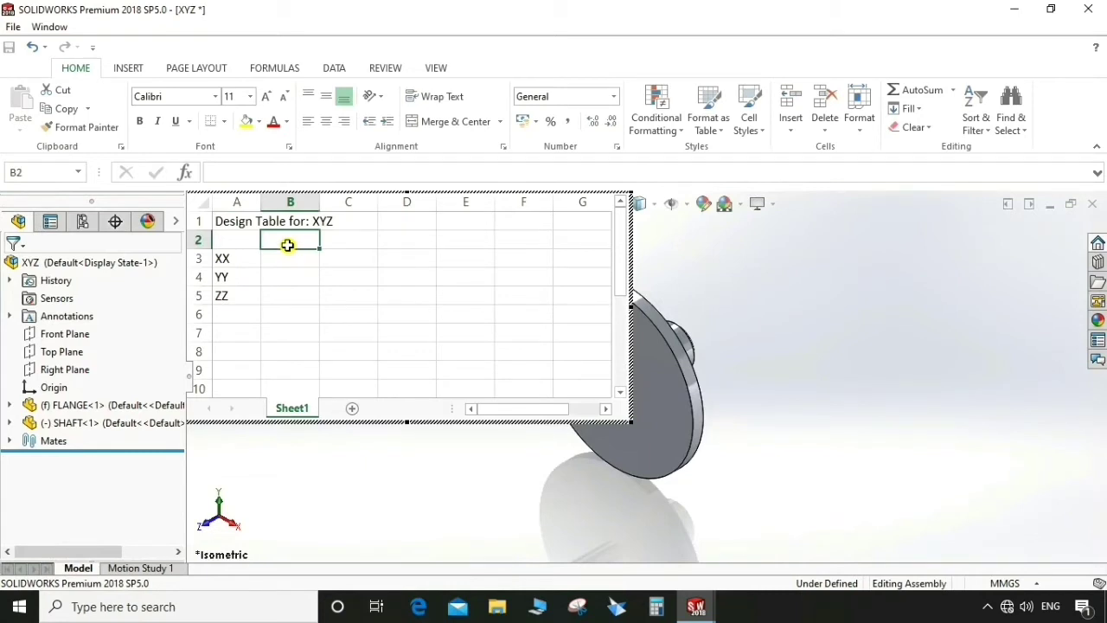
{"action": "type", "text": "$configuration@FLANGE<1>"}
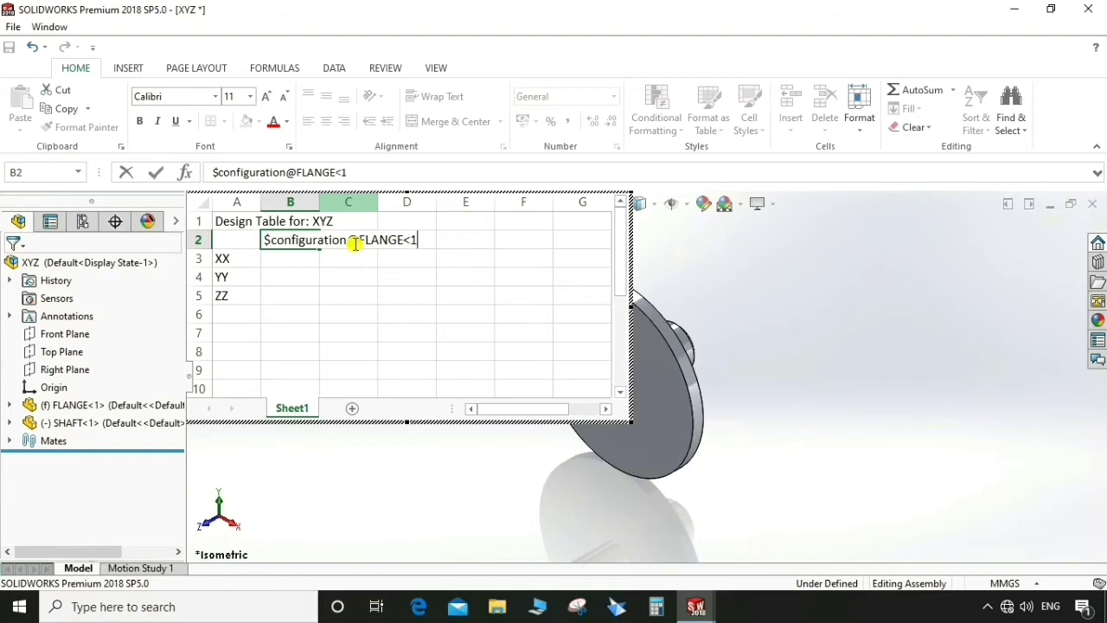
{"action": "left_click", "coordinate": [401, 297]}
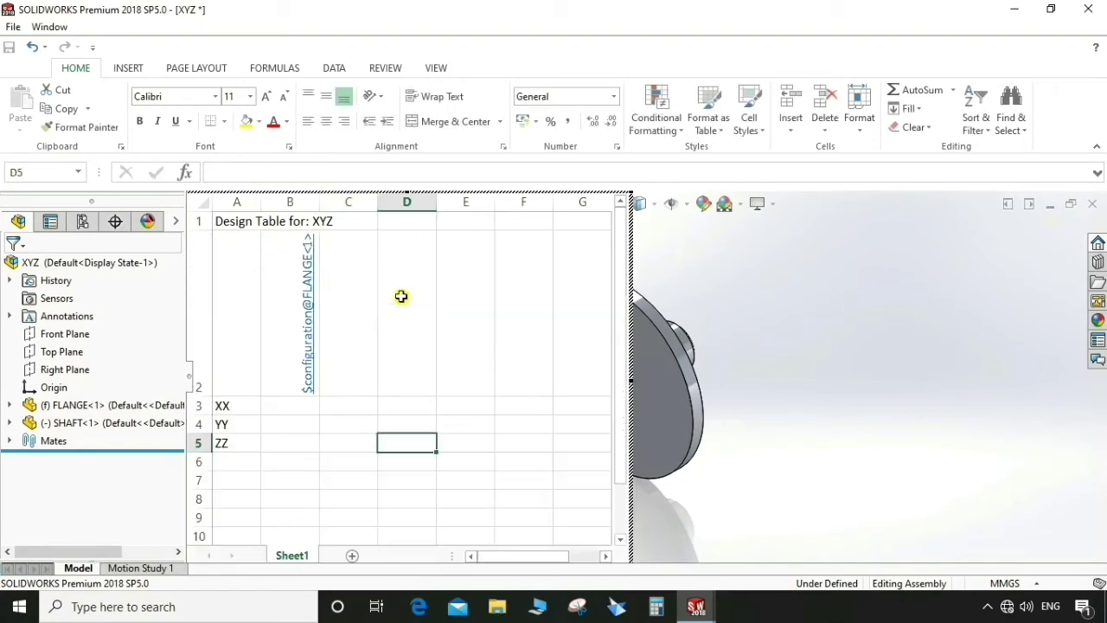
{"action": "left_click", "coordinate": [305, 343]}
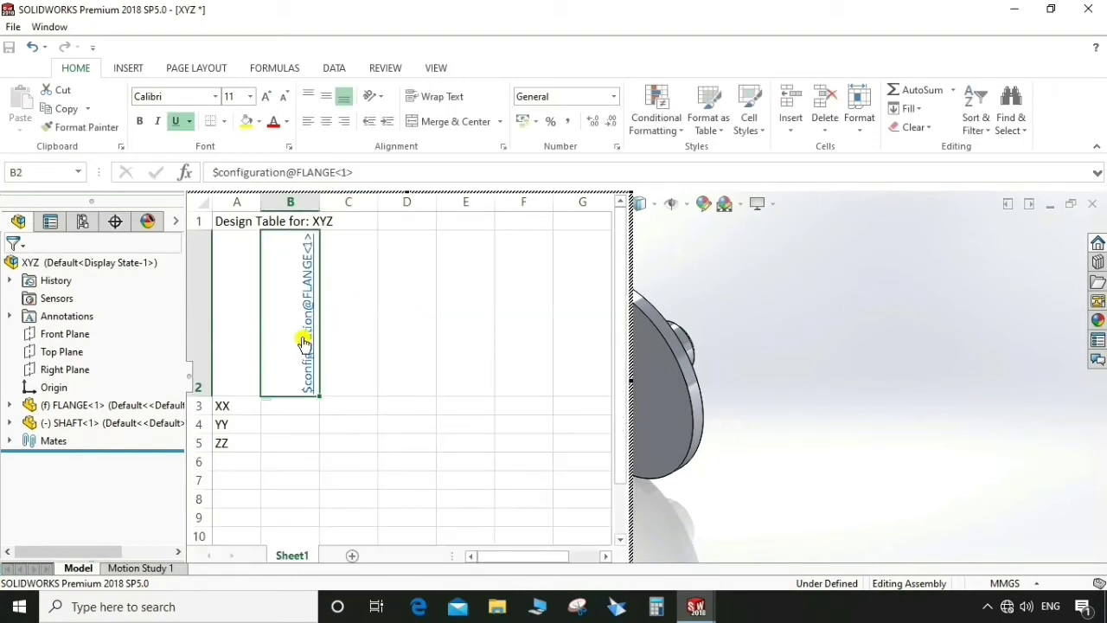
- Copy the flange header from cell B2 into C2 and change it to $configuration@SHAFT<1>
{"action": "key", "text": "ctrl+c"}
{"action": "left_click", "coordinate": [358, 325]}
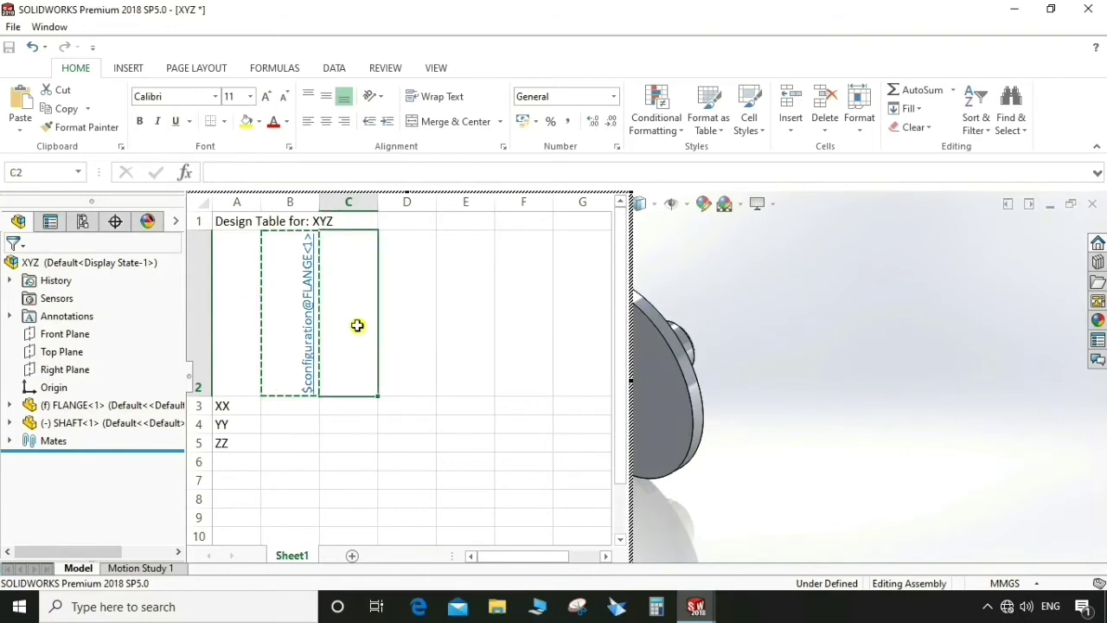
{"action": "key", "text": "ctrl+v"}
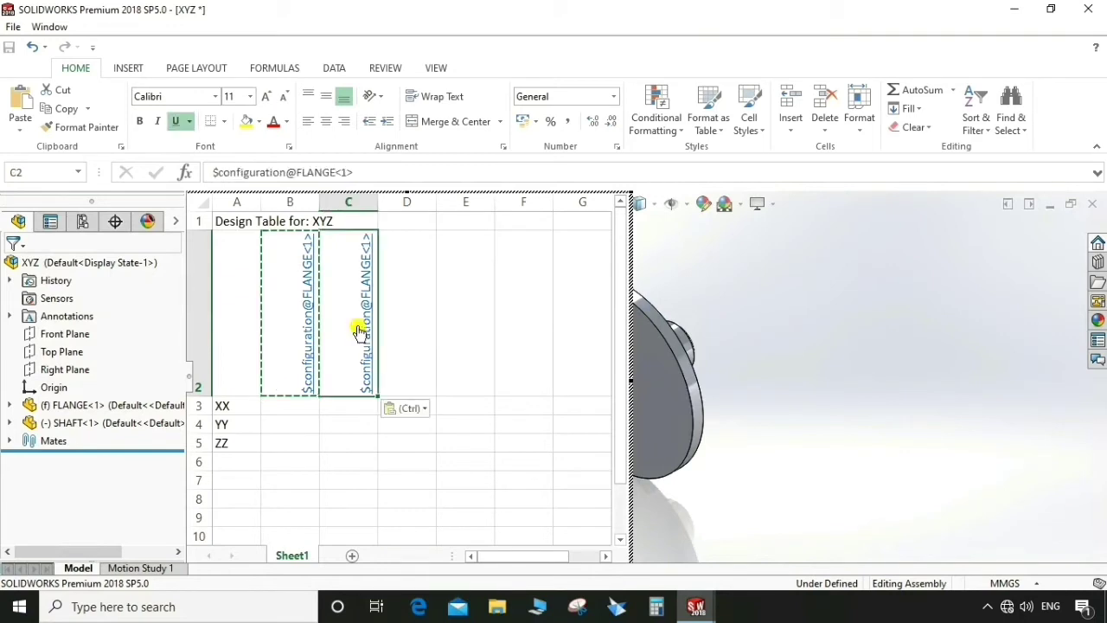
{"action": "left_click", "coordinate": [337, 172]}
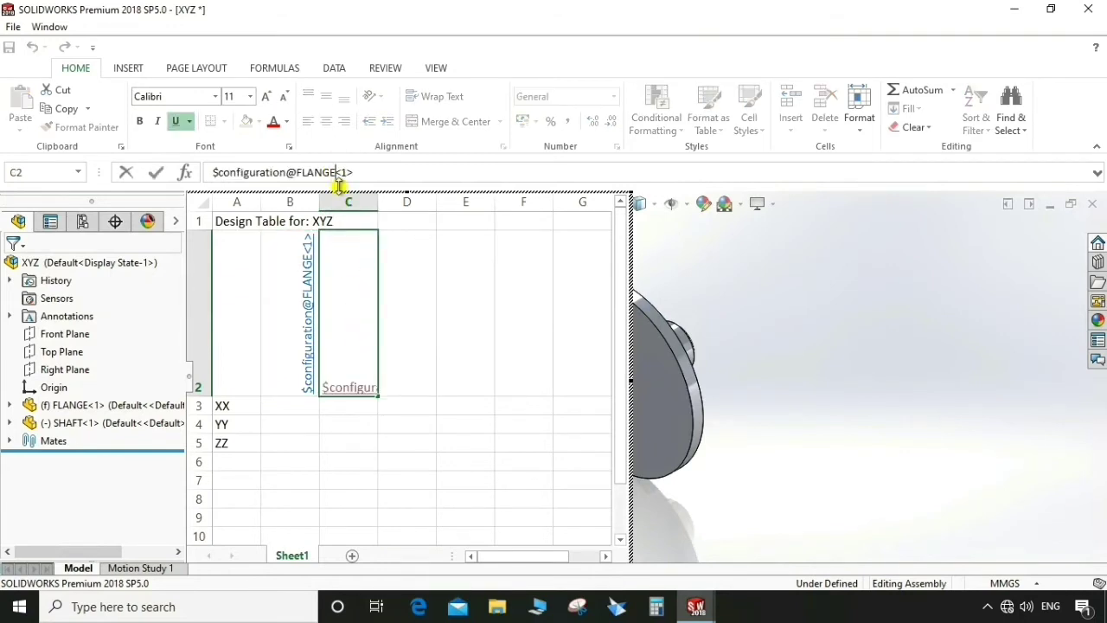
{"action": "key", "text": "BackSpace"}
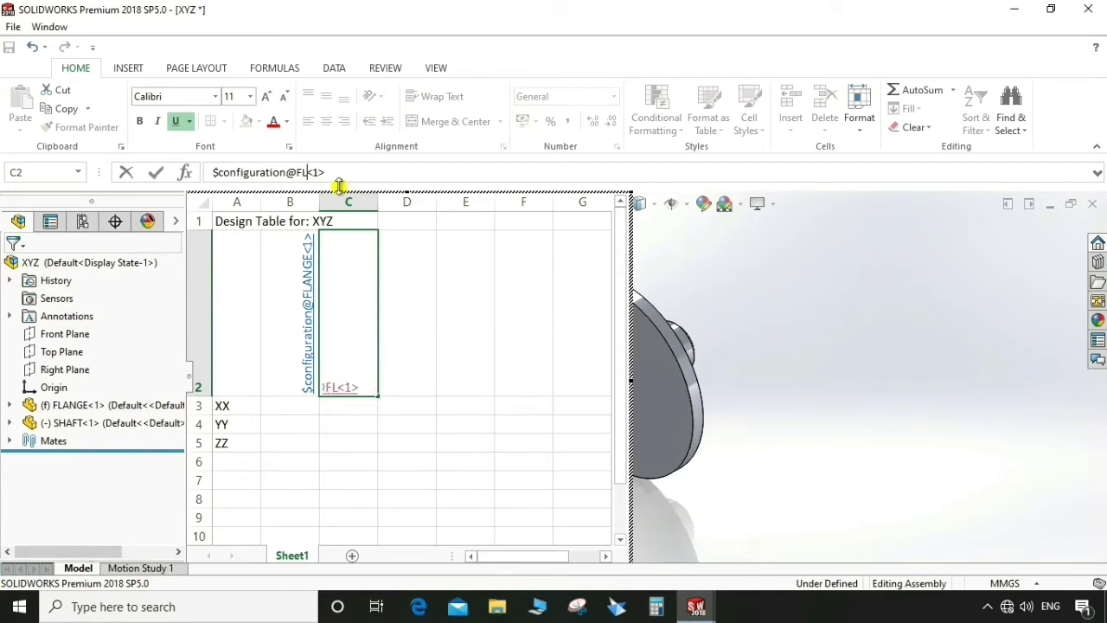
{"action": "key", "text": "BackSpace"}
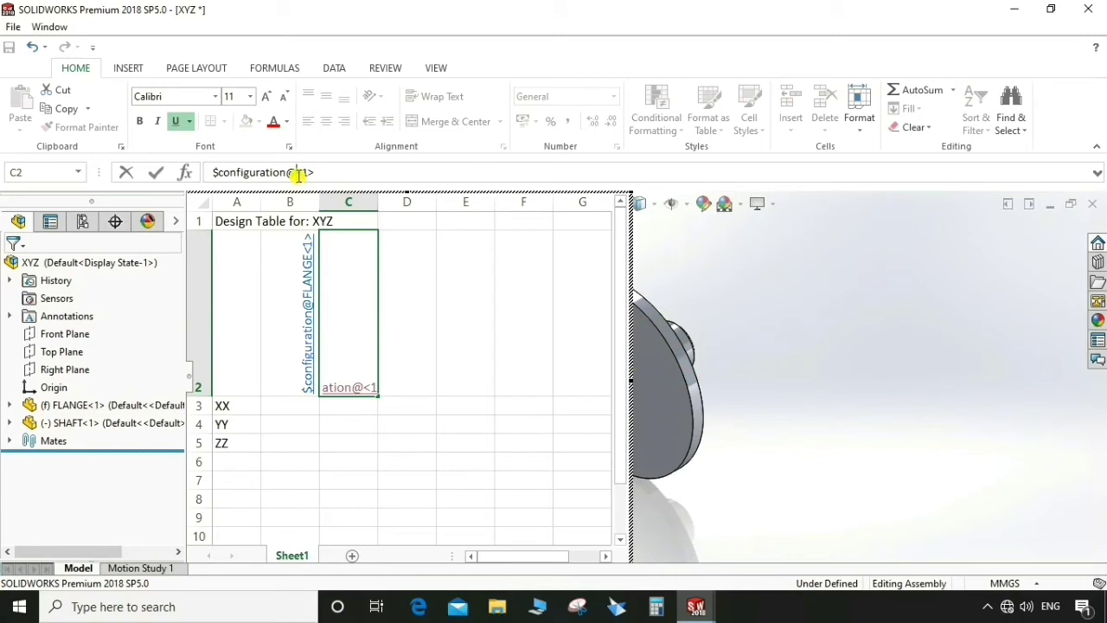
{"action": "type", "text": "SHAFT"}
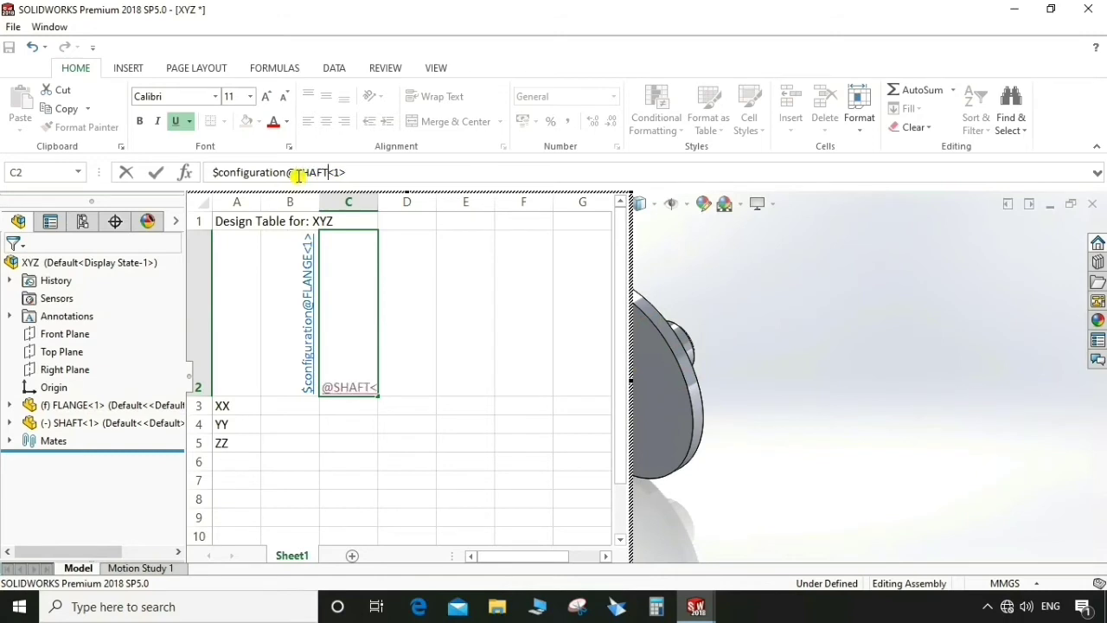
{"action": "left_click", "coordinate": [477, 277]}
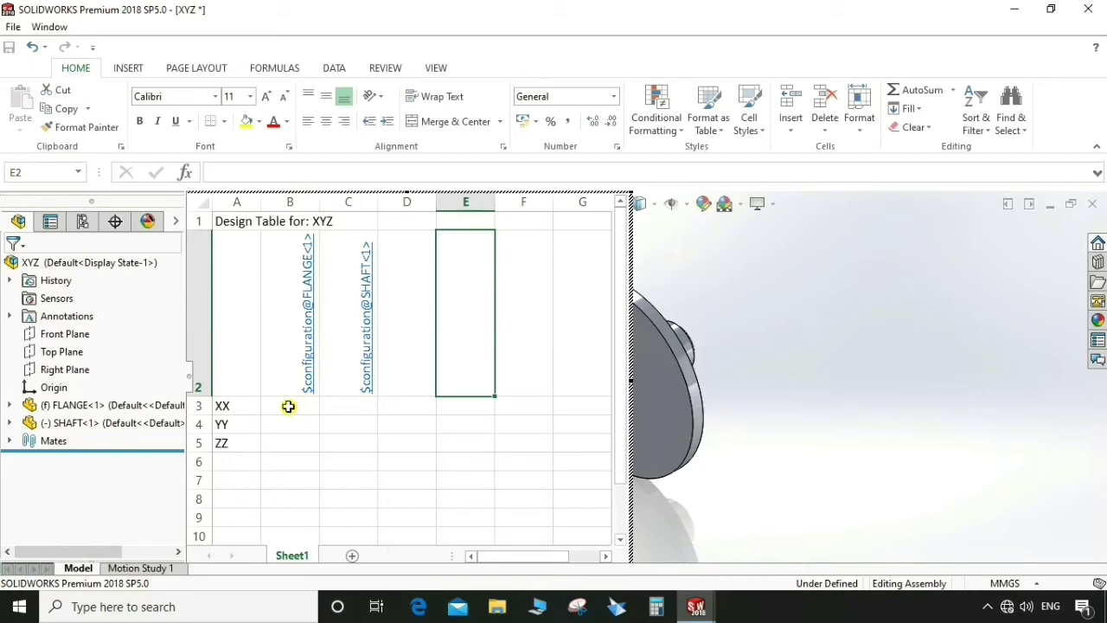
- Assign part configurations X, Y and Z to both flange and shaft in rows XX, YY and ZZ, and generate the assembly configurations
{"action": "left_click", "coordinate": [288, 406]}
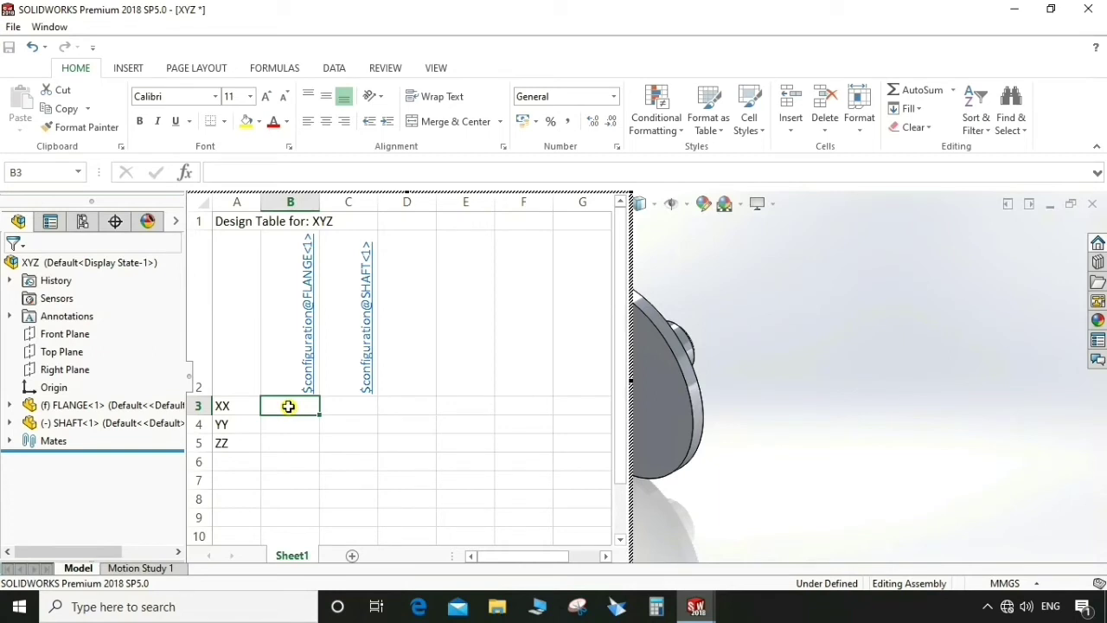
{"action": "type", "text": "X"}
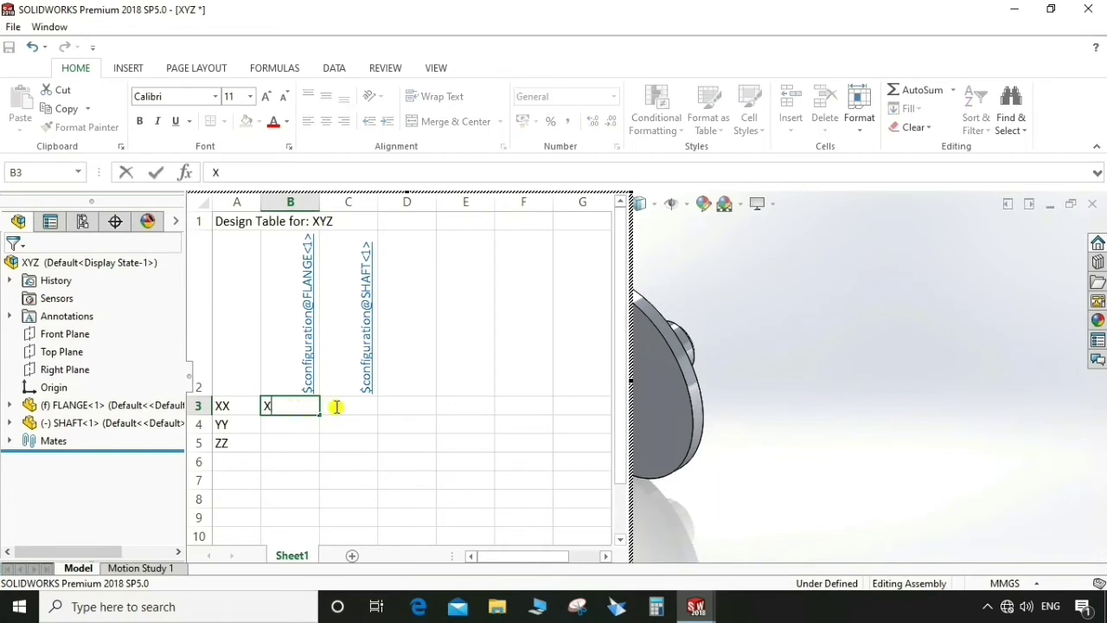
{"action": "left_click", "coordinate": [349, 405]}
{"action": "type", "text": "X"}
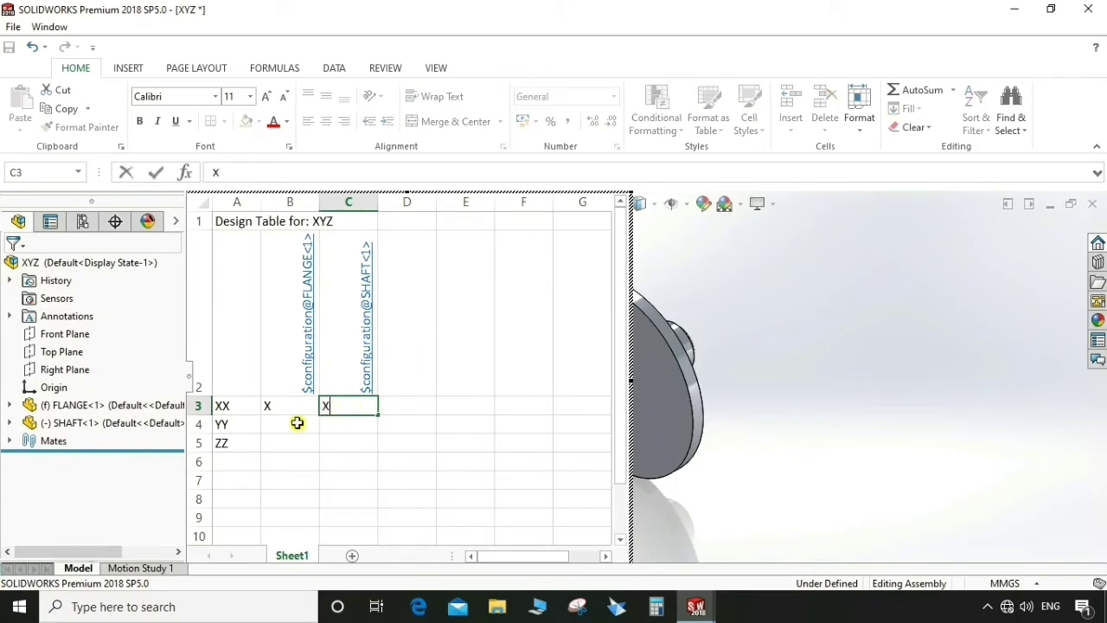
{"action": "left_click", "coordinate": [297, 423]}
{"action": "type", "text": "Y"}
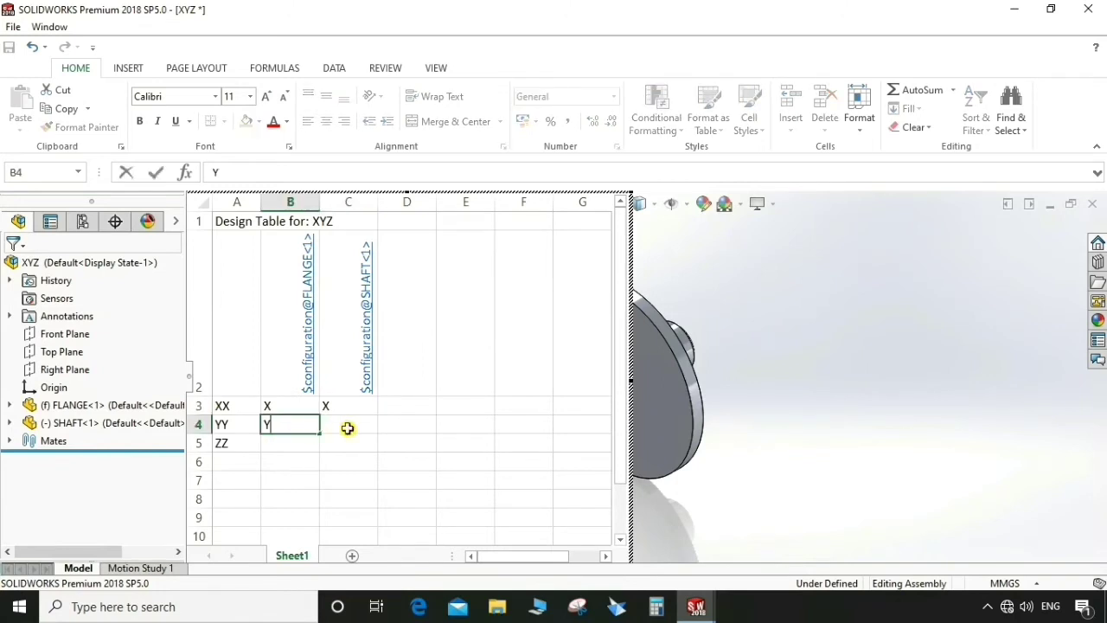
{"action": "left_click", "coordinate": [347, 428]}
{"action": "type", "text": "Y"}
{"action": "left_click", "coordinate": [294, 444]}
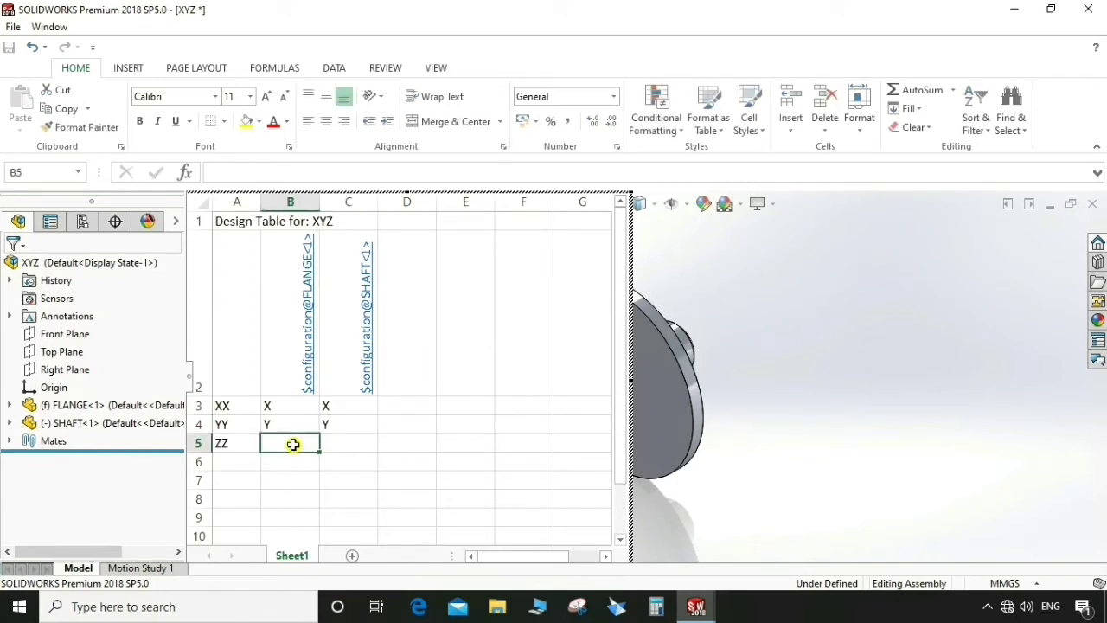
{"action": "type", "text": "Z"}
{"action": "left_click", "coordinate": [334, 446]}
{"action": "type", "text": "Z"}
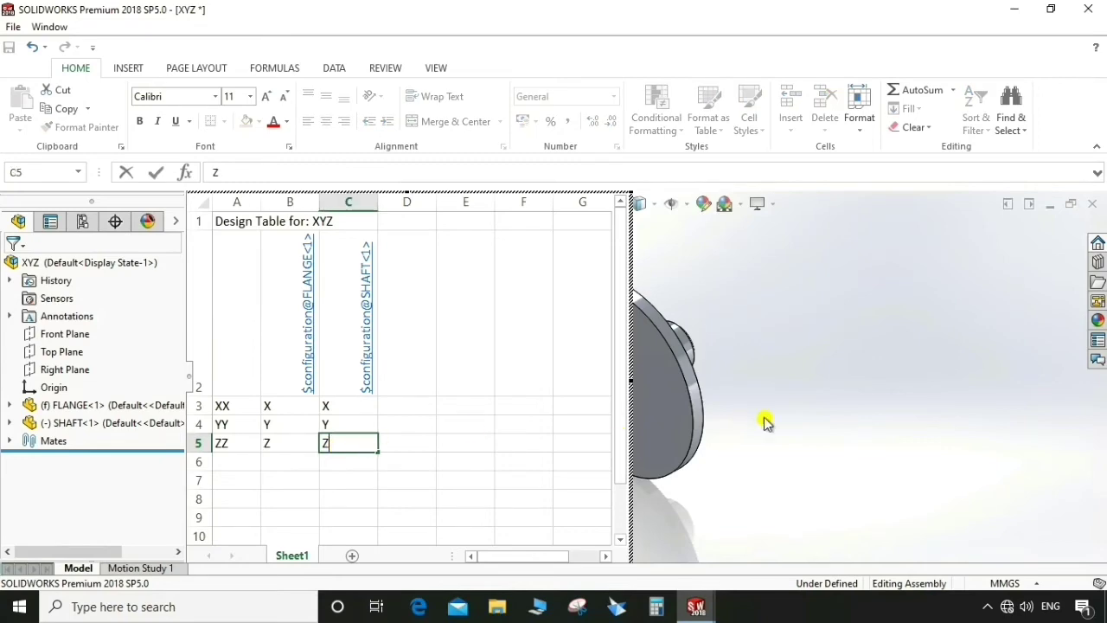
{"action": "left_click", "coordinate": [765, 421]}
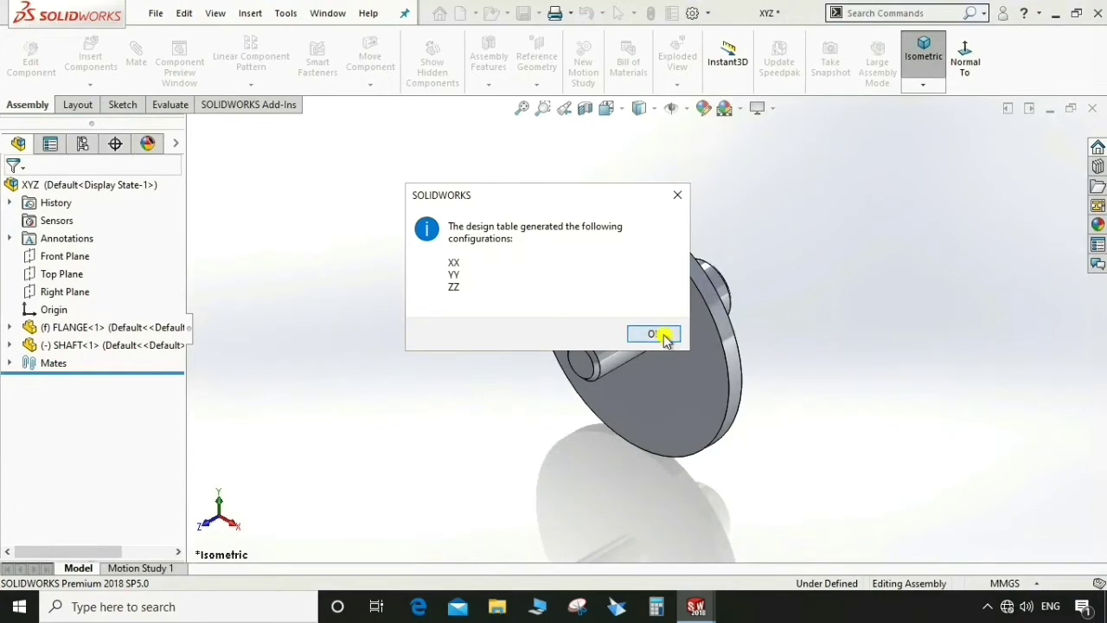
{"action": "left_click", "coordinate": [655, 335]}
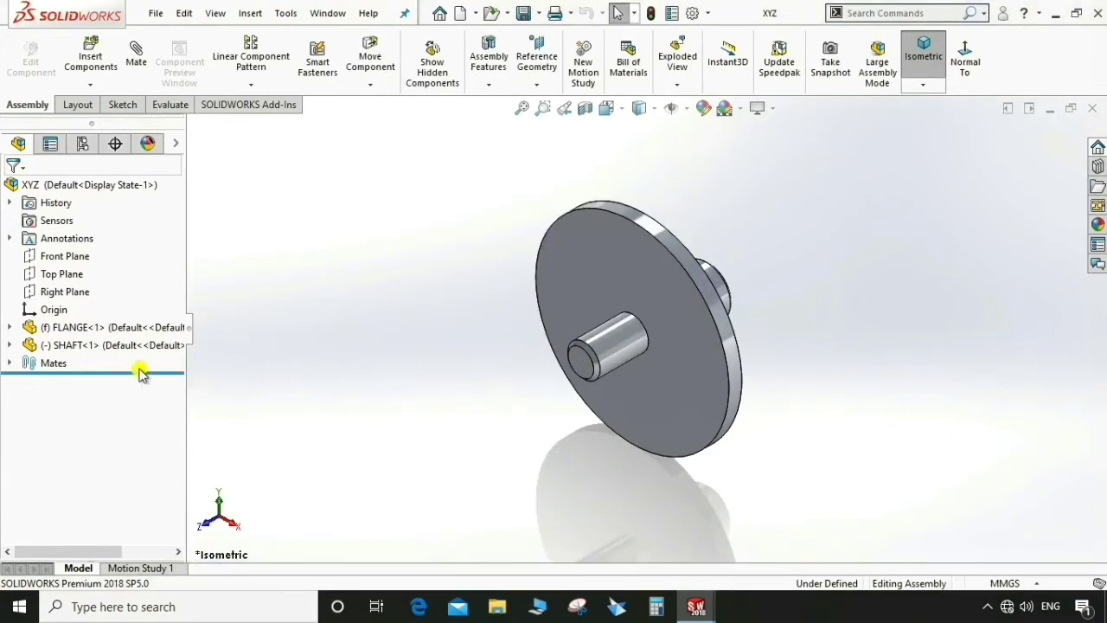
- Activate assembly configurations XX, YY and ZZ in turn and examine the flange and shaft sizes and their fit
{"action": "left_click", "coordinate": [82, 143]}
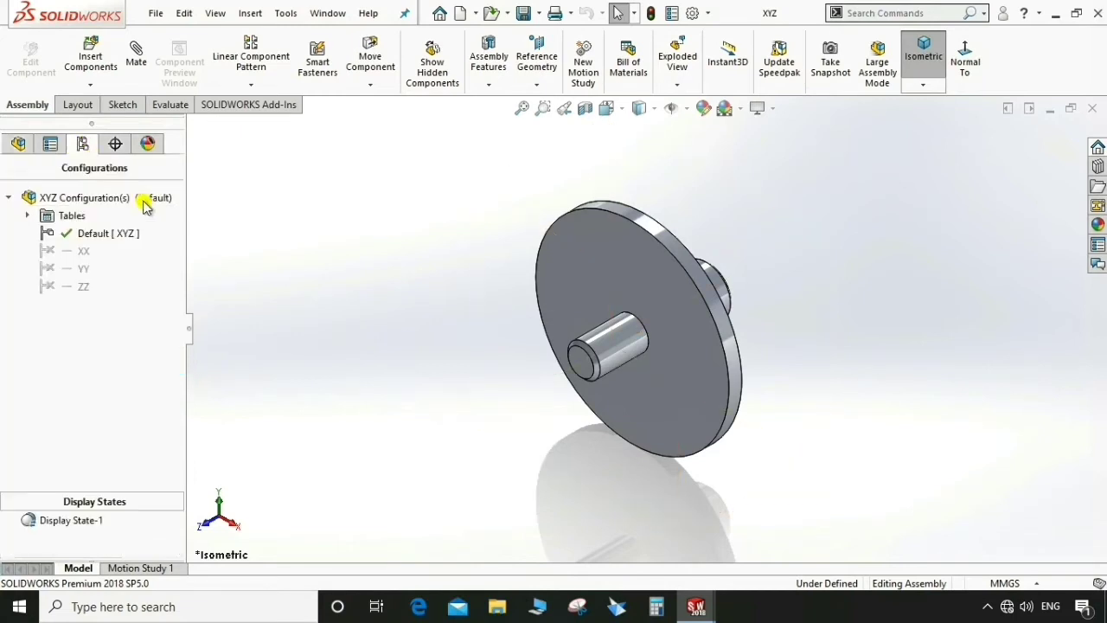
{"action": "double_click", "coordinate": [46, 251]}
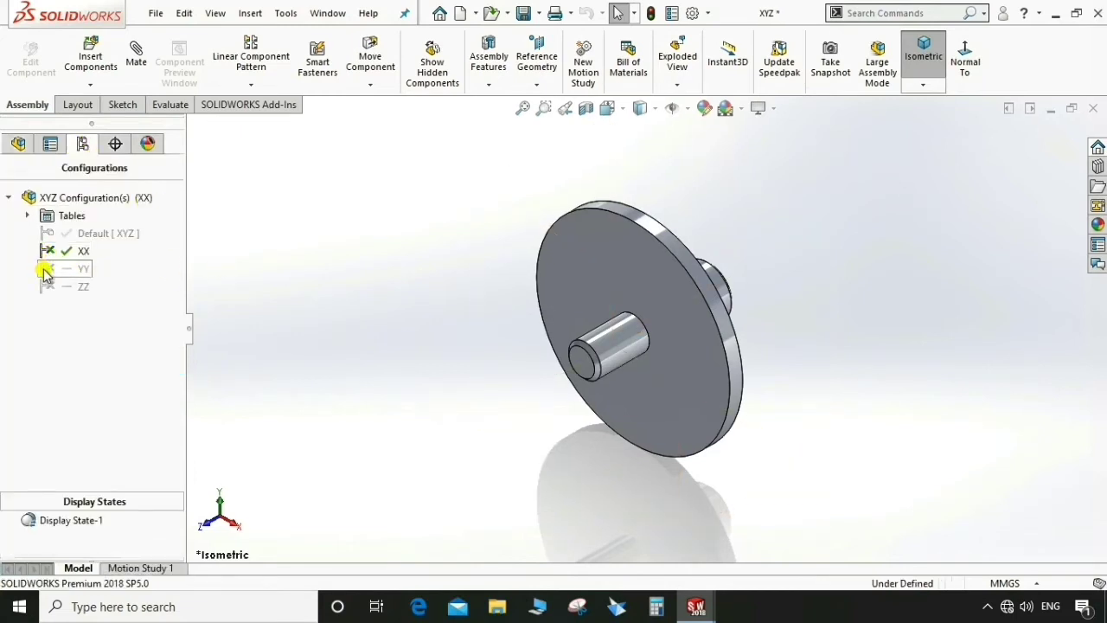
{"action": "double_click", "coordinate": [45, 270]}
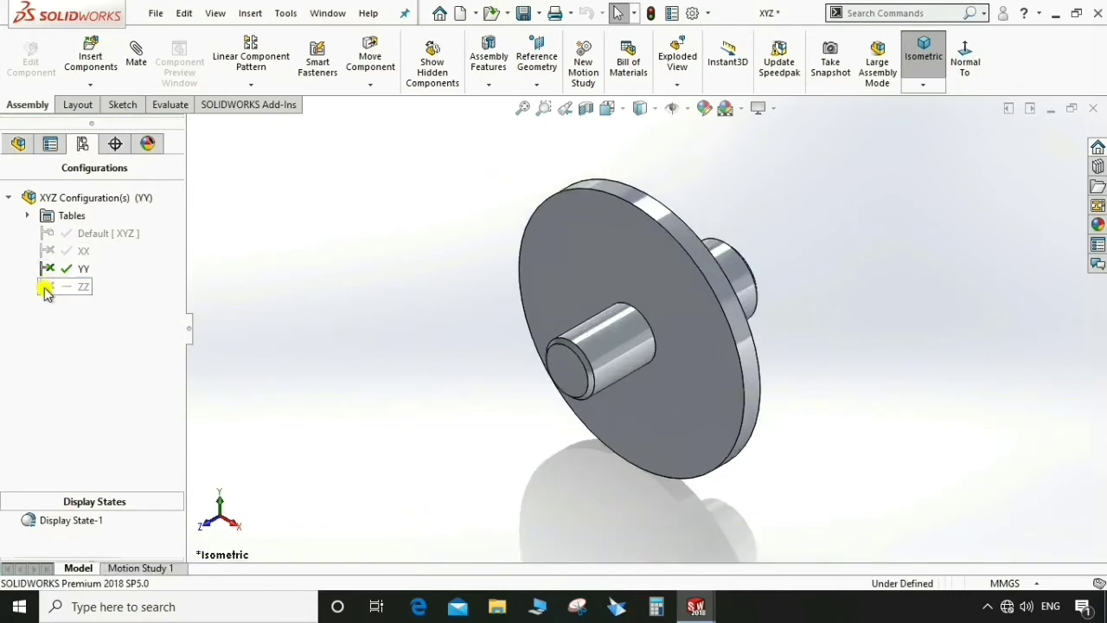
{"action": "double_click", "coordinate": [47, 289]}
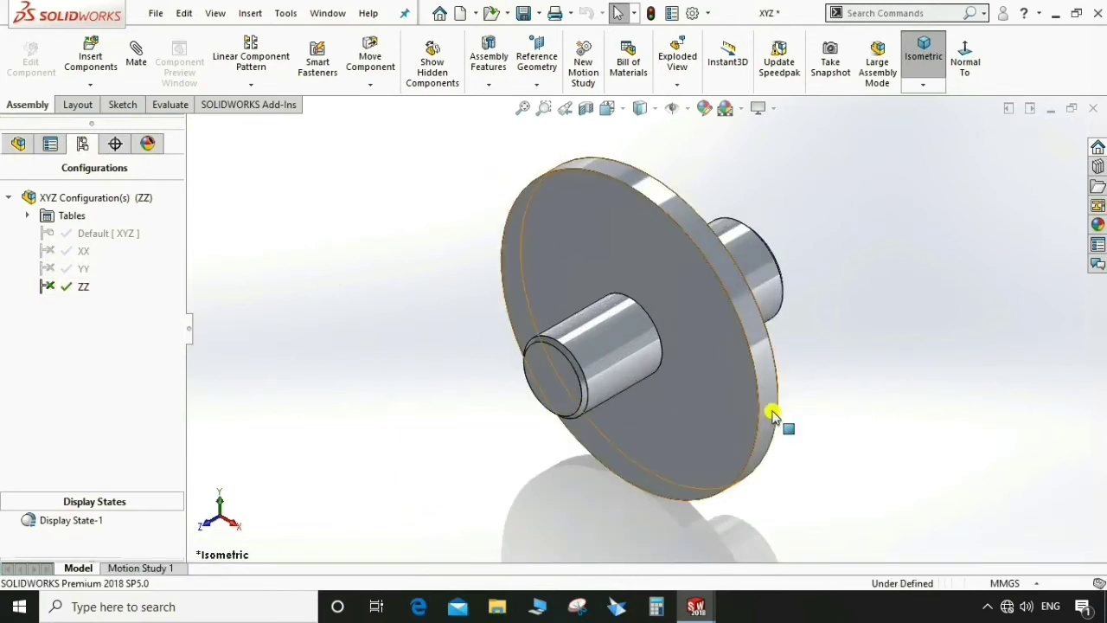
{"action": "middle_click_drag", "start_coordinate": [781, 424], "coordinate": [647, 297]}
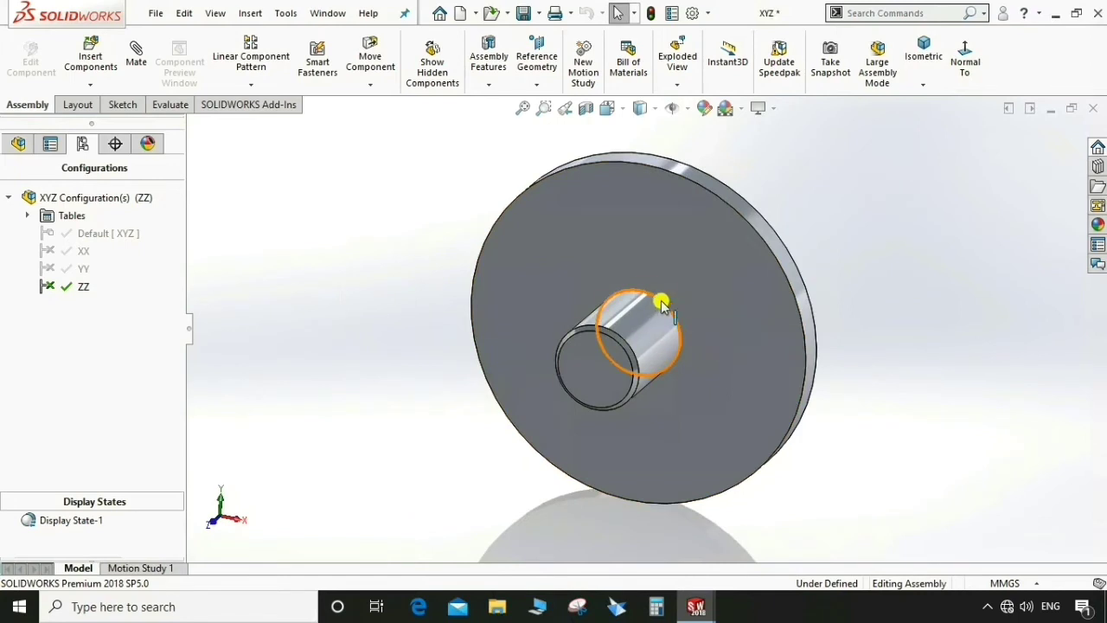
{"action": "left_click", "coordinate": [638, 372]}
{"action": "middle_click_drag", "start_coordinate": [736, 390], "coordinate": [605, 389]}
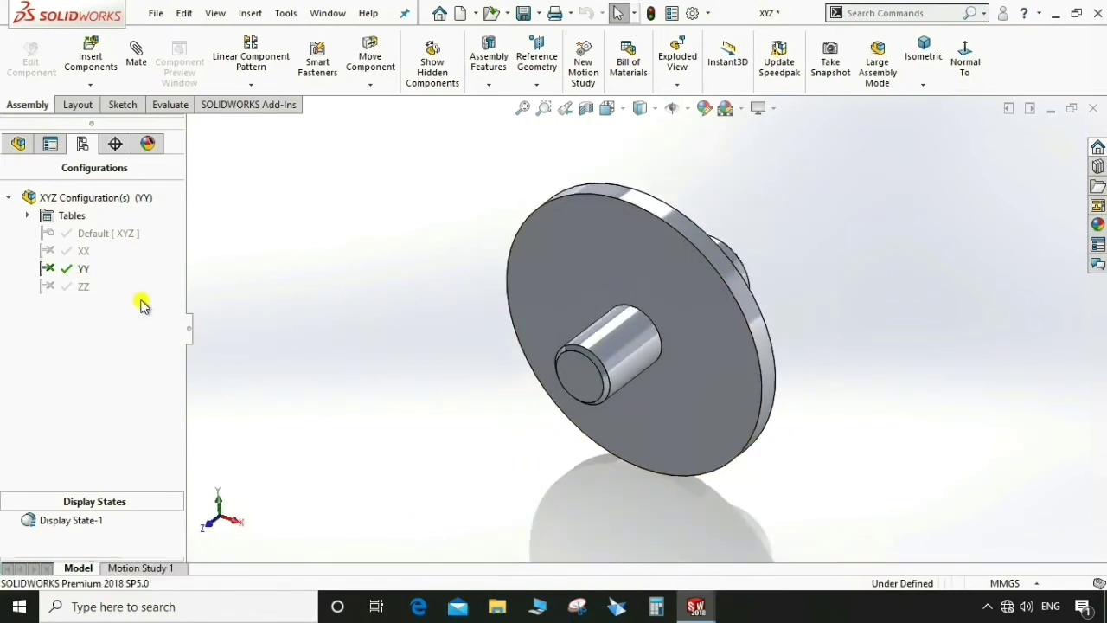
- Check configuration XX again, reactivate the Default configuration and save the assembly
{"action": "double_click", "coordinate": [50, 252]}
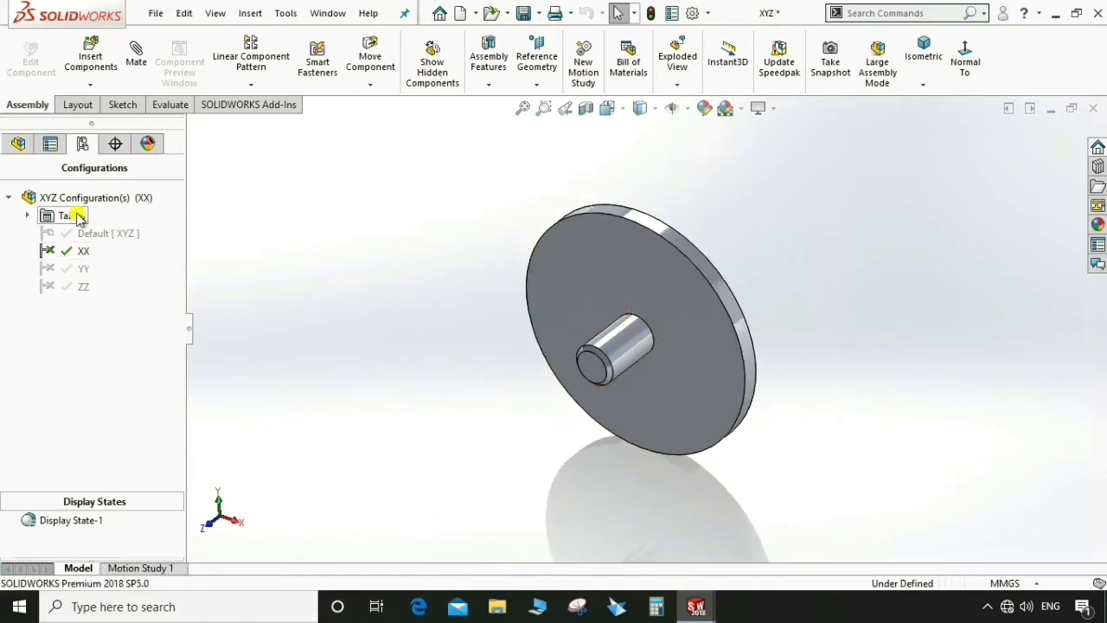
{"action": "double_click", "coordinate": [50, 233]}
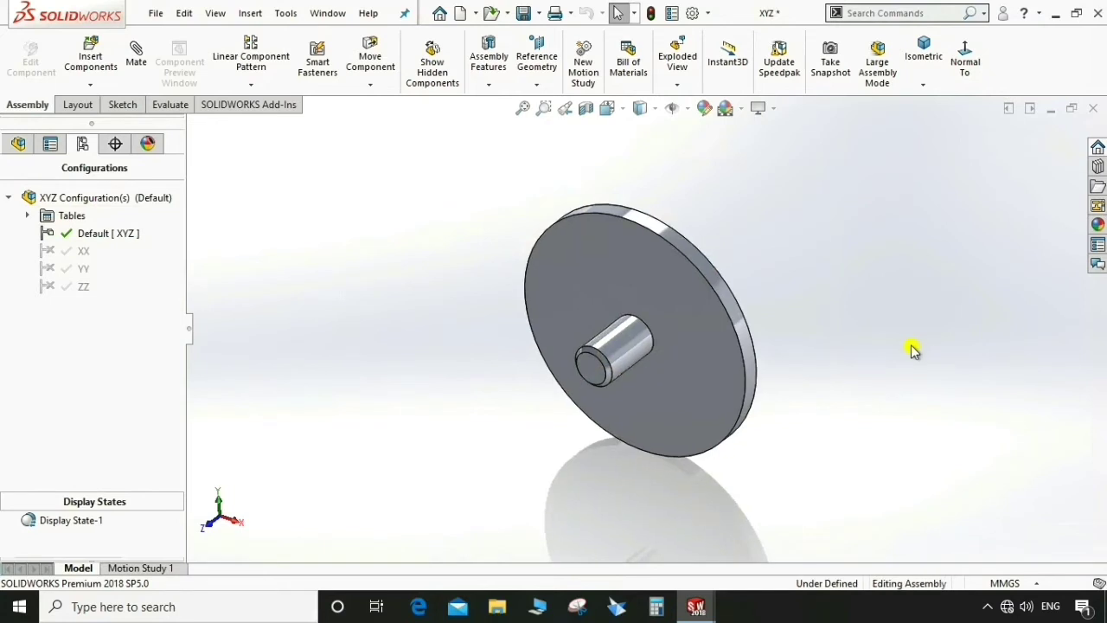
{"action": "key", "text": "ctrl+s"}
- Switch to the open FLANGE part and examine its list of configurations
{"action": "mouse_move", "coordinate": [698, 610]}
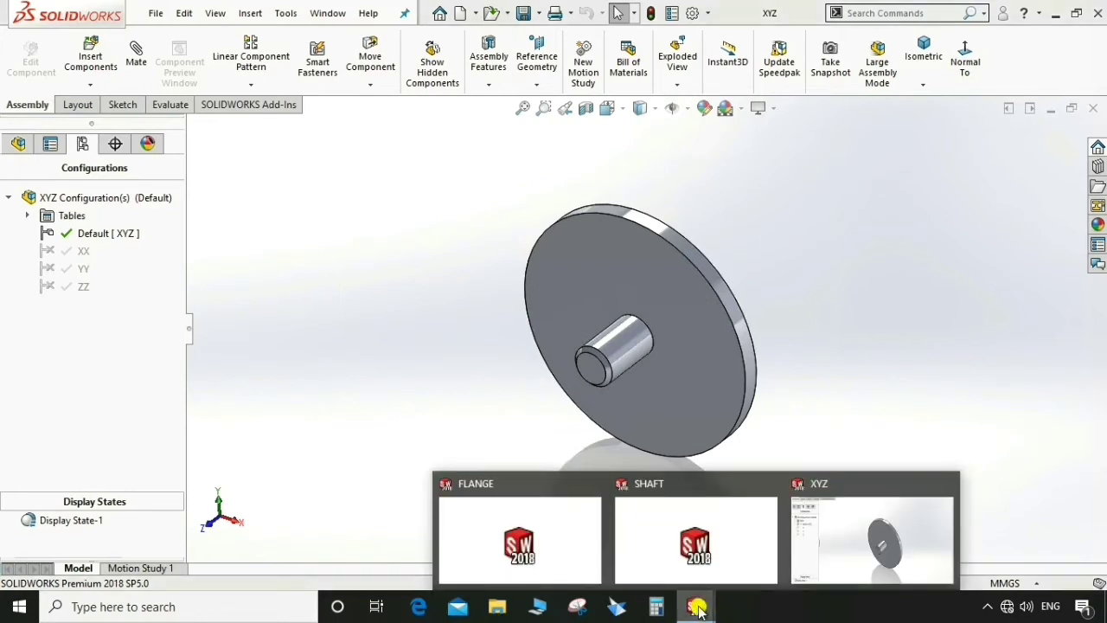
{"action": "left_click", "coordinate": [549, 546]}
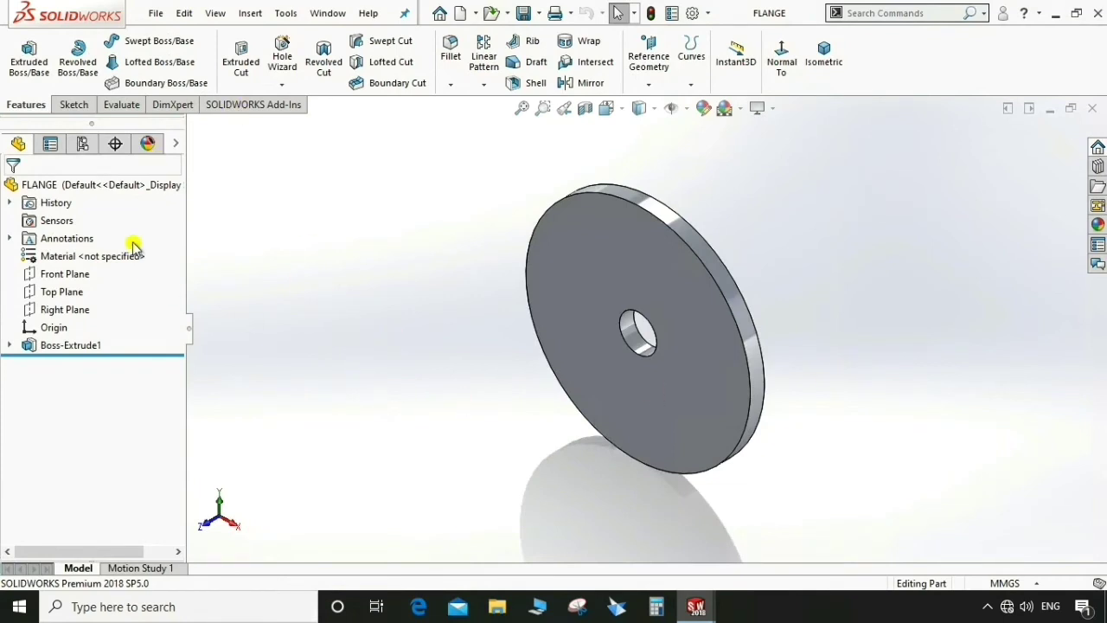
{"action": "left_click", "coordinate": [82, 143]}
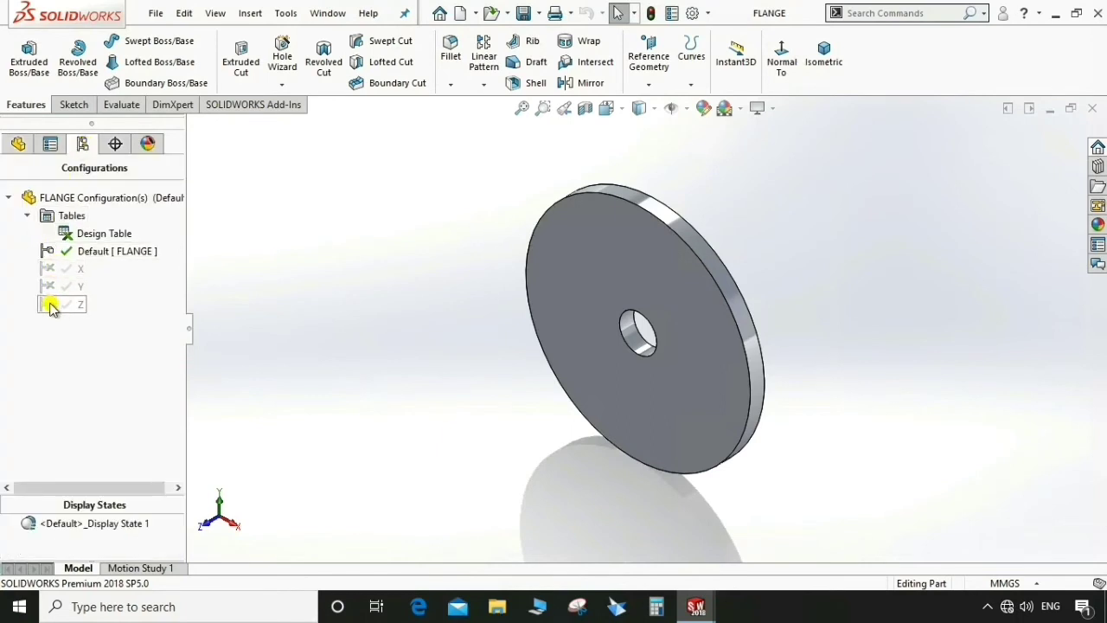
- Create a new drawing using the standard A3 (ISO) sheet size with its sheet format displayed
{"action": "left_click", "coordinate": [154, 15]}
{"action": "left_click", "coordinate": [162, 38]}
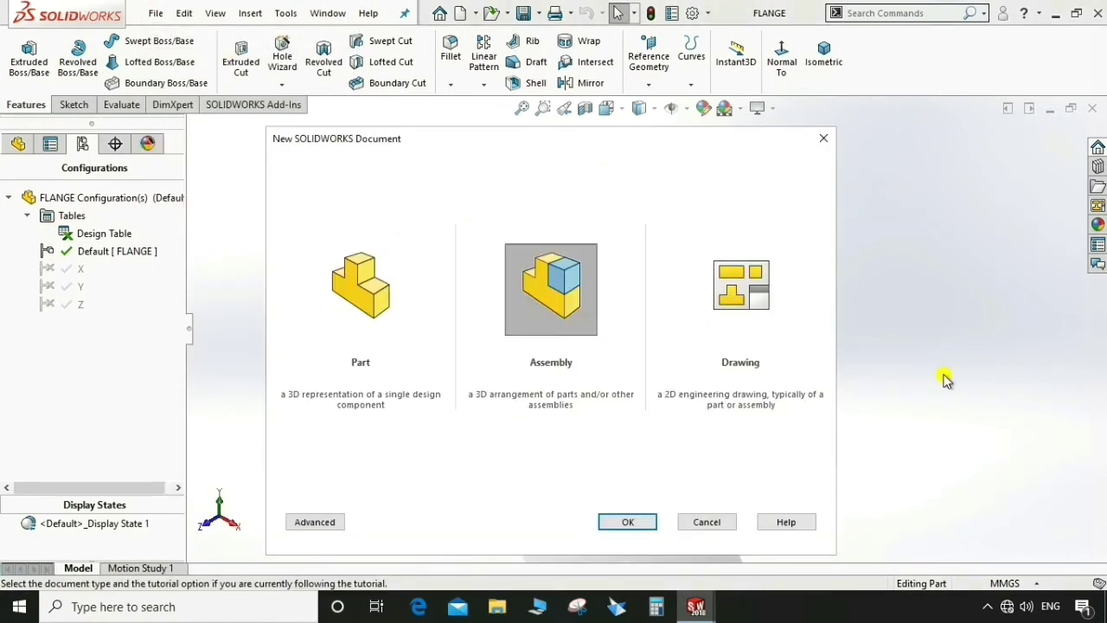
{"action": "left_click", "coordinate": [703, 346]}
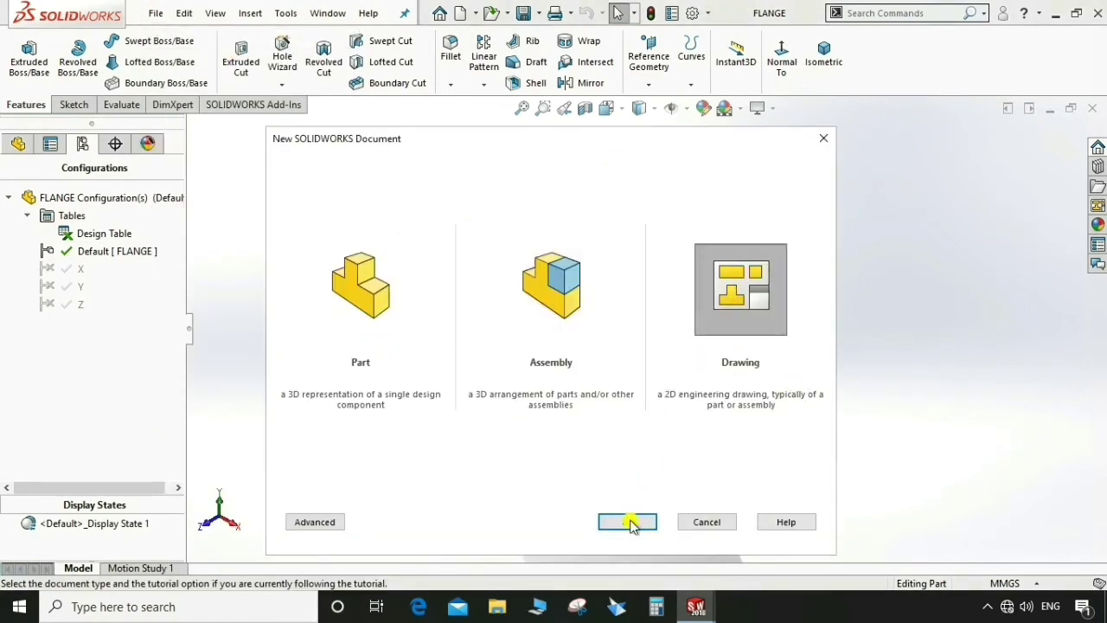
{"action": "left_click", "coordinate": [629, 523]}
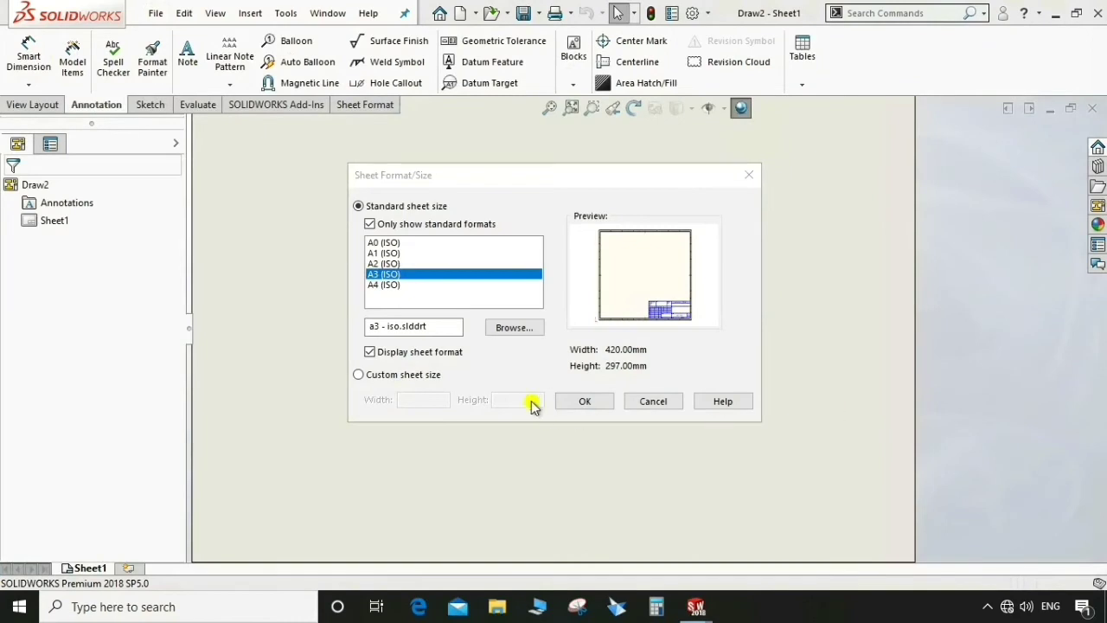
{"action": "left_click", "coordinate": [573, 401]}
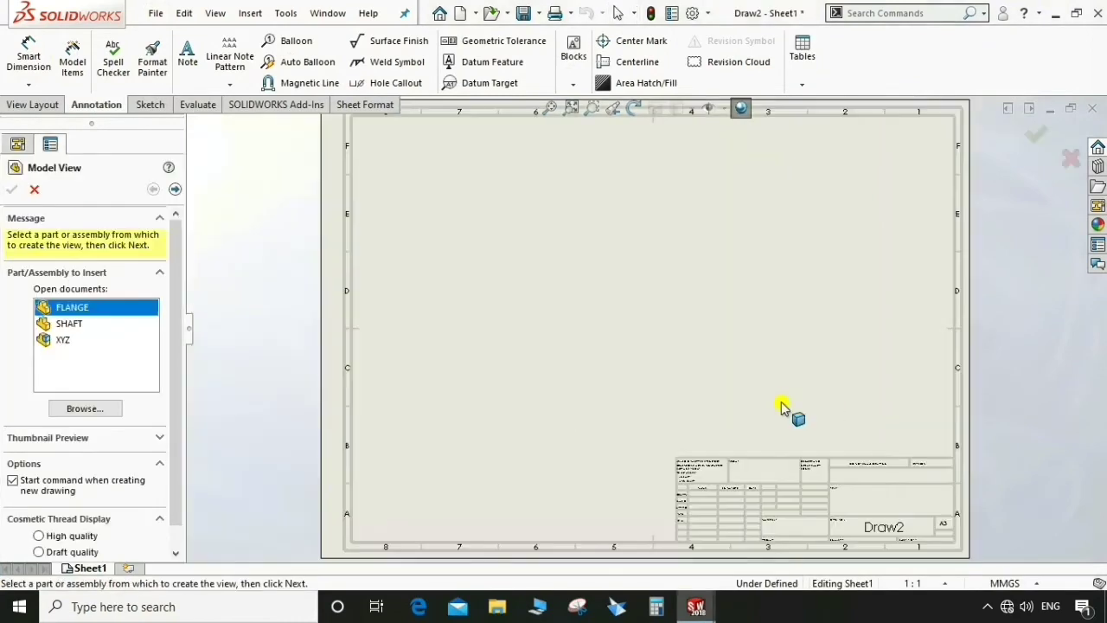
- Insert a front view of the FLANGE part's Default configuration on the sheet and project a side view to its right
{"action": "left_click", "coordinate": [68, 321]}
{"action": "left_click", "coordinate": [66, 312]}
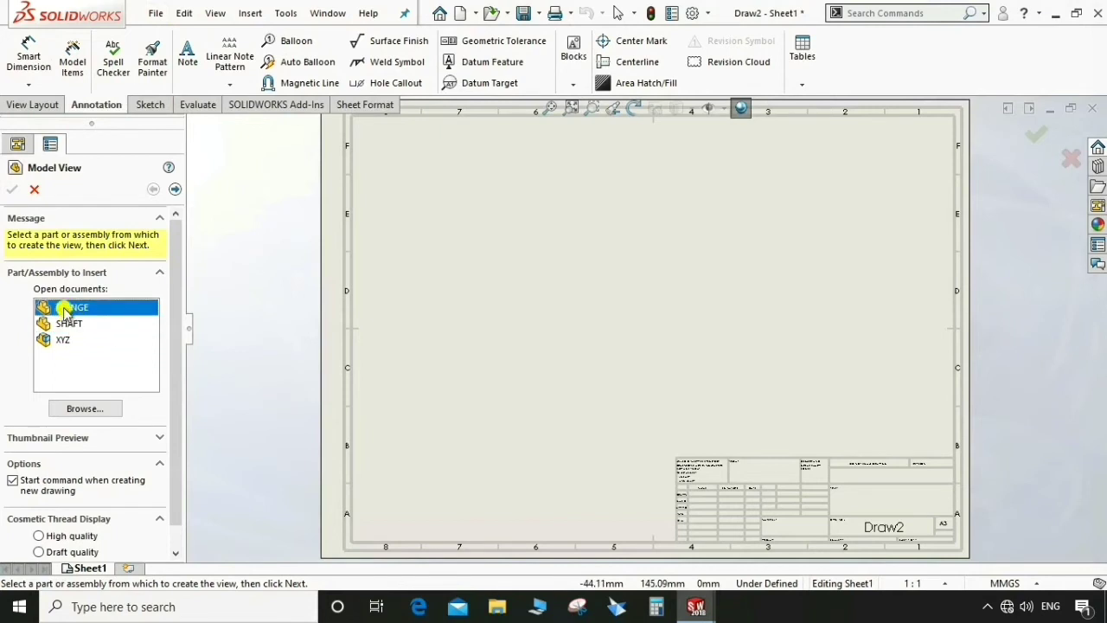
{"action": "double_click", "coordinate": [63, 310]}
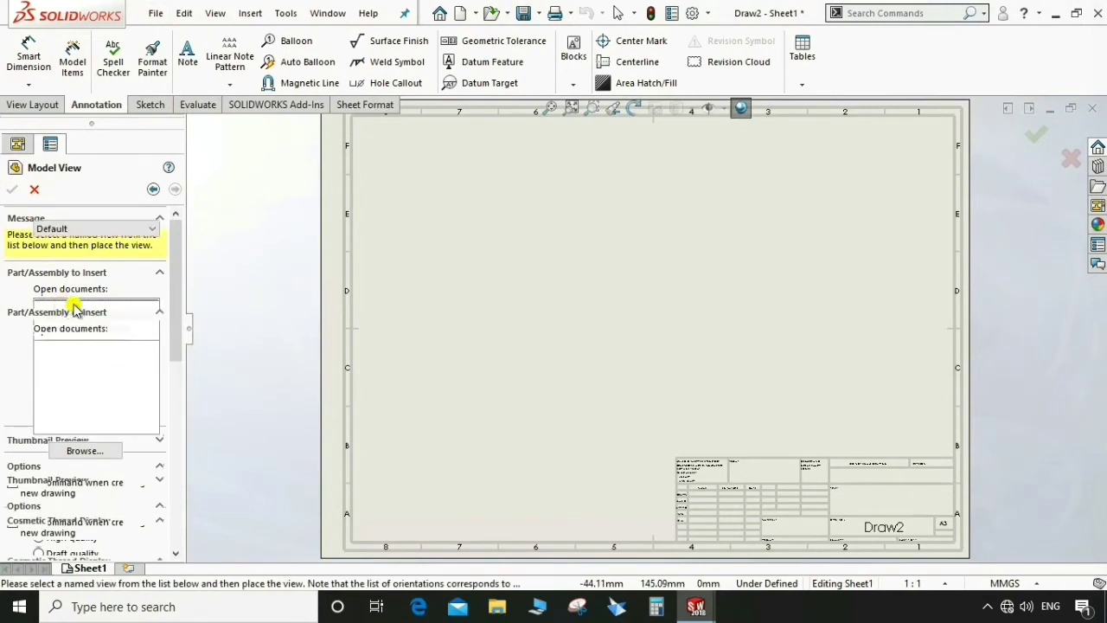
{"action": "left_click", "coordinate": [537, 309]}
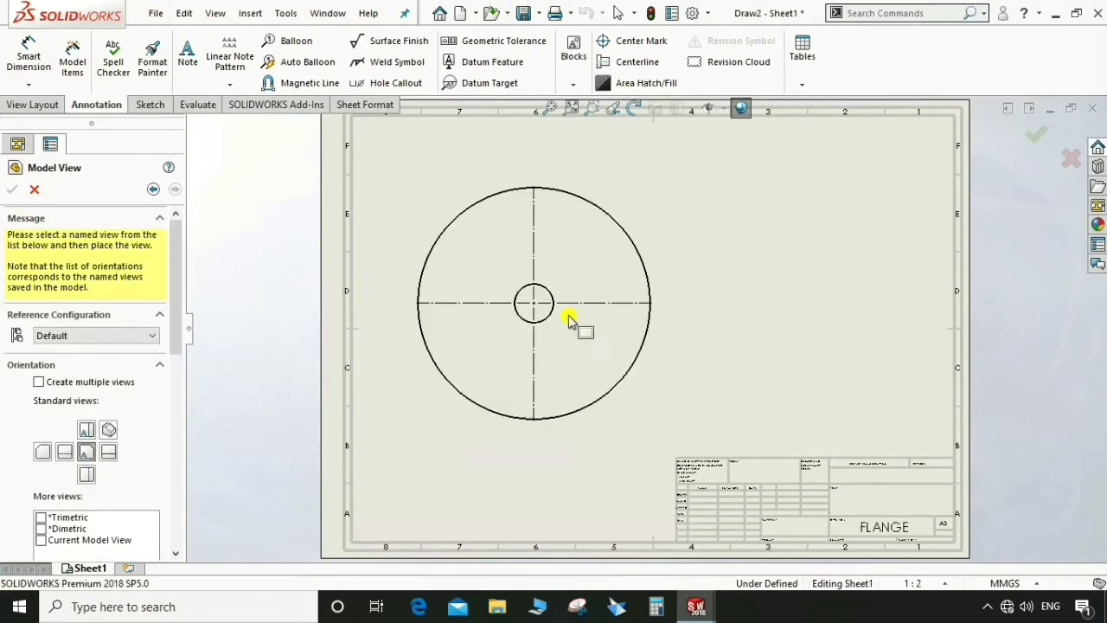
{"action": "left_click", "coordinate": [718, 314]}
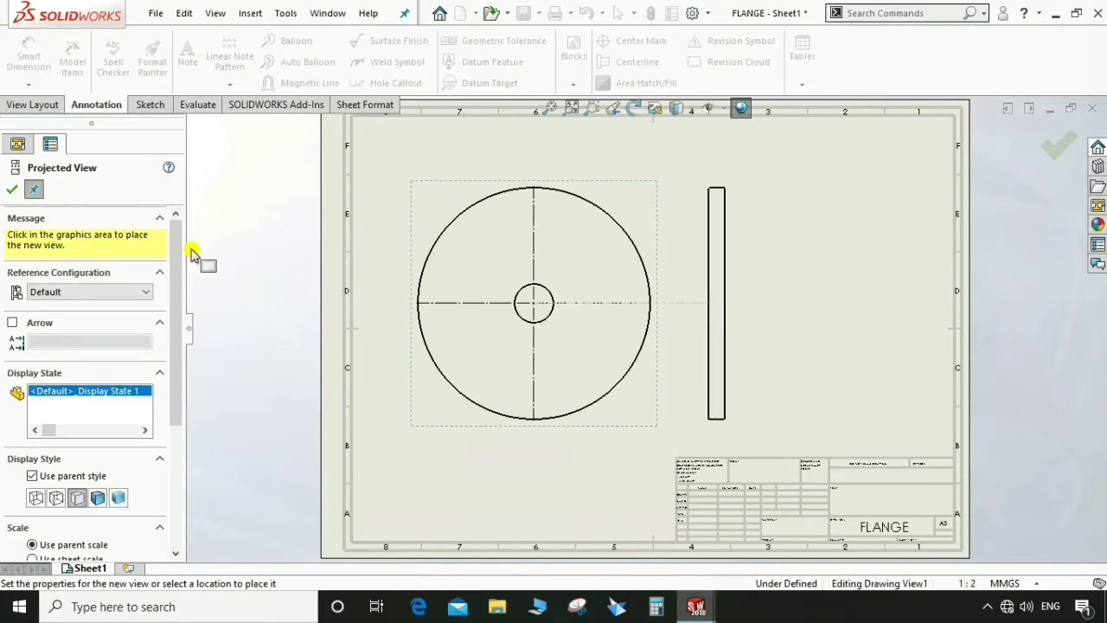
{"action": "left_click", "coordinate": [14, 194]}
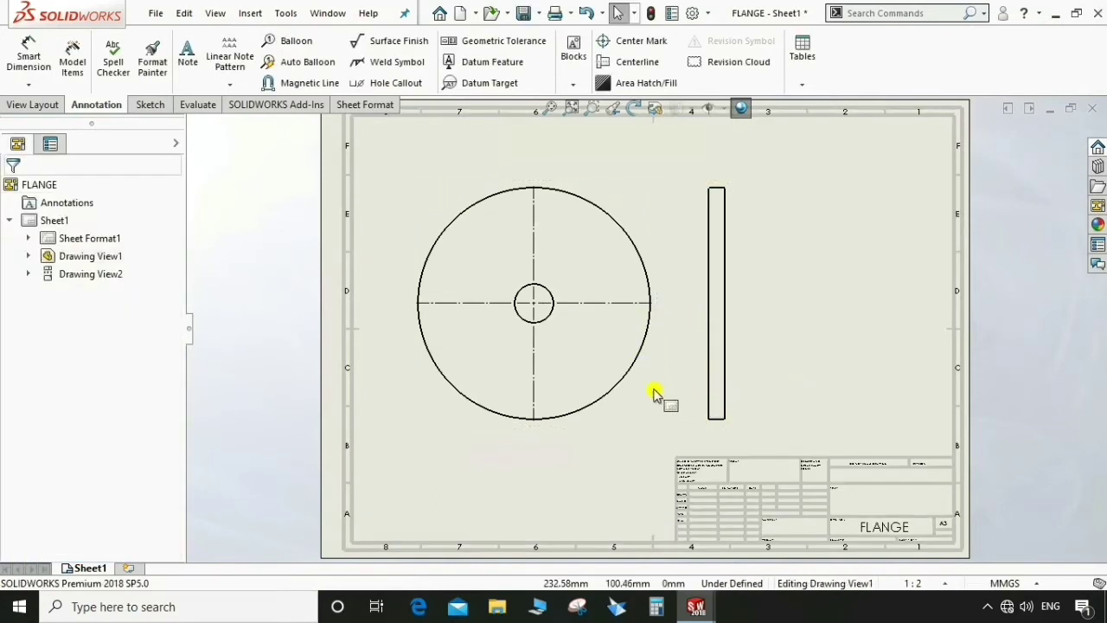
- Save the drawing under the file name FLANGE in the COG folder
{"action": "left_click", "coordinate": [562, 467]}
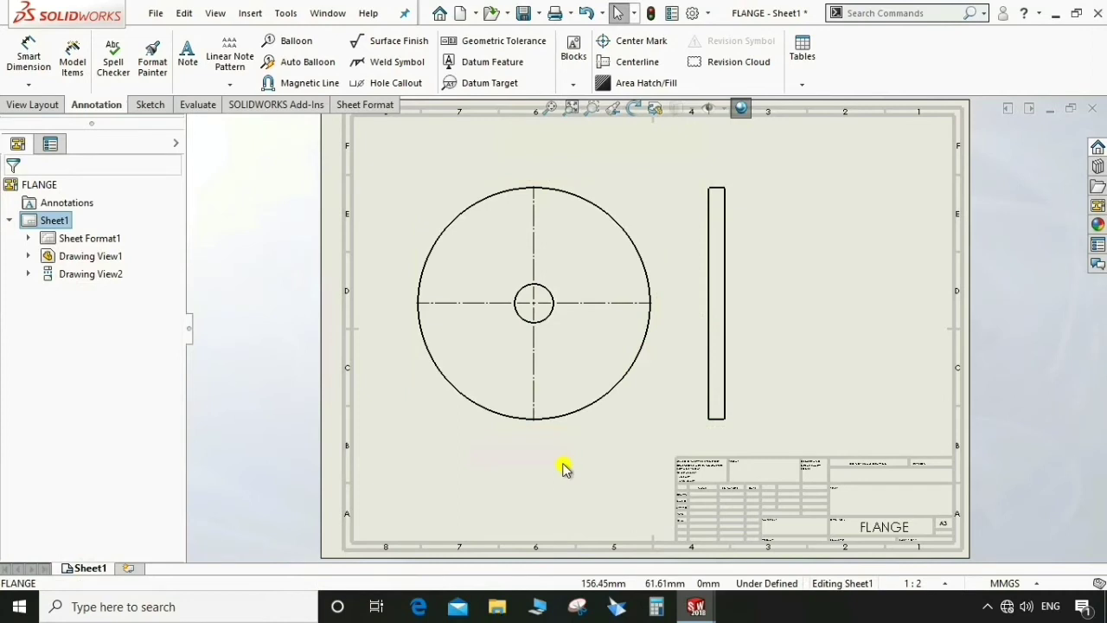
{"action": "key", "text": "ctrl+s"}
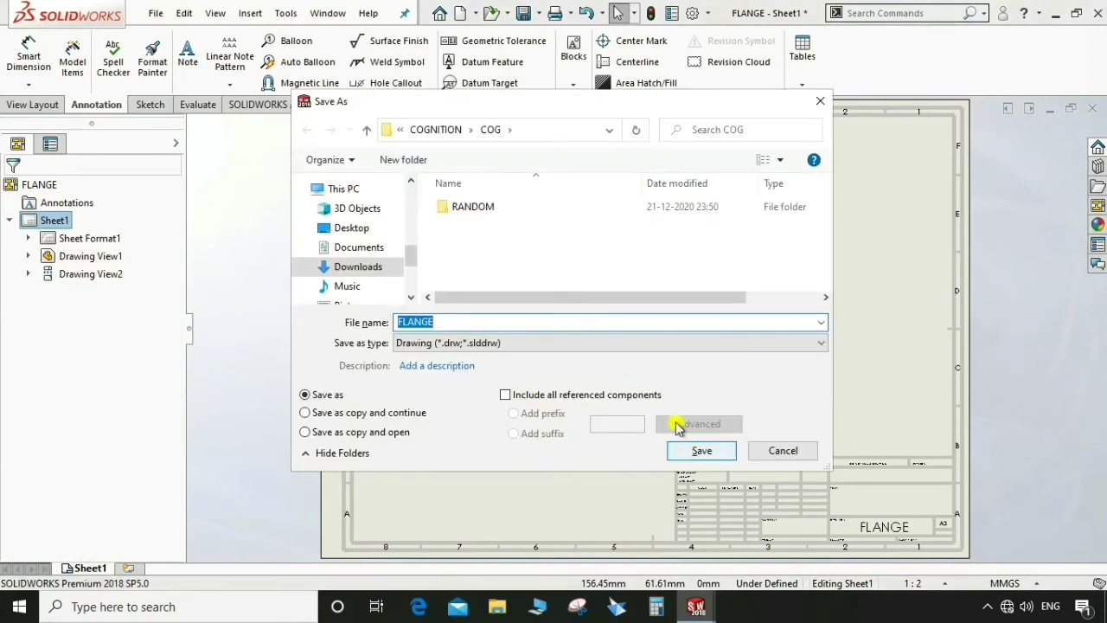
{"action": "left_click", "coordinate": [702, 450]}
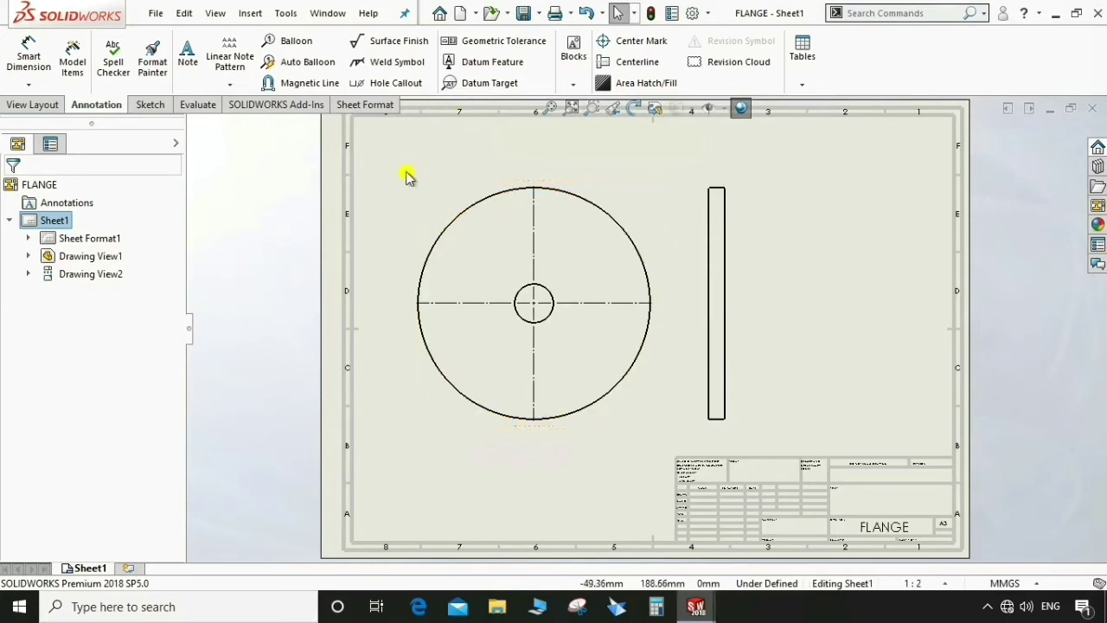
- Insert the FLANGE part's design table into the drawing from the front view and close the view's properties
{"action": "left_click", "coordinate": [569, 272]}
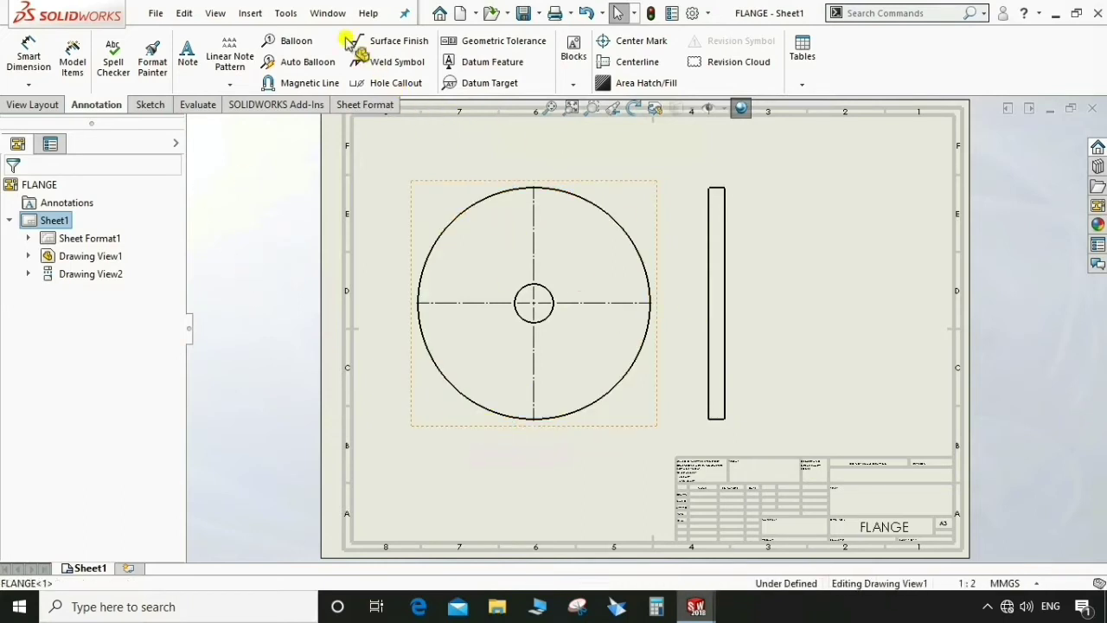
{"action": "left_click", "coordinate": [215, 13]}
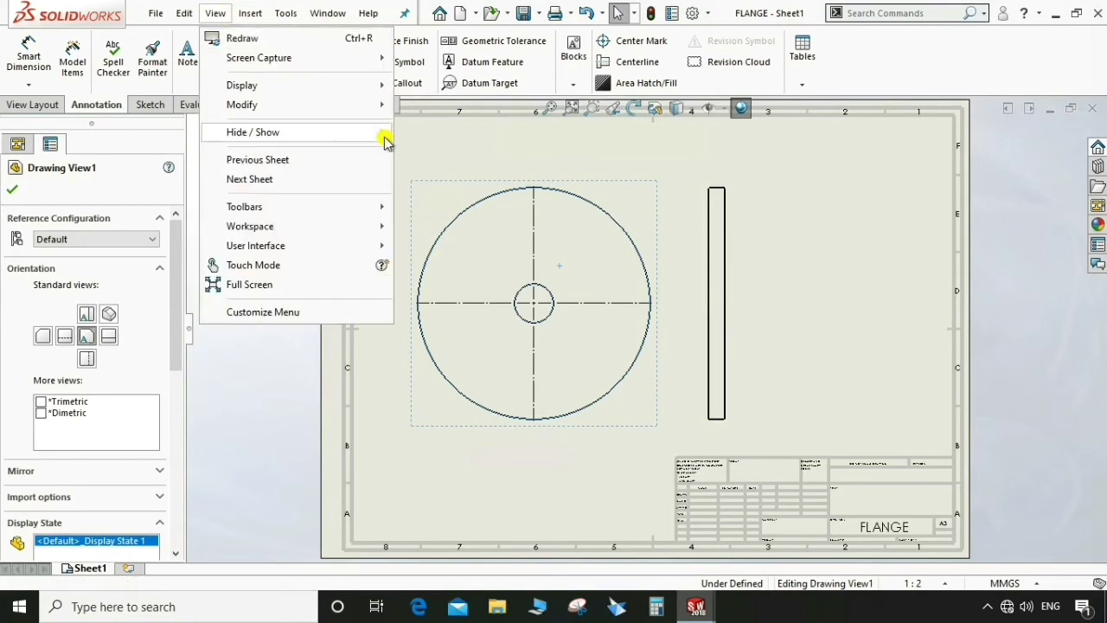
{"action": "mouse_move", "coordinate": [387, 137]}
{"action": "mouse_move", "coordinate": [250, 15]}
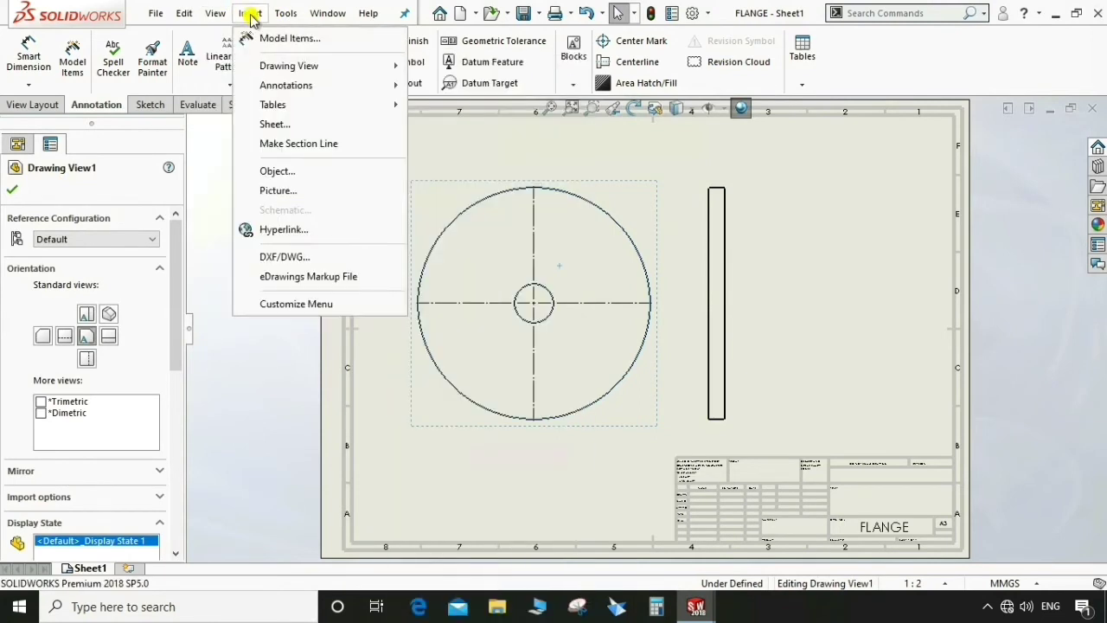
{"action": "mouse_move", "coordinate": [388, 112]}
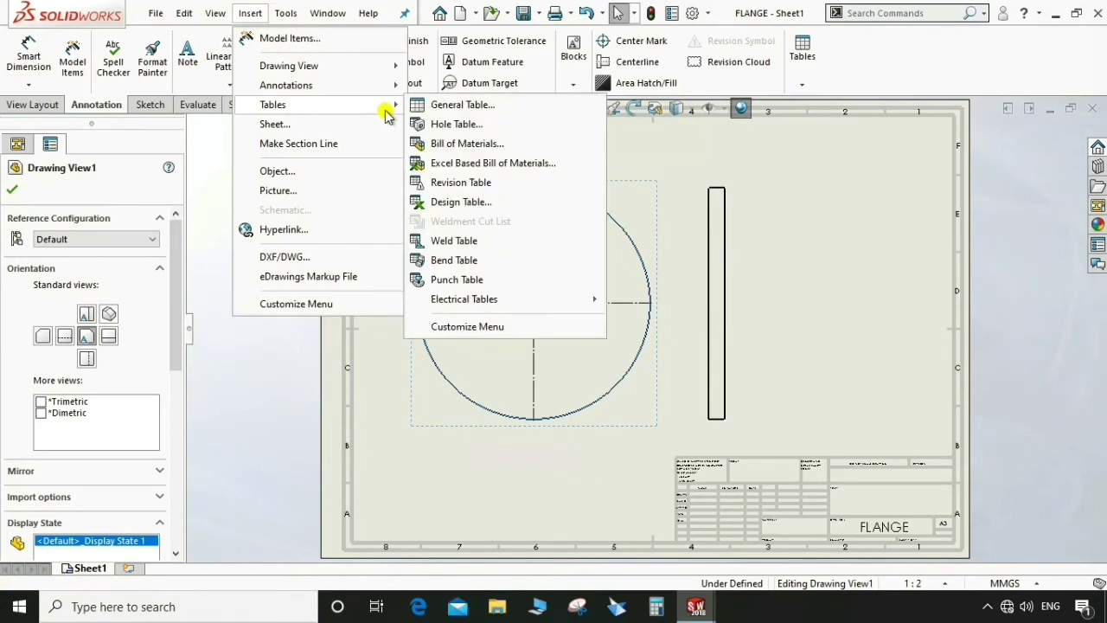
{"action": "left_click", "coordinate": [459, 202]}
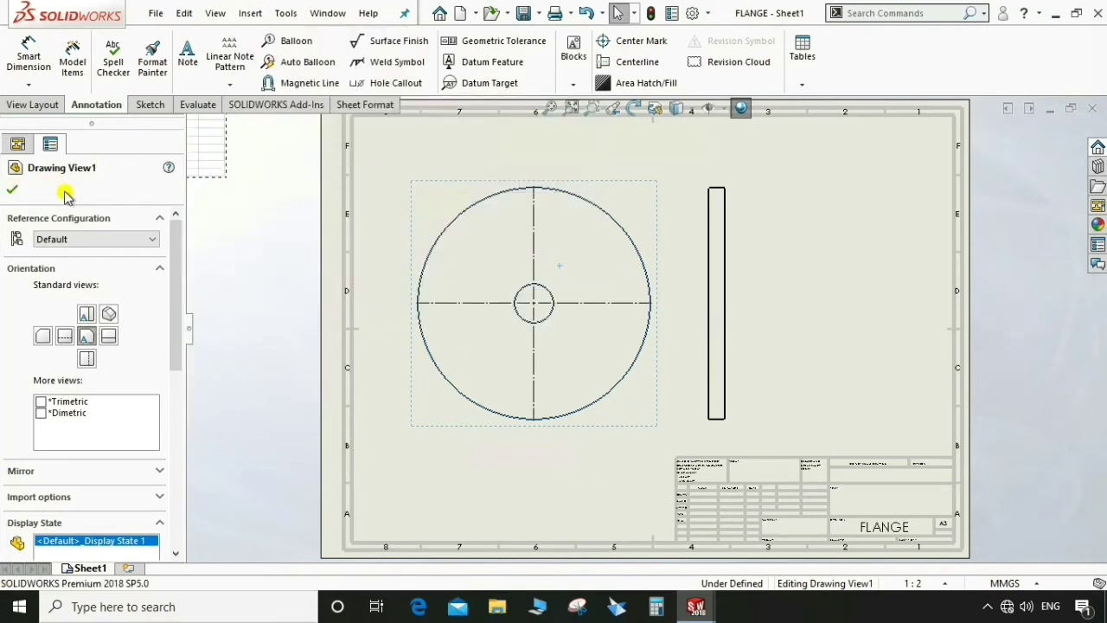
{"action": "left_click", "coordinate": [12, 189]}
- Place the design table in the upper-right corner inside the sheet border and shift the two flange views clear of it
{"action": "scroll", "coordinate": [424, 316], "scroll_direction": "down", "scroll_amount": 5}
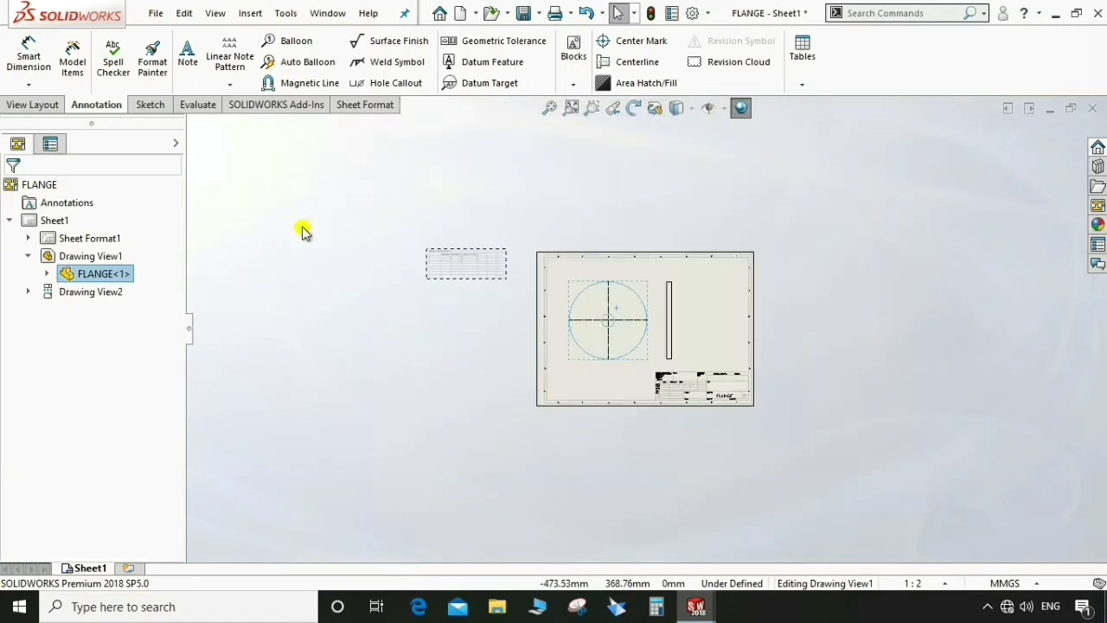
{"action": "left_click", "coordinate": [461, 270]}
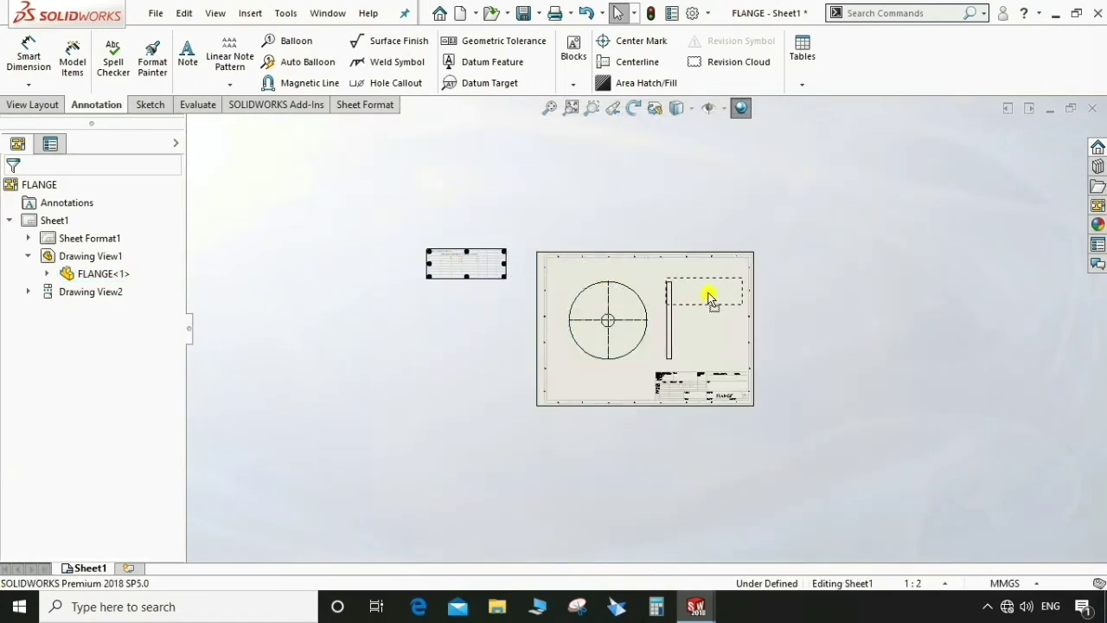
{"action": "left_click_drag", "start_coordinate": [707, 285], "coordinate": [700, 279]}
{"action": "scroll", "coordinate": [657, 346], "scroll_direction": "up", "scroll_amount": 3}
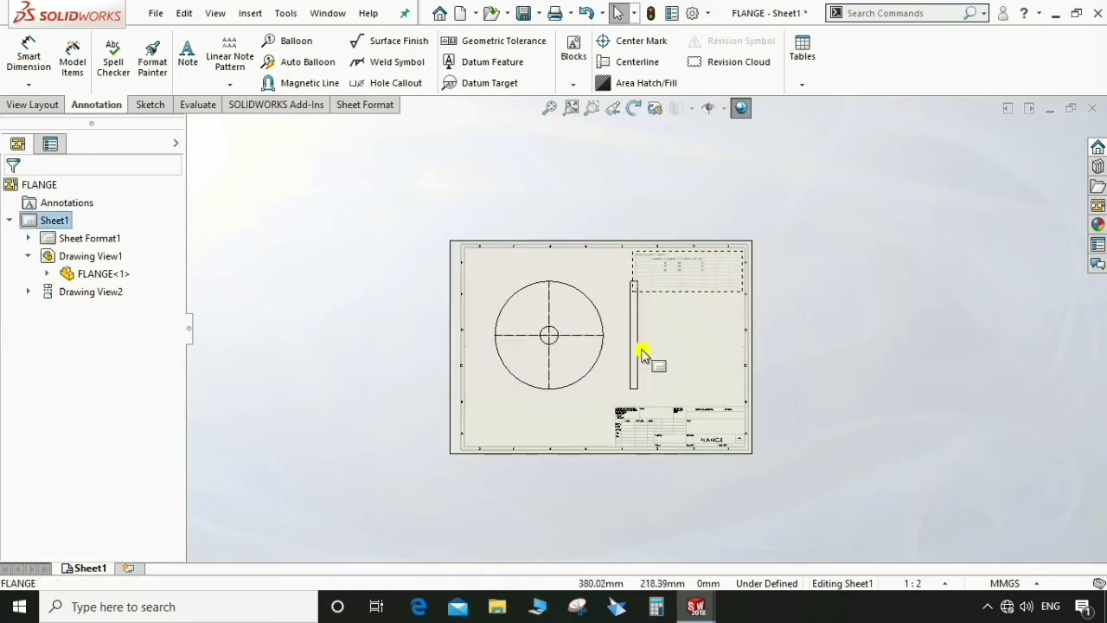
{"action": "mouse_move", "coordinate": [641, 340]}
{"action": "left_mouse_down"}
{"action": "mouse_move", "coordinate": [572, 373]}
{"action": "mouse_move", "coordinate": [564, 407]}
{"action": "mouse_move", "coordinate": [538, 412]}
{"action": "left_mouse_up"}
{"action": "left_click", "coordinate": [681, 352]}
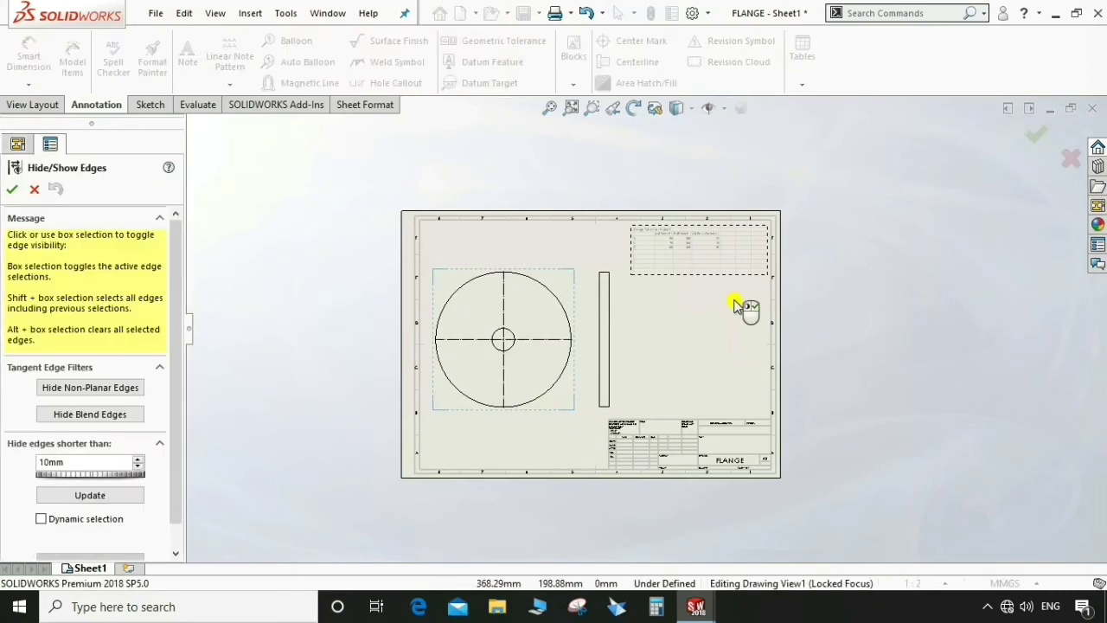
{"action": "left_click", "coordinate": [35, 190]}
- Check the contents of the design table placed on the sheet and save the drawing
{"action": "scroll", "coordinate": [727, 266], "scroll_direction": "down", "scroll_amount": 4}
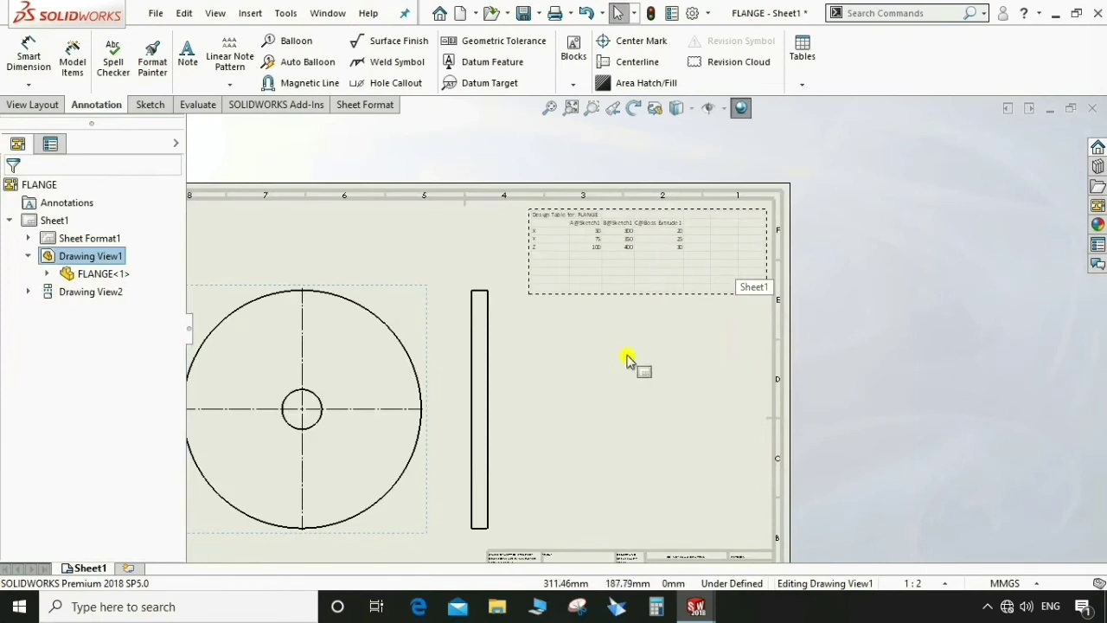
{"action": "scroll", "coordinate": [730, 236], "scroll_direction": "down", "scroll_amount": 2}
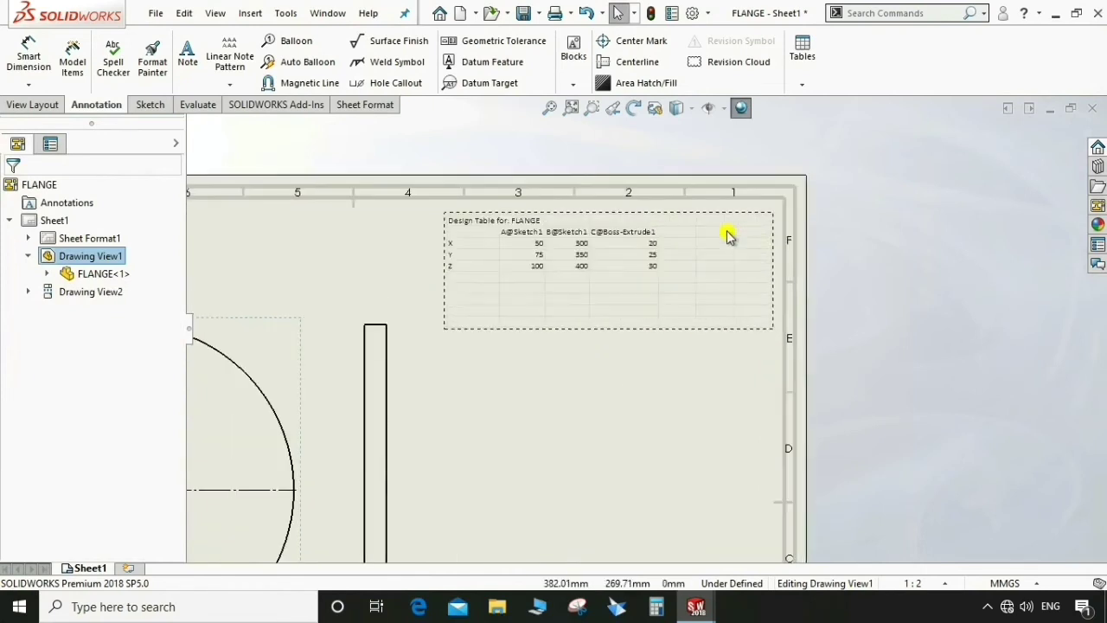
{"action": "left_click", "coordinate": [589, 410]}
{"action": "key", "text": "f"}
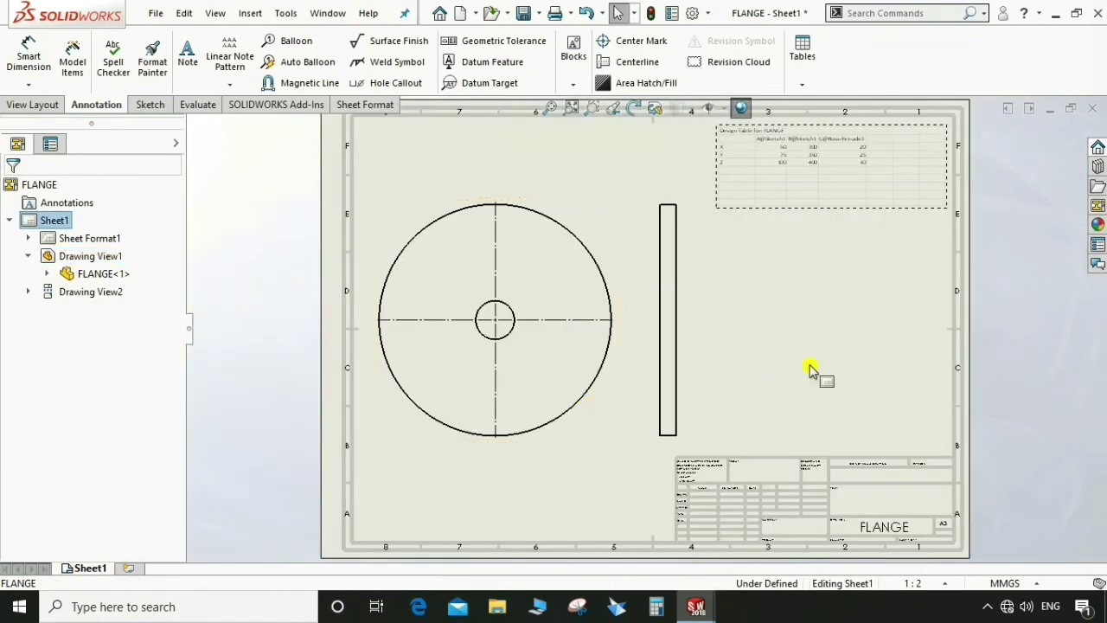
{"action": "key", "text": "ctrl+s"}
{"action": "left_click", "coordinate": [327, 251]}
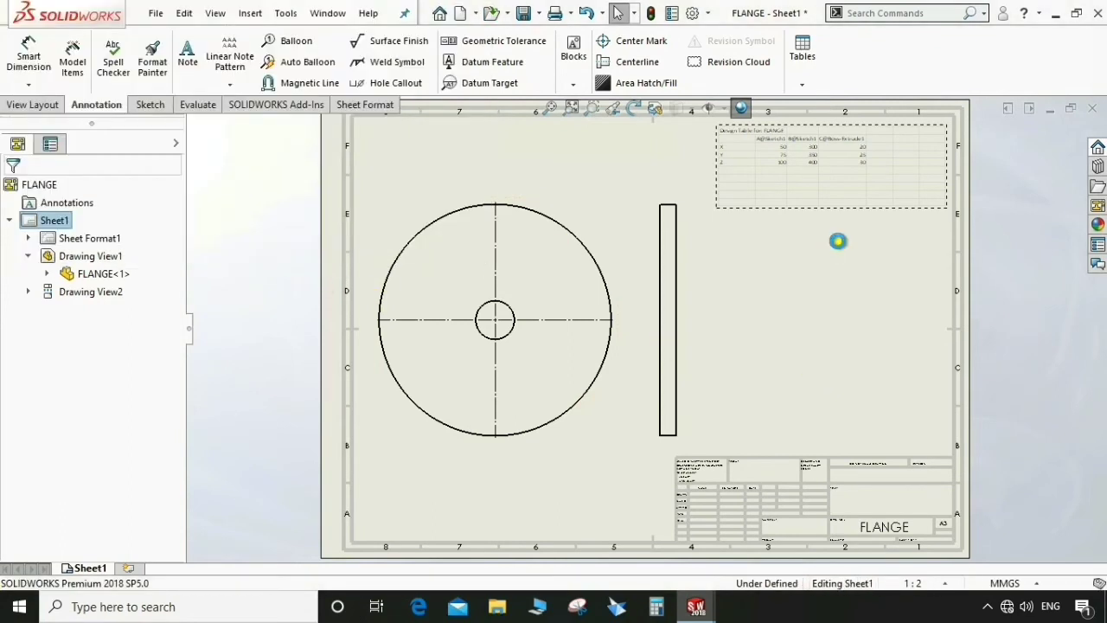
- Switch to the FLANGE part and open its design table for editing, without adding the $PARTNUMBER parameter
{"action": "left_click", "coordinate": [696, 606]}
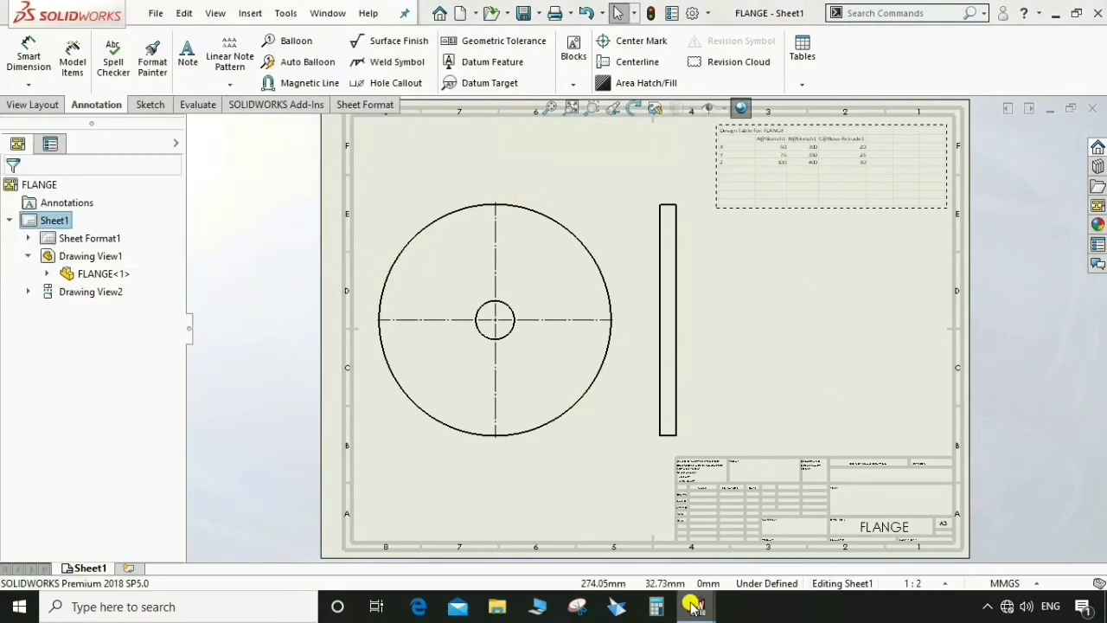
{"action": "left_click", "coordinate": [441, 538]}
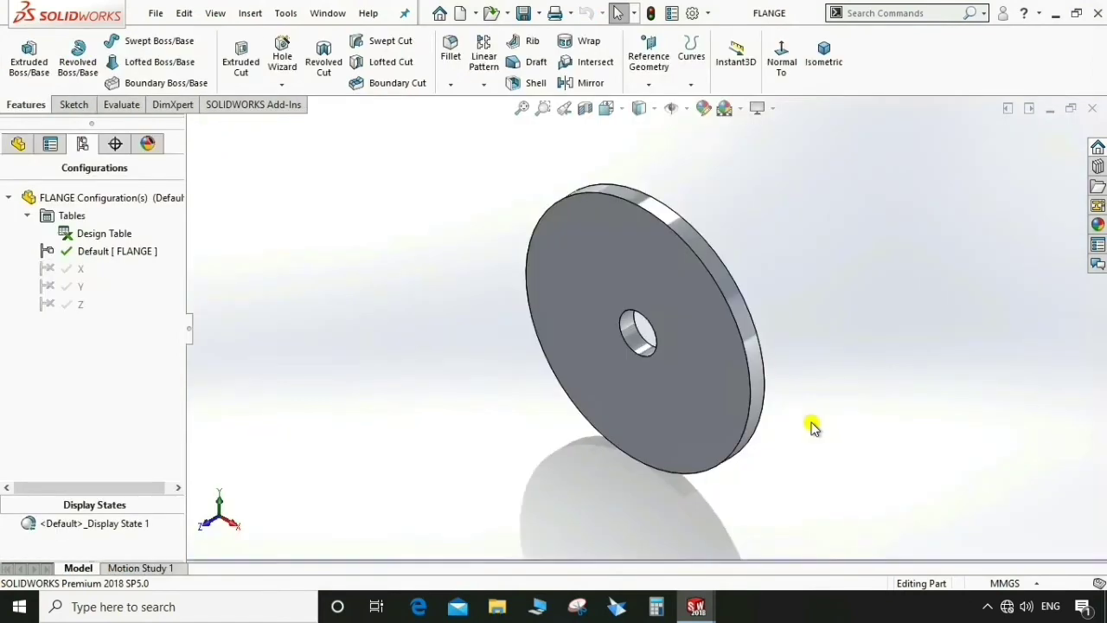
{"action": "right_click", "coordinate": [78, 235]}
{"action": "left_click", "coordinate": [125, 264]}
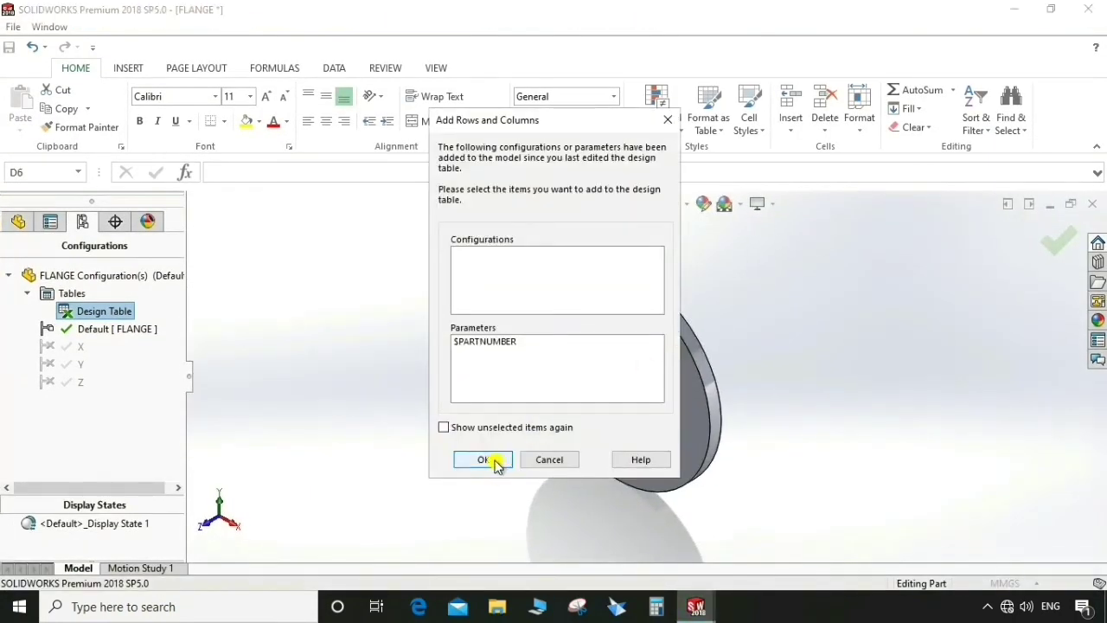
{"action": "left_click", "coordinate": [484, 460]}
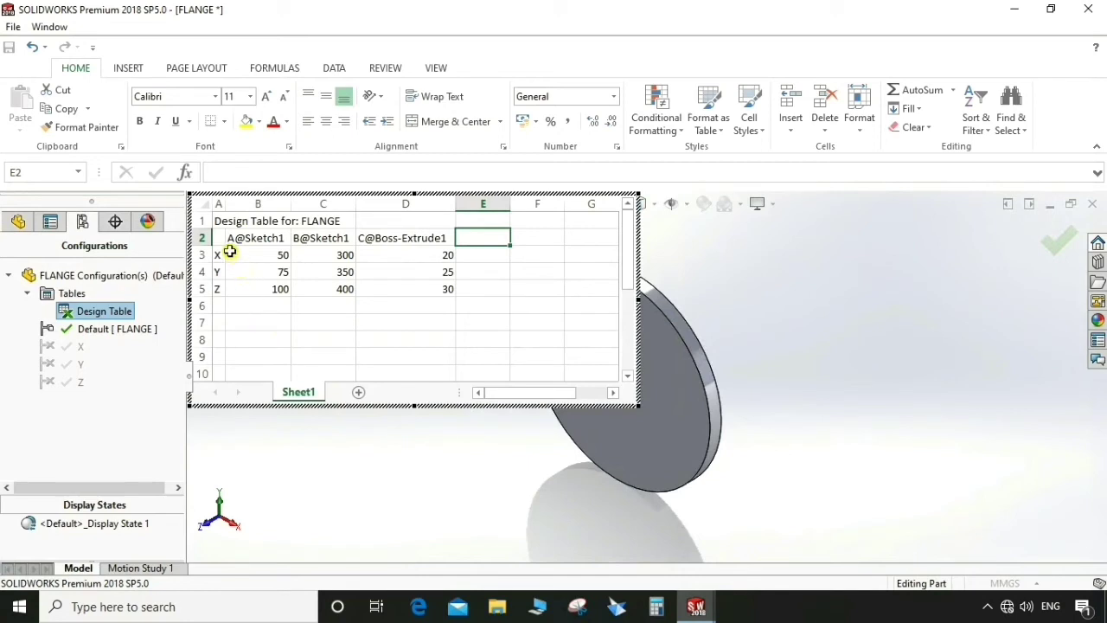
- Apply all borders to the design table's header and configuration cells A2:D5
{"action": "left_click_drag", "start_coordinate": [220, 223], "coordinate": [335, 221]}
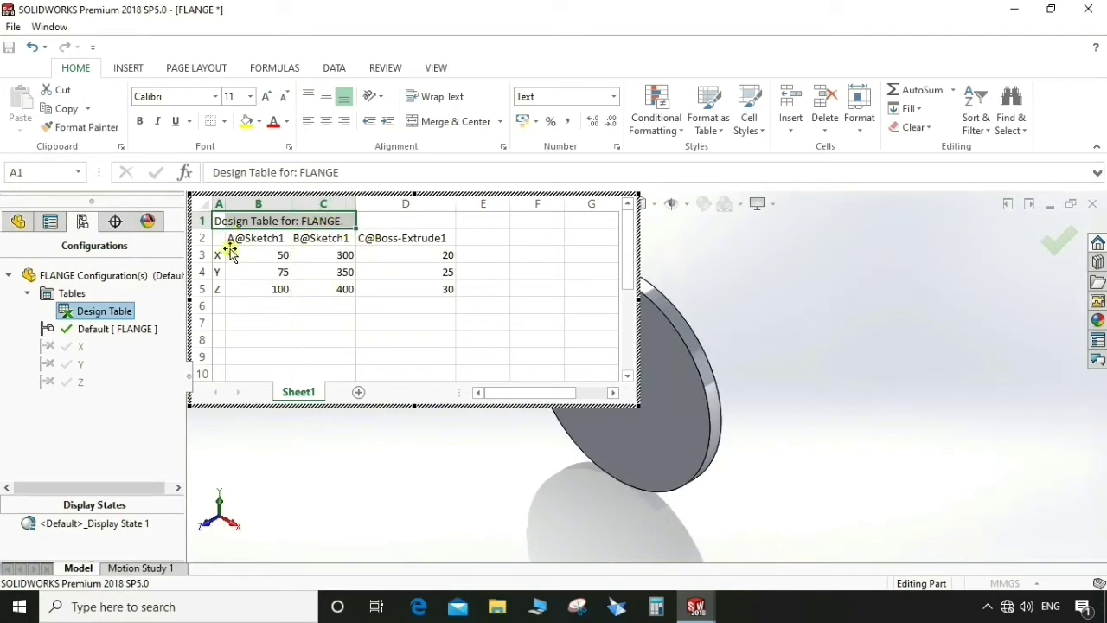
{"action": "left_click", "coordinate": [265, 271]}
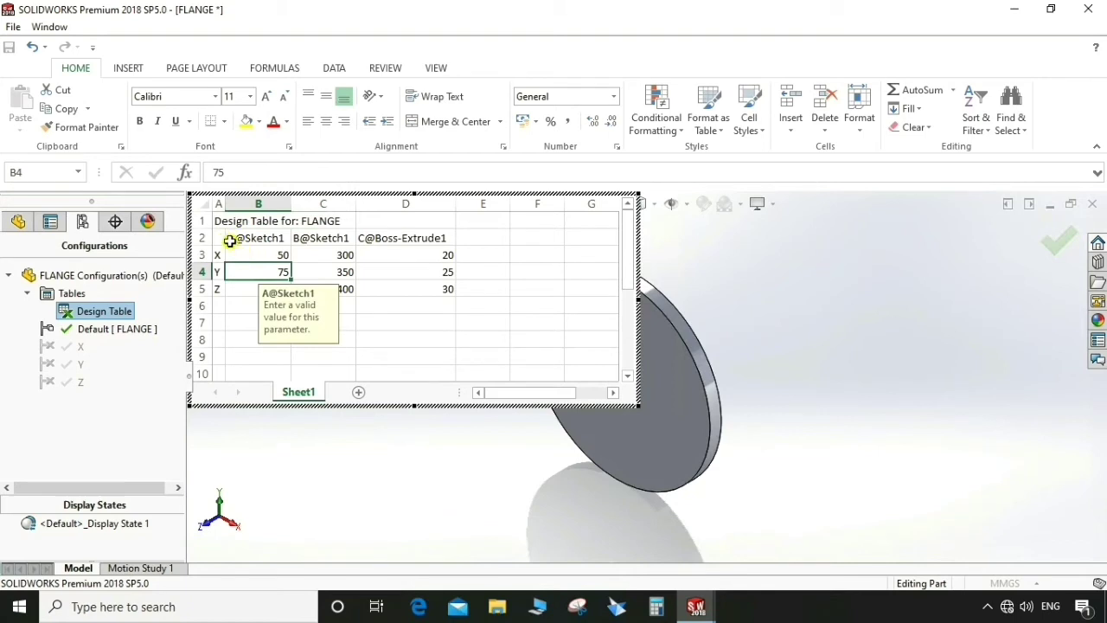
{"action": "left_click_drag", "start_coordinate": [221, 240], "coordinate": [404, 294]}
{"action": "left_click_drag", "start_coordinate": [405, 295], "coordinate": [405, 295]}
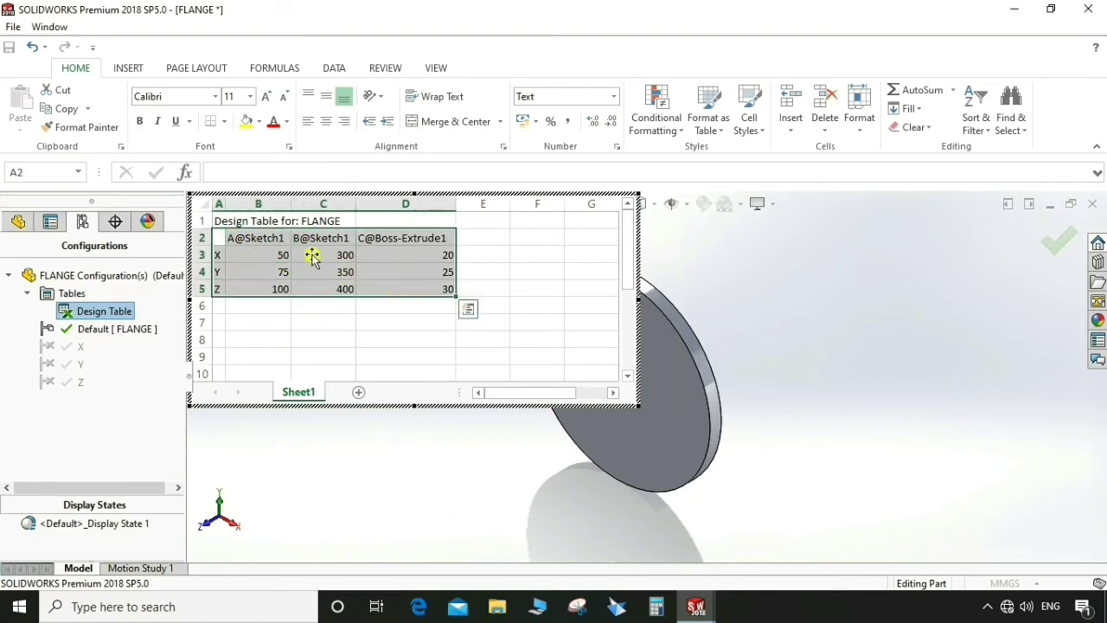
{"action": "left_click", "coordinate": [223, 124]}
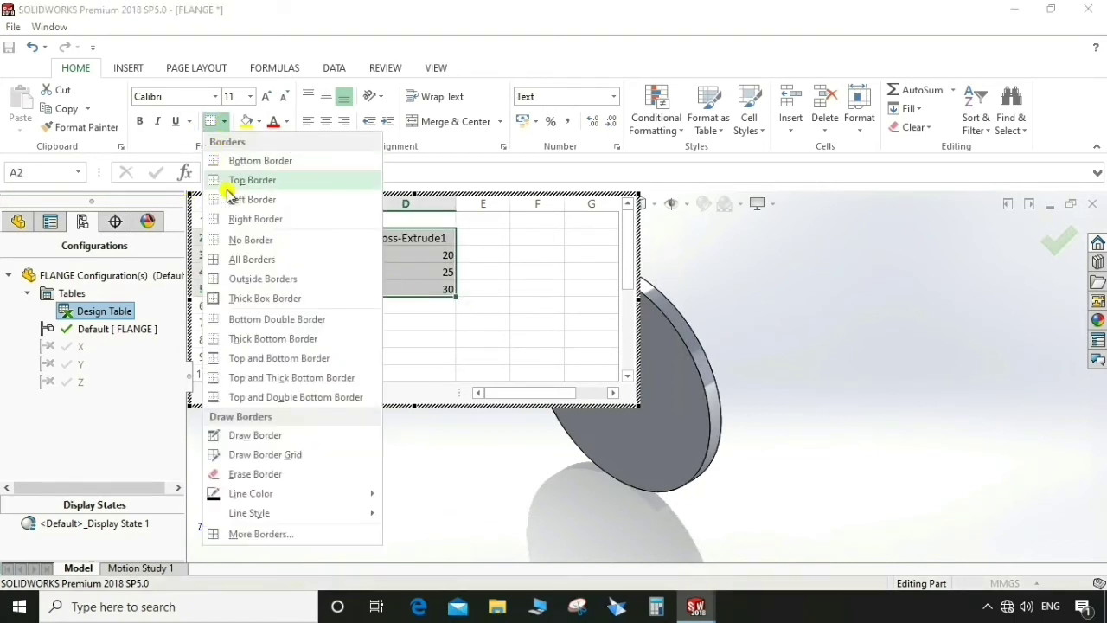
{"action": "left_click", "coordinate": [249, 259]}
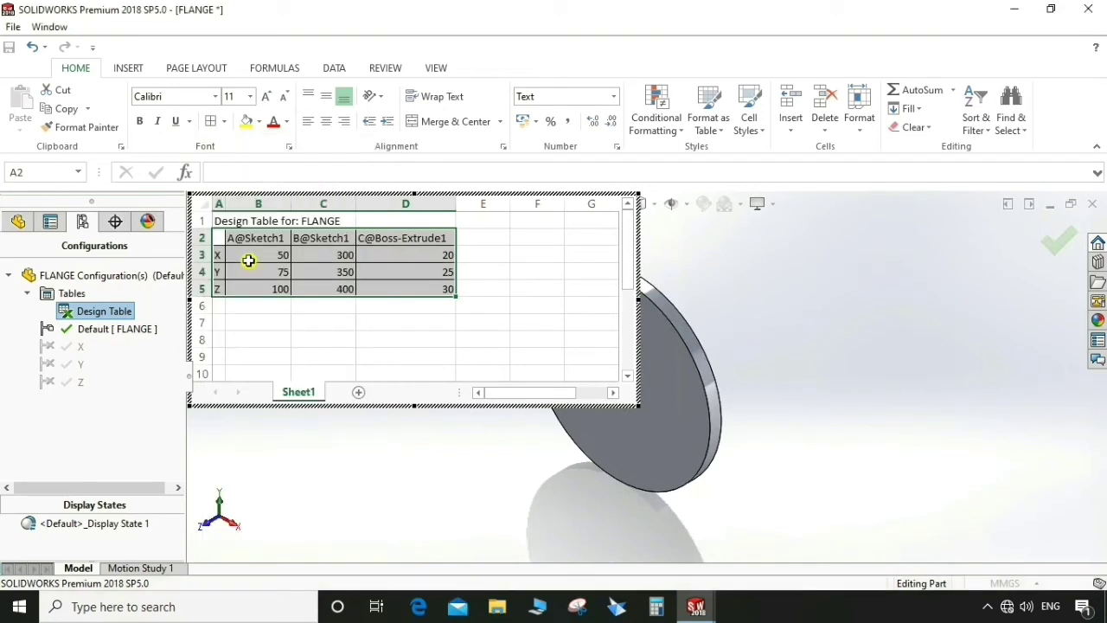
- Add outside borders around the design table's title cells A1:C1
{"action": "left_click", "coordinate": [242, 221]}
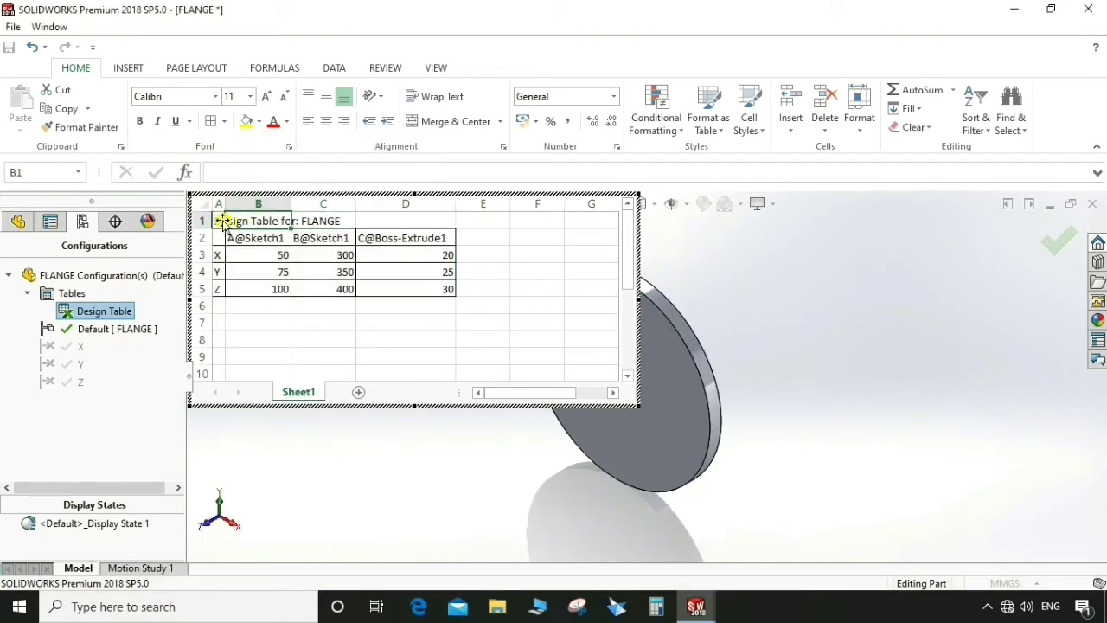
{"action": "left_click_drag", "start_coordinate": [219, 221], "coordinate": [325, 225]}
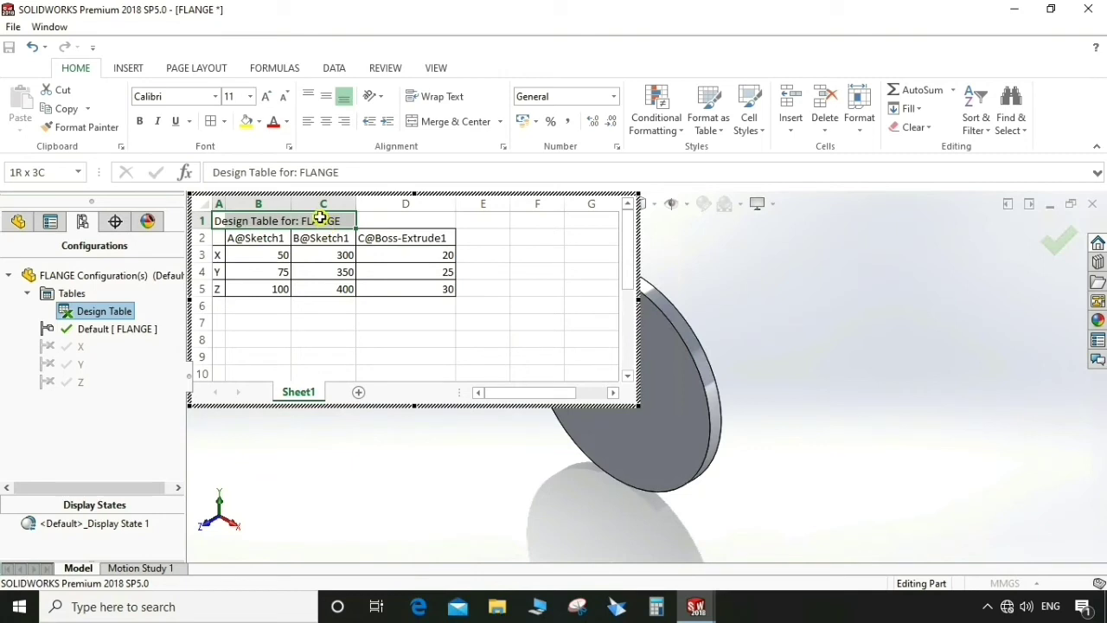
{"action": "left_click", "coordinate": [223, 121]}
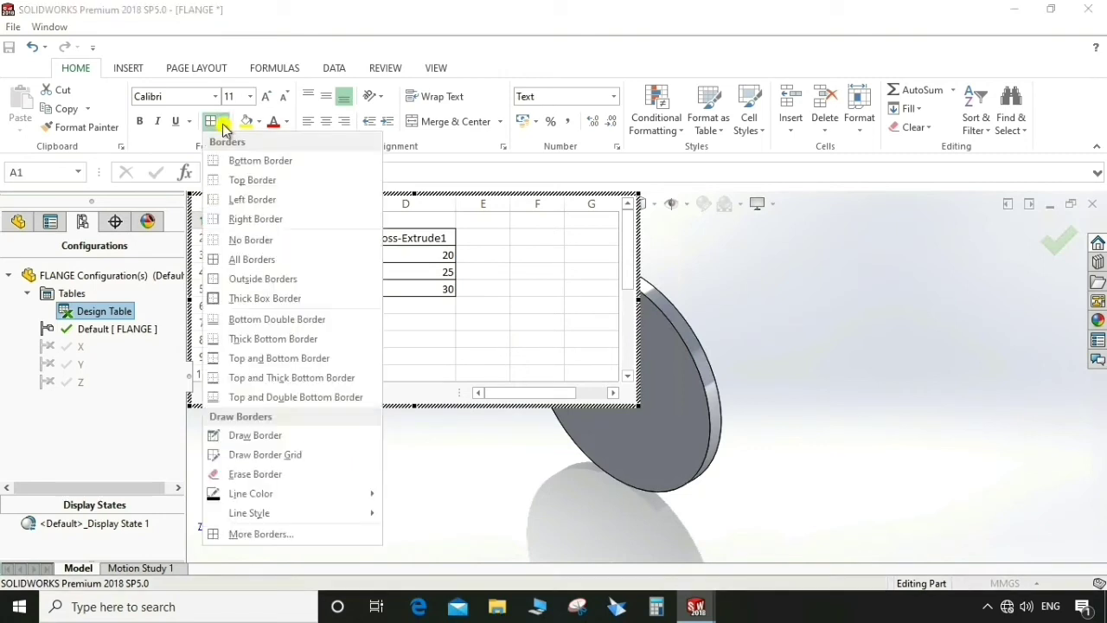
{"action": "left_click", "coordinate": [239, 280]}
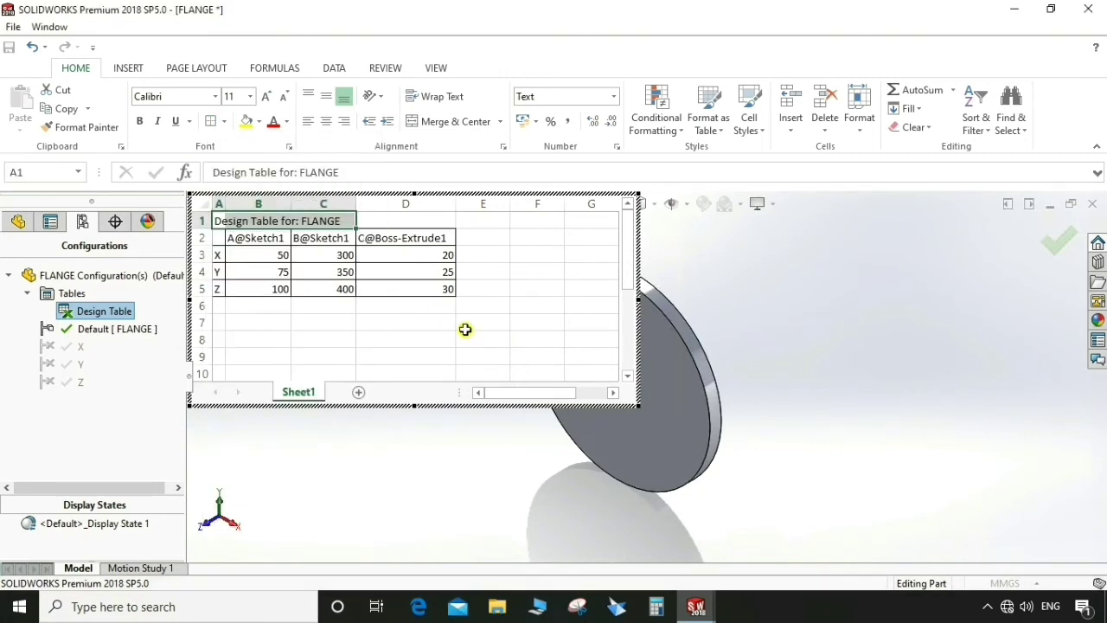
- Shrink the design table's frame to fit columns A to D and rows 1 to 5
{"action": "left_click", "coordinate": [468, 331]}
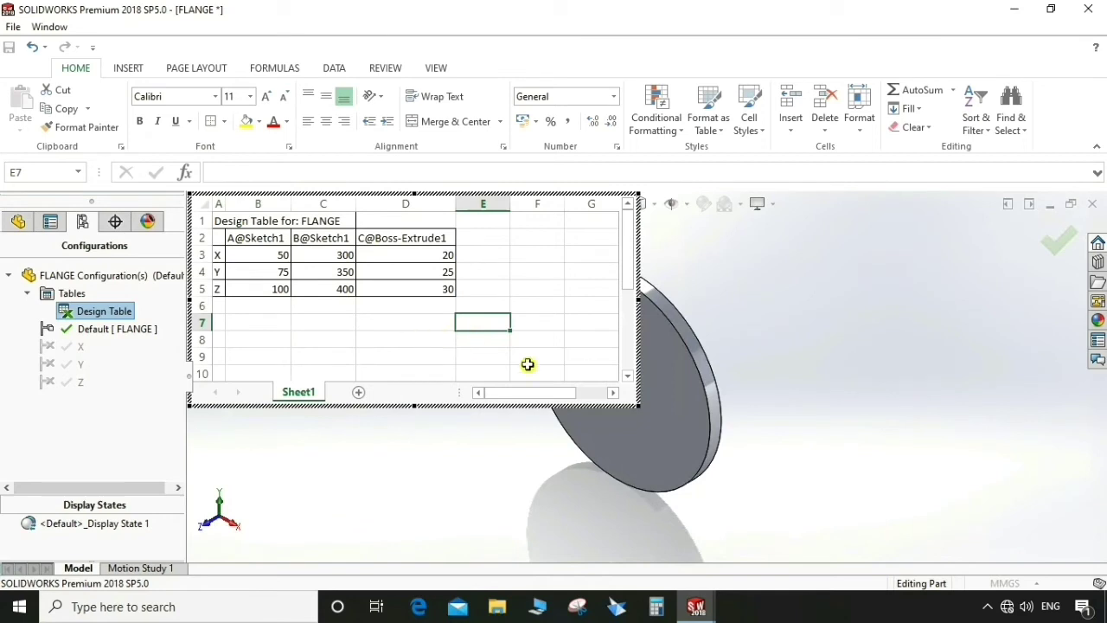
{"action": "left_click_drag", "start_coordinate": [638, 406], "coordinate": [477, 310]}
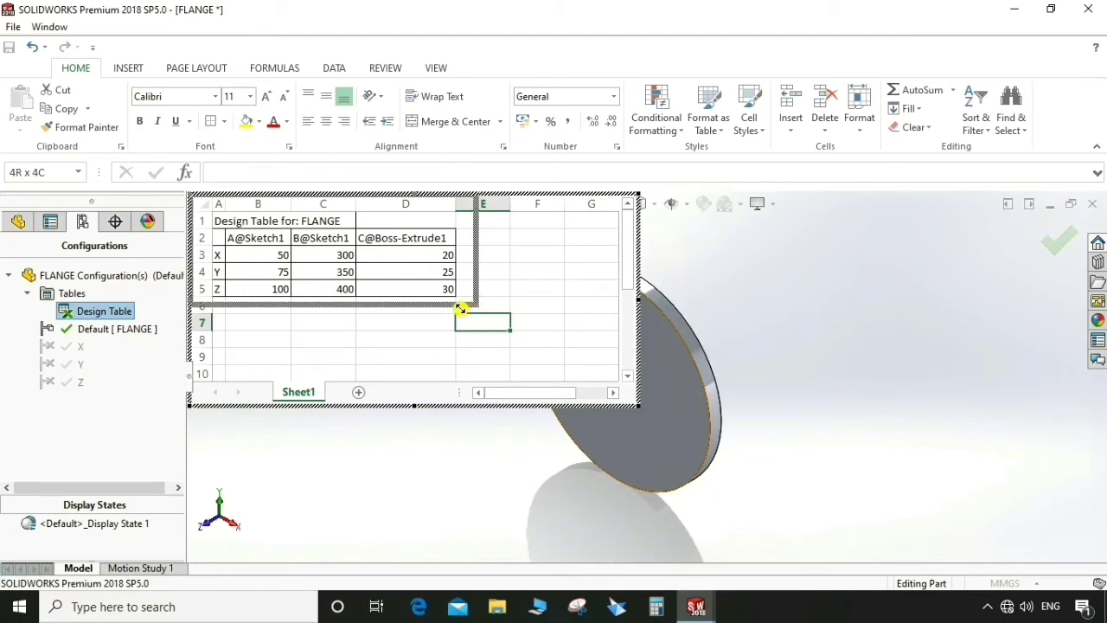
{"action": "left_click_drag", "start_coordinate": [455, 314], "coordinate": [493, 331]}
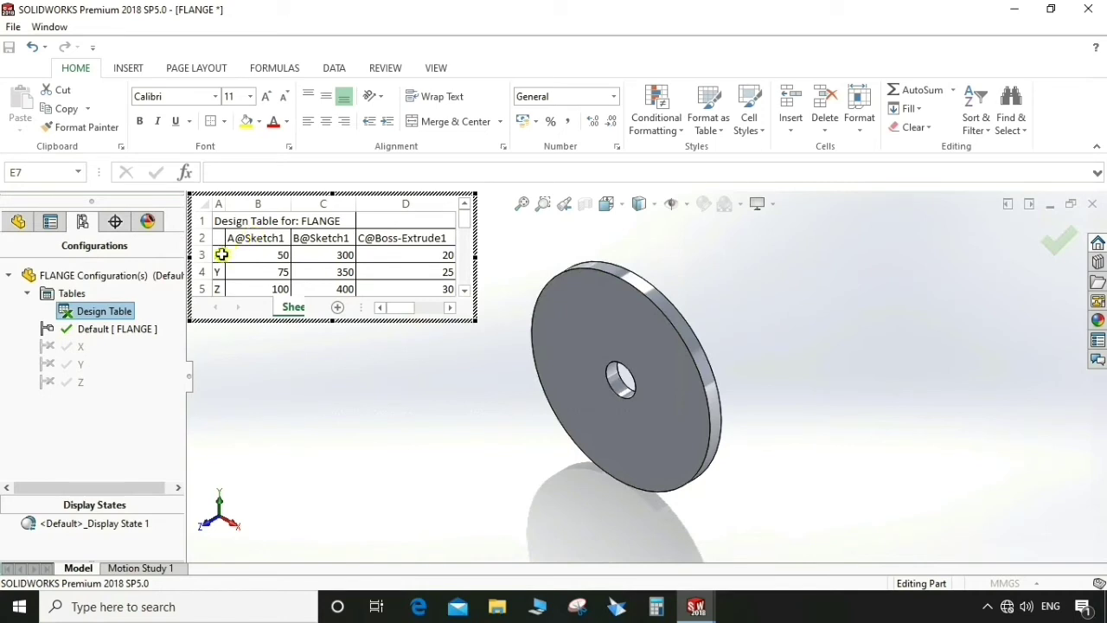
- Make the configuration names in A3:A5 and the parameter headings in B2:D2 of the design table bold
{"action": "left_click_drag", "start_coordinate": [221, 254], "coordinate": [220, 288]}
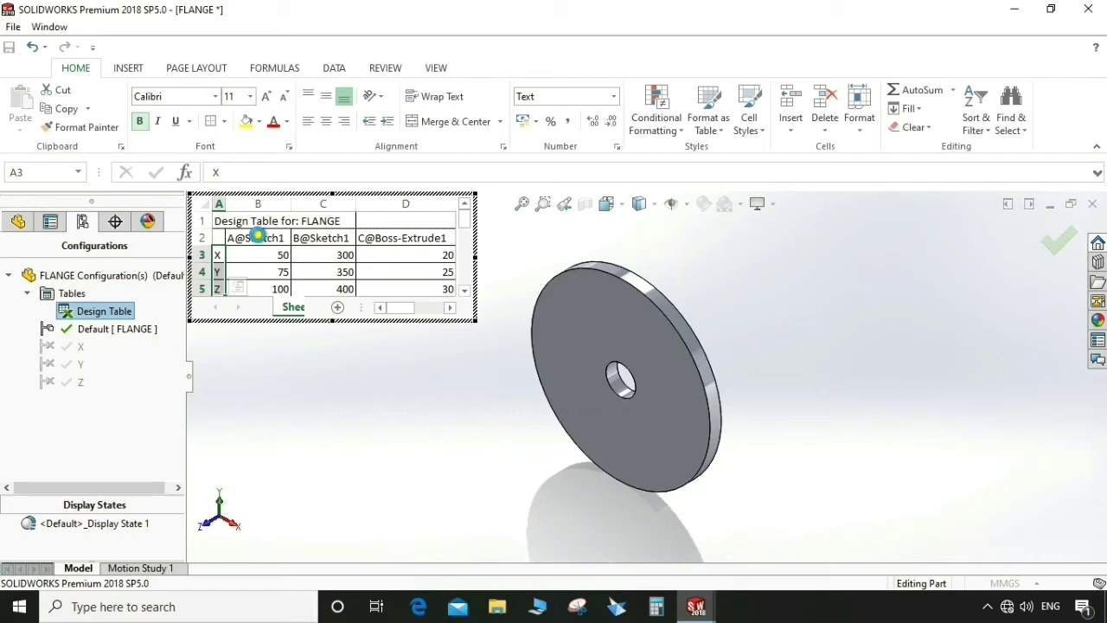
{"action": "left_click_drag", "start_coordinate": [246, 238], "coordinate": [392, 240]}
{"action": "left_click", "coordinate": [139, 121]}
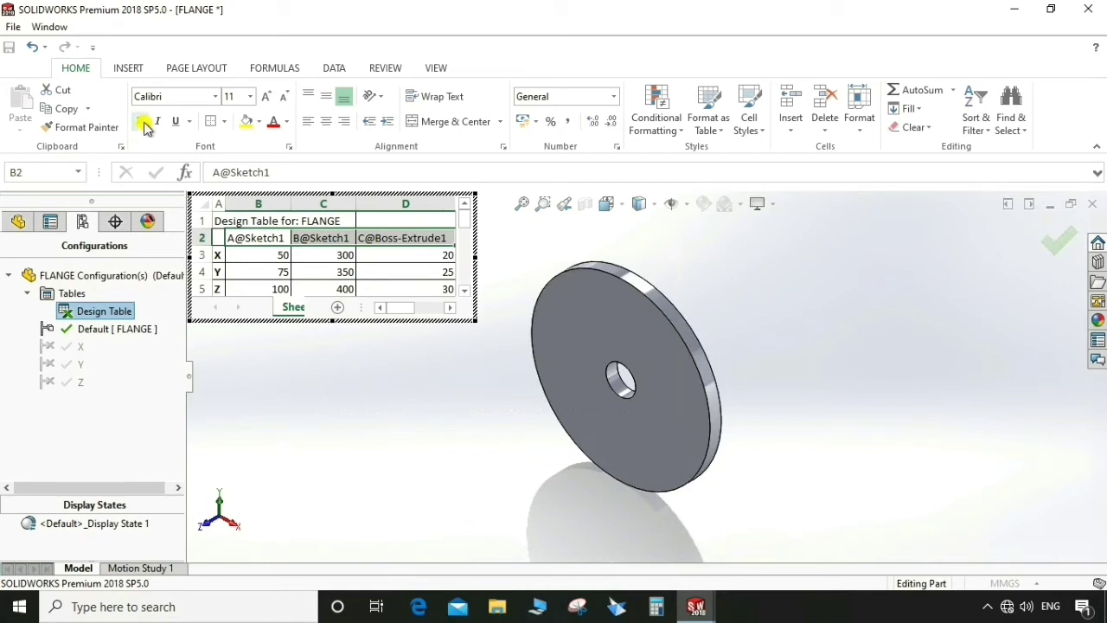
- Make the design table's title in row 1 bold and finish editing the table
{"action": "left_click_drag", "start_coordinate": [236, 219], "coordinate": [334, 221]}
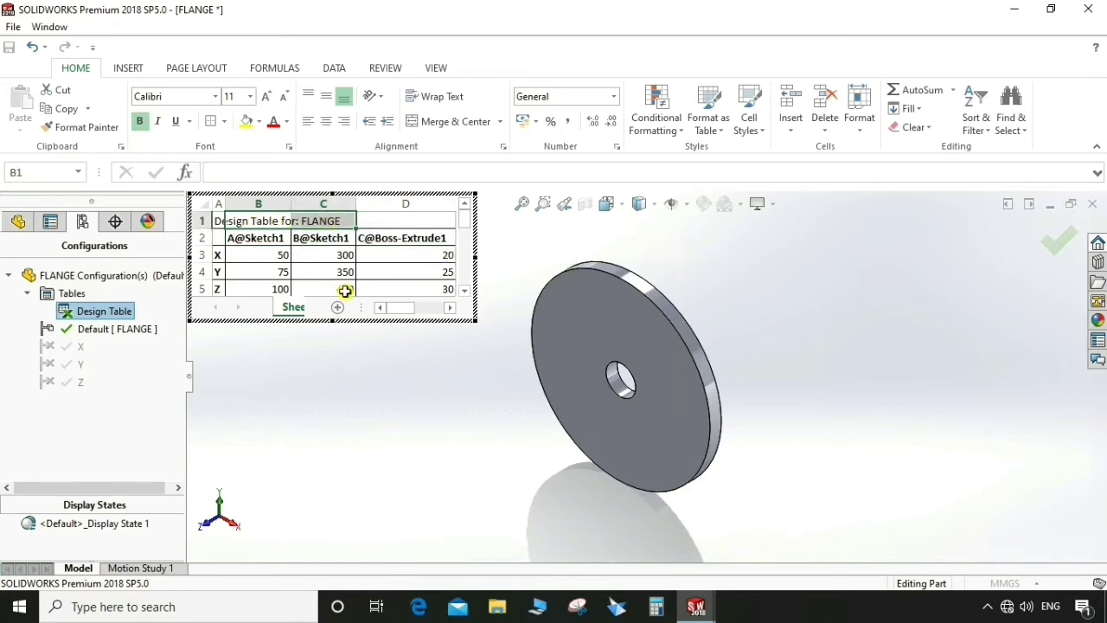
{"action": "left_click", "coordinate": [373, 255]}
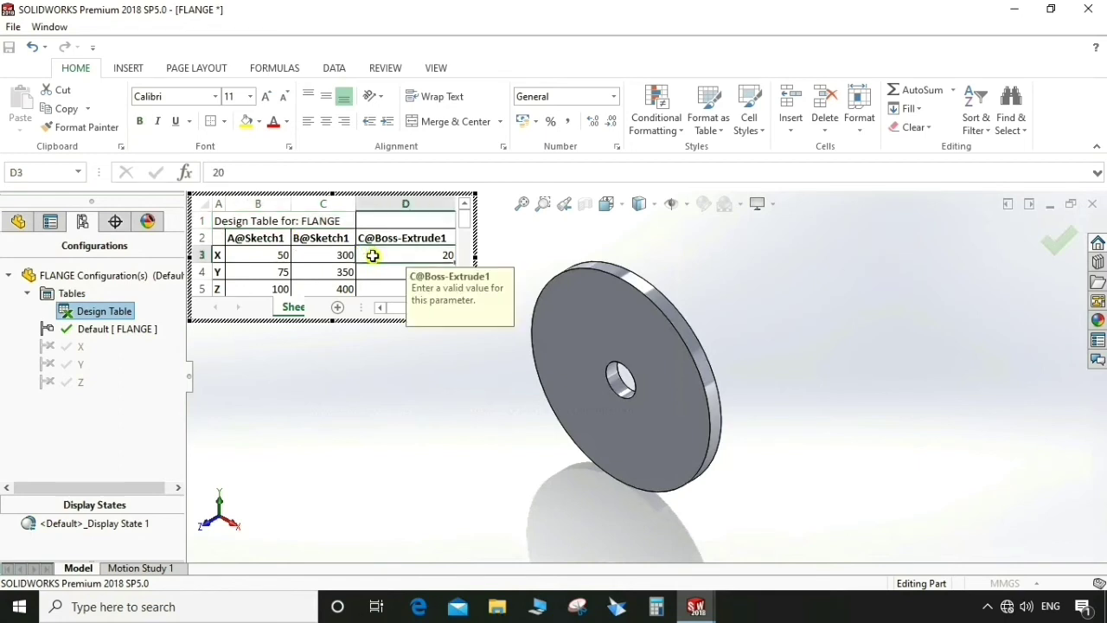
{"action": "left_click_drag", "start_coordinate": [220, 223], "coordinate": [316, 229]}
{"action": "left_click", "coordinate": [139, 120]}
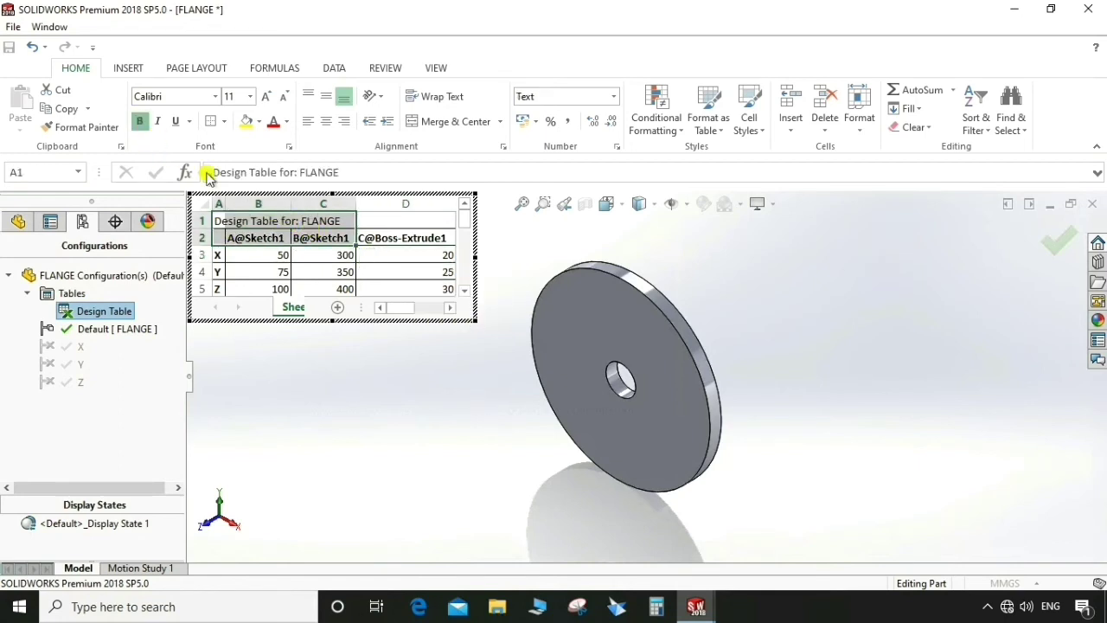
{"action": "left_click", "coordinate": [411, 275]}
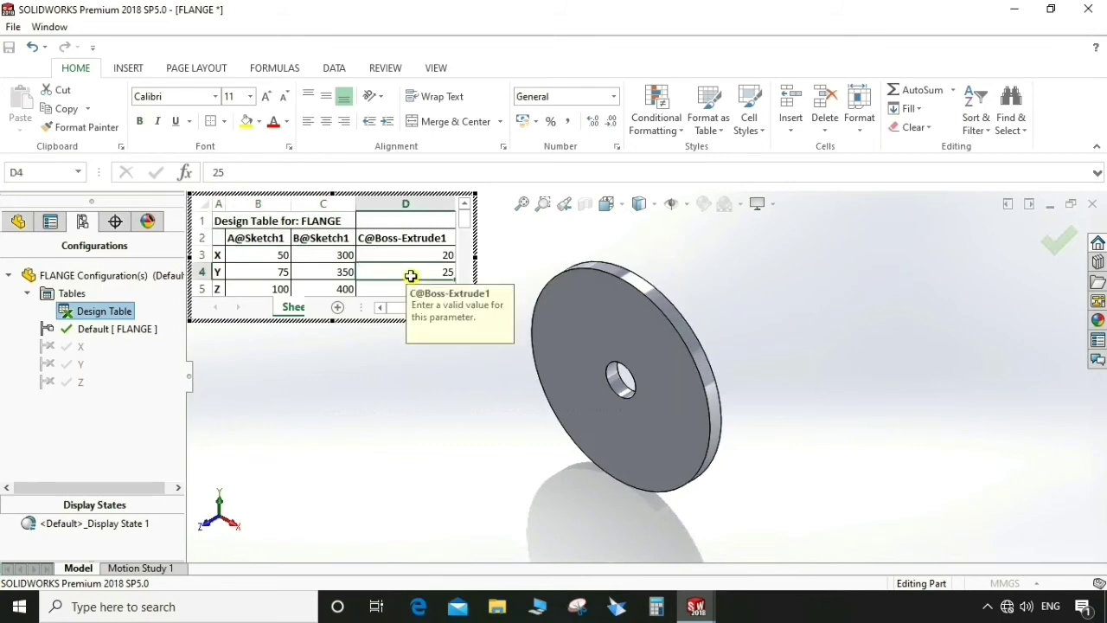
{"action": "left_click", "coordinate": [815, 280]}
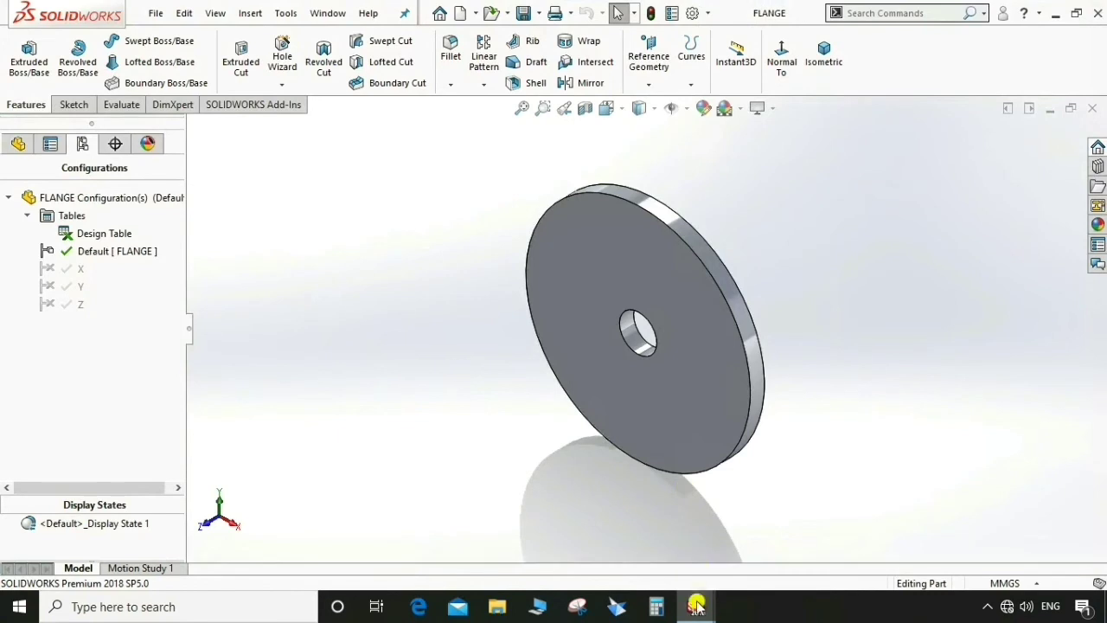
- Switch to the FLANGE drawing and update the design table shown on its sheet
{"action": "mouse_move", "coordinate": [696, 606]}
{"action": "left_click", "coordinate": [952, 542]}
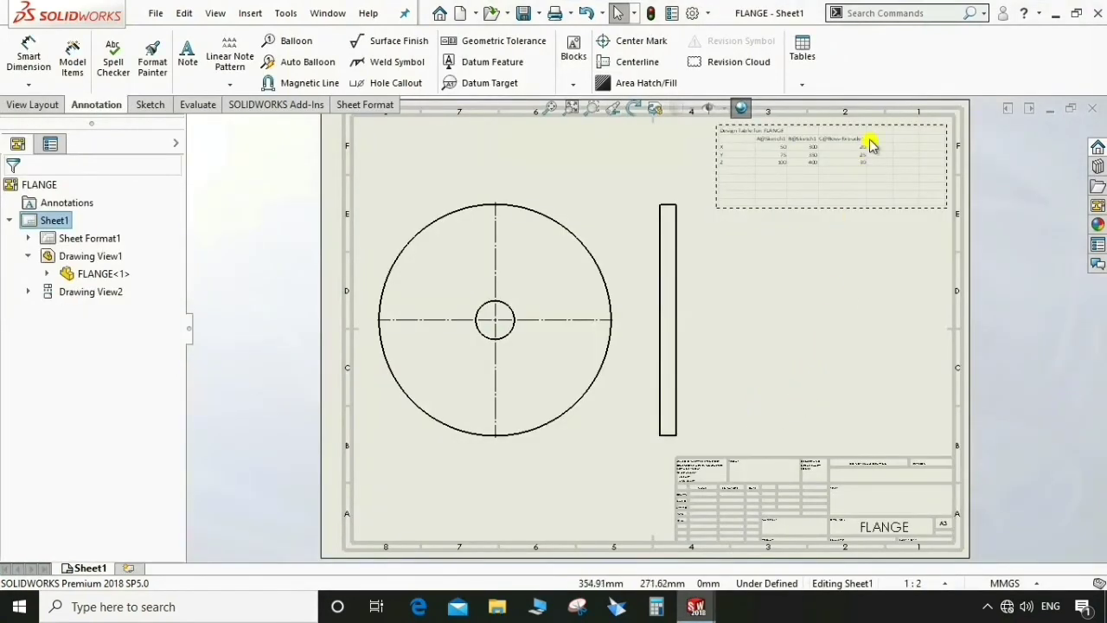
{"action": "scroll", "coordinate": [866, 146], "scroll_direction": "down", "scroll_amount": 2}
{"action": "scroll", "coordinate": [813, 162], "scroll_direction": "down", "scroll_amount": 1}
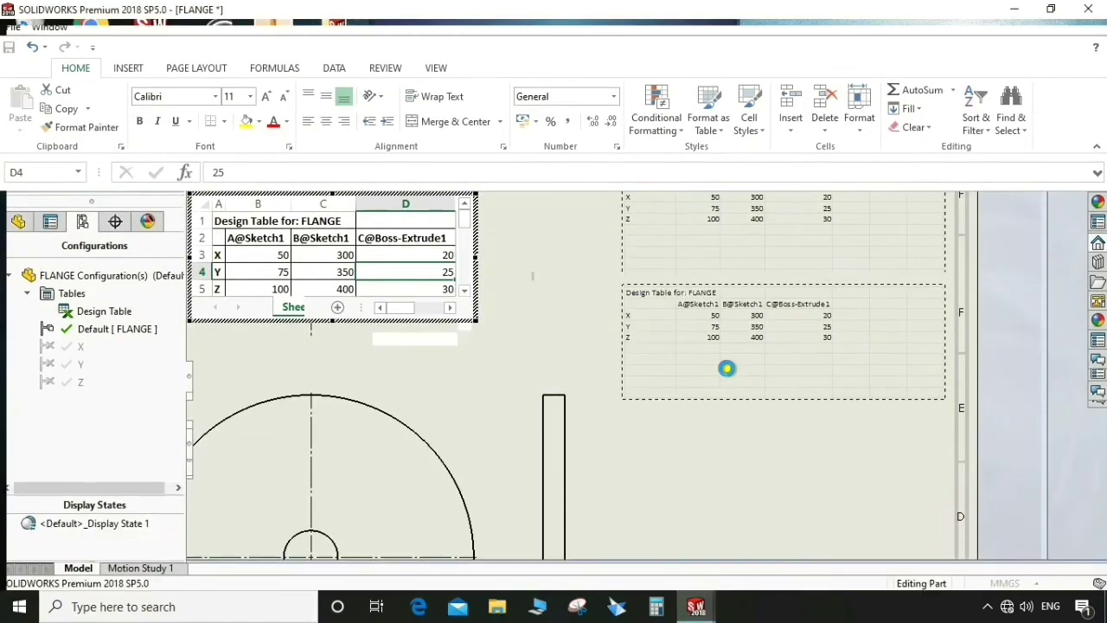
{"action": "left_click", "coordinate": [727, 374]}
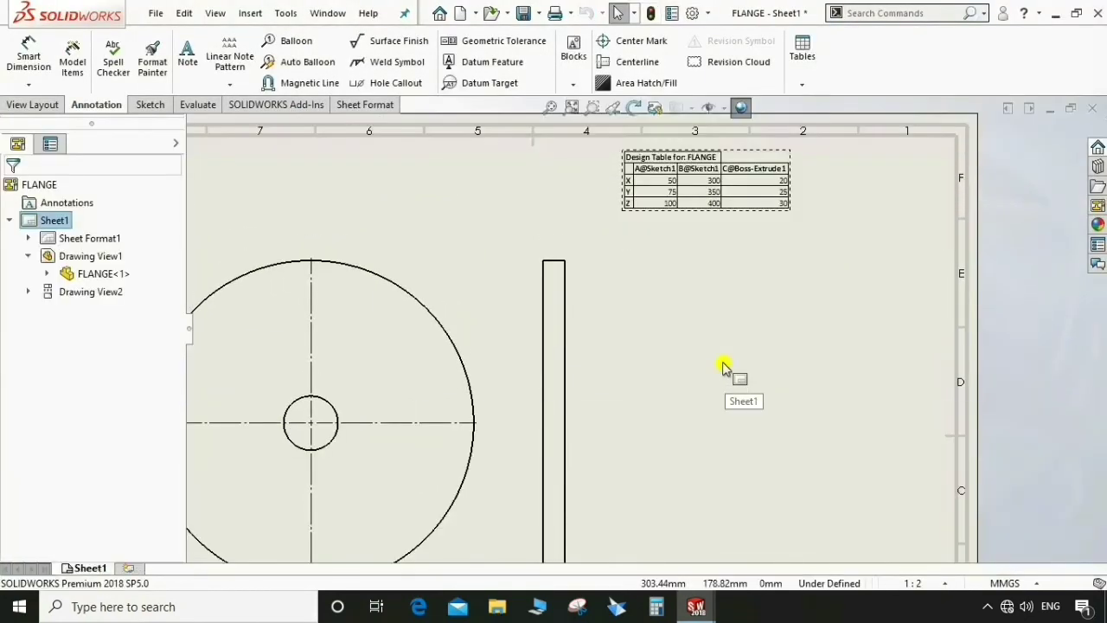
- Check the formatted design table on the sheet and save the FLANGE drawing together with its modified part
{"action": "scroll", "coordinate": [809, 152], "scroll_direction": "down", "scroll_amount": 2}
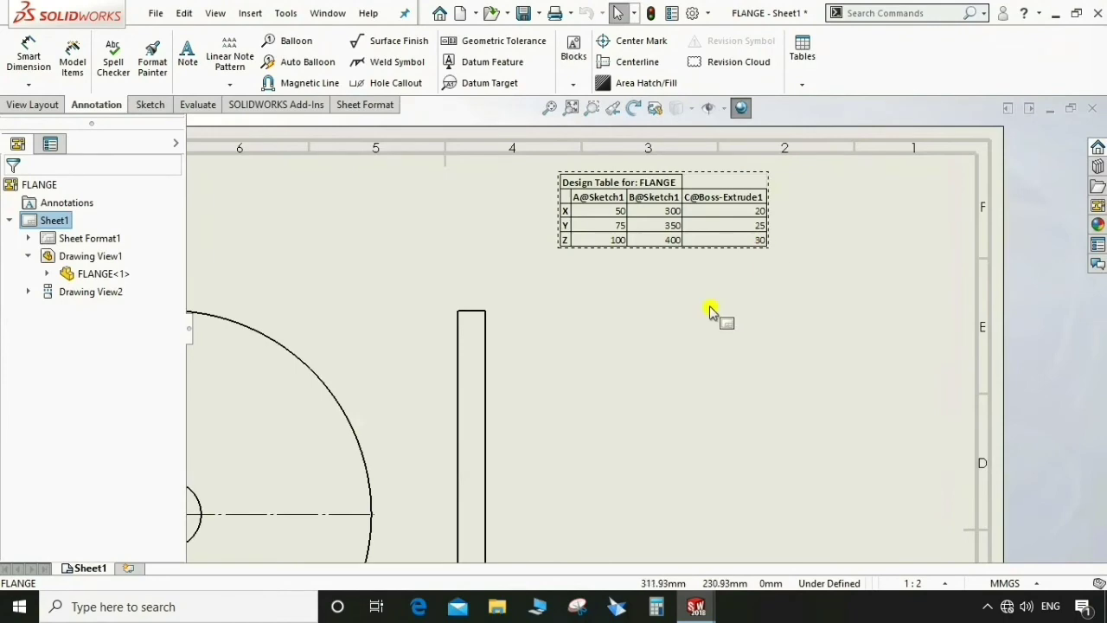
{"action": "key", "text": "f"}
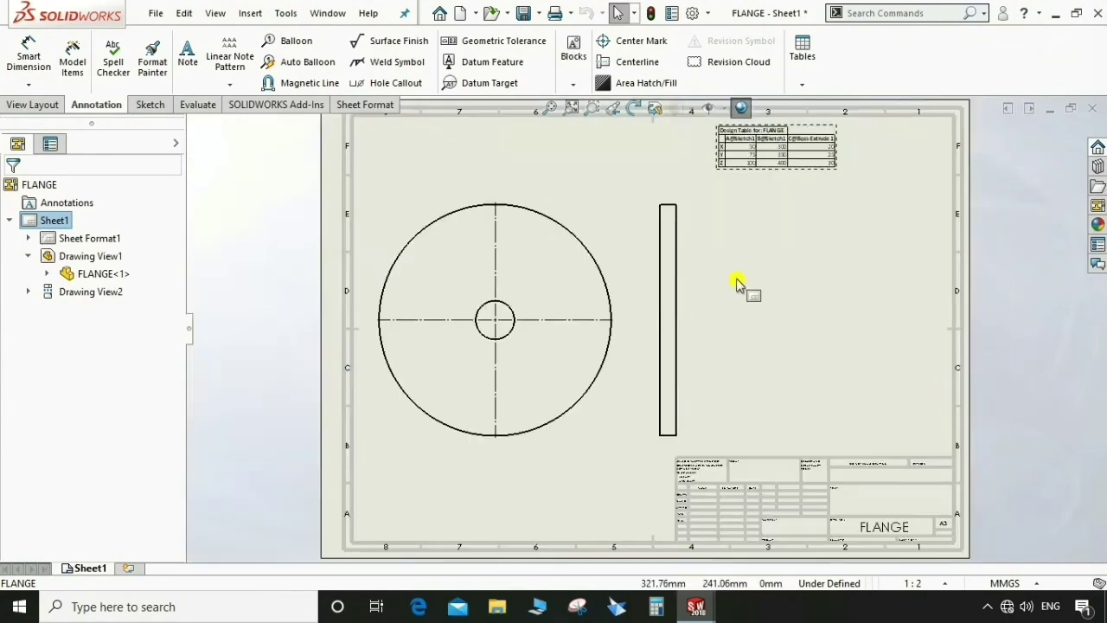
{"action": "scroll", "coordinate": [813, 186], "scroll_direction": "down", "scroll_amount": 4}
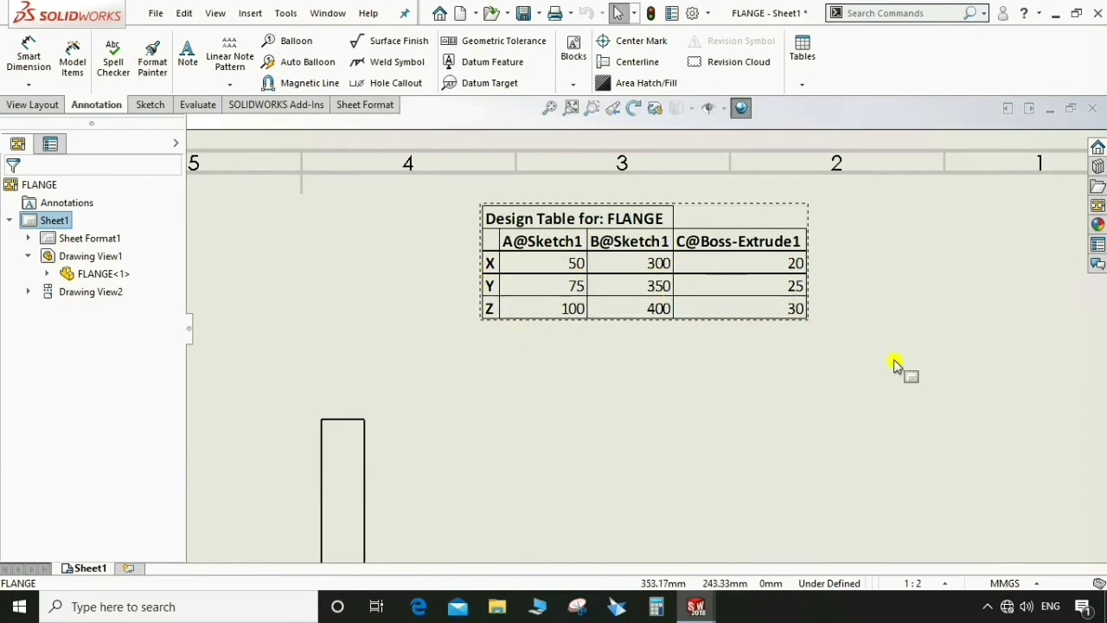
{"action": "key", "text": "f"}
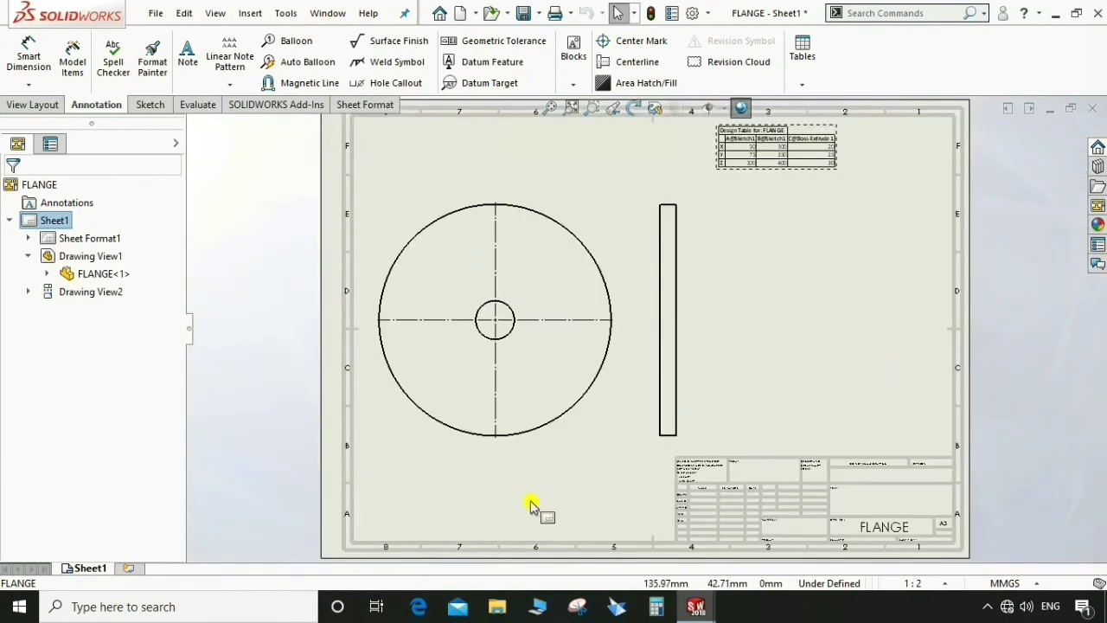
{"action": "key", "text": "ctrl+s"}
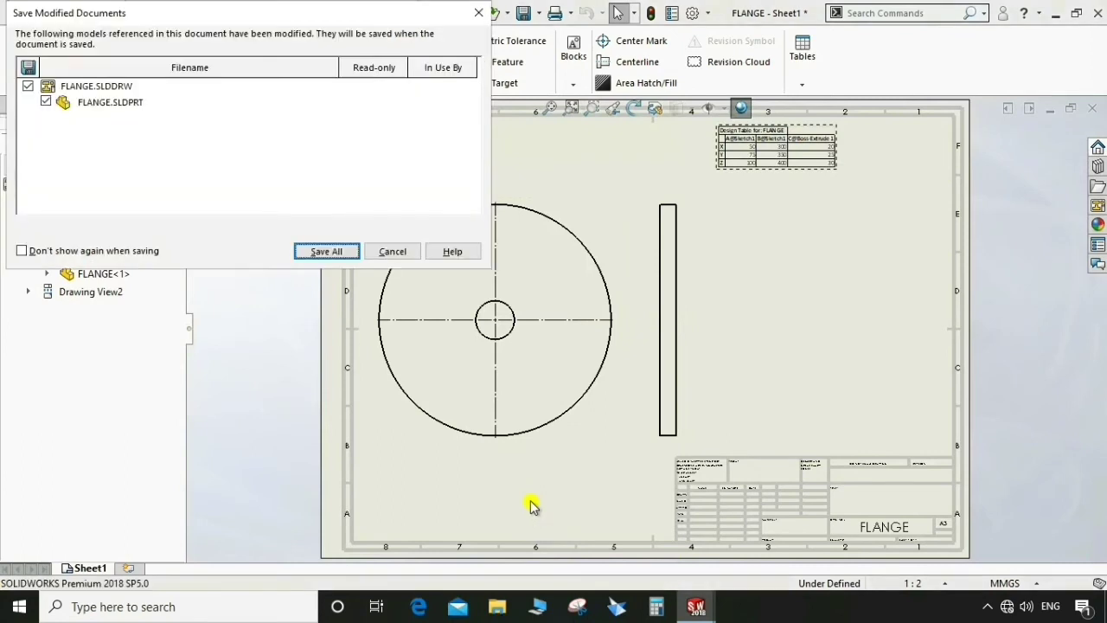
{"action": "left_click", "coordinate": [336, 256]}
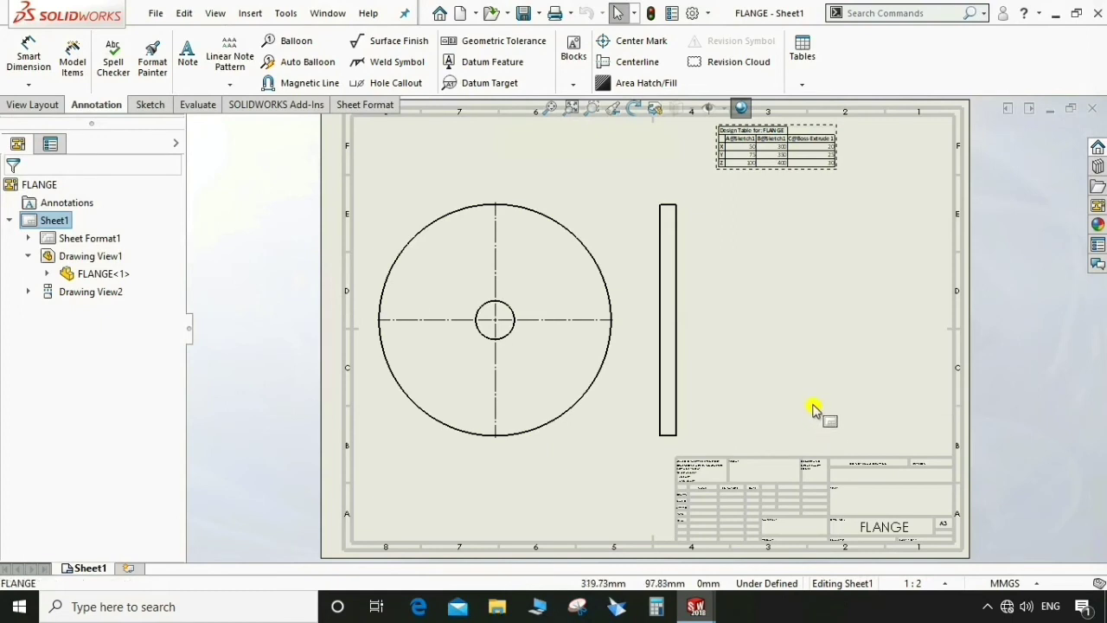
- Create a new drawing document on a standard A3 (ISO) sheet with the sheet format displayed
{"action": "left_click", "coordinate": [151, 15]}
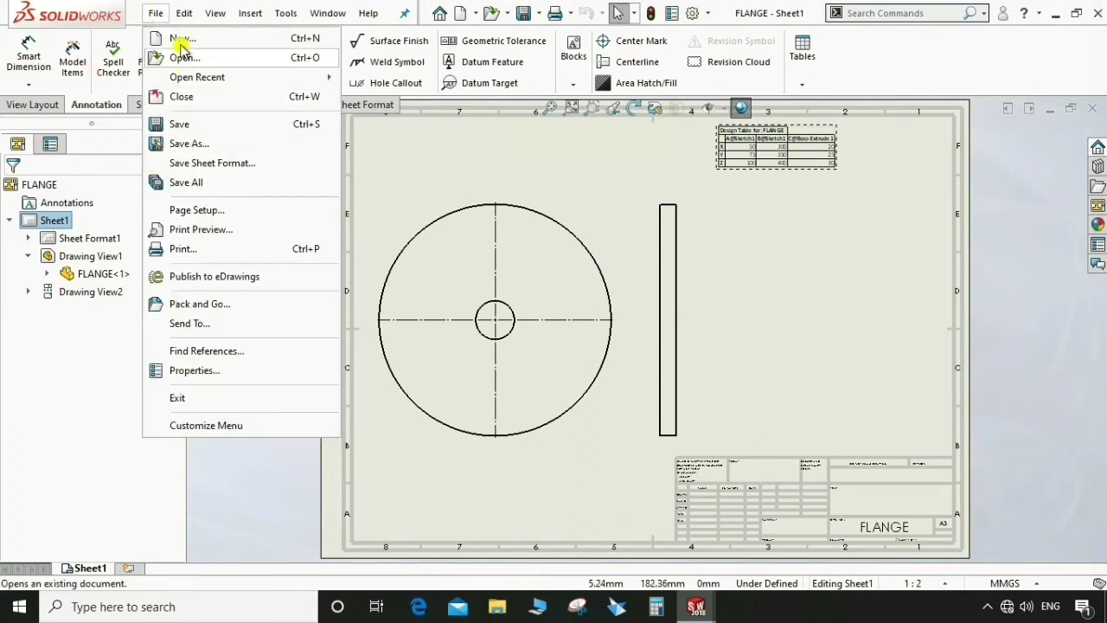
{"action": "key", "text": "ctrl+n"}
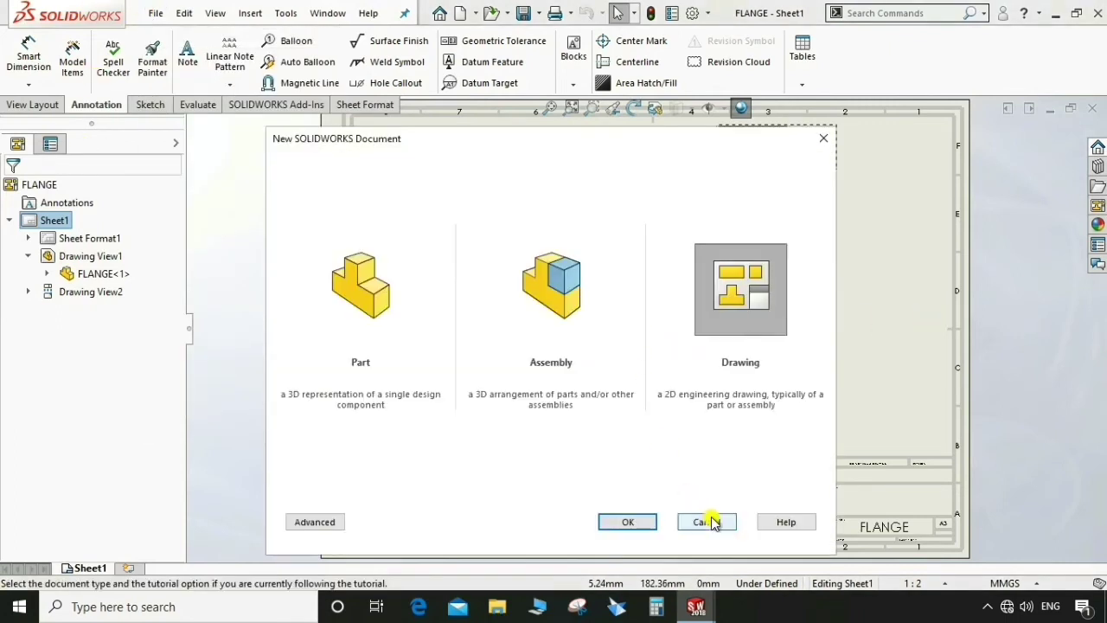
{"action": "left_click", "coordinate": [648, 523]}
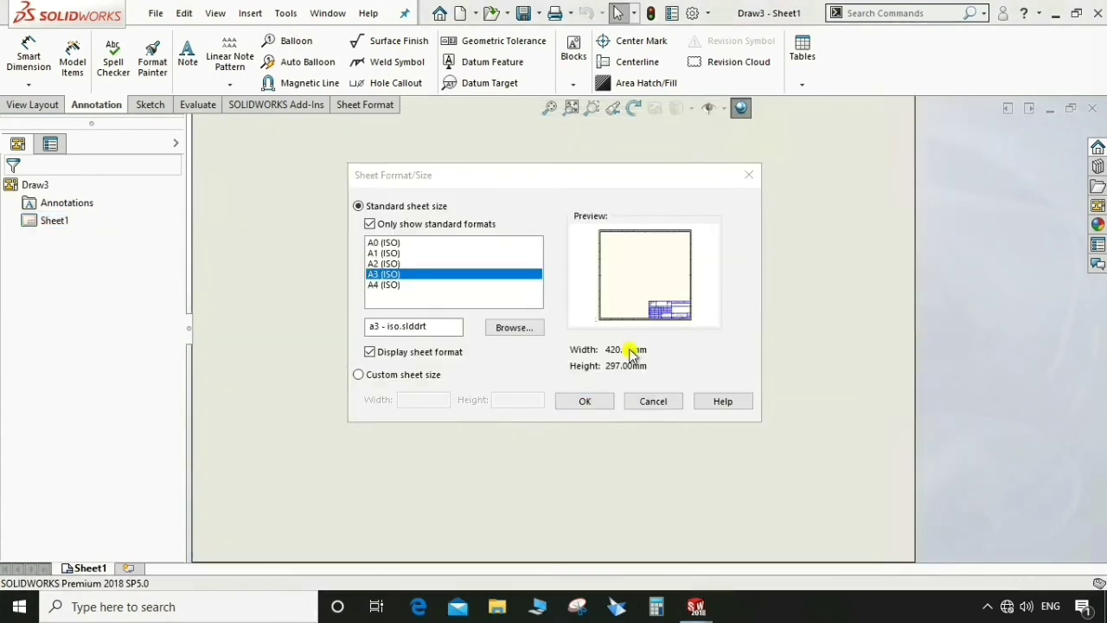
{"action": "left_click", "coordinate": [586, 403]}
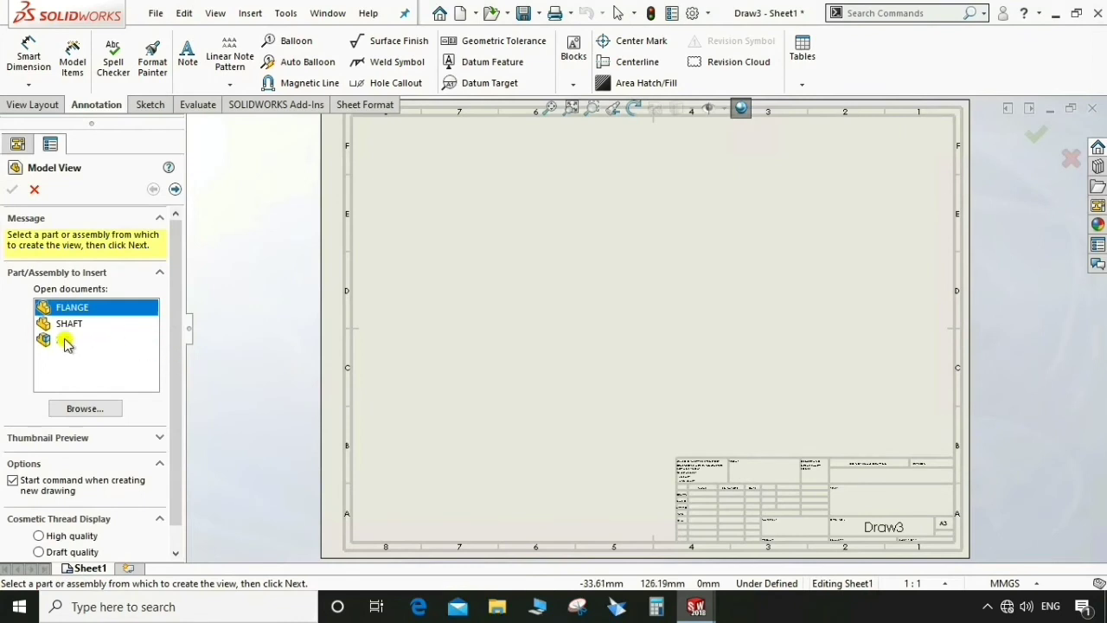
- Place a front view of the XYZ assembly near the sheet's middle and a projected side view to its right
{"action": "left_click", "coordinate": [60, 339]}
{"action": "double_click", "coordinate": [95, 339]}
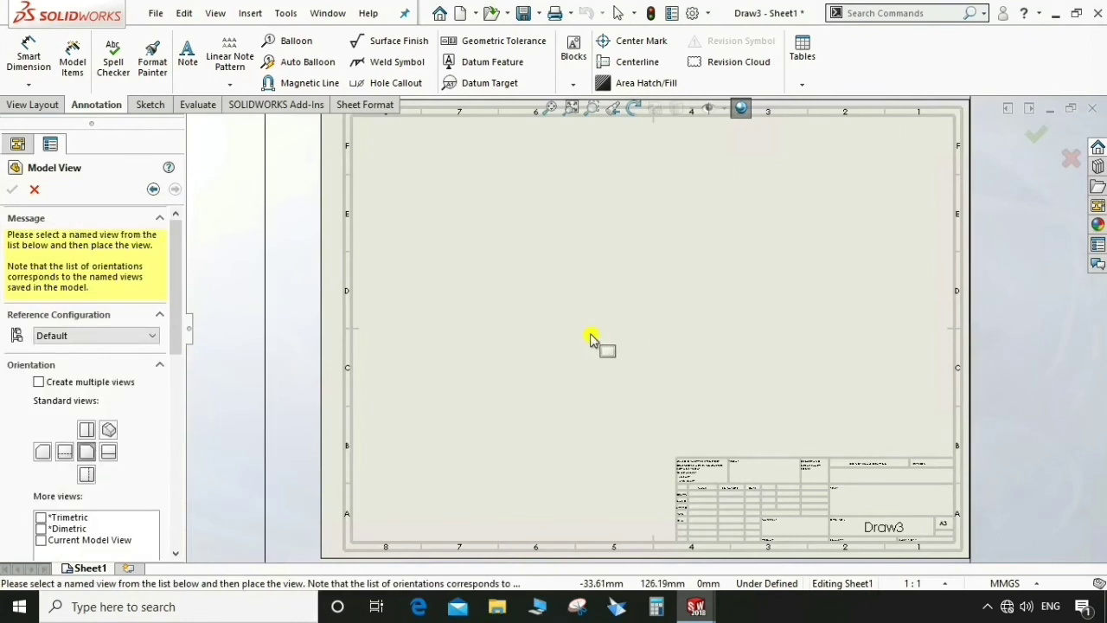
{"action": "left_click", "coordinate": [561, 334]}
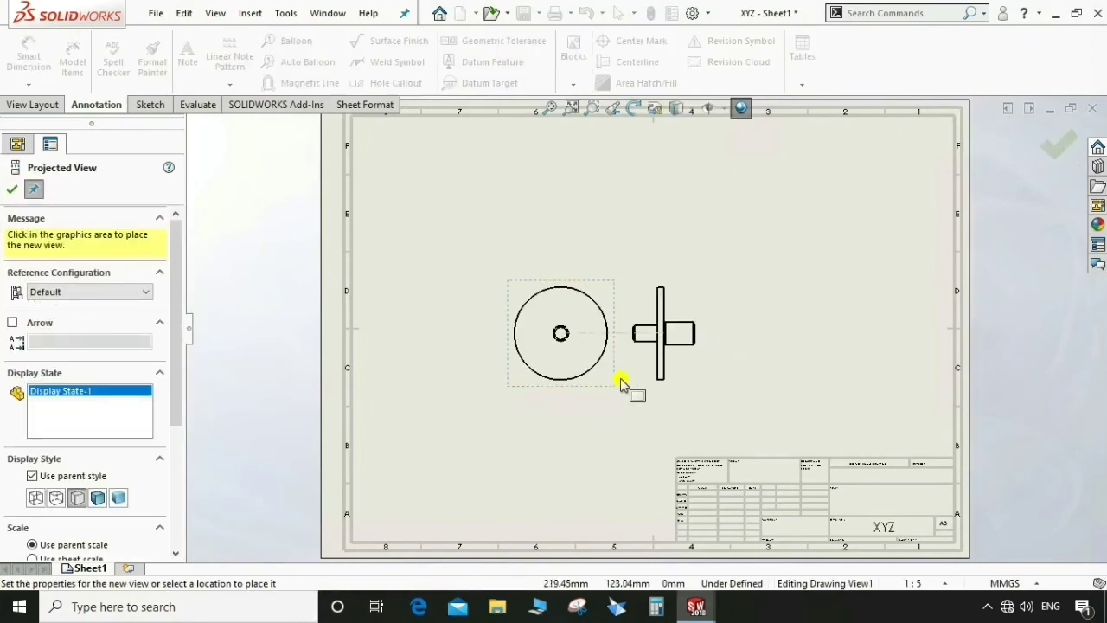
{"action": "left_click", "coordinate": [688, 359]}
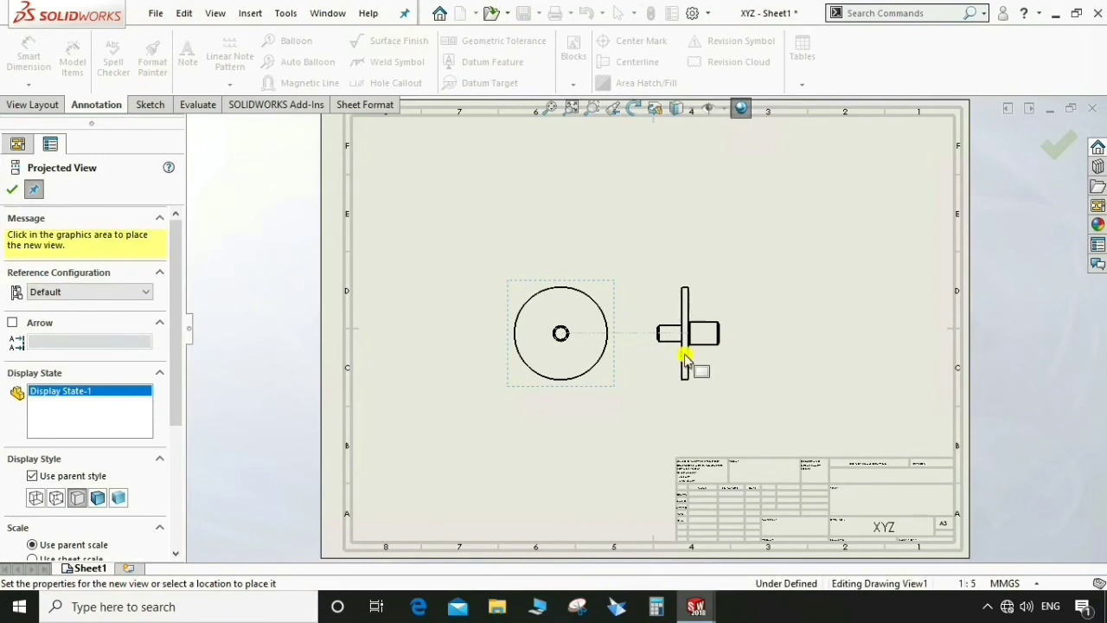
{"action": "left_click", "coordinate": [329, 334]}
{"action": "left_click", "coordinate": [19, 194]}
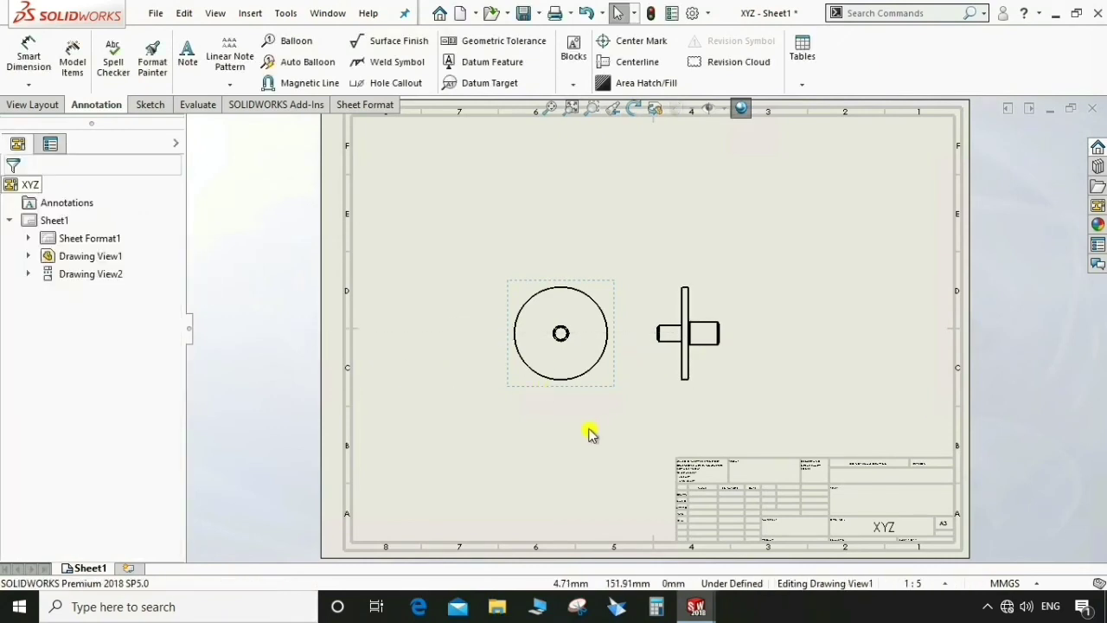
- Set the assembly's front view to a custom scale of 1:2
{"action": "left_click", "coordinate": [608, 381]}
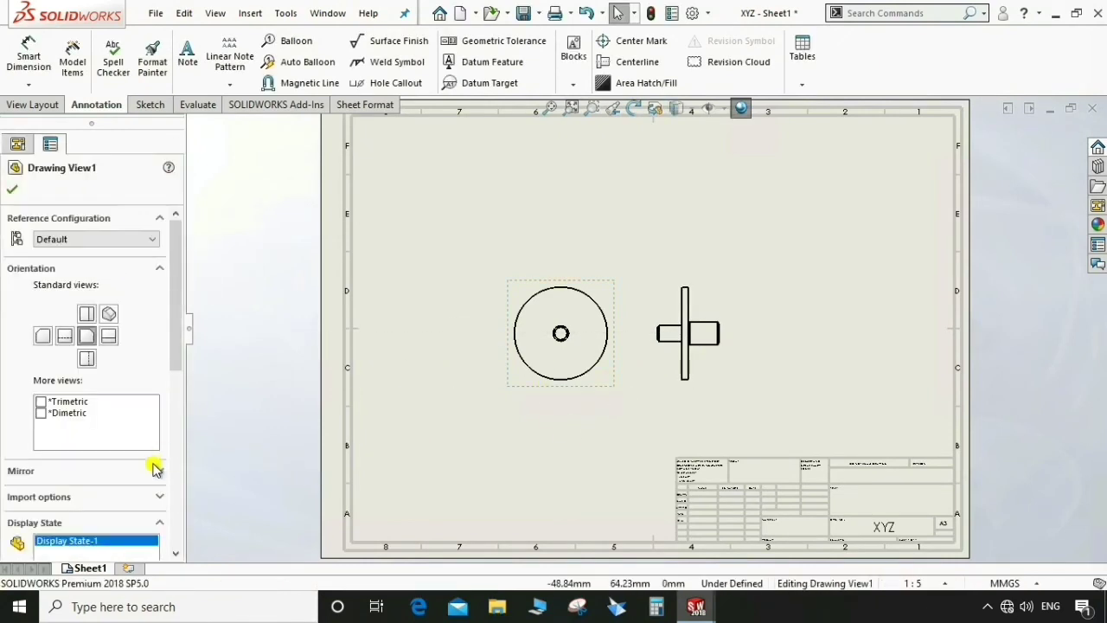
{"action": "left_click_drag", "start_coordinate": [182, 346], "coordinate": [176, 491]}
{"action": "left_click", "coordinate": [38, 390]}
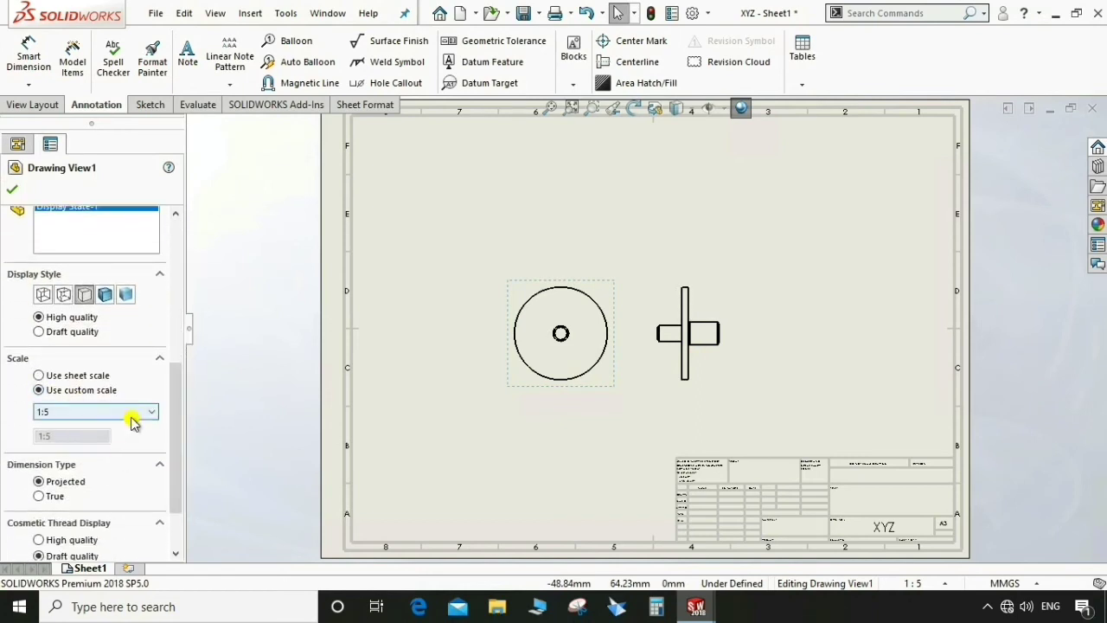
{"action": "left_click", "coordinate": [136, 413]}
{"action": "left_click", "coordinate": [54, 448]}
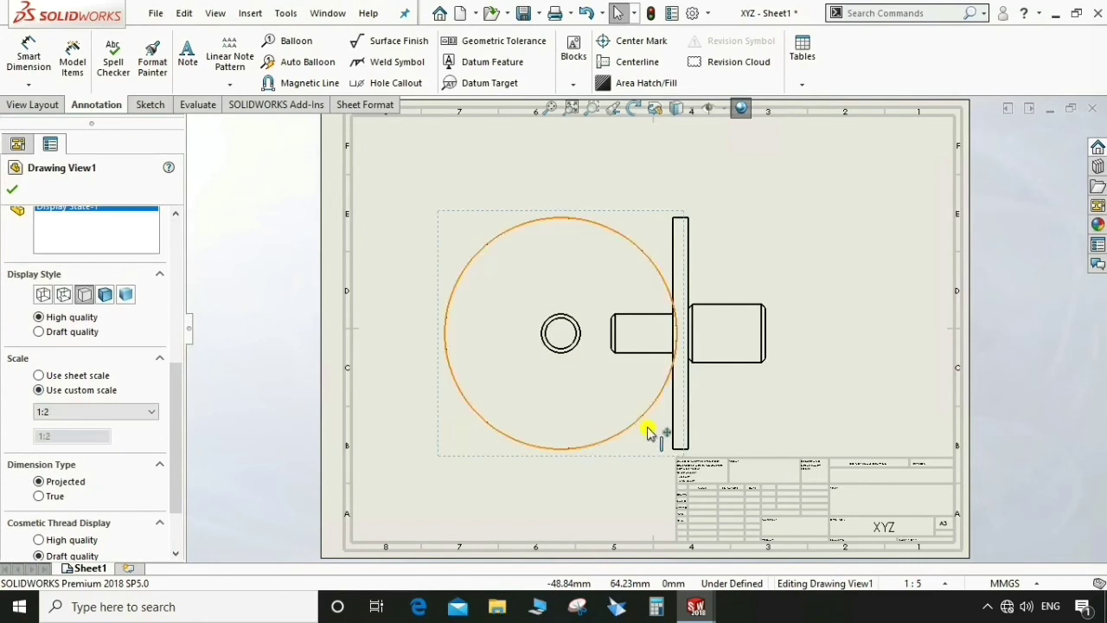
- Move the front view to the sheet's left side so it clears the projected side view
{"action": "mouse_move", "coordinate": [558, 458]}
{"action": "left_mouse_down"}
{"action": "mouse_move", "coordinate": [511, 473]}
{"action": "mouse_move", "coordinate": [475, 432]}
{"action": "left_mouse_up"}
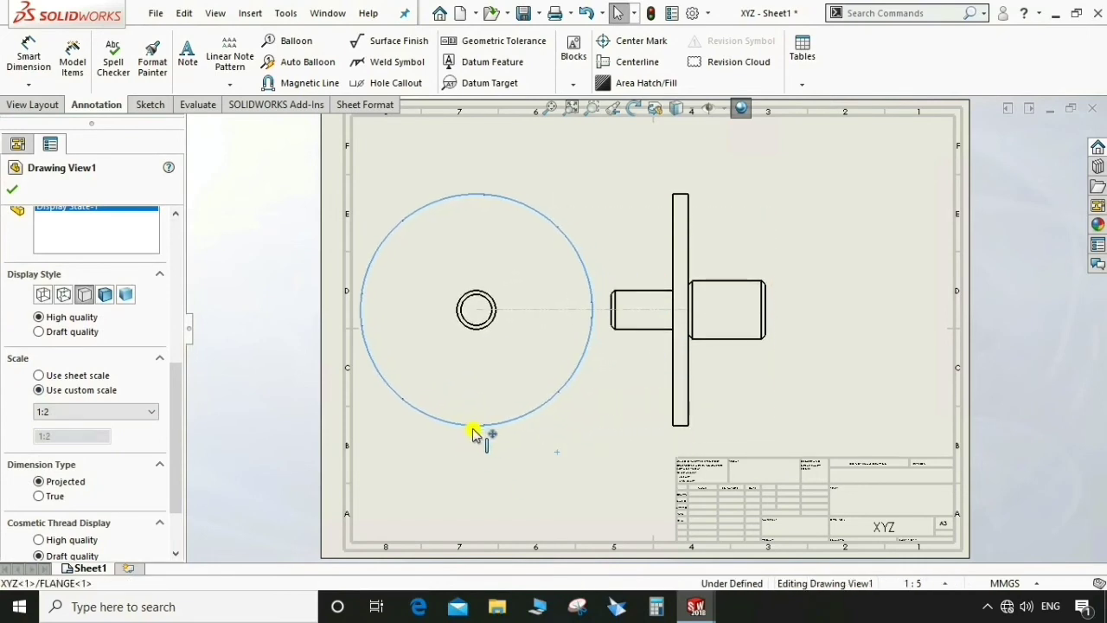
{"action": "left_click", "coordinate": [498, 472]}
{"action": "left_click", "coordinate": [568, 458]}
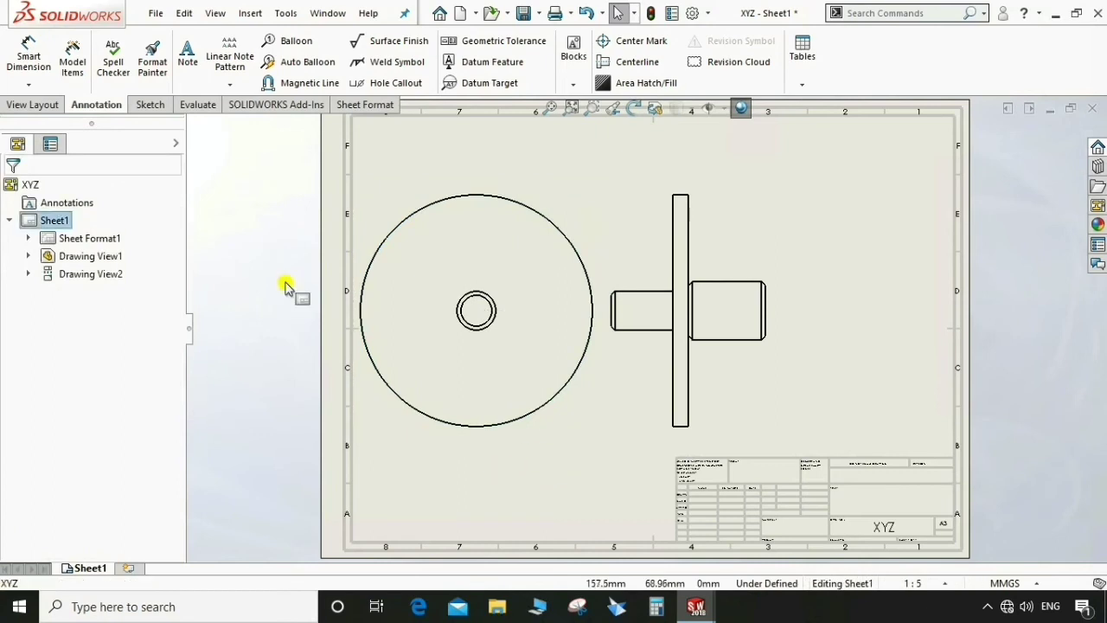
- Insert the XYZ assembly's design table into the drawing from the front view
{"action": "left_click", "coordinate": [403, 241]}
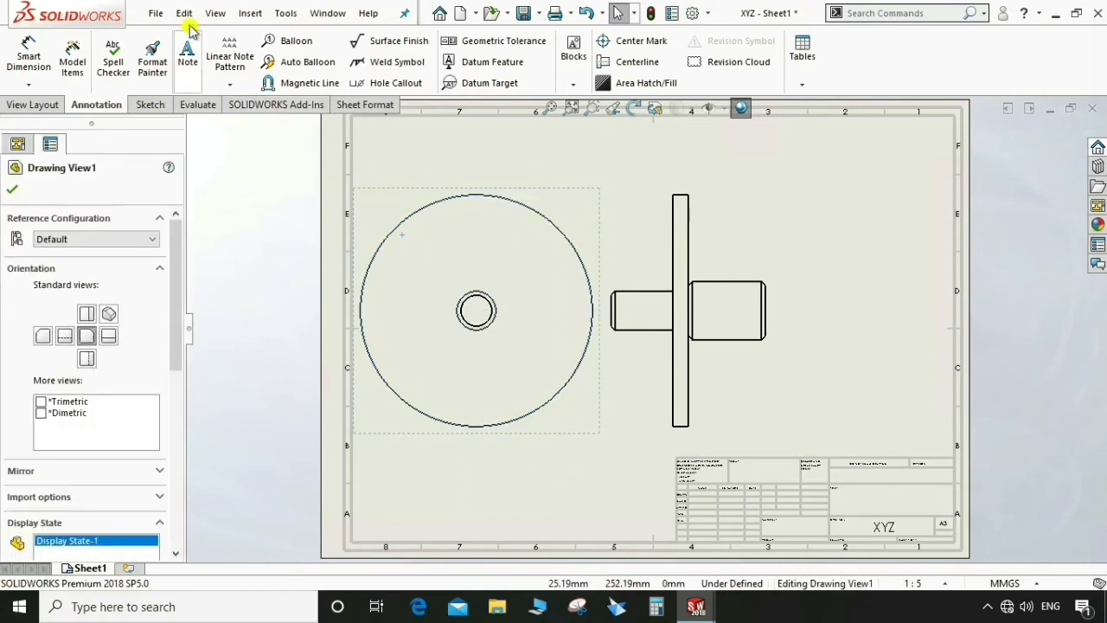
{"action": "left_click", "coordinate": [262, 15]}
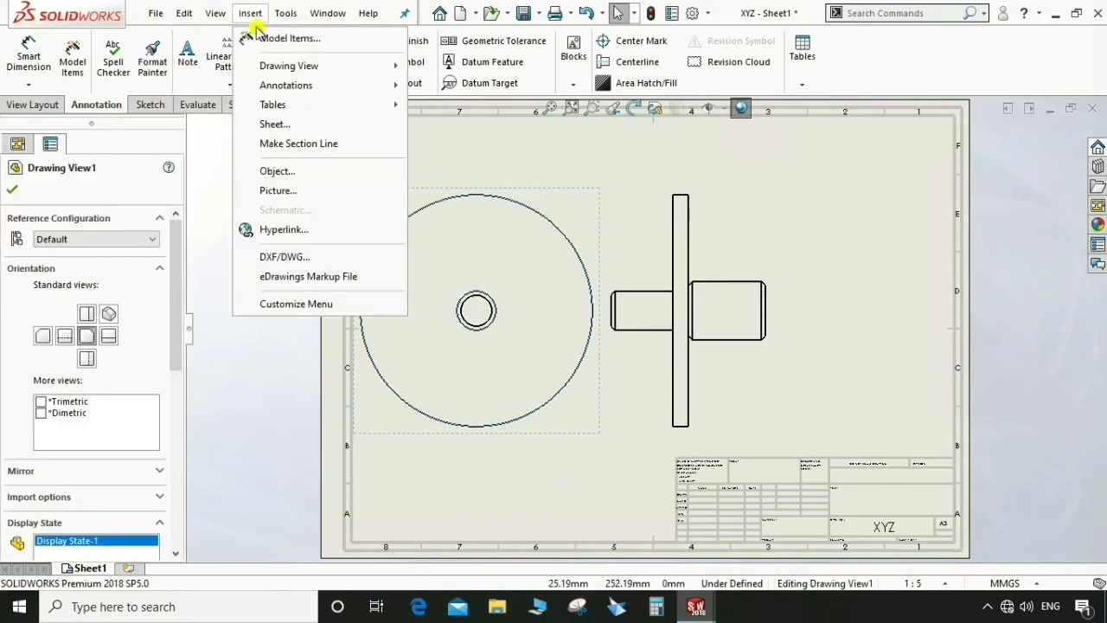
{"action": "mouse_move", "coordinate": [389, 114]}
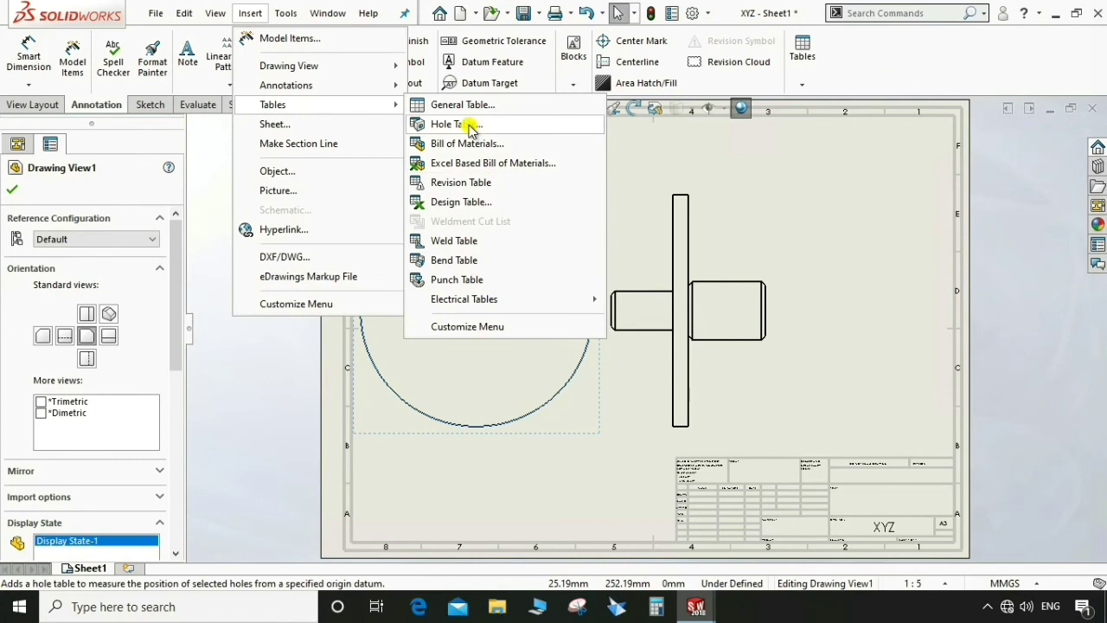
{"action": "left_click", "coordinate": [470, 203]}
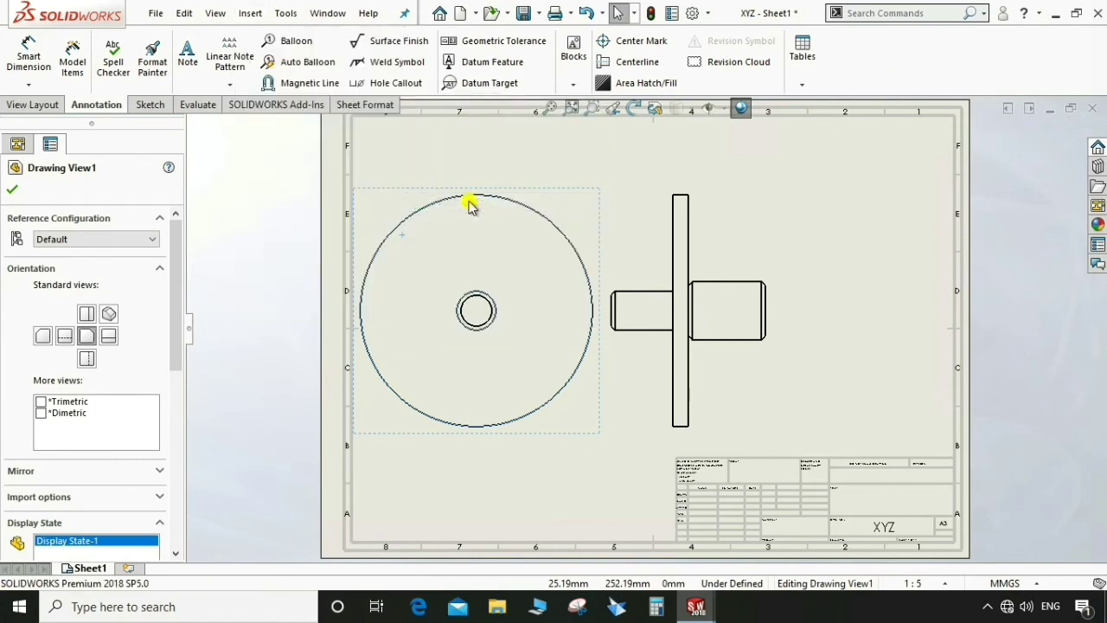
{"action": "left_click", "coordinate": [14, 190]}
- Move the inserted XYZ design table into the sheet's upper-right corner, beside the projected side view
{"action": "scroll", "coordinate": [591, 368], "scroll_direction": "down", "scroll_amount": 5}
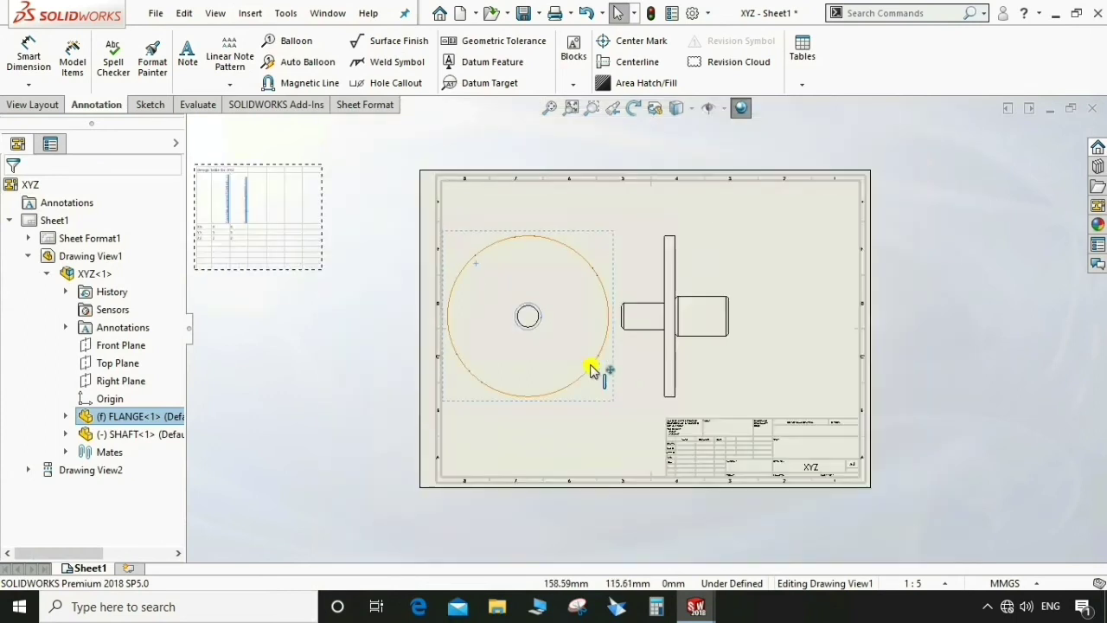
{"action": "left_click", "coordinate": [487, 280]}
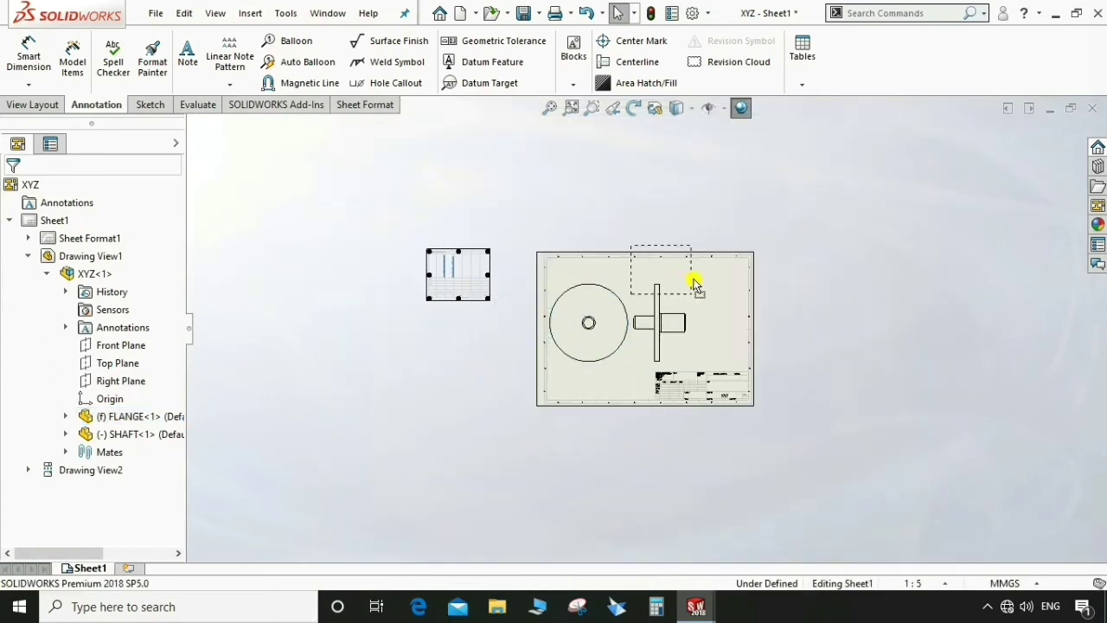
{"action": "left_click", "coordinate": [727, 298]}
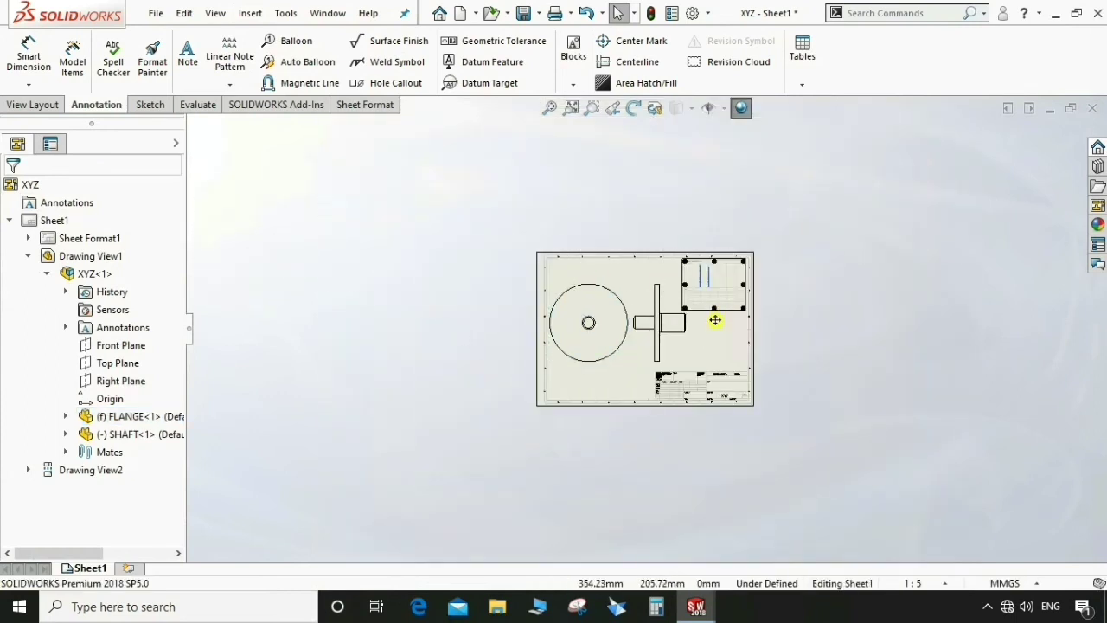
{"action": "scroll", "coordinate": [740, 303], "scroll_direction": "up", "scroll_amount": 5}
{"action": "scroll", "coordinate": [690, 276], "scroll_direction": "up", "scroll_amount": 3}
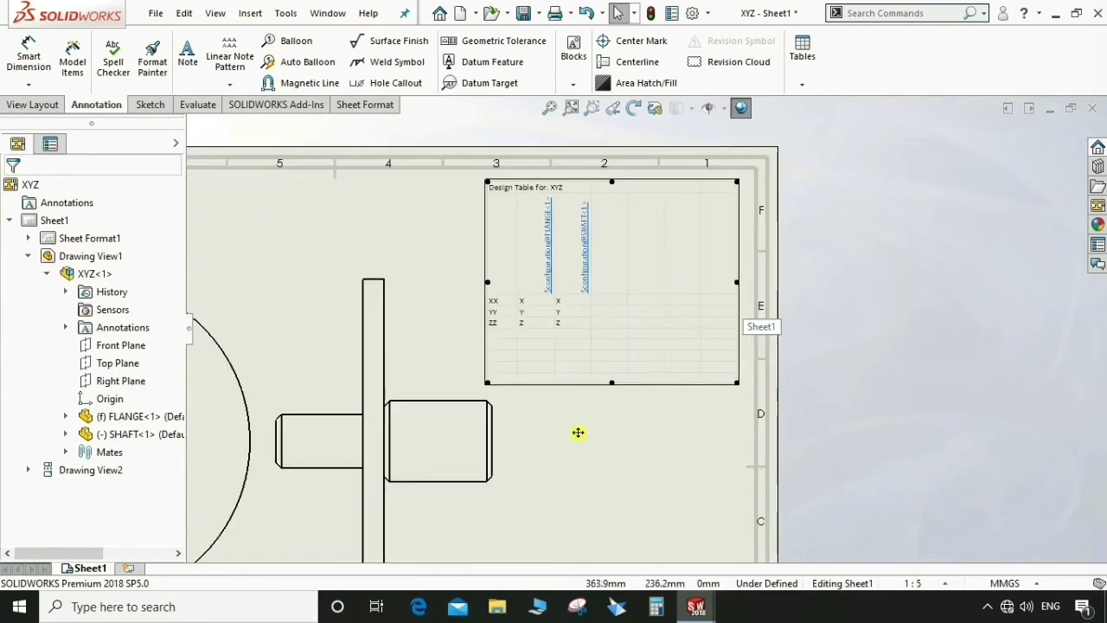
{"action": "left_click", "coordinate": [613, 490]}
{"action": "key", "text": "f"}
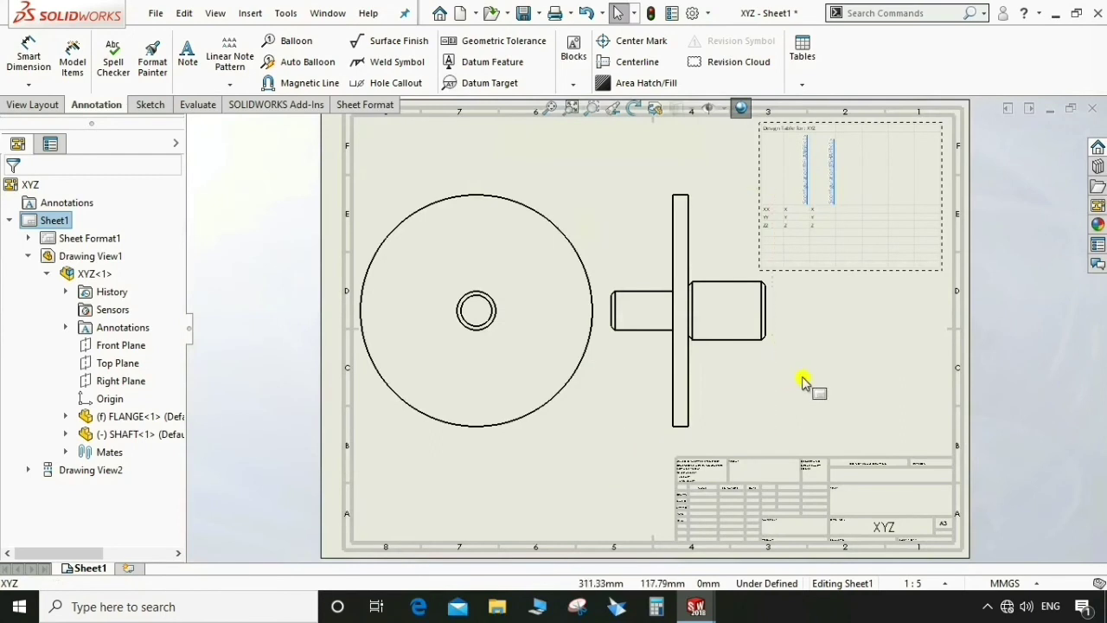
- Save the drawing as XYZ in the COG folder together with the modified XYZ assembly
{"action": "key", "text": "ctrl+s"}
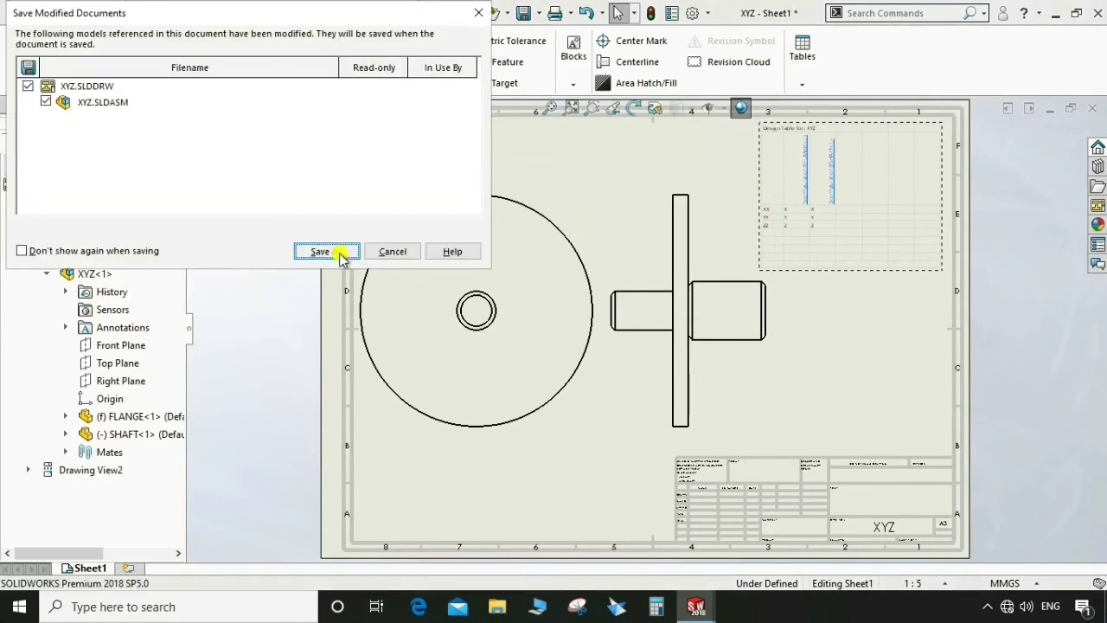
{"action": "left_click", "coordinate": [316, 250]}
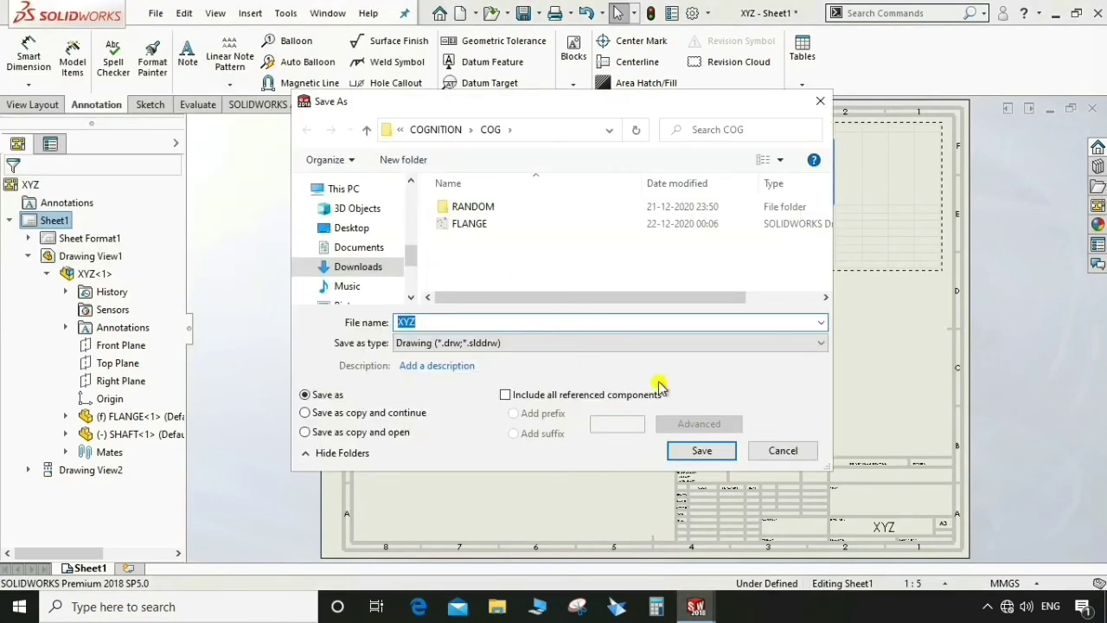
{"action": "left_click", "coordinate": [699, 450]}
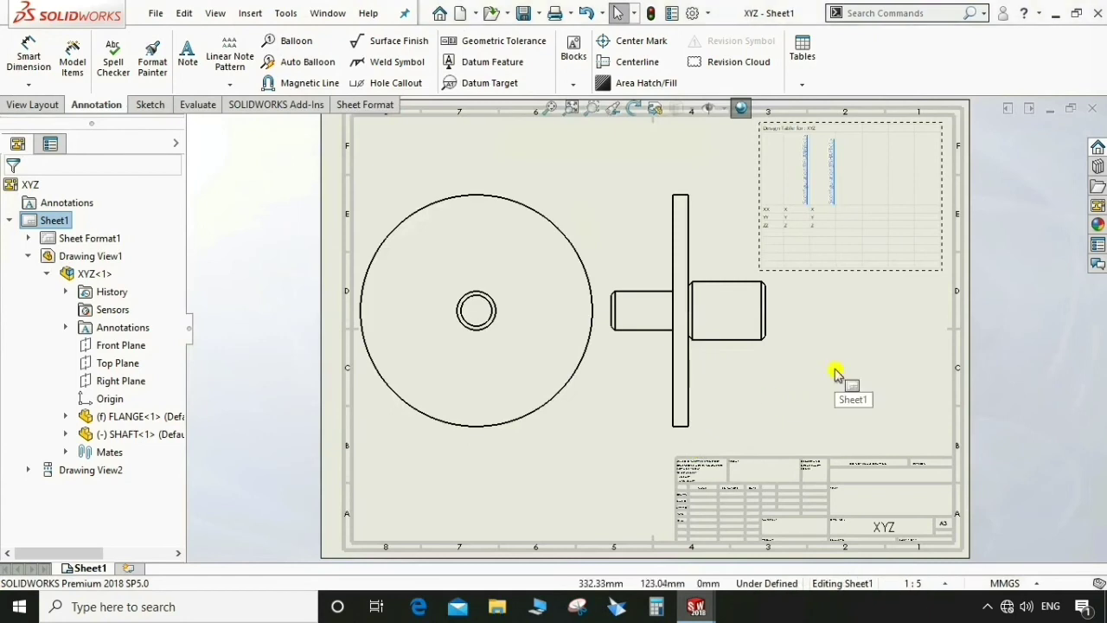
- Switch to the XYZ assembly and open its design table for editing without adding any configurations or parameters
{"action": "mouse_move", "coordinate": [706, 606]}
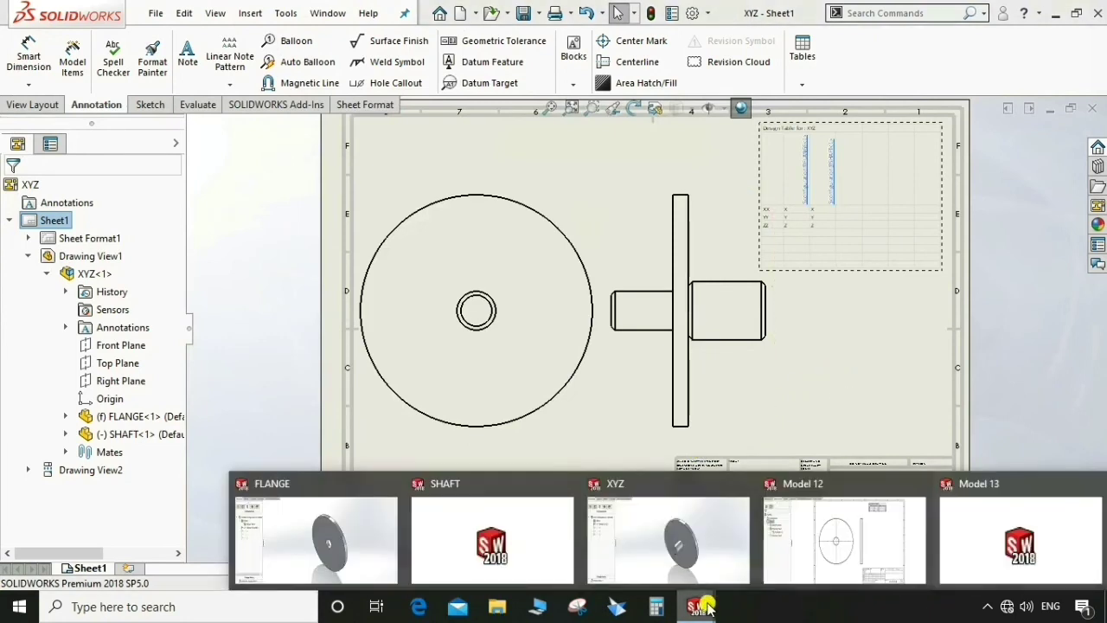
{"action": "left_click", "coordinate": [673, 542]}
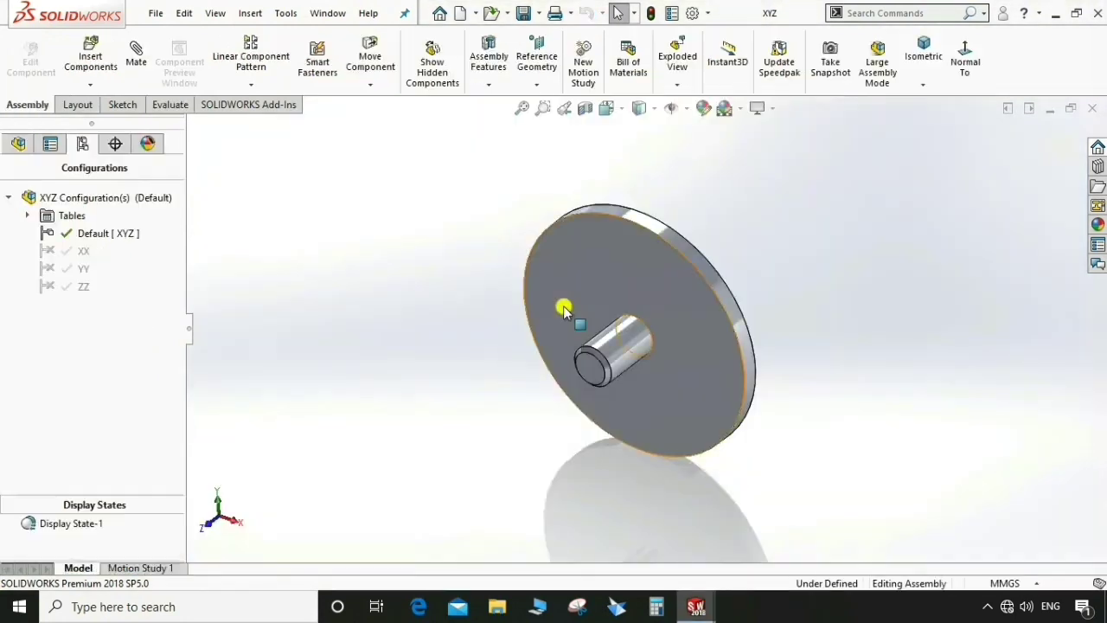
{"action": "left_click", "coordinate": [28, 217]}
{"action": "right_click", "coordinate": [105, 232]}
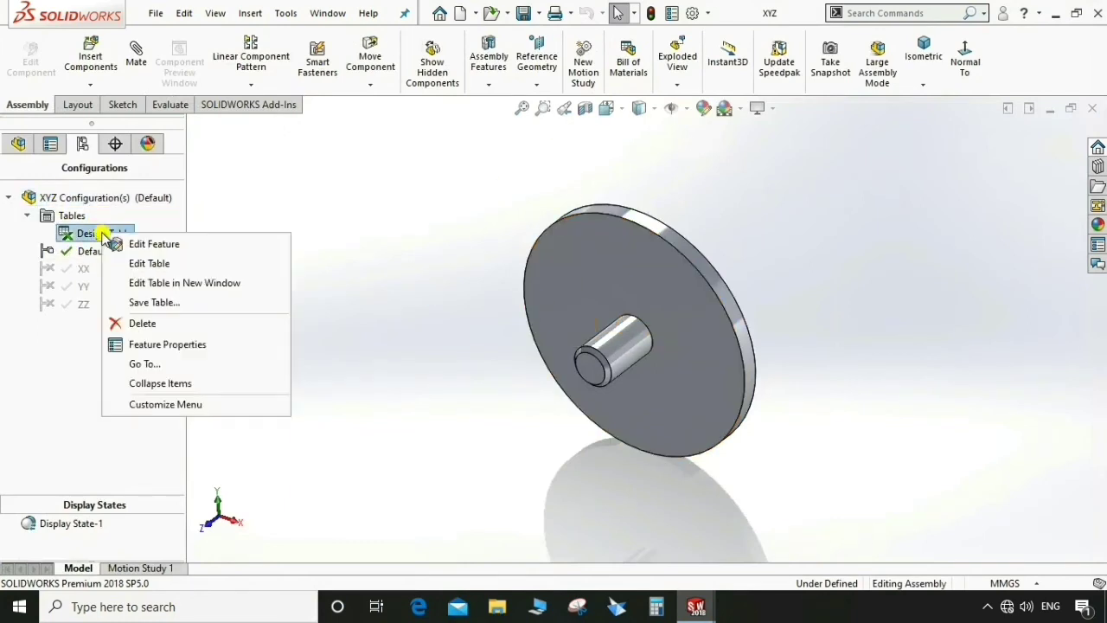
{"action": "left_click", "coordinate": [192, 263]}
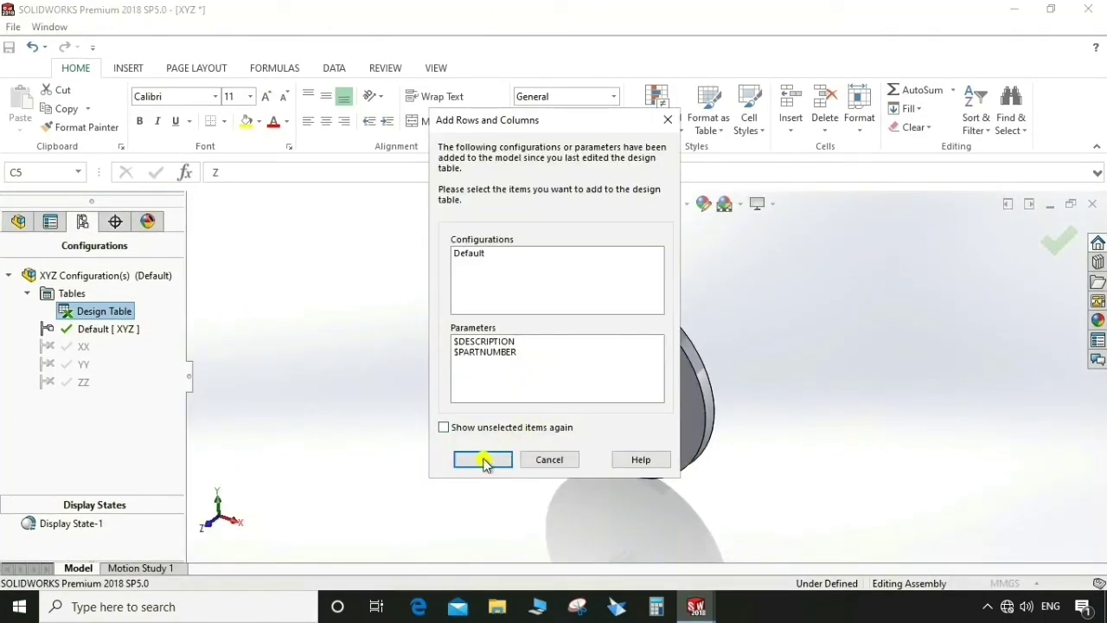
{"action": "left_click", "coordinate": [483, 460]}
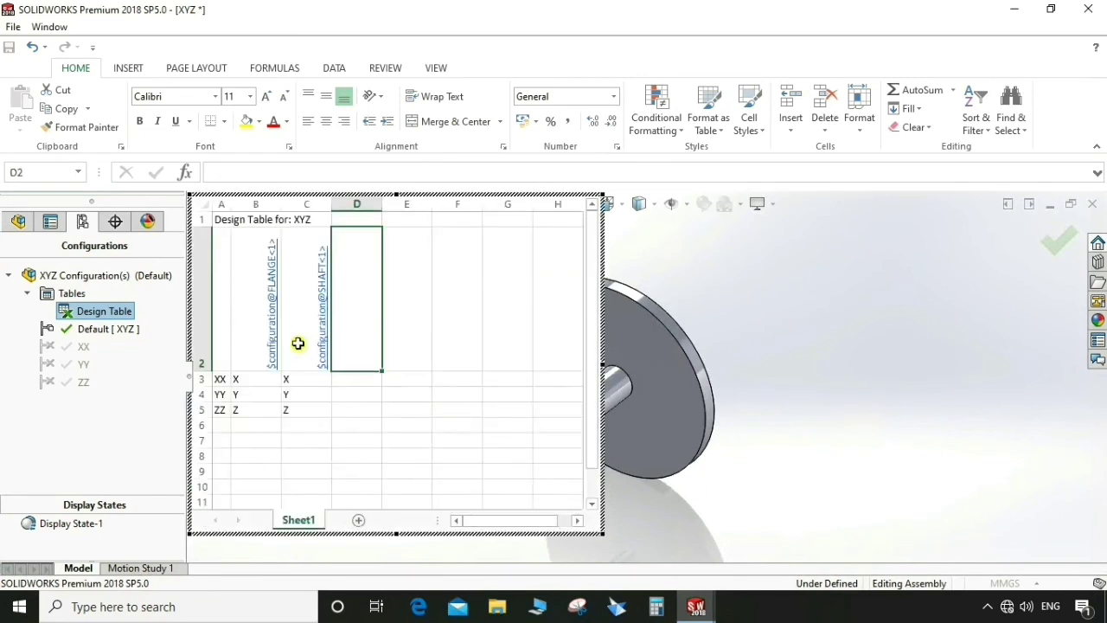
- Hide row 2 of the design table, which holds the configuration parameter headings
{"action": "left_click", "coordinate": [202, 304]}
{"action": "right_click", "coordinate": [200, 303]}
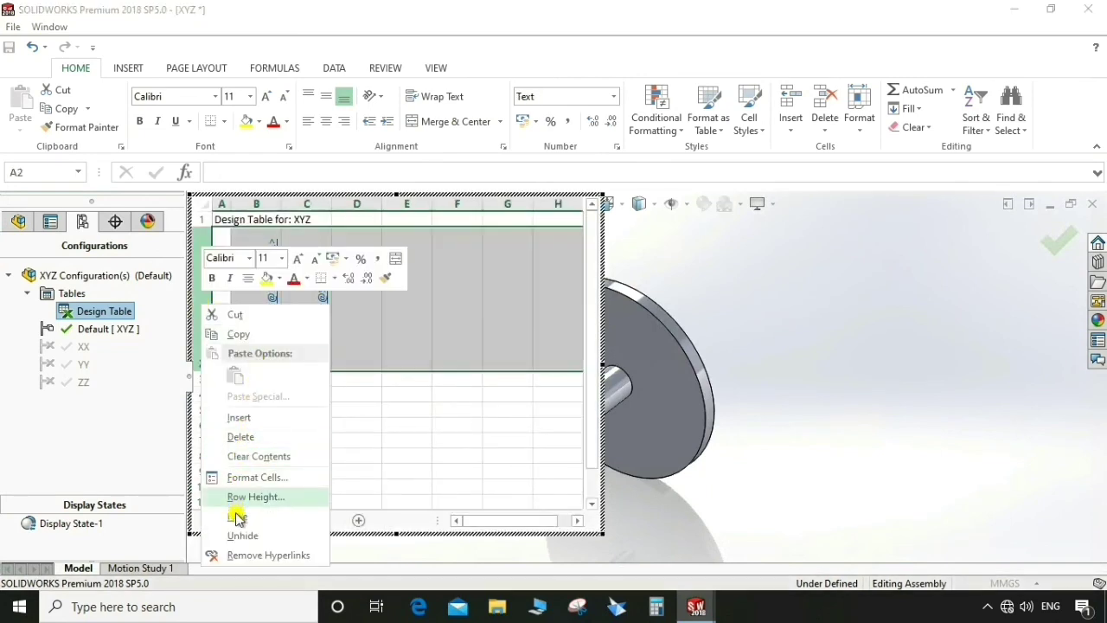
{"action": "left_click", "coordinate": [335, 467]}
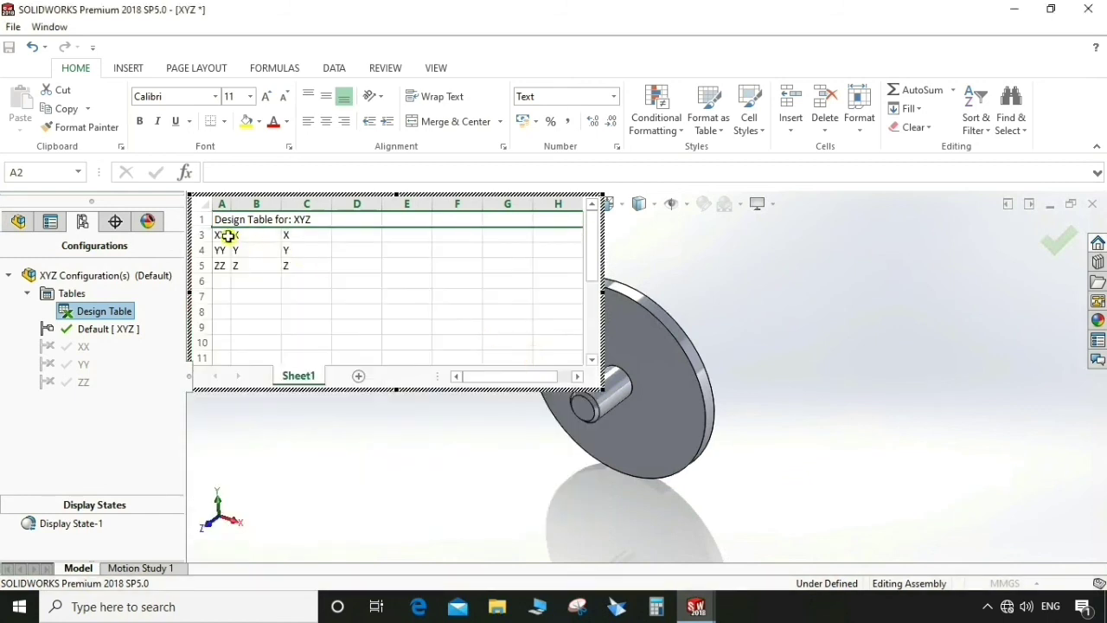
- Apply all borders to the XX, YY and ZZ configuration rows in columns A to C
{"action": "left_click_drag", "start_coordinate": [220, 234], "coordinate": [301, 266]}
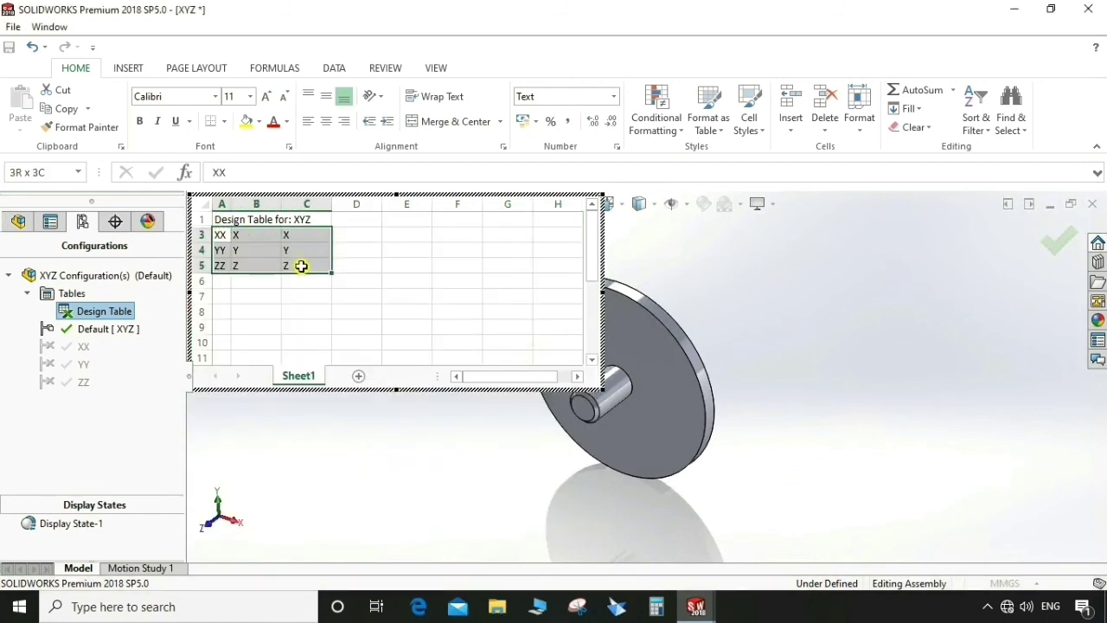
{"action": "left_click", "coordinate": [225, 127]}
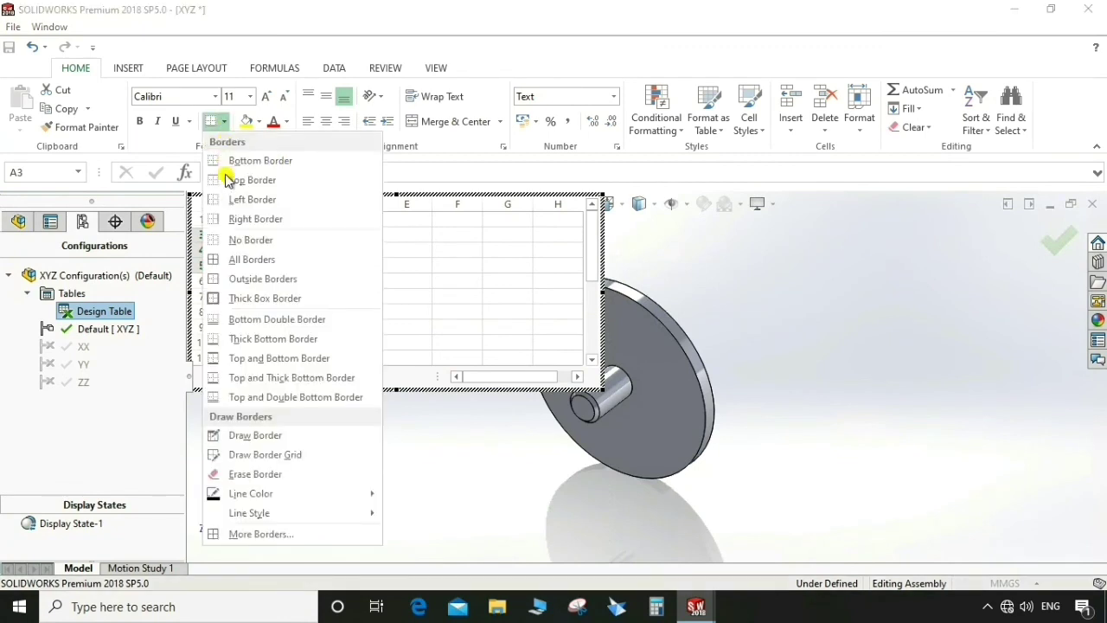
{"action": "left_click", "coordinate": [236, 261]}
- Apply thick box borders around the title cells A1 to C1 and around the whole table down to C5
{"action": "left_click_drag", "start_coordinate": [226, 219], "coordinate": [307, 222]}
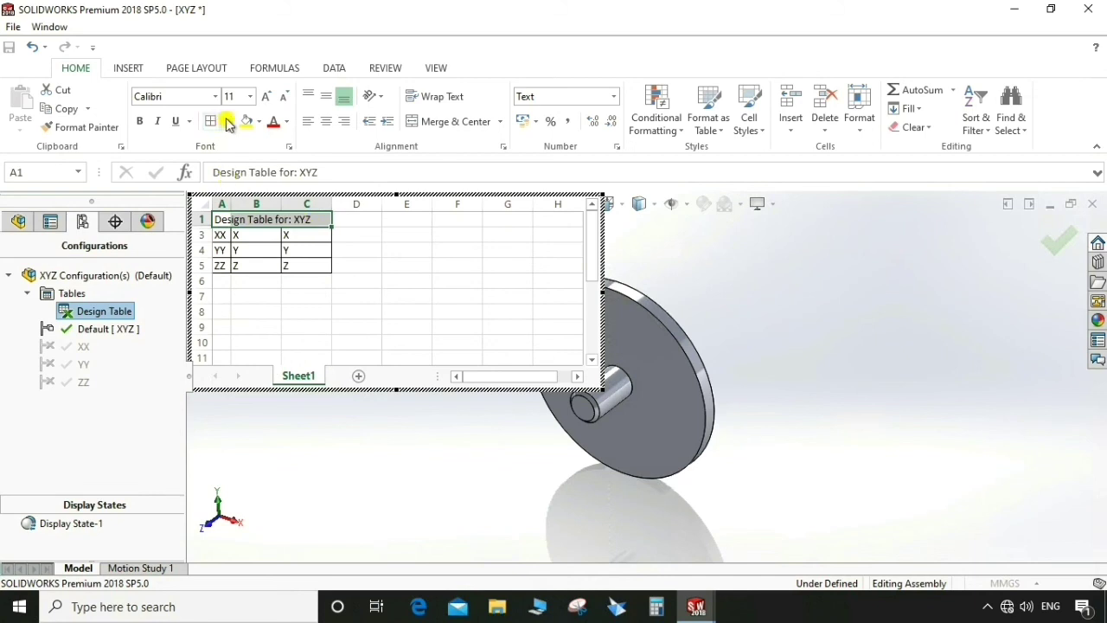
{"action": "left_click", "coordinate": [228, 125]}
{"action": "left_click", "coordinate": [236, 297]}
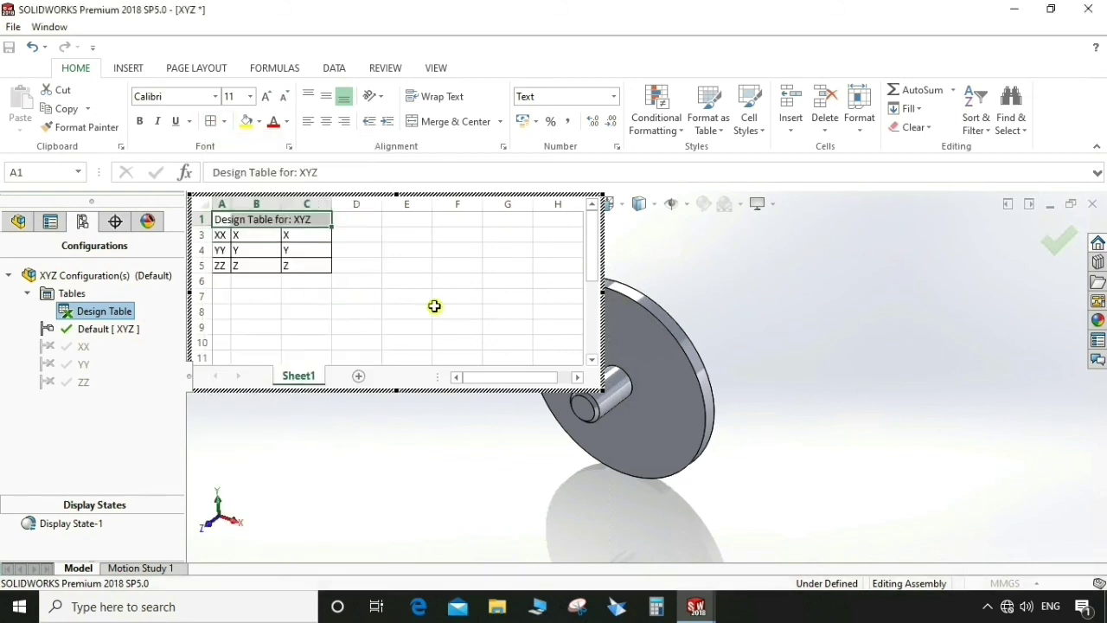
{"action": "left_click", "coordinate": [466, 309]}
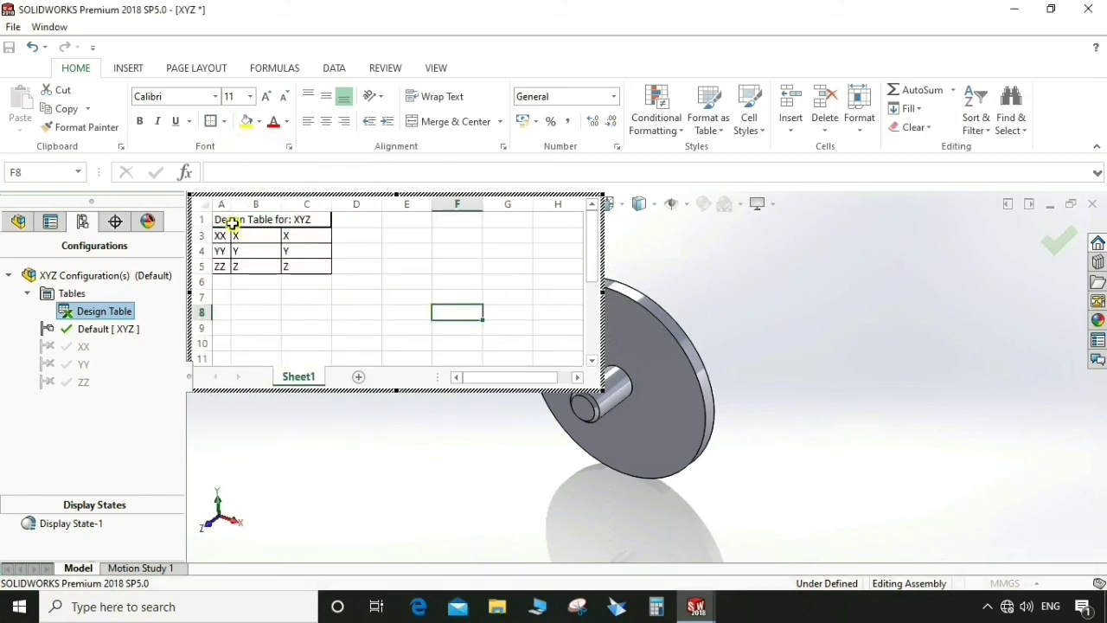
{"action": "left_click_drag", "start_coordinate": [232, 223], "coordinate": [320, 265]}
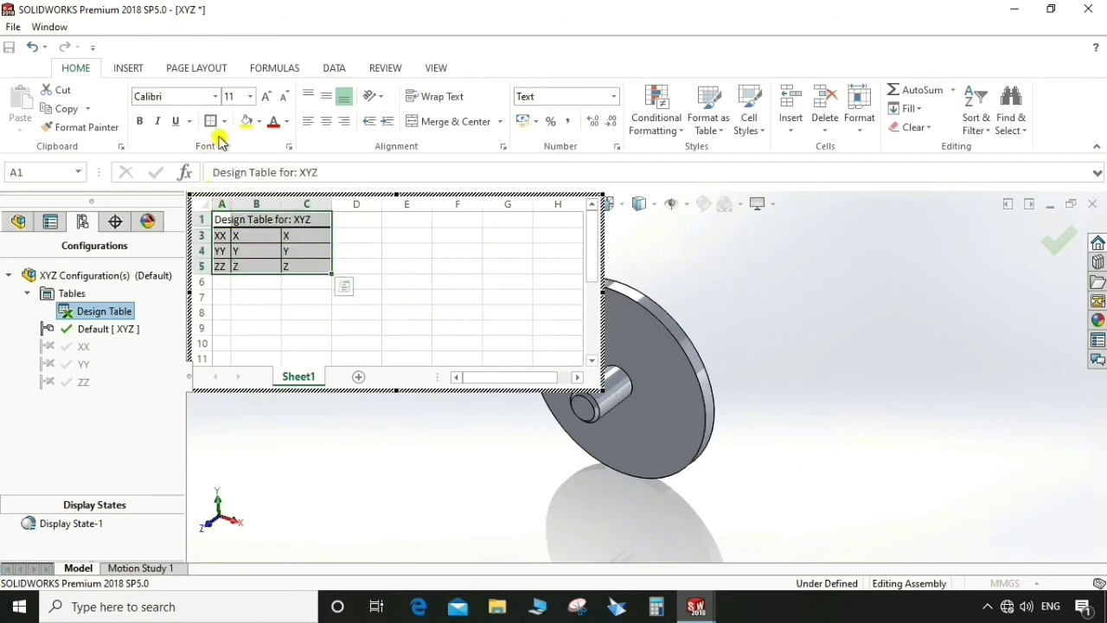
{"action": "left_click", "coordinate": [408, 269]}
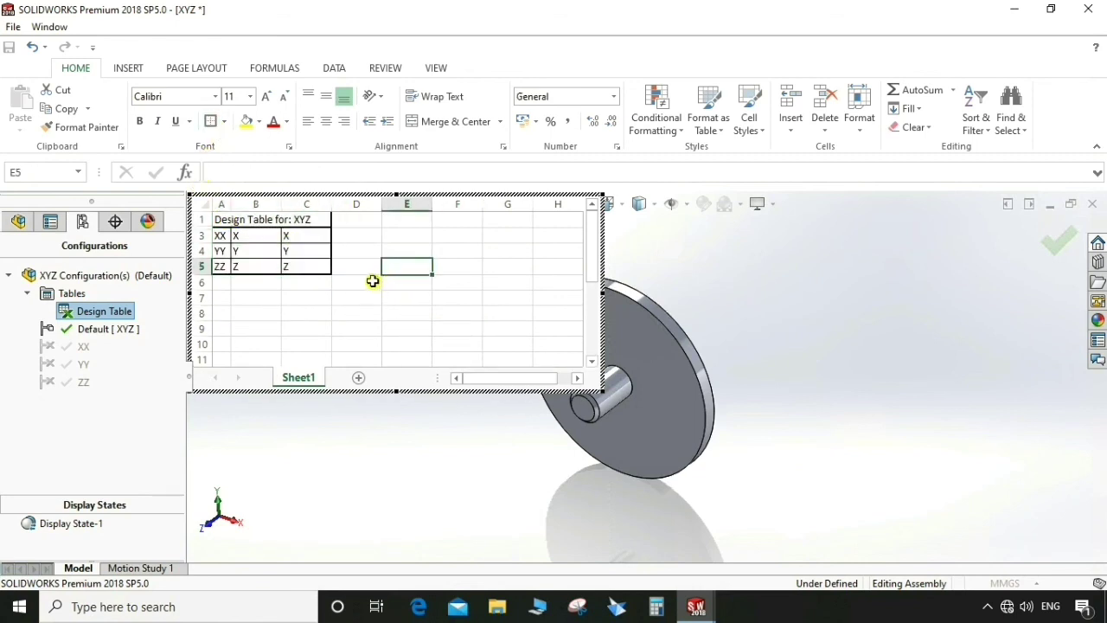
- Centre the contents of design table columns B and C
{"action": "left_click", "coordinate": [248, 203]}
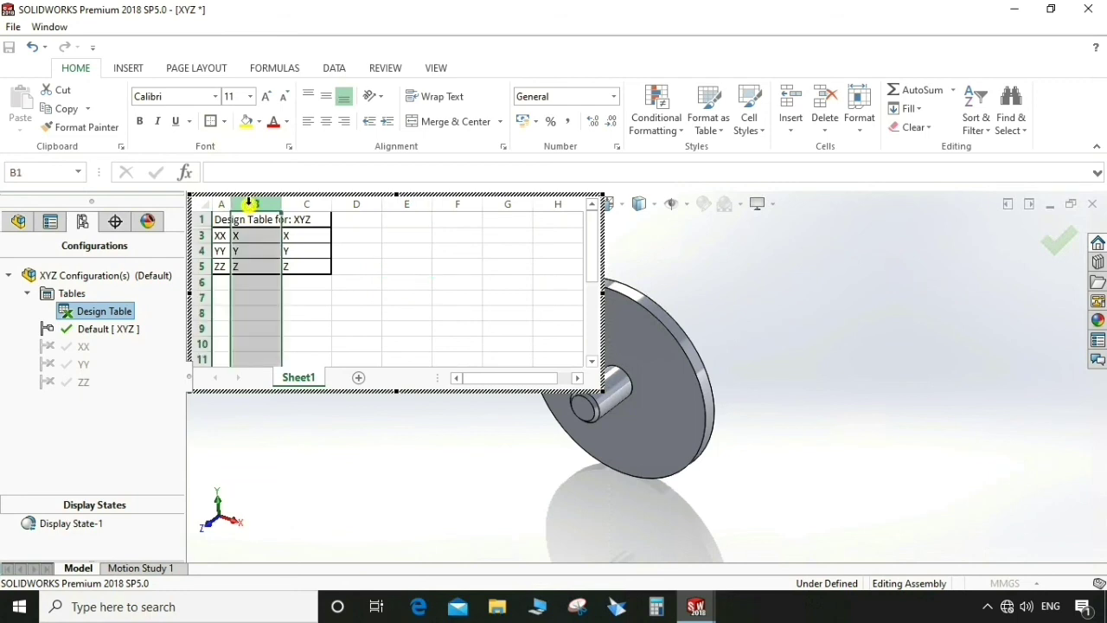
{"action": "left_click", "coordinate": [326, 121]}
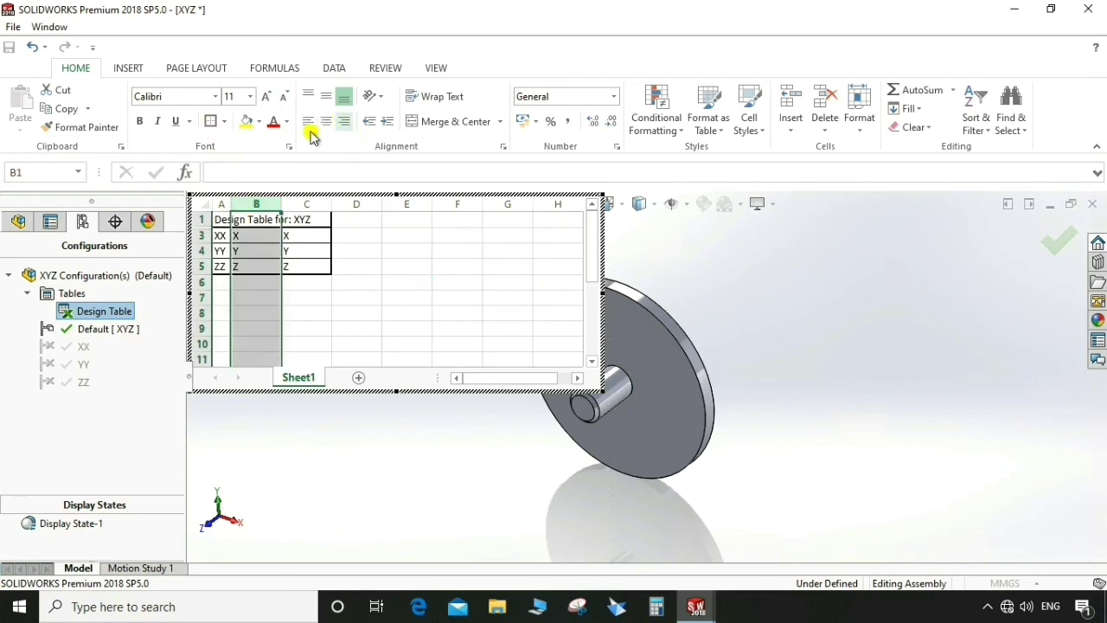
{"action": "left_click", "coordinate": [301, 204]}
{"action": "left_click", "coordinate": [326, 121]}
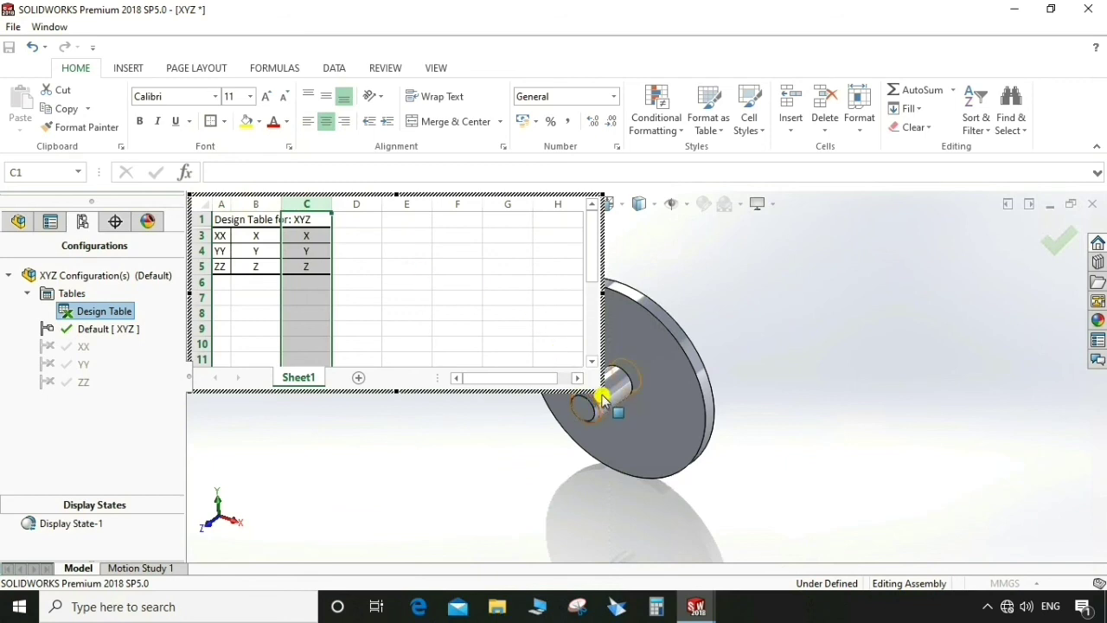
- Shrink the design table frame to columns A to C and rows 1 to 5, and close the table
{"action": "left_click_drag", "start_coordinate": [597, 388], "coordinate": [374, 310]}
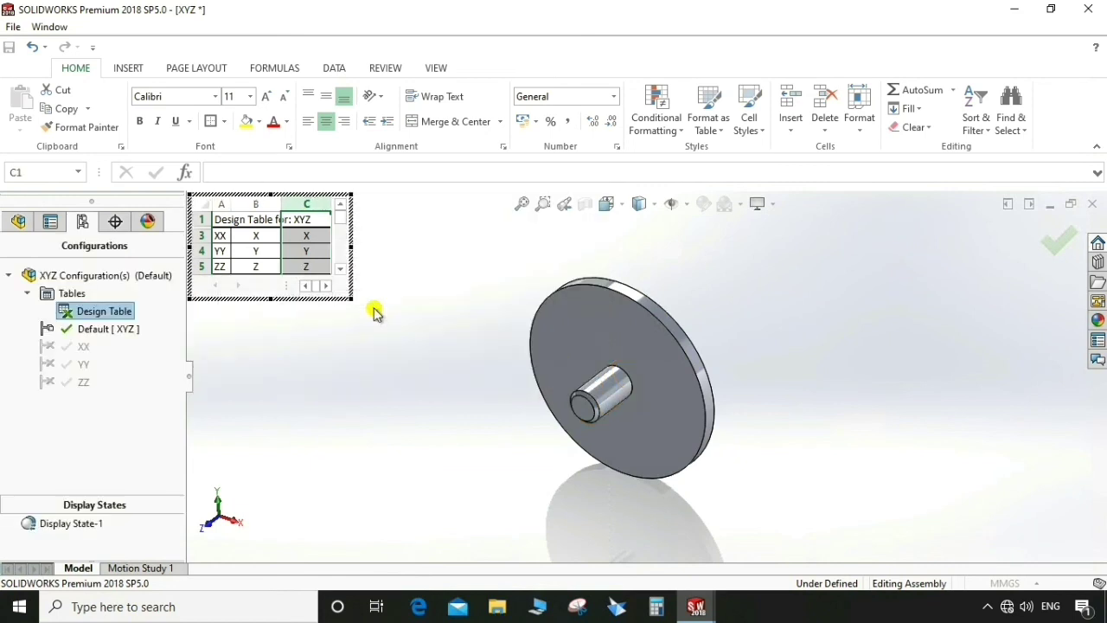
{"action": "left_click", "coordinate": [245, 220]}
{"action": "left_click_drag", "start_coordinate": [223, 219], "coordinate": [264, 222]}
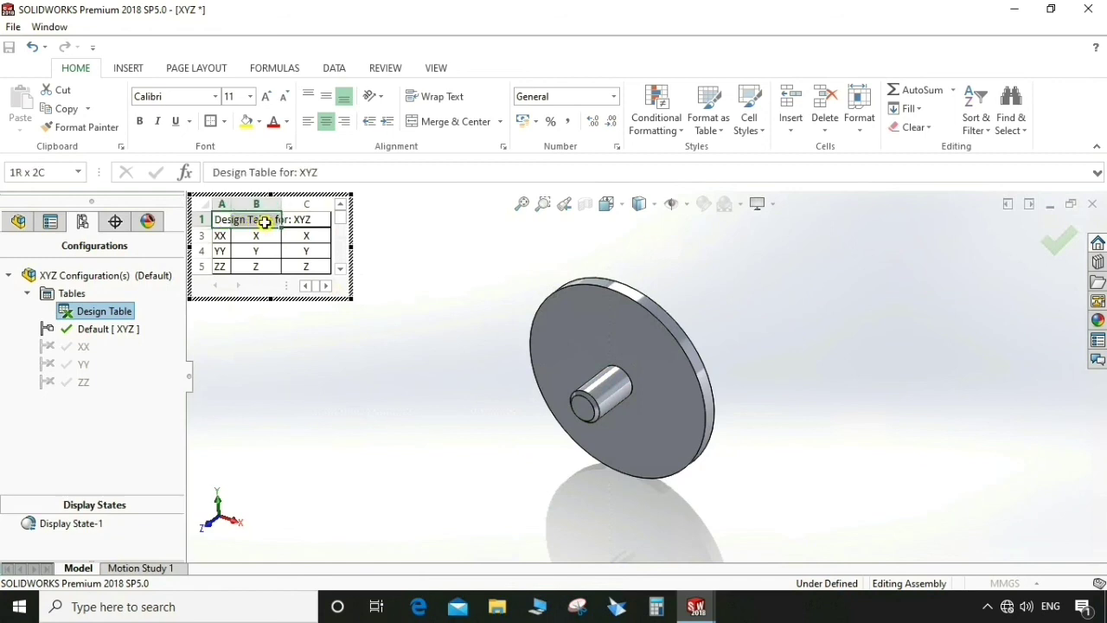
{"action": "left_click", "coordinate": [425, 278]}
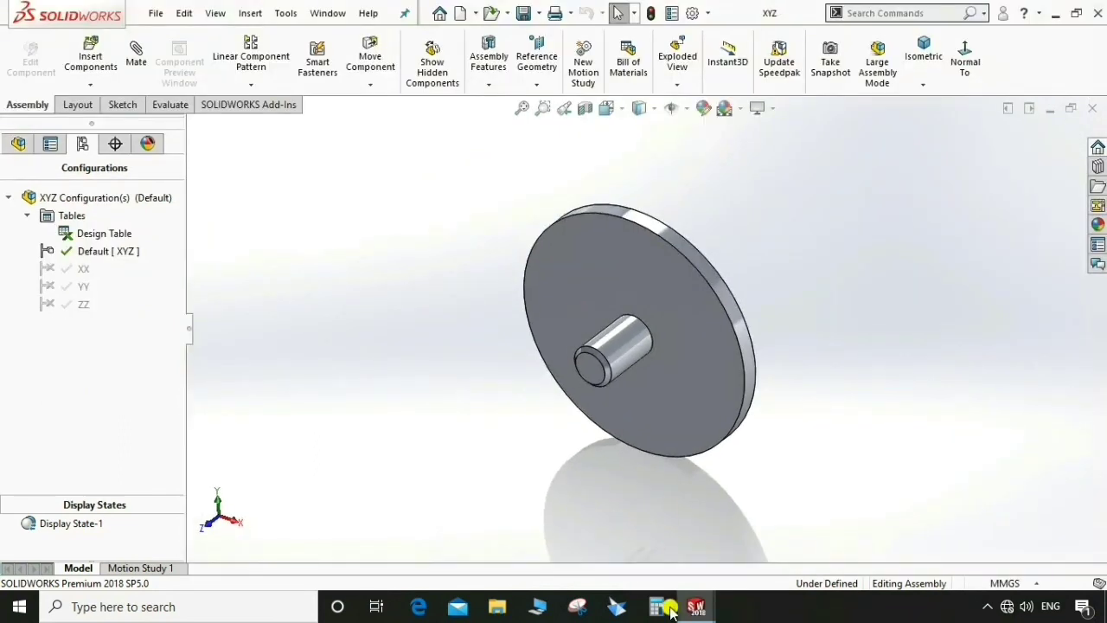
- Return to the XYZ drawing and let its design table update
{"action": "mouse_move", "coordinate": [701, 603]}
{"action": "left_click", "coordinate": [989, 541]}
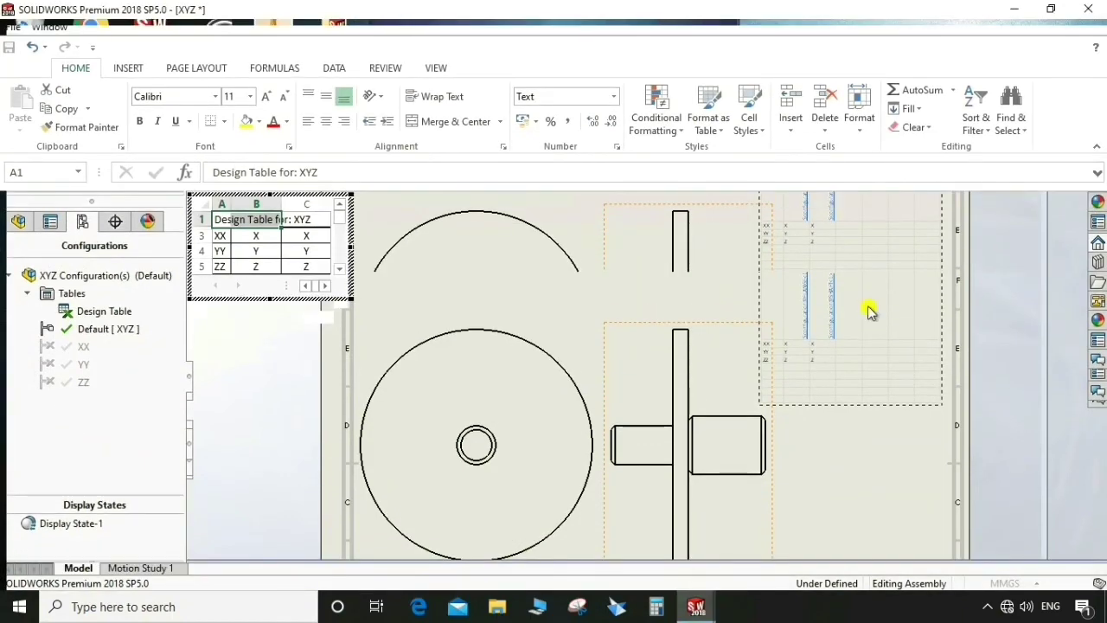
{"action": "left_click", "coordinate": [869, 311]}
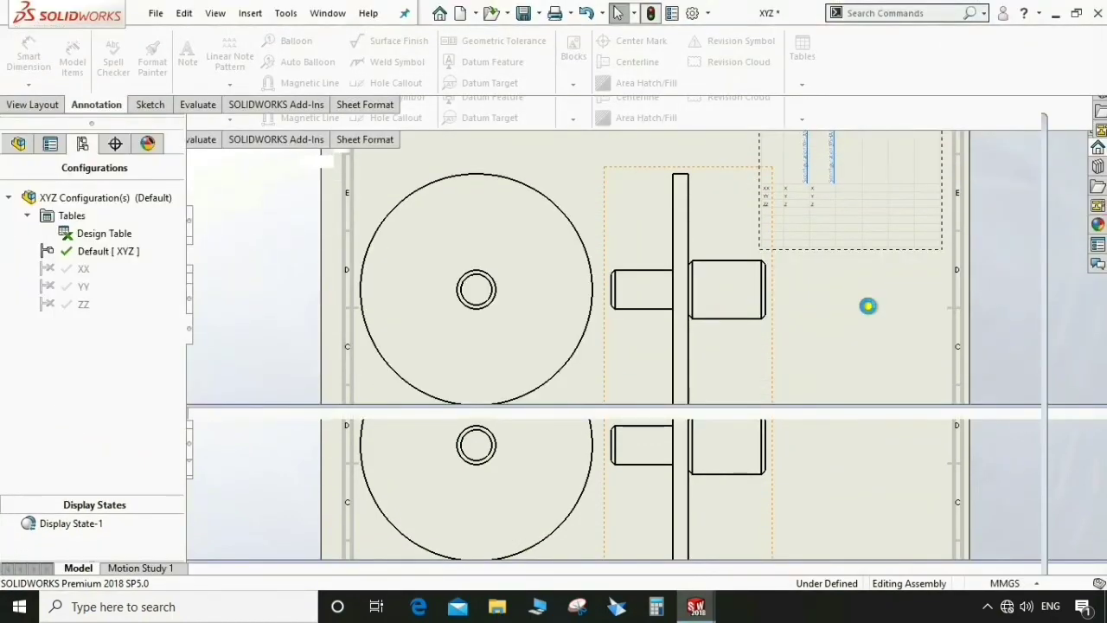
- Move the updated design table closer to the sheet's upper-right corner and enlarge it to about twice its size
{"action": "scroll", "coordinate": [790, 174], "scroll_direction": "down", "scroll_amount": 3}
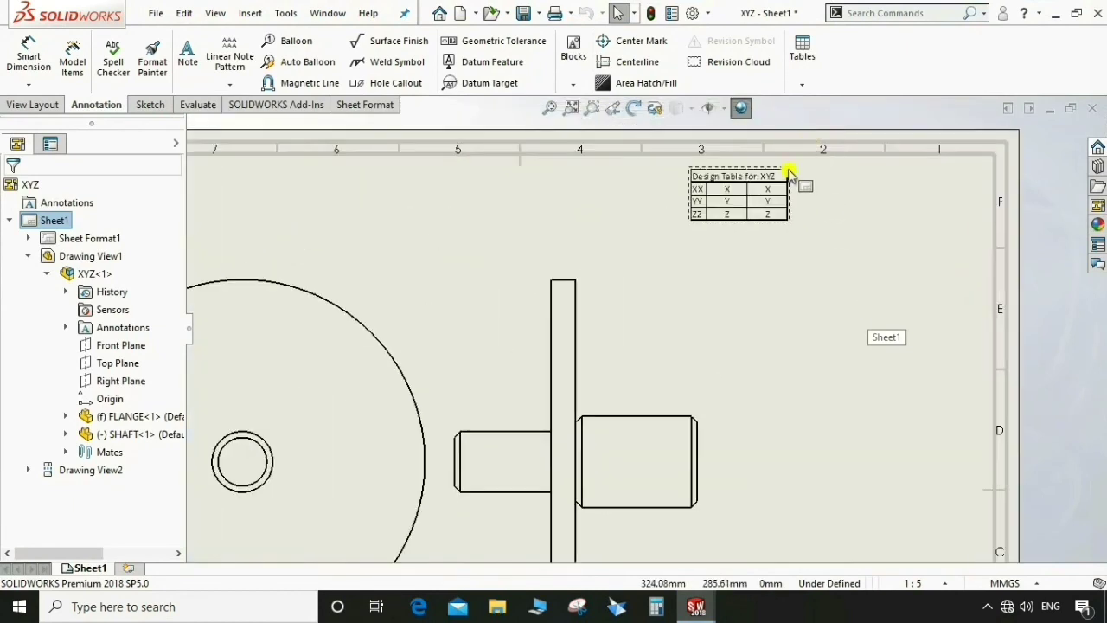
{"action": "left_click_drag", "start_coordinate": [757, 180], "coordinate": [820, 200]}
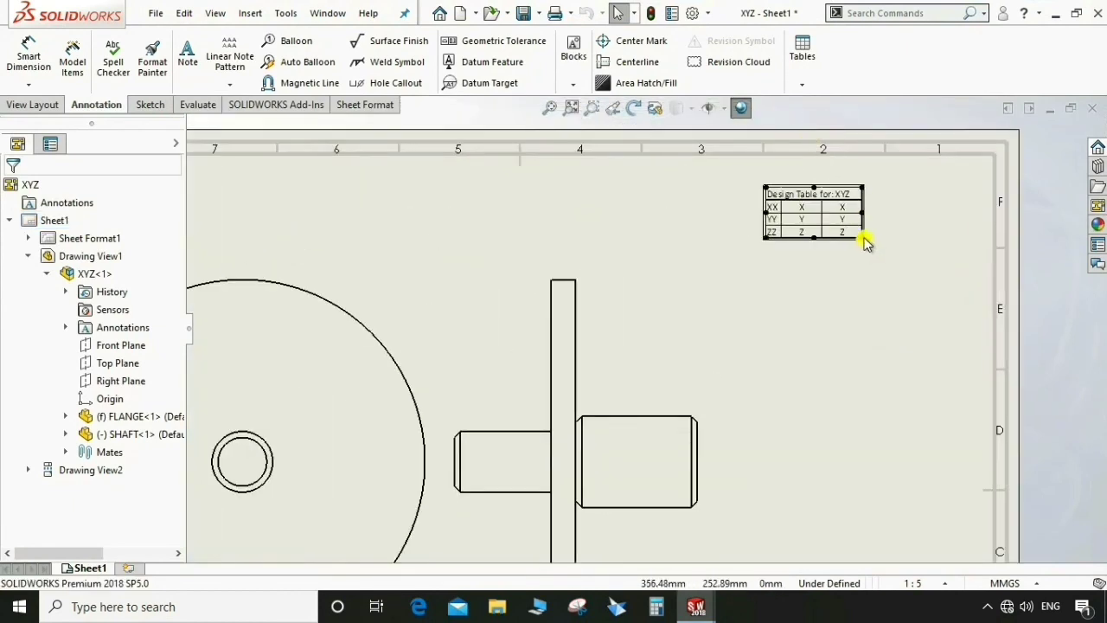
{"action": "left_click_drag", "start_coordinate": [861, 238], "coordinate": [900, 256]}
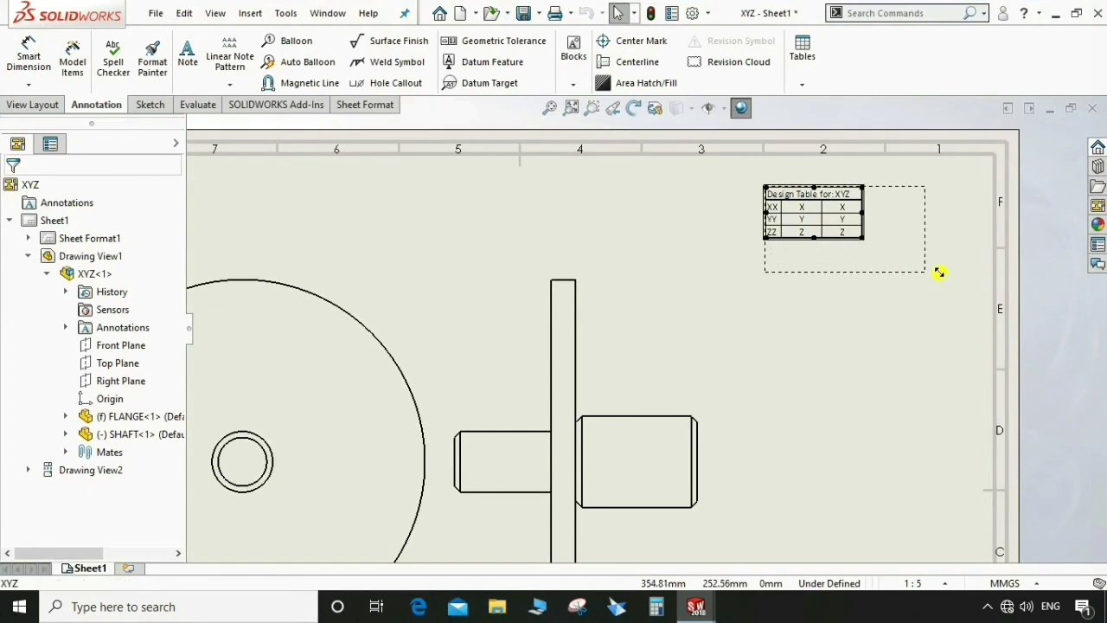
{"action": "left_click_drag", "start_coordinate": [962, 281], "coordinate": [965, 287]}
{"action": "left_click", "coordinate": [829, 382]}
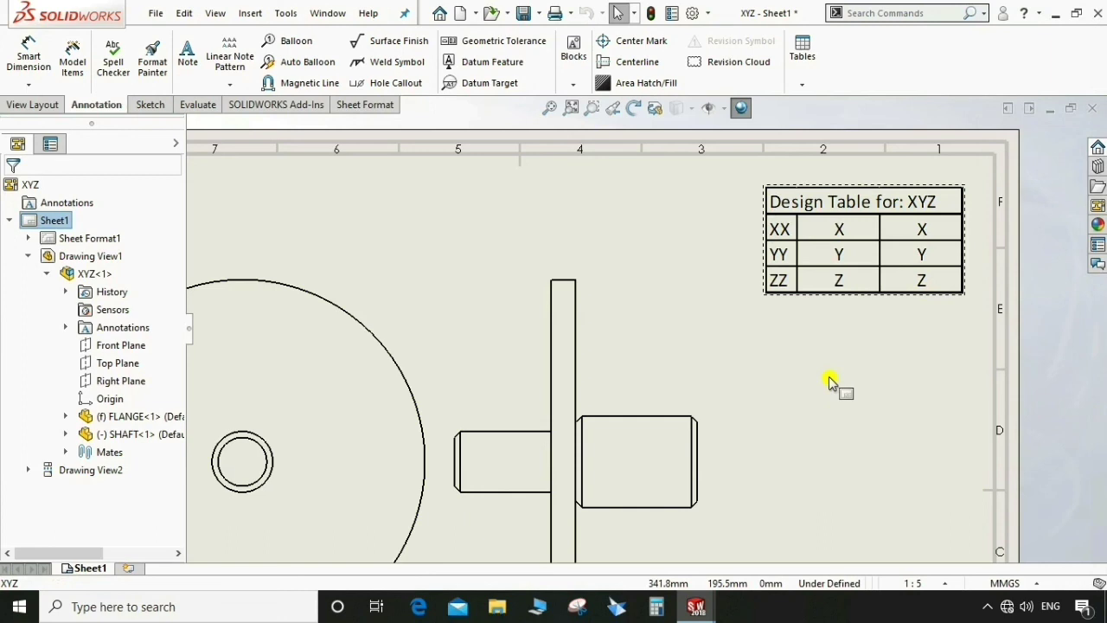
{"action": "key", "text": "f"}
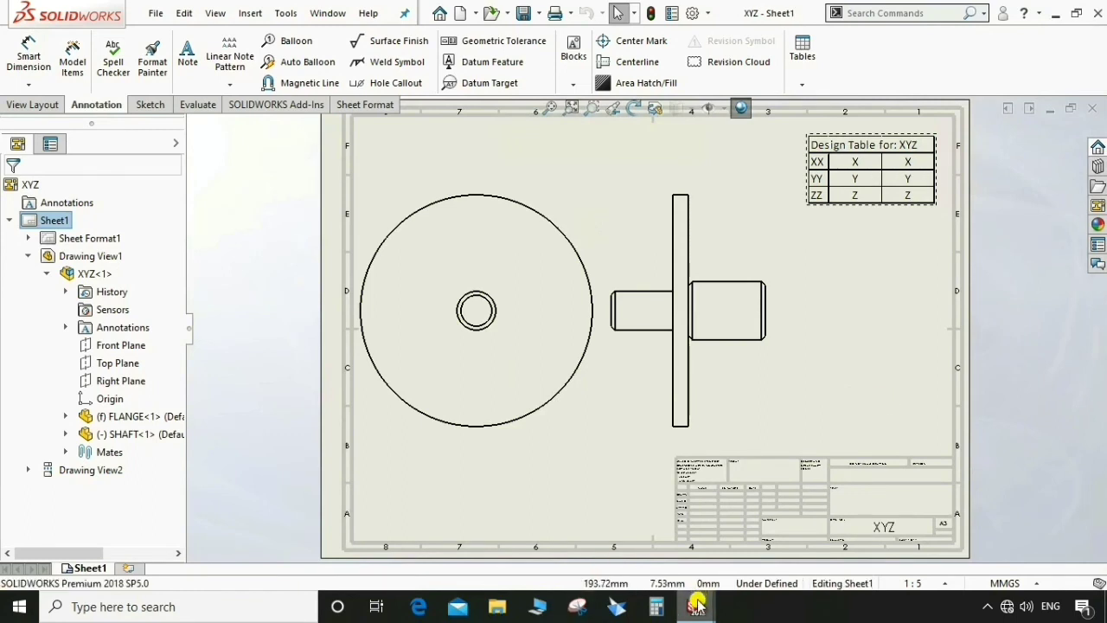
- Switch to the XYZ assembly and display its feature tree and isometric view
{"action": "mouse_move", "coordinate": [699, 603]}
{"action": "left_click", "coordinate": [650, 564]}
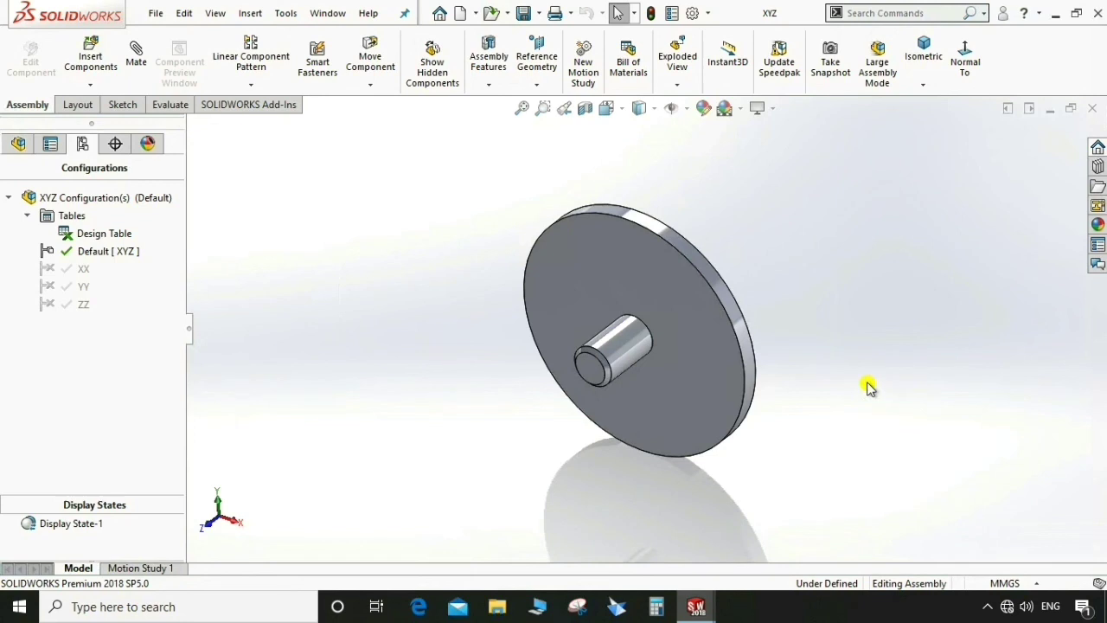
{"action": "mouse_move", "coordinate": [858, 386]}
{"action": "middle_mouse_down"}
{"action": "mouse_move", "coordinate": [806, 417]}
{"action": "mouse_move", "coordinate": [806, 458]}
{"action": "mouse_move", "coordinate": [837, 463]}
{"action": "mouse_move", "coordinate": [903, 400]}
{"action": "mouse_move", "coordinate": [1004, 390]}
{"action": "mouse_move", "coordinate": [1029, 373]}
{"action": "mouse_move", "coordinate": [1021, 326]}
{"action": "mouse_move", "coordinate": [934, 321]}
{"action": "mouse_move", "coordinate": [882, 349]}
{"action": "mouse_move", "coordinate": [816, 455]}
{"action": "mouse_move", "coordinate": [870, 400]}
{"action": "middle_mouse_up"}
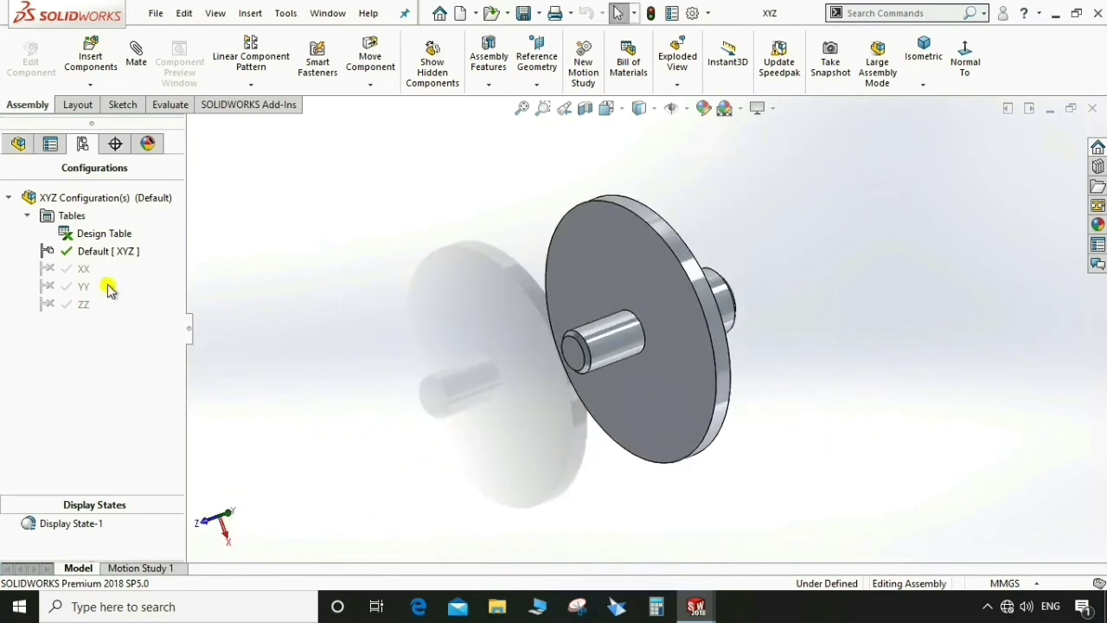
{"action": "left_click", "coordinate": [19, 144]}
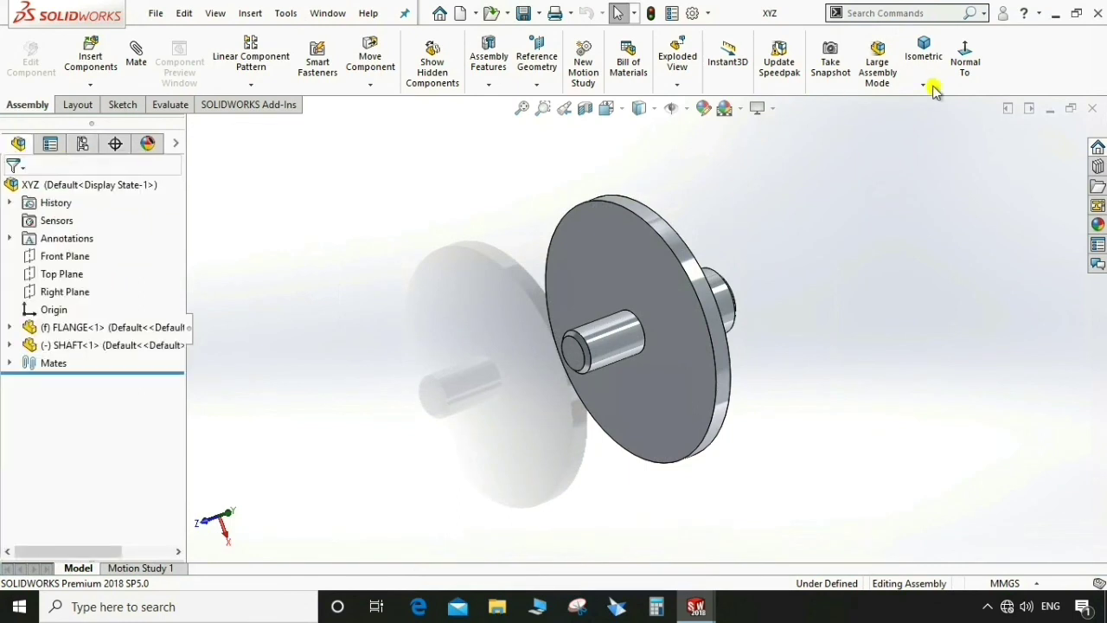
{"action": "left_click", "coordinate": [925, 56]}
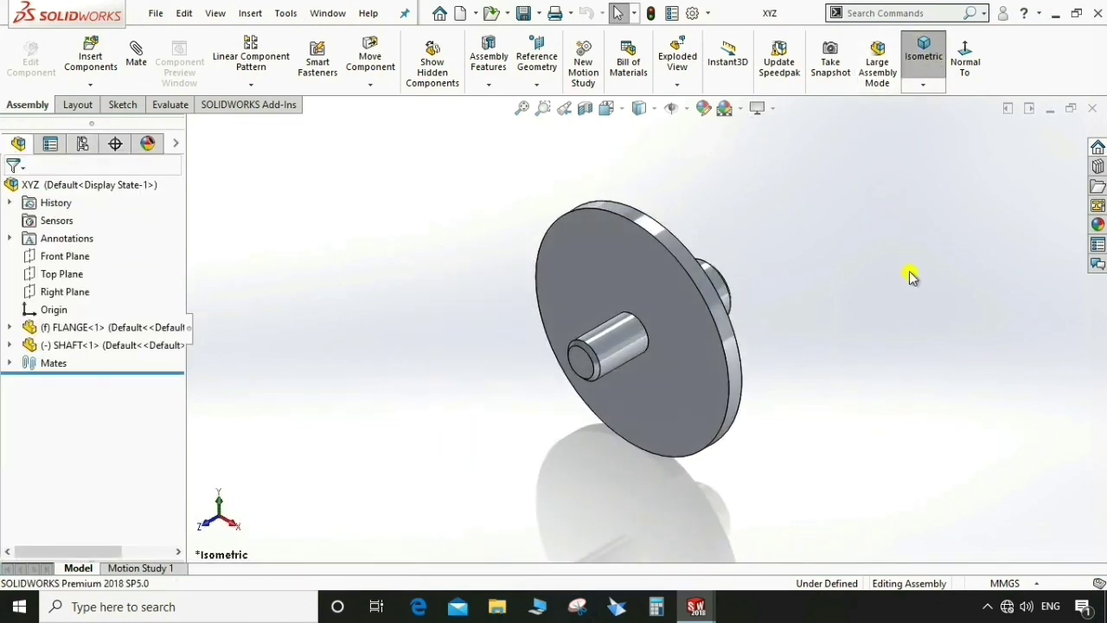